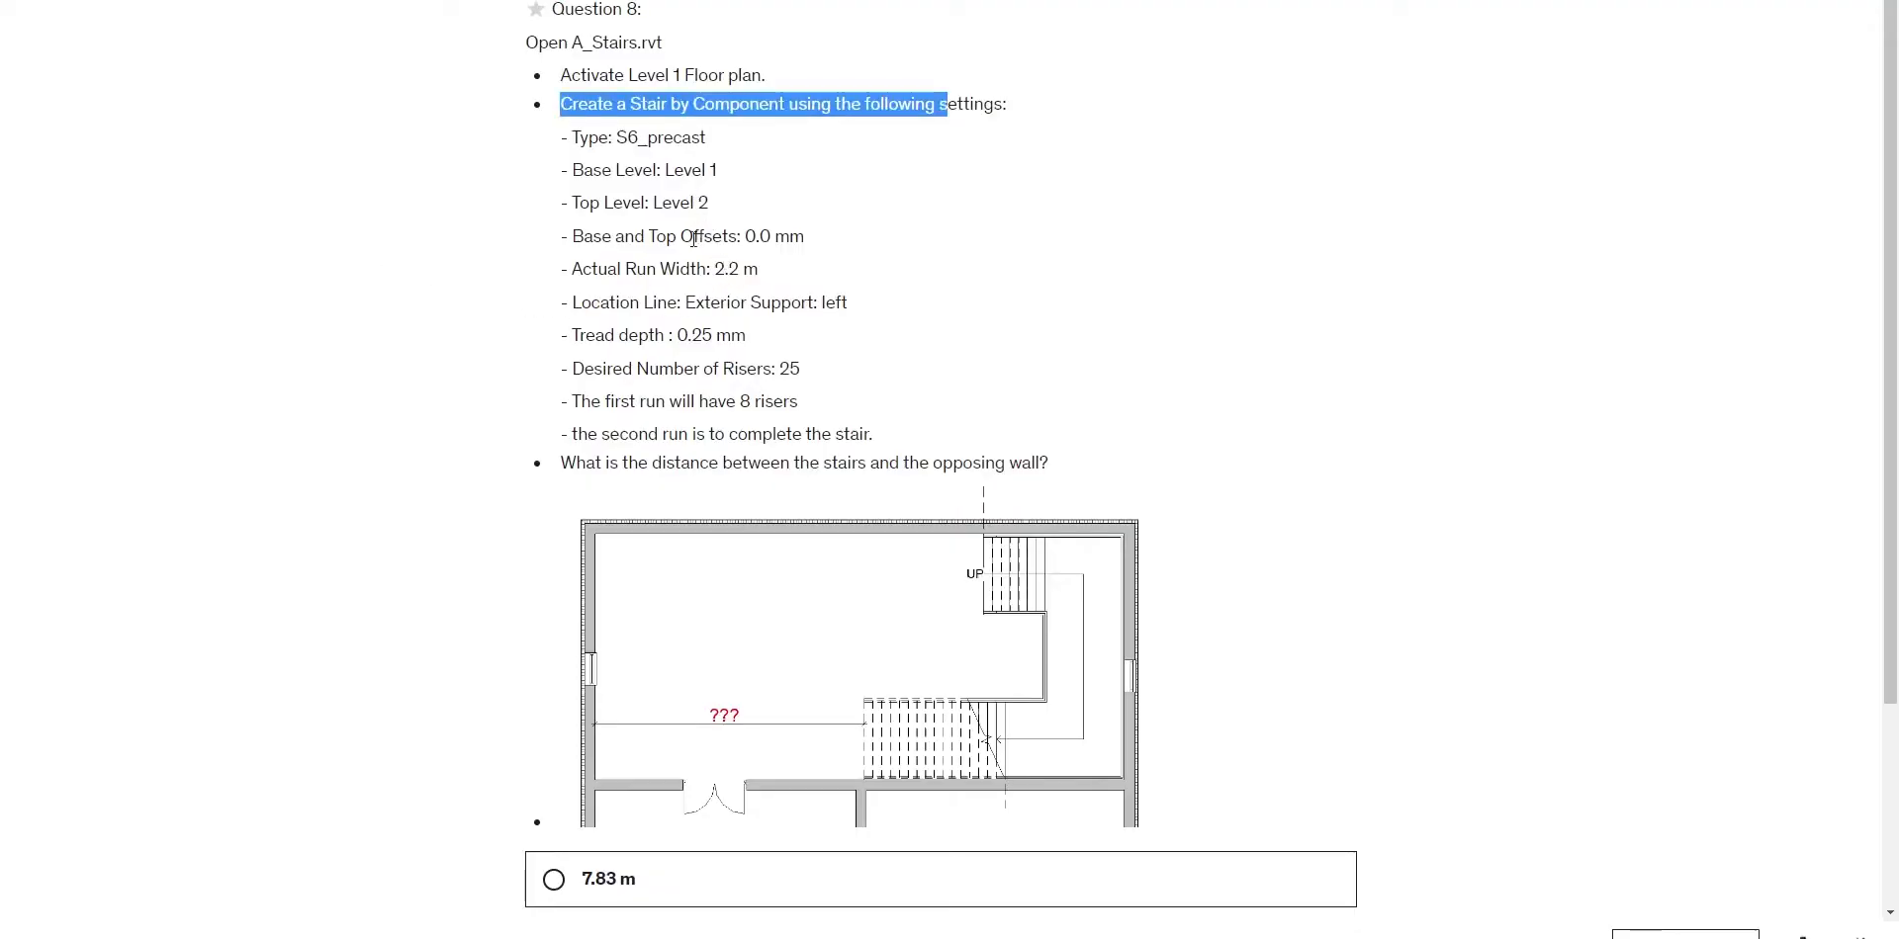
Check the stair's type, levels, offsets and run width against the test question, and set the location line to Exterior Support: Left.
key("alt+Tab")
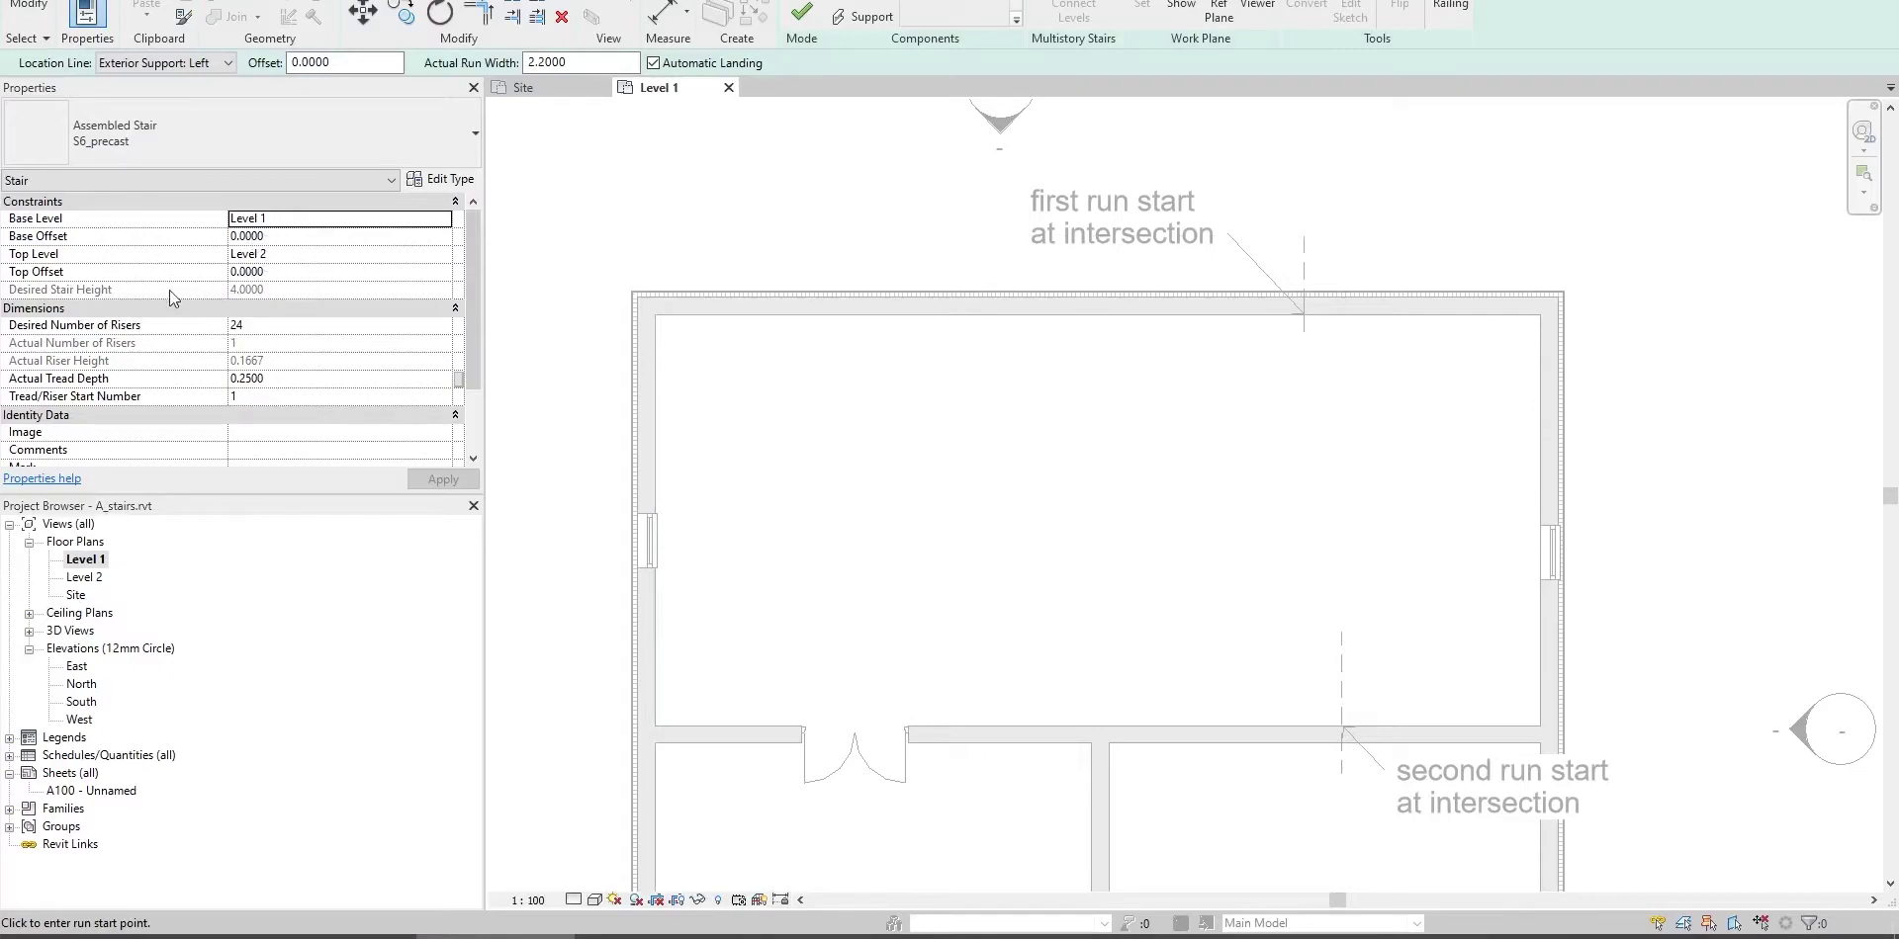
key("alt+Tab")
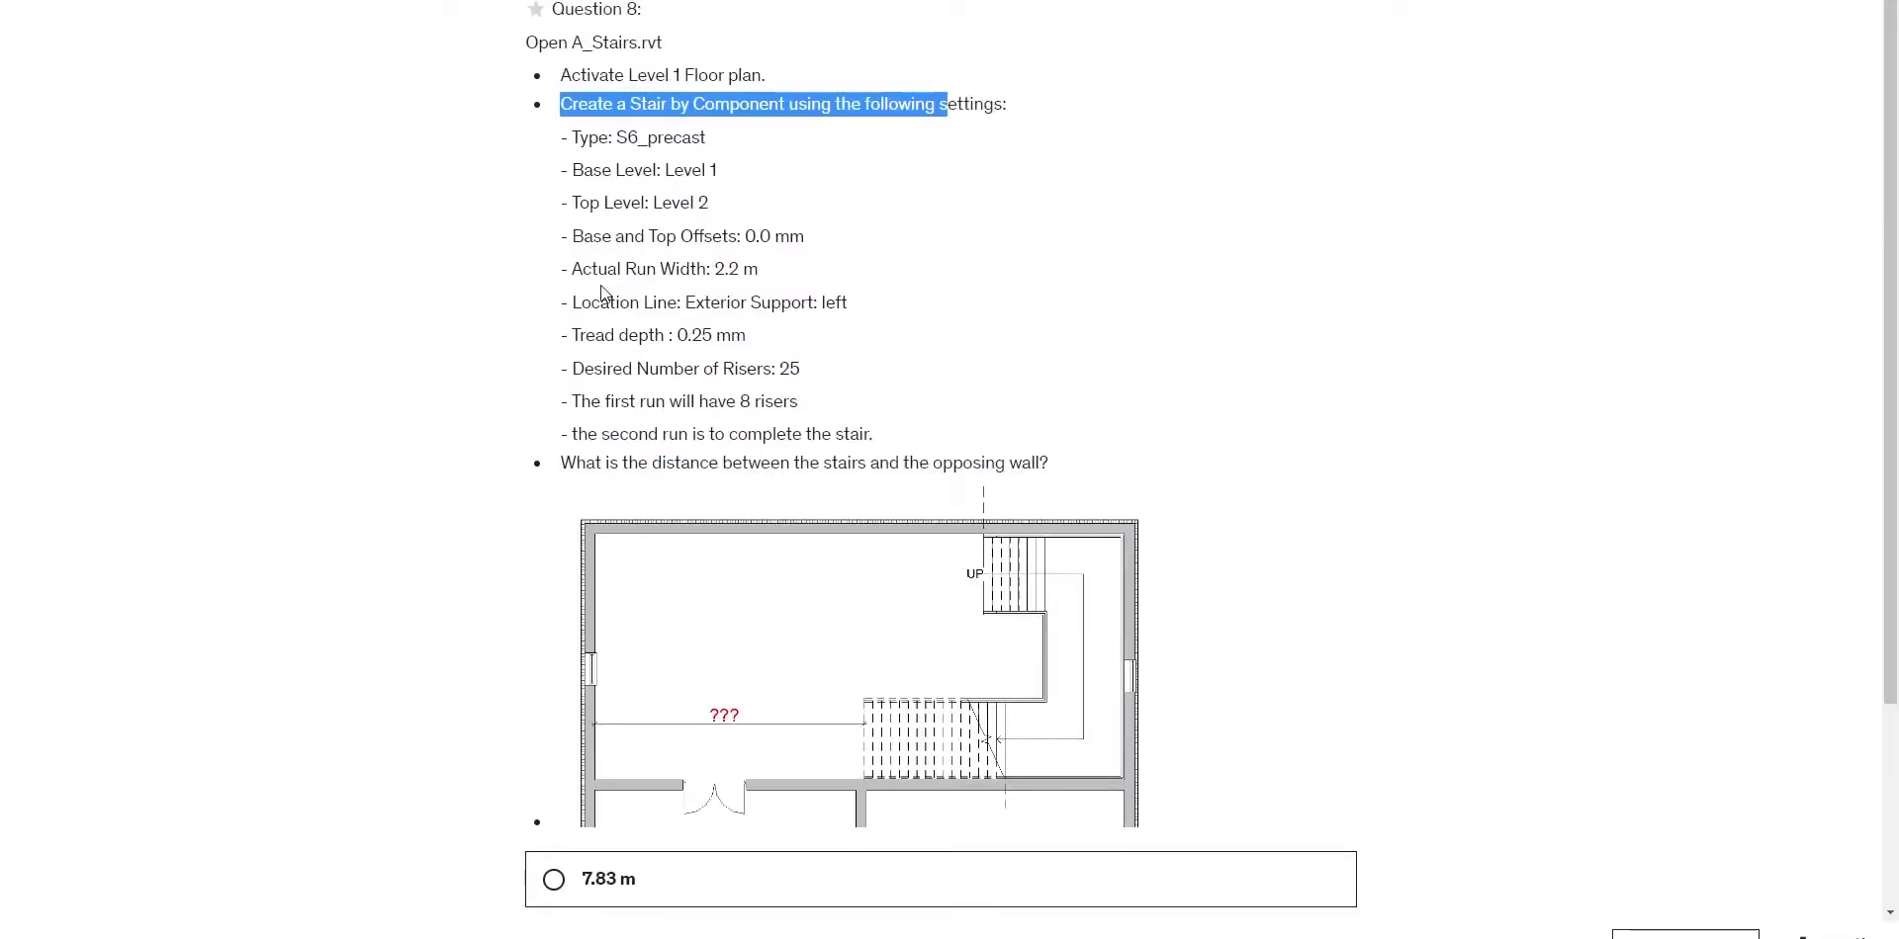
key("alt+Tab")
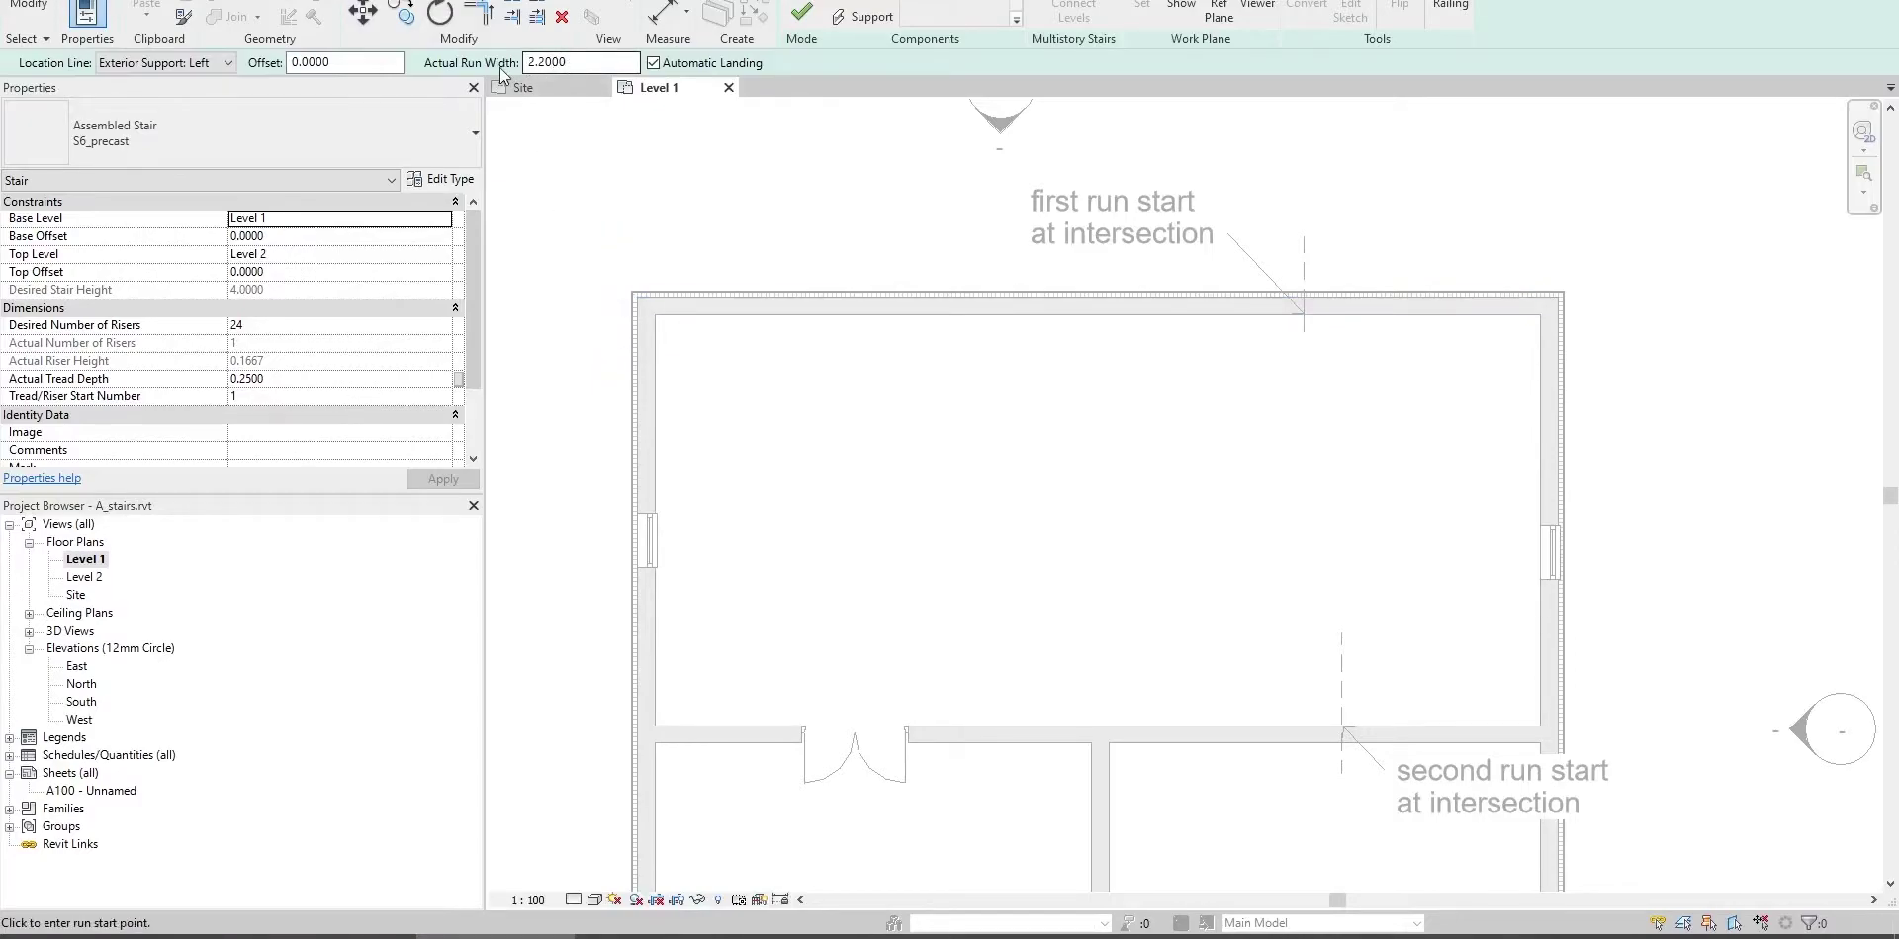
key("alt+Tab")
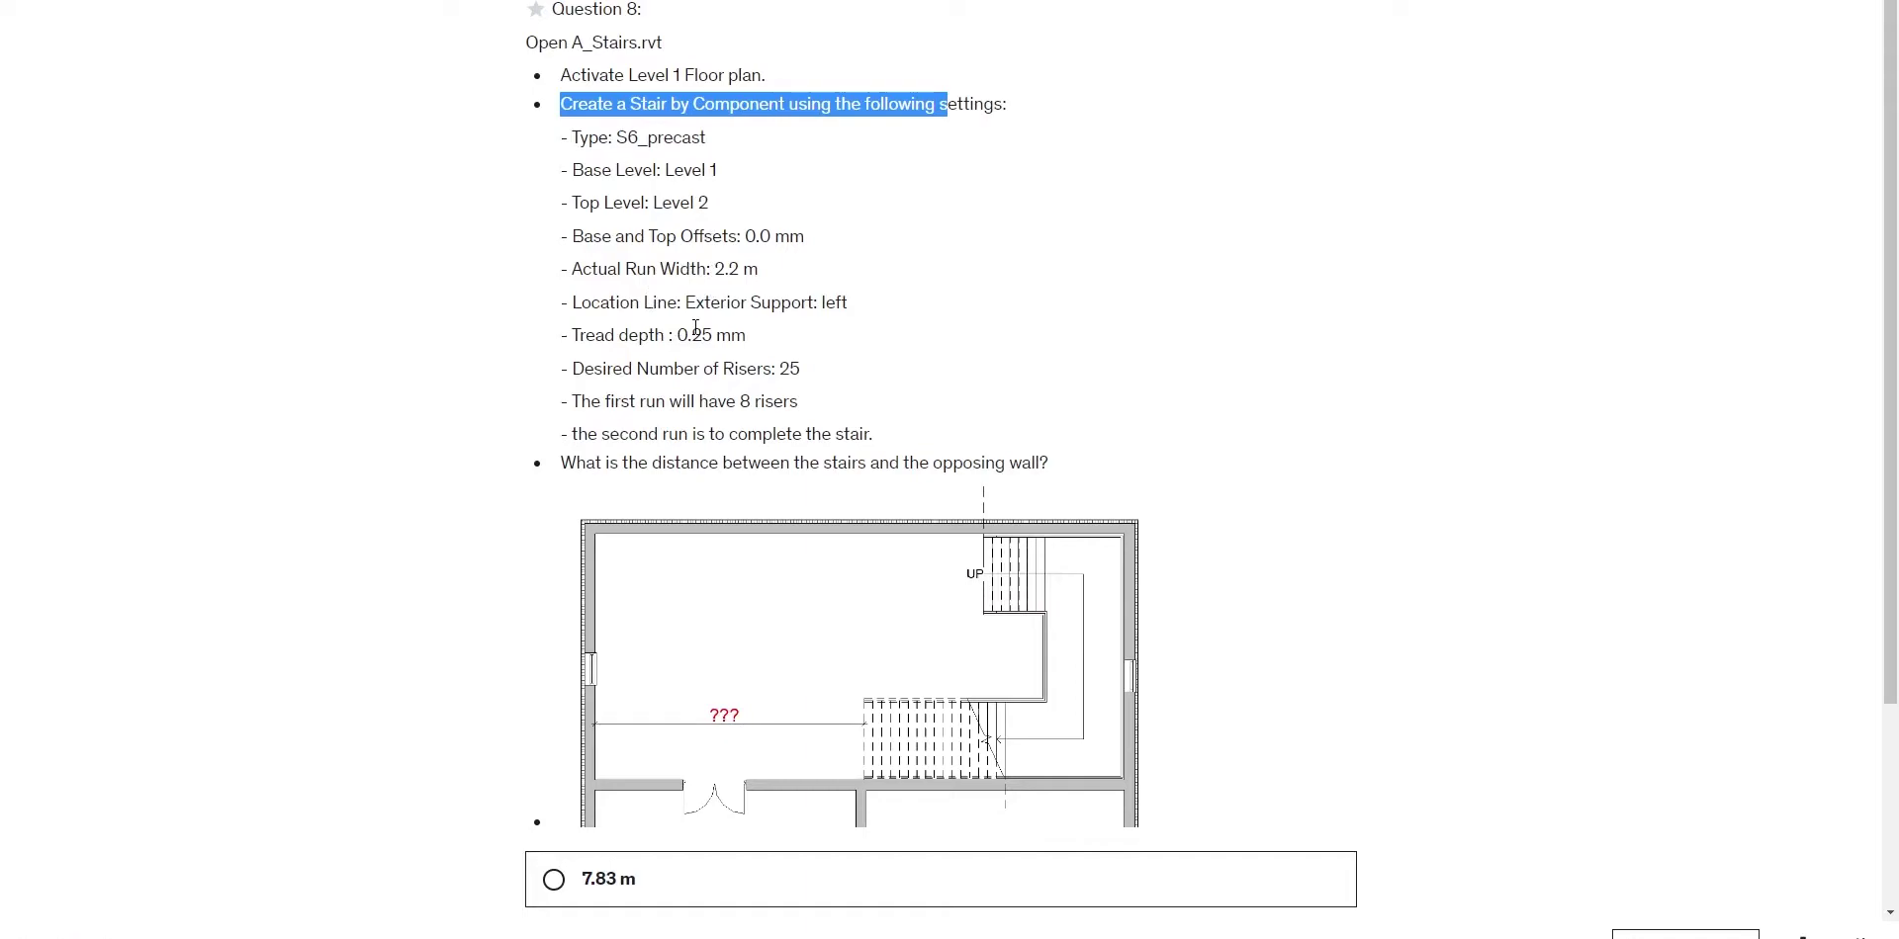
key("alt+Tab")
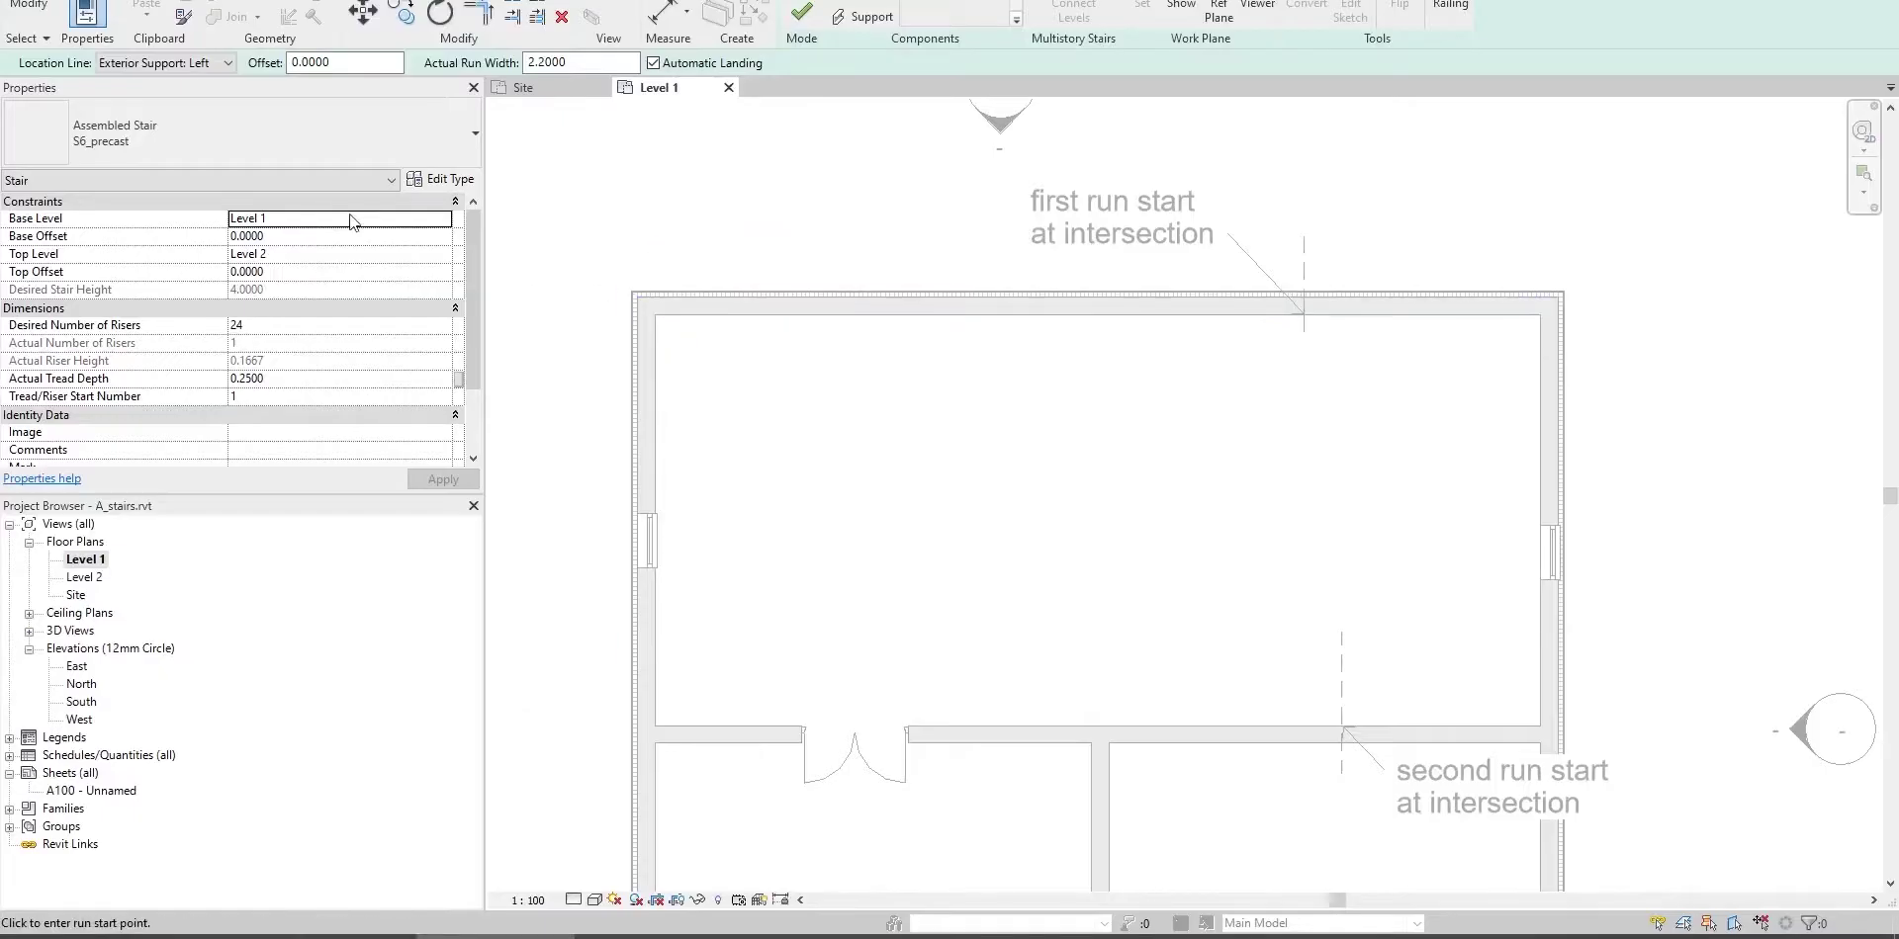
left_click(161, 62)
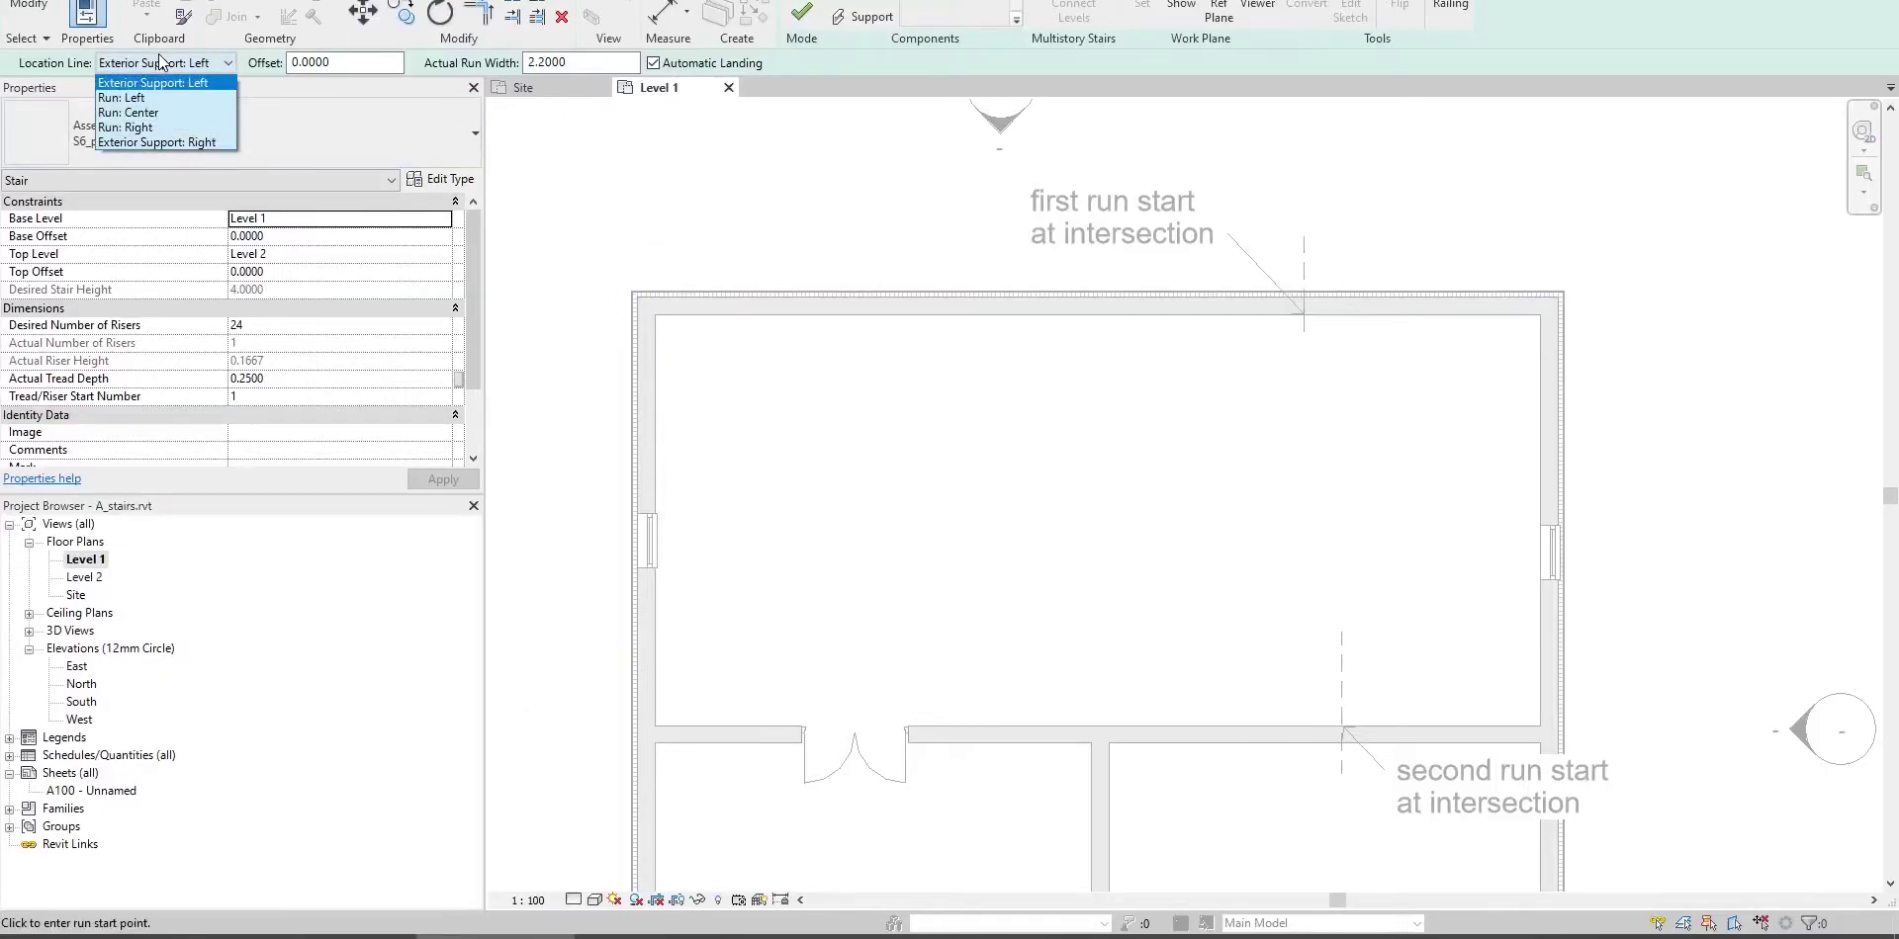
left_click(193, 85)
Set the stair's desired number of risers to 25, as the test question requires.
key("alt+Tab")
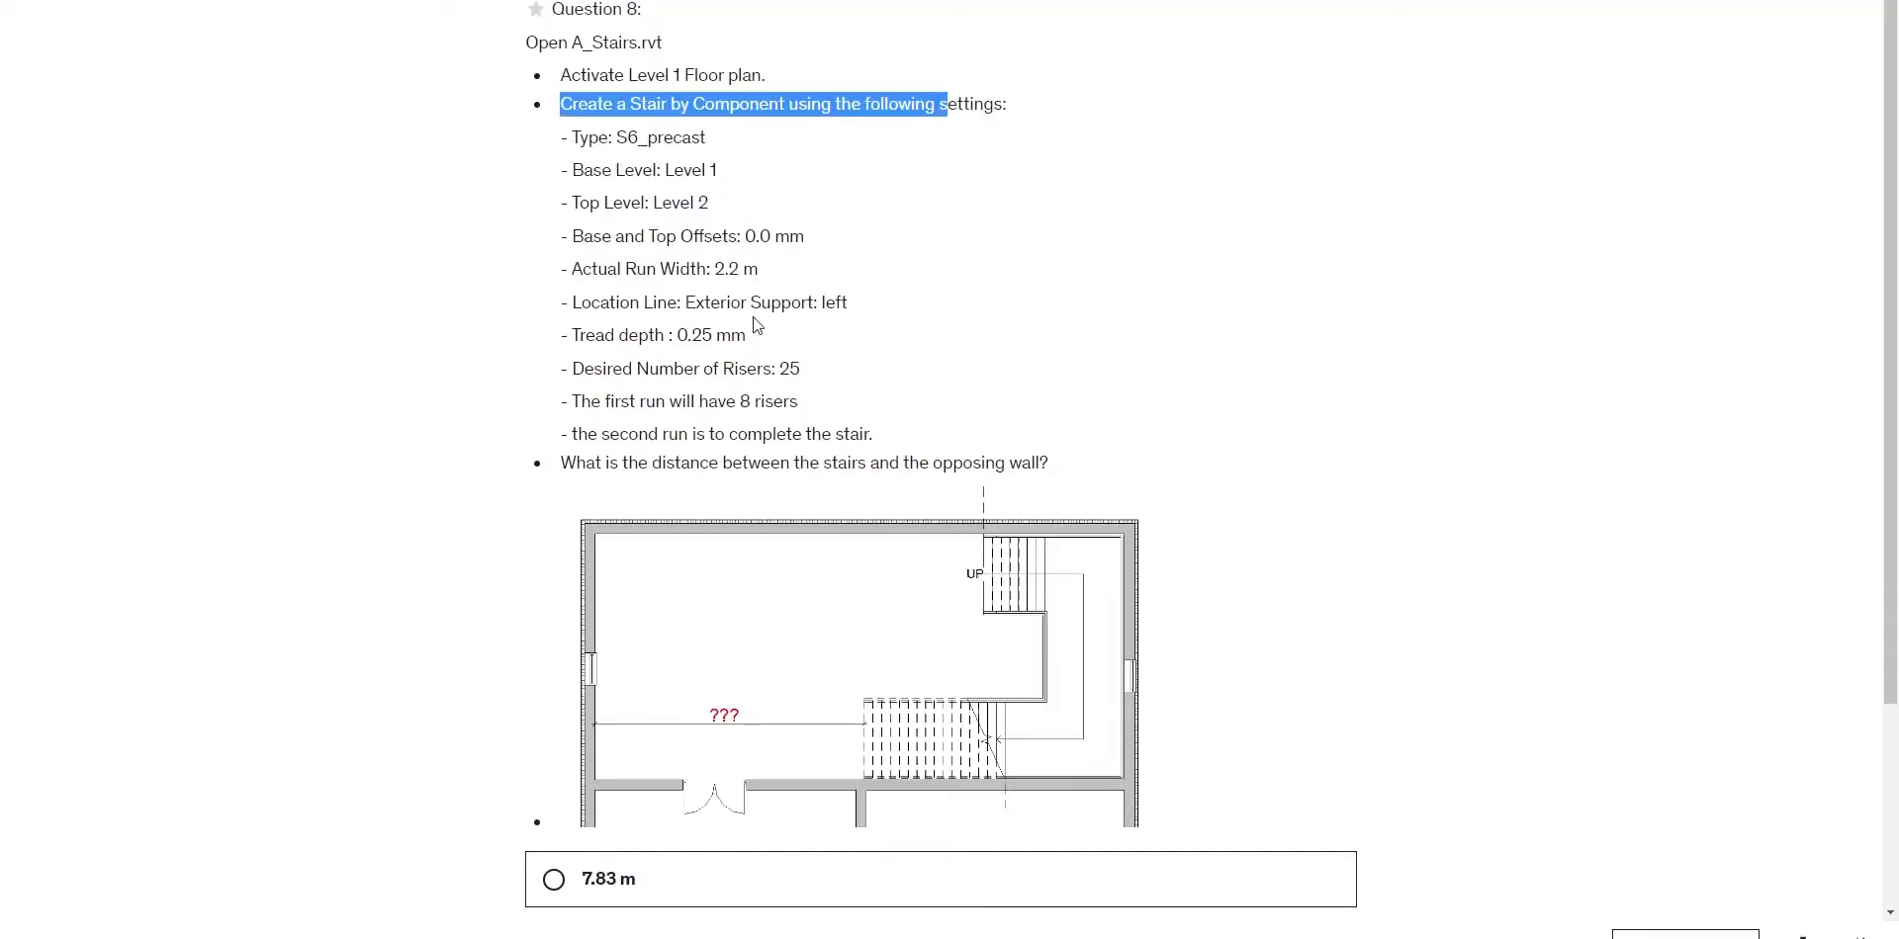
key("alt+Tab")
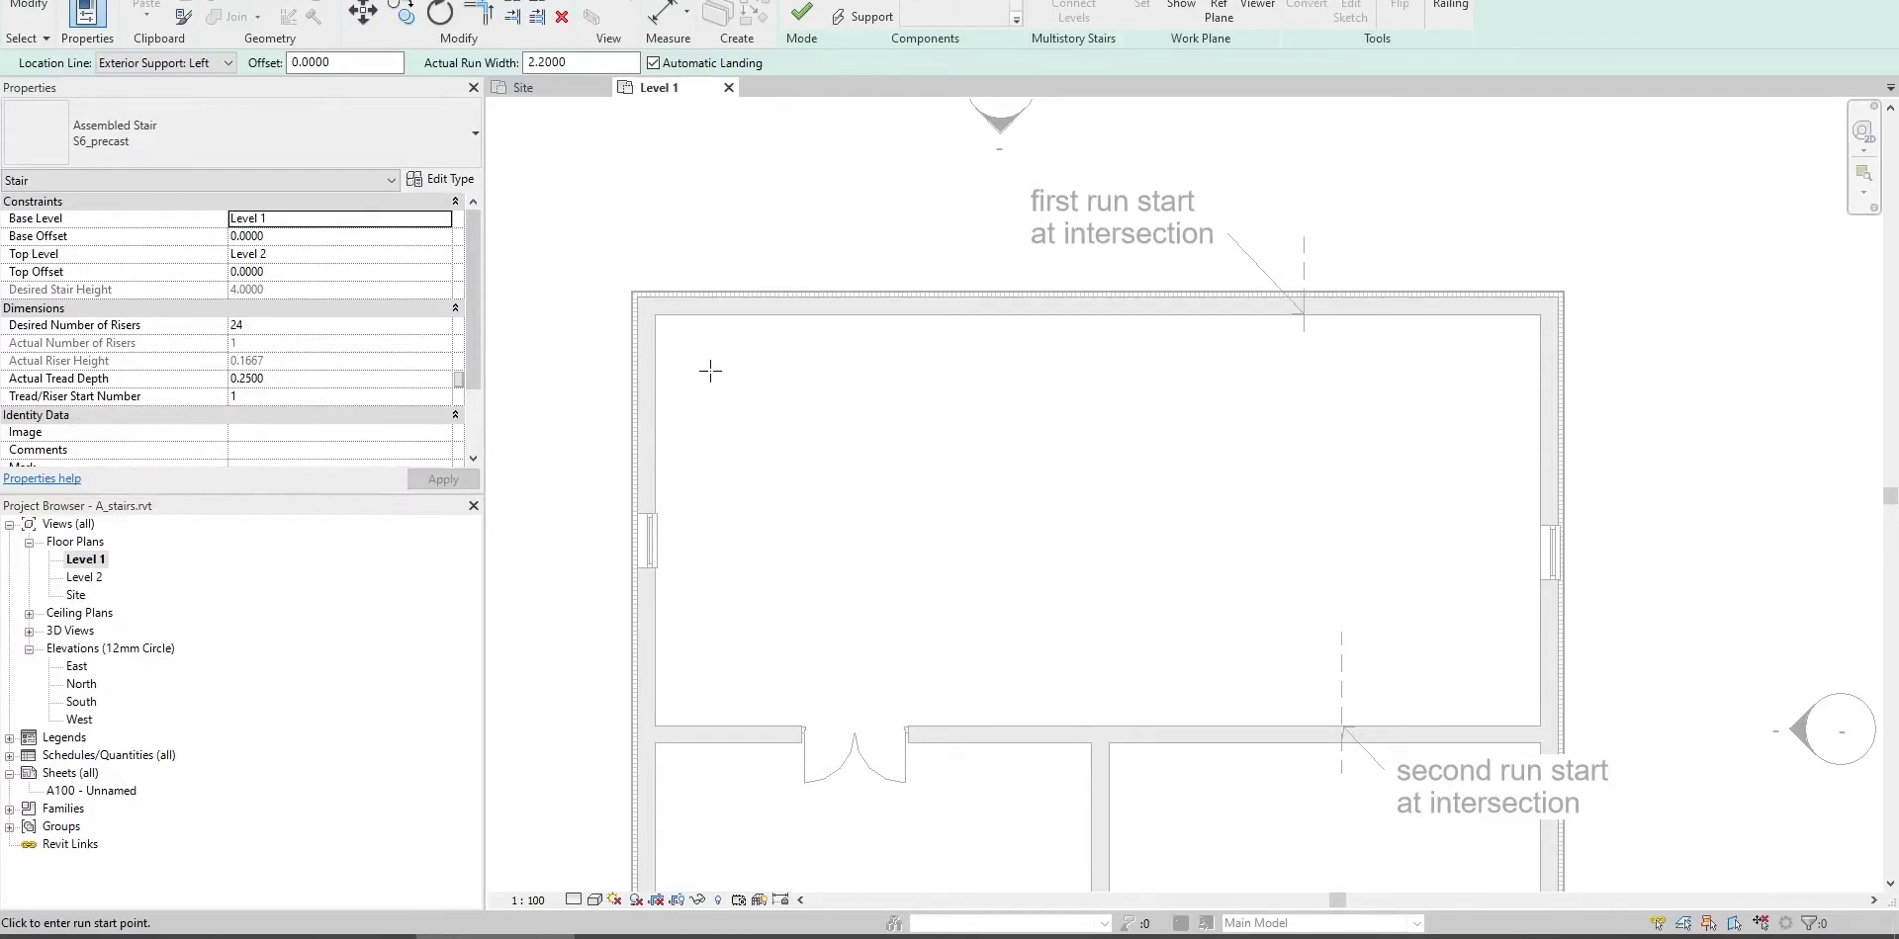
key("alt+Tab")
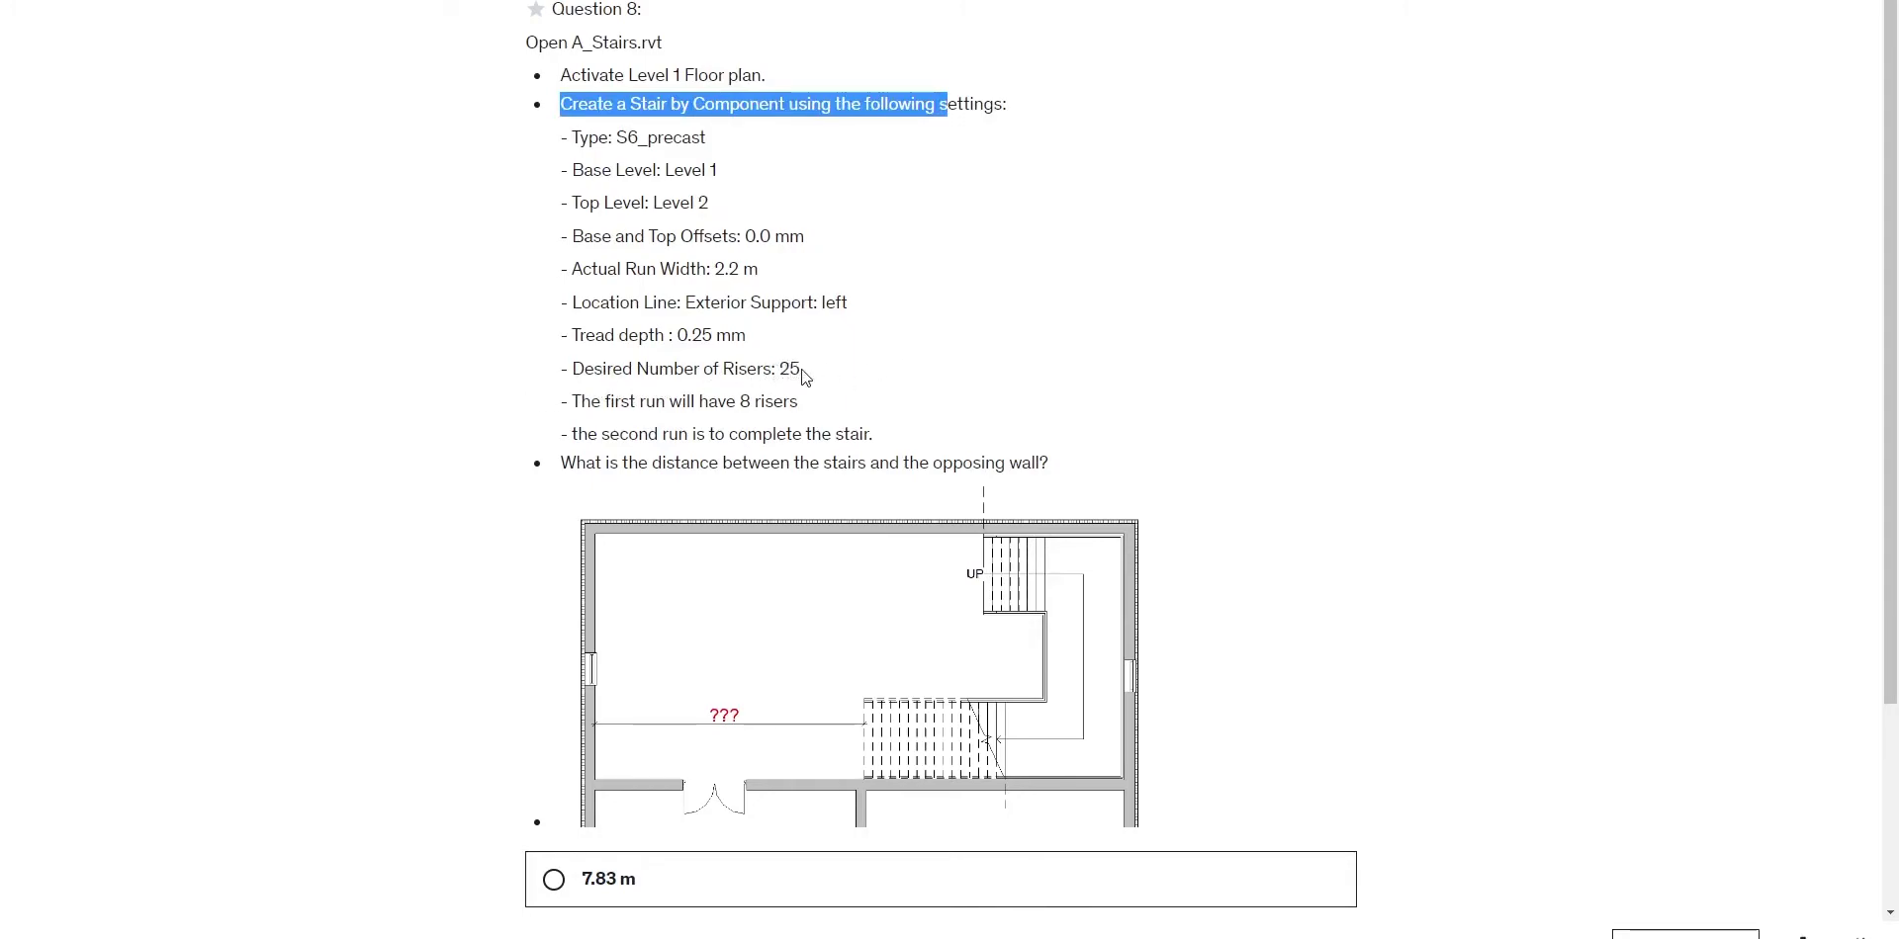
key("alt+Tab")
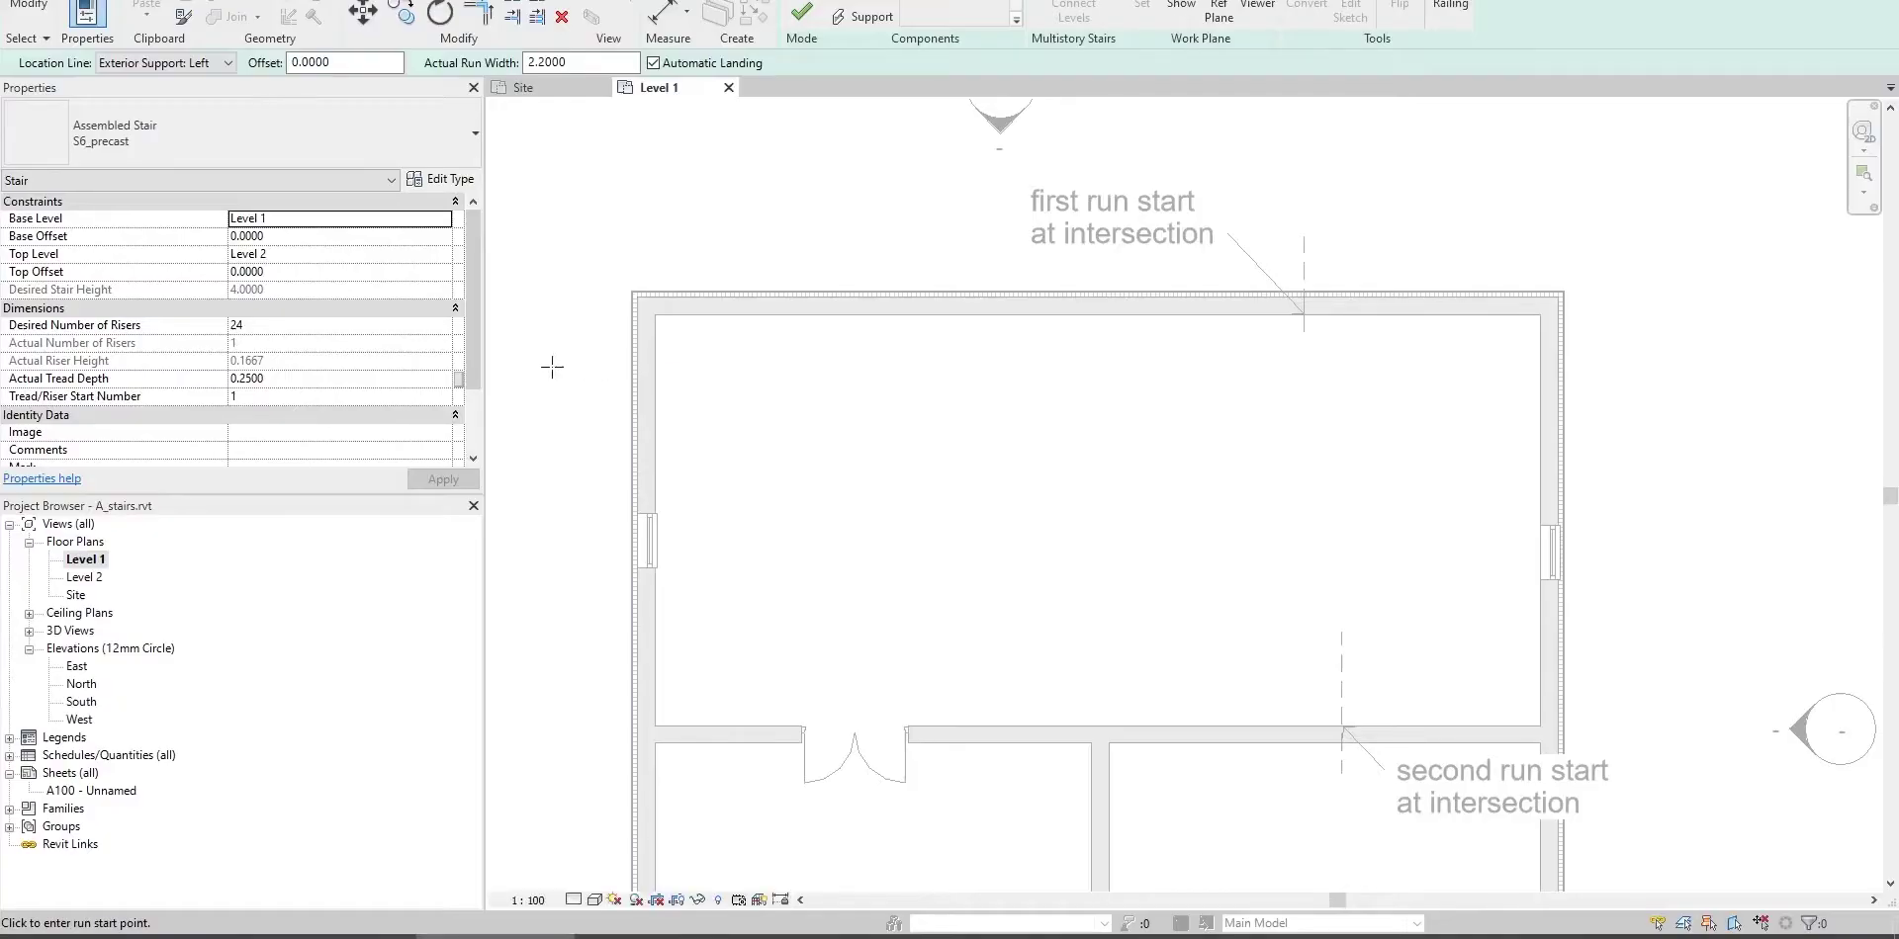
left_click(252, 332)
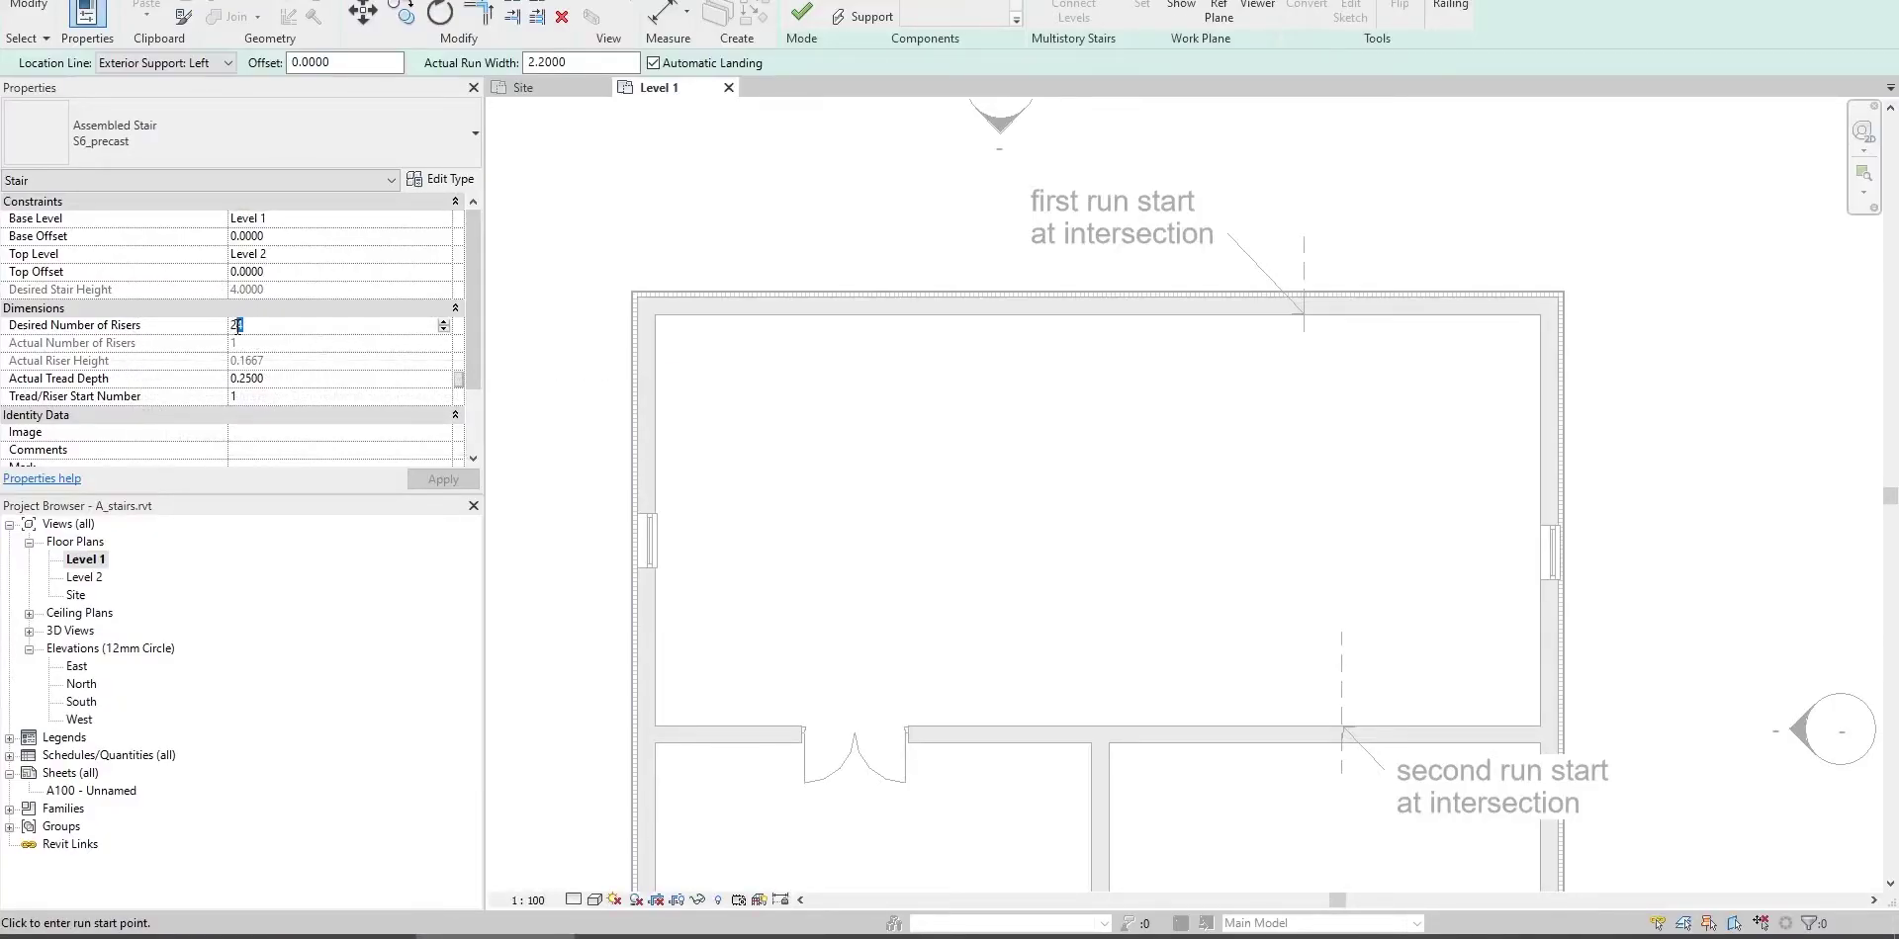
type("25")
left_click(444, 480)
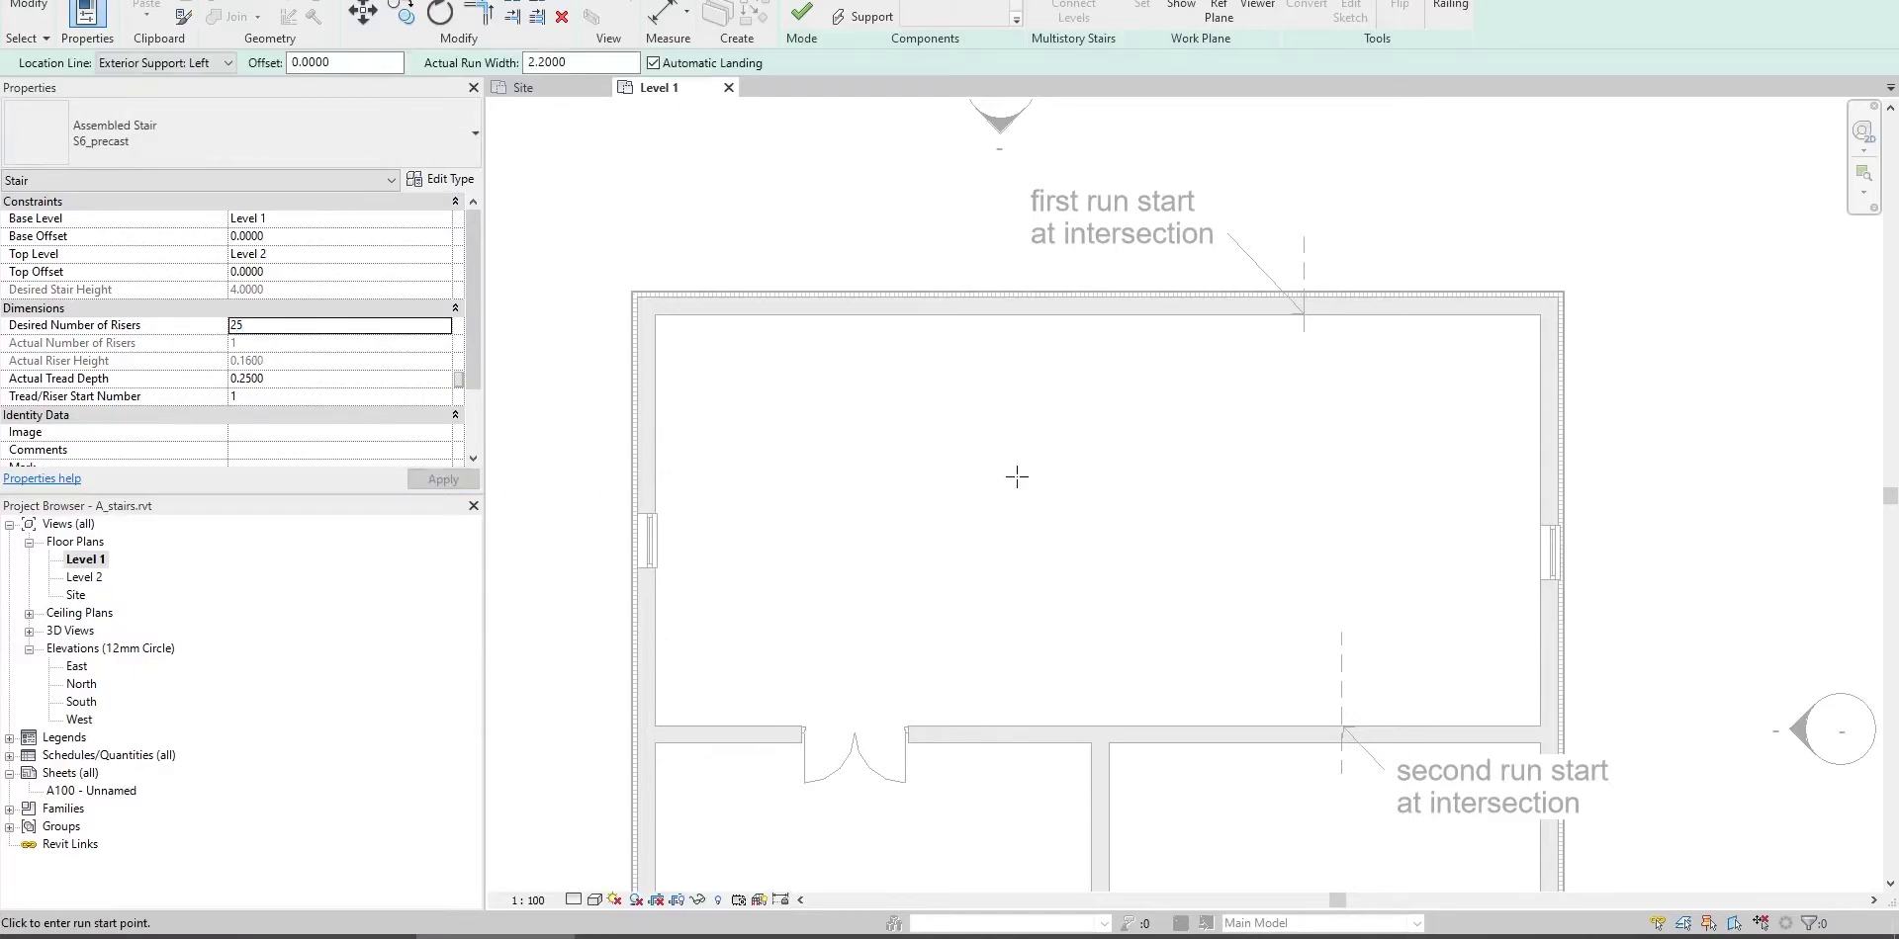
Draw the first run from its marked start intersection horizontally along the upper wall's inner face, 1.75 m long with 8 risers.
mouse_move(1018, 476)
middle_mouse_down()
mouse_move(1033, 457)
mouse_move(992, 478)
middle_mouse_up()
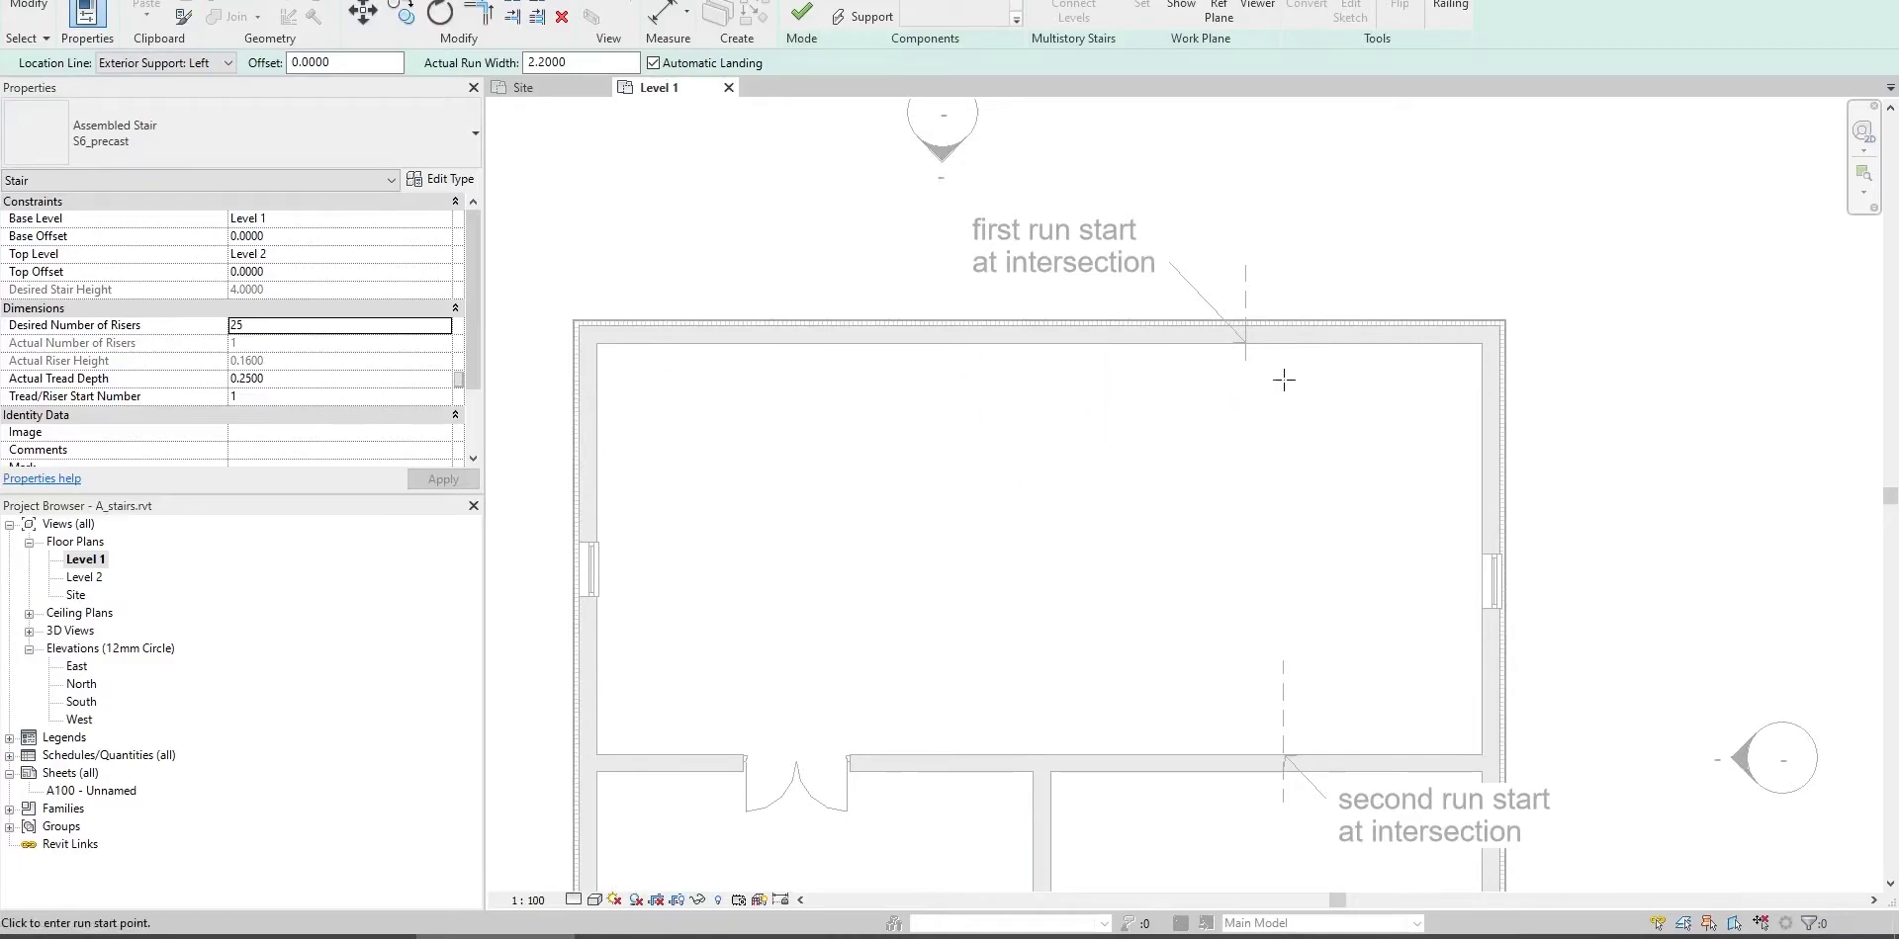
scroll(1236, 296, "up", 5)
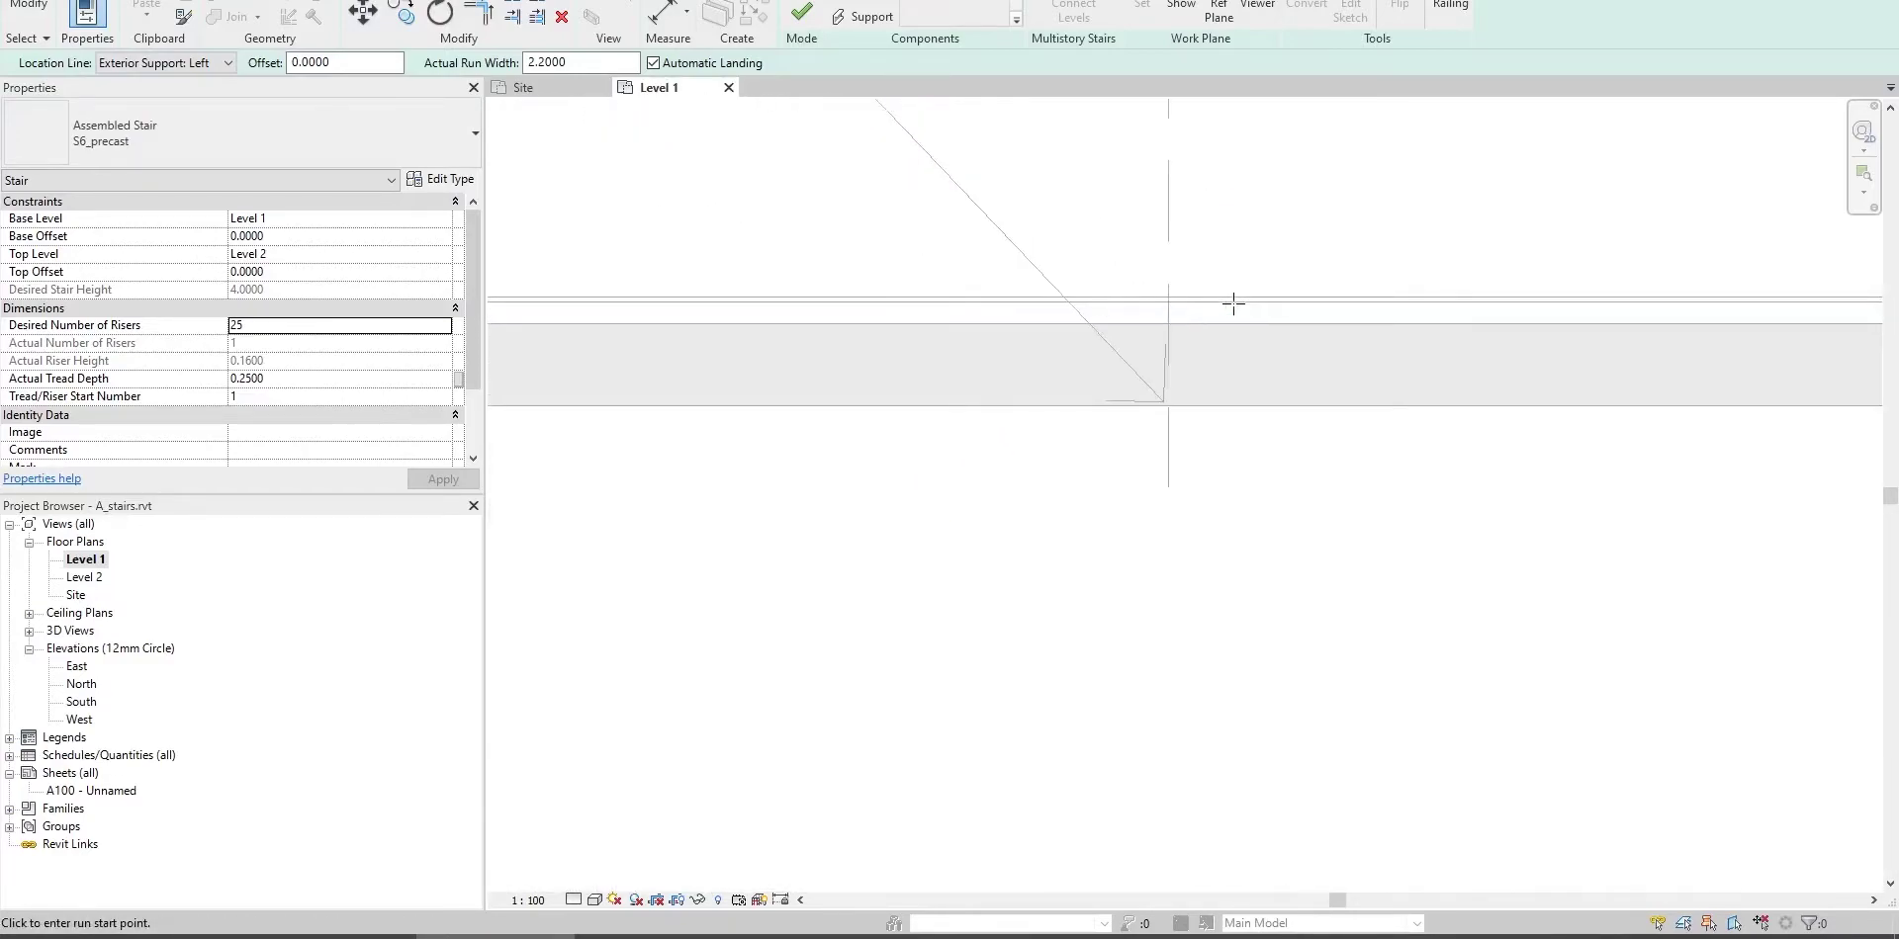
scroll(1233, 304, "up", 4)
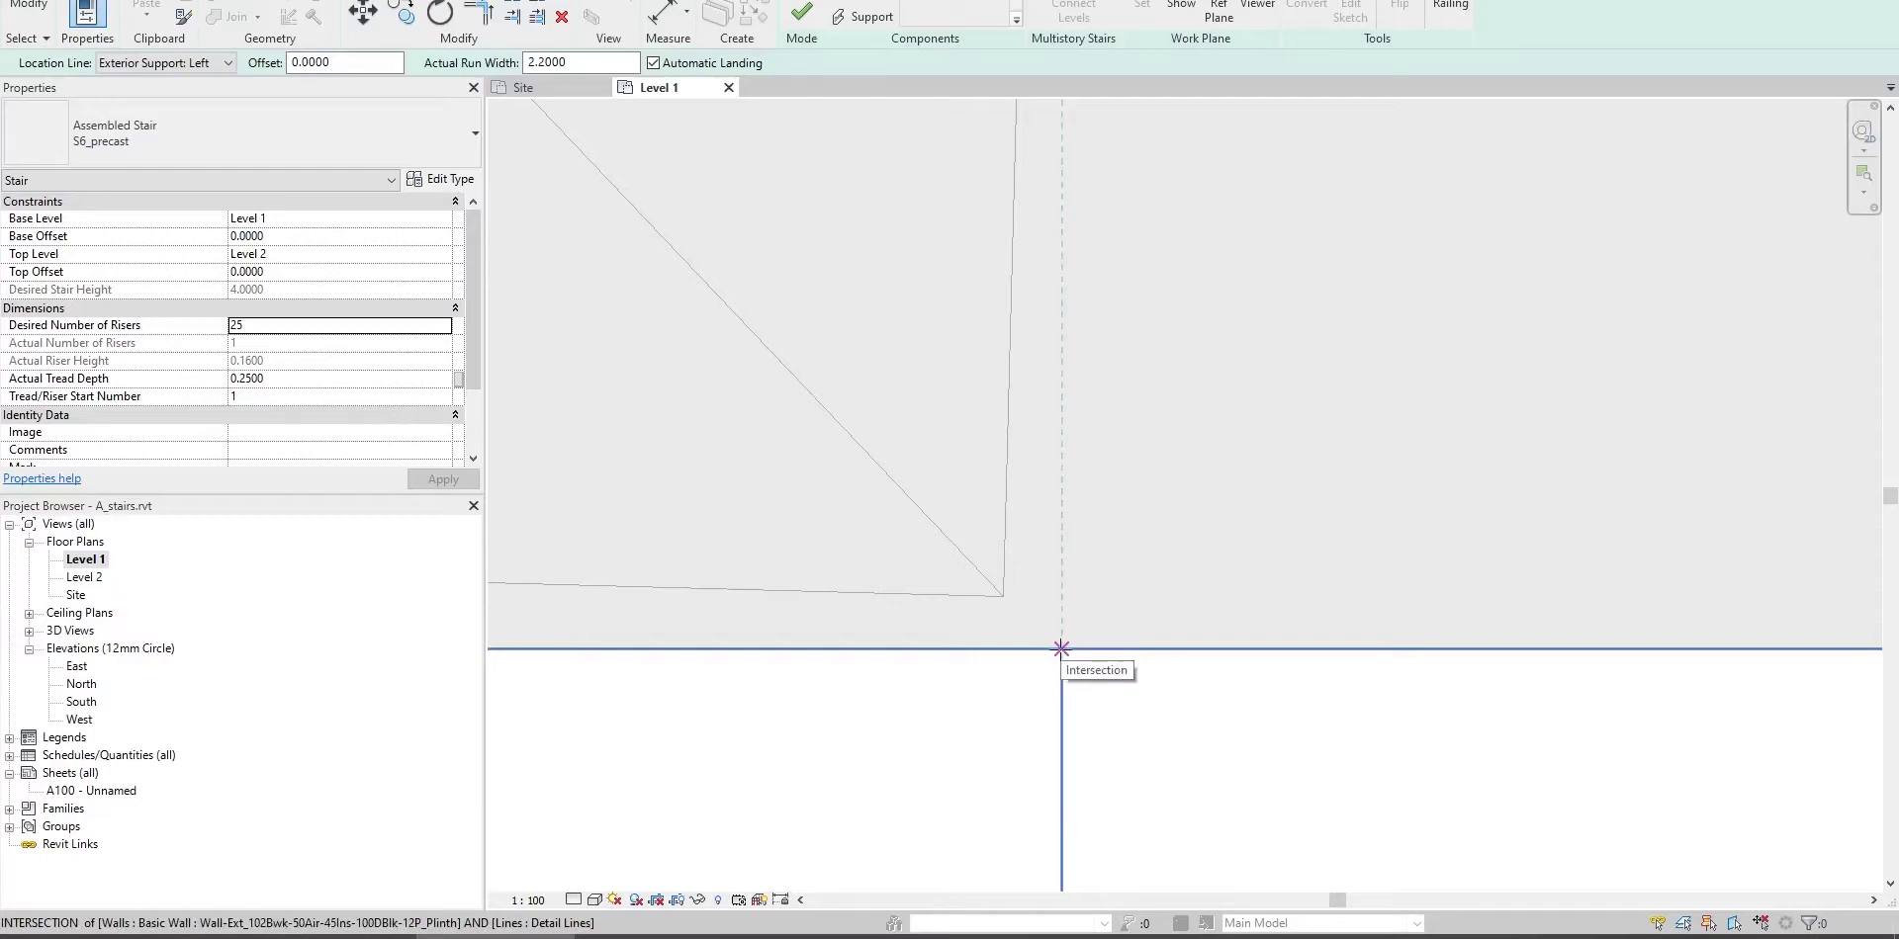
left_click(1061, 649)
scroll(1265, 643, "down", 5)
scroll(1265, 638, "down", 2)
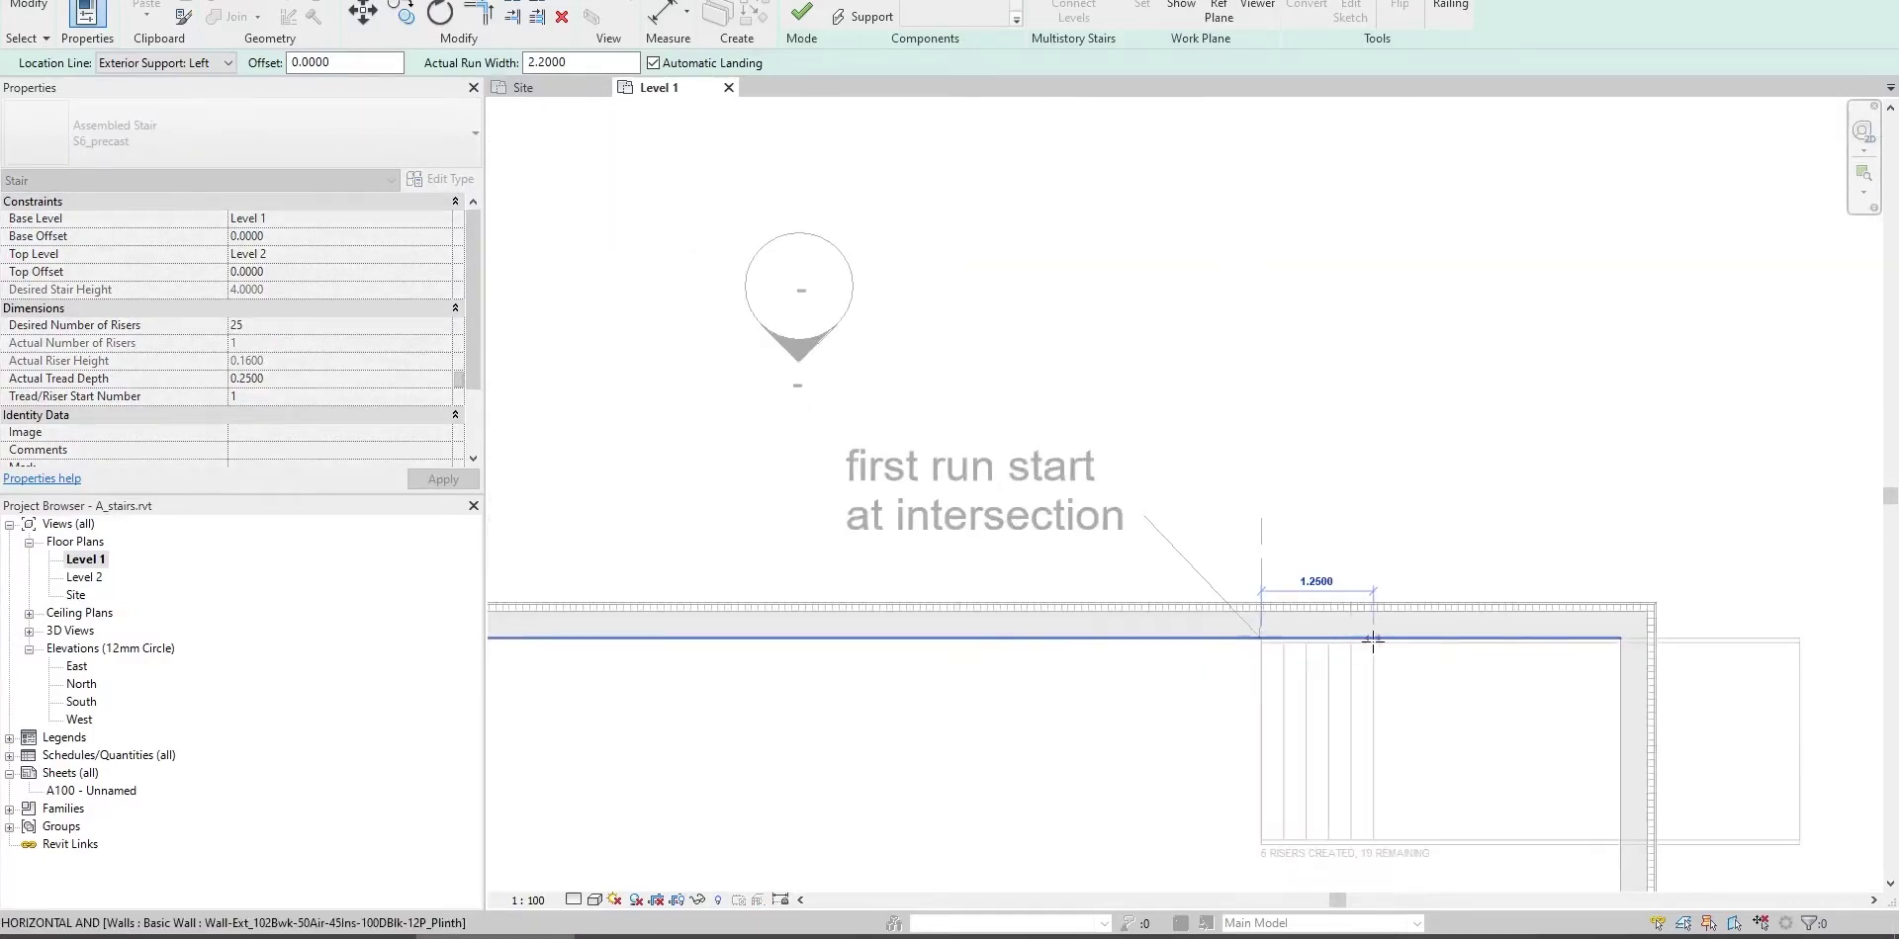
middle_click_drag(1382, 636, 1240, 293)
scroll(1240, 294, "up", 1)
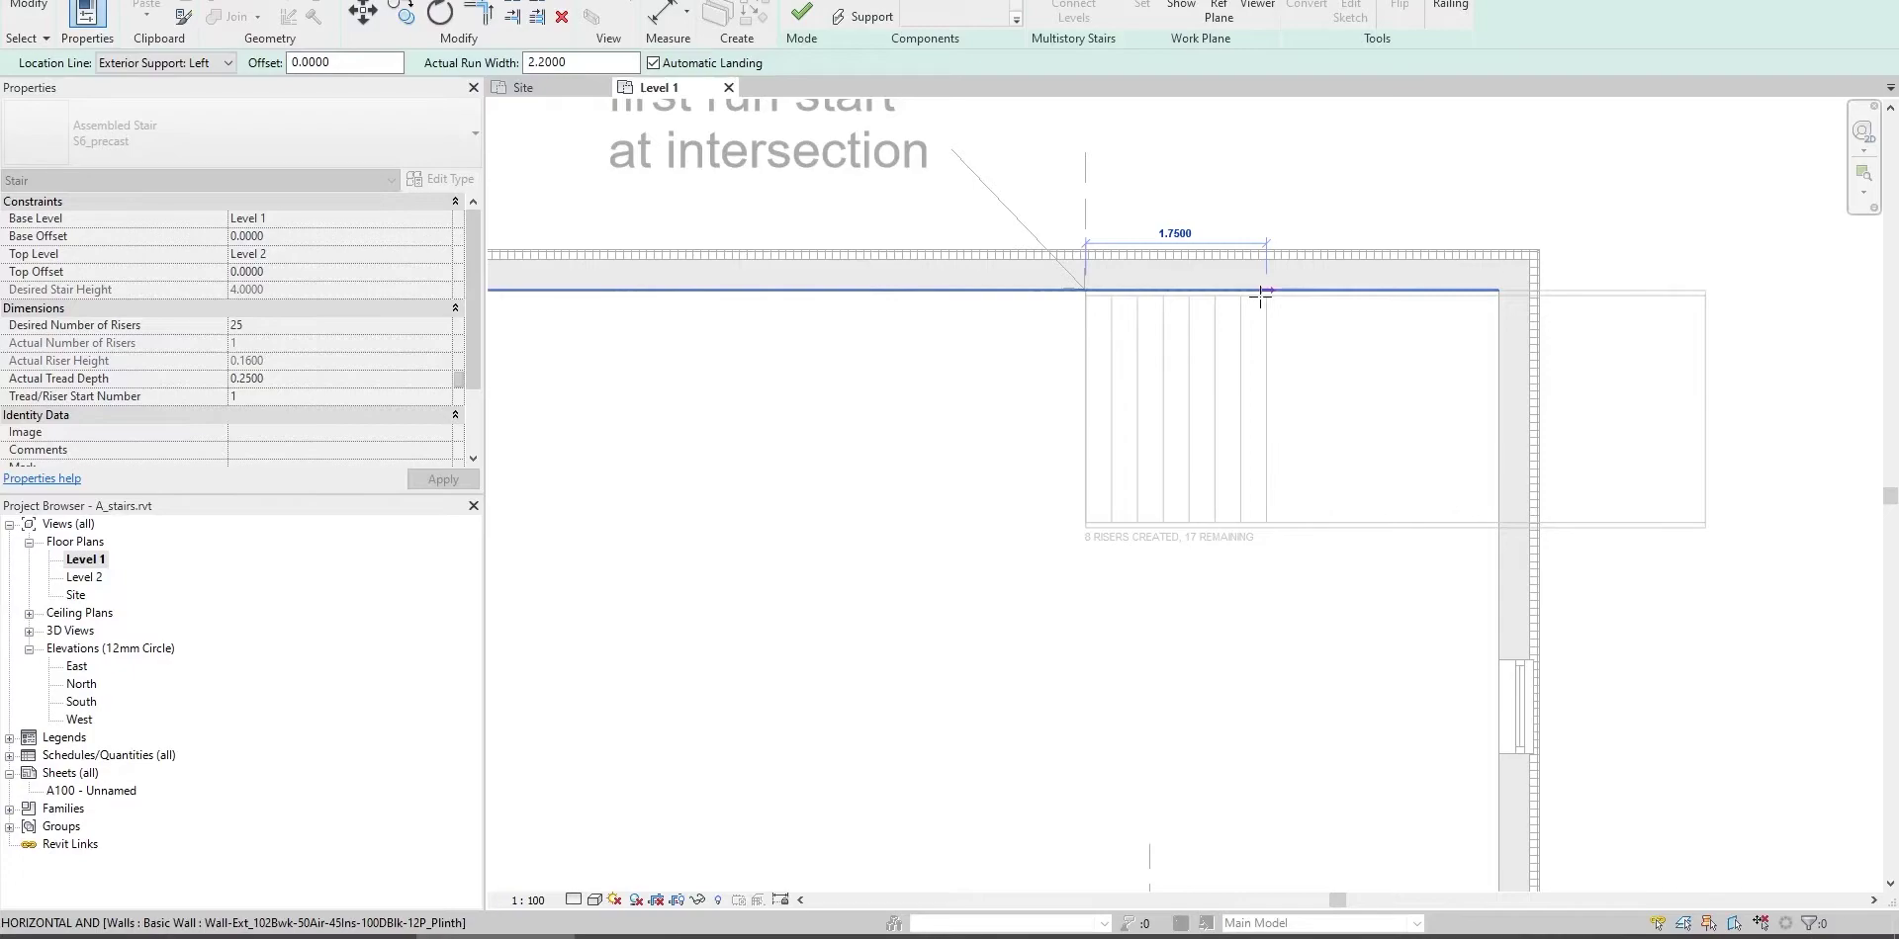
left_click(1262, 293)
Draw the second run from its marked start intersection horizontally along the lower wall toward the opposing wall, using all 17 remaining risers.
middle_click_drag(1293, 293, 1288, 194)
scroll(1334, 475, "down", 2)
scroll(1286, 484, "up", 4)
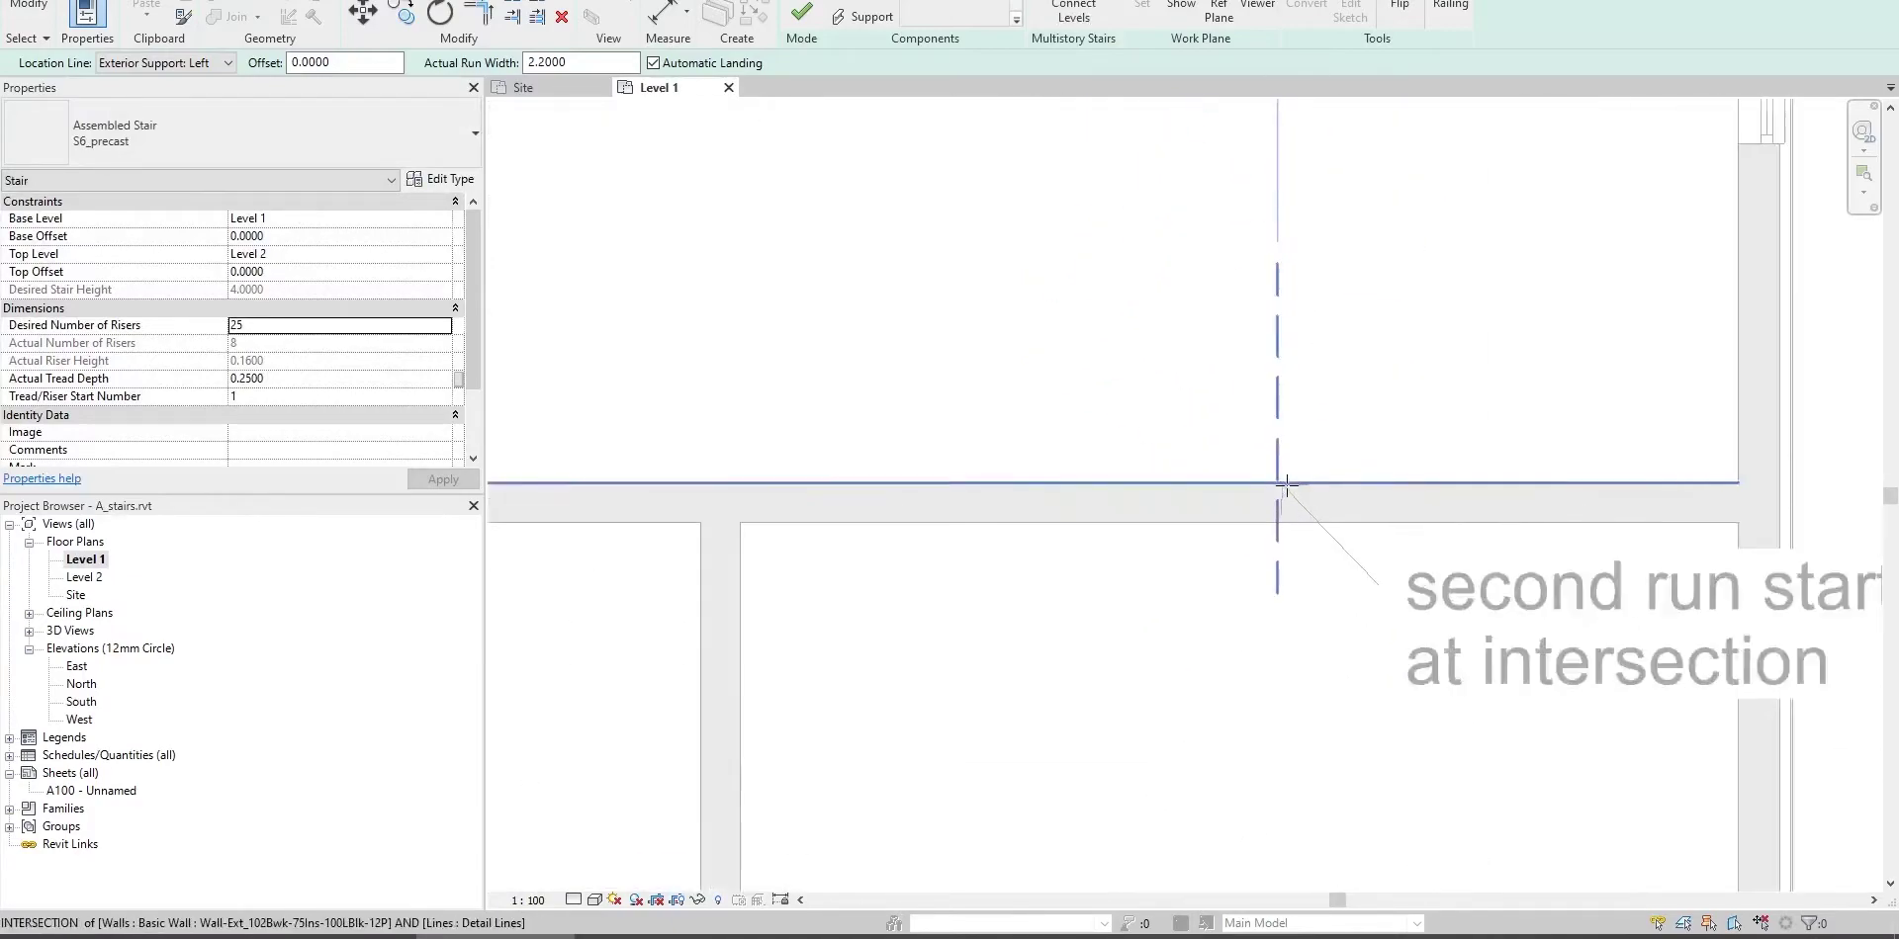
scroll(1279, 445, "up", 5)
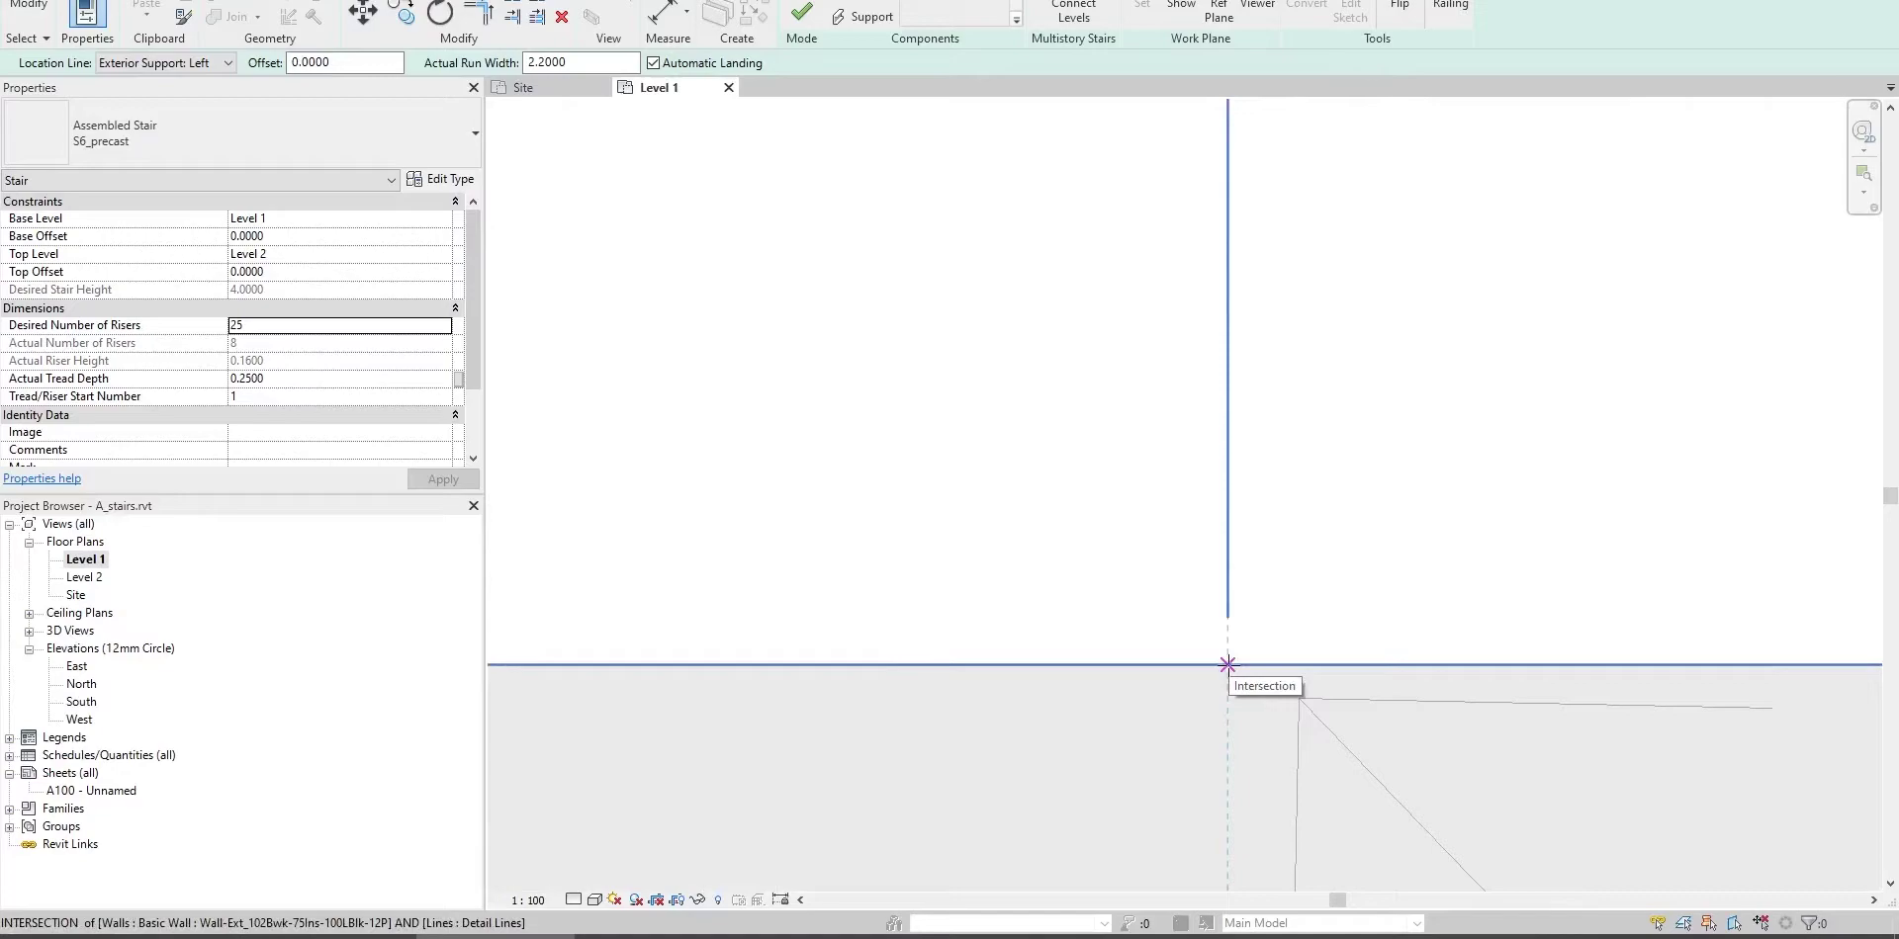
left_click(1228, 664)
scroll(1094, 623, "down", 2)
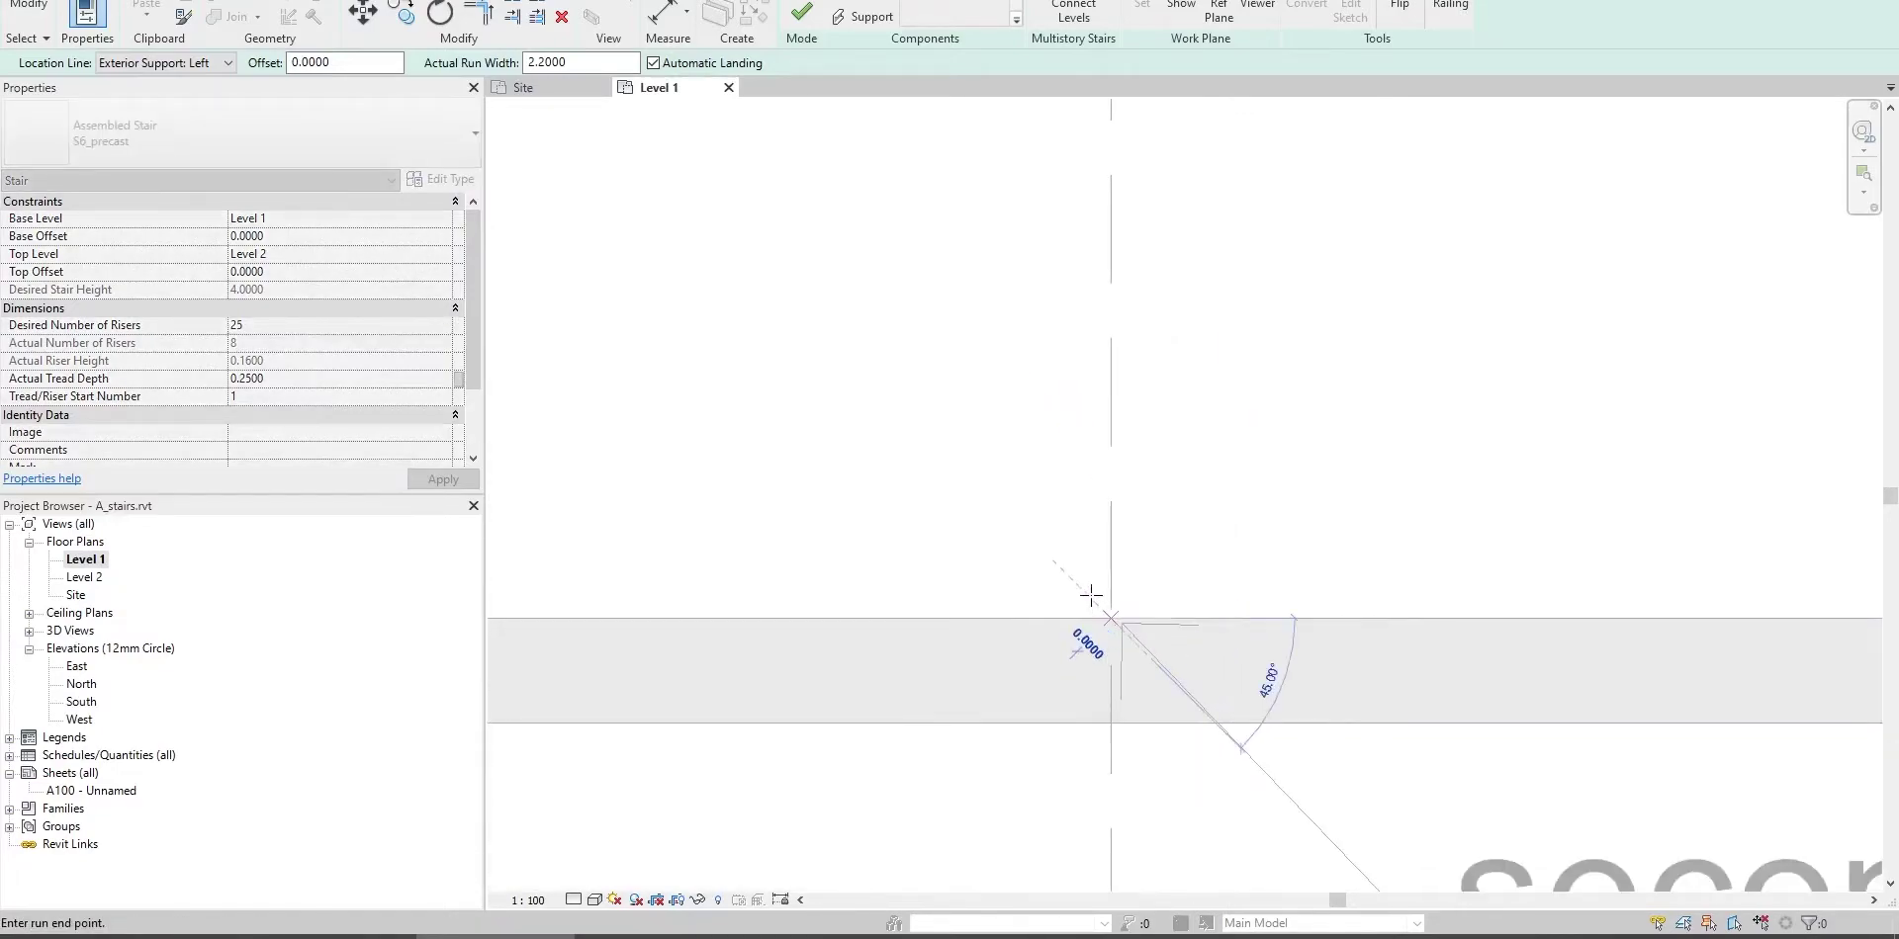
scroll(1091, 594, "down", 4)
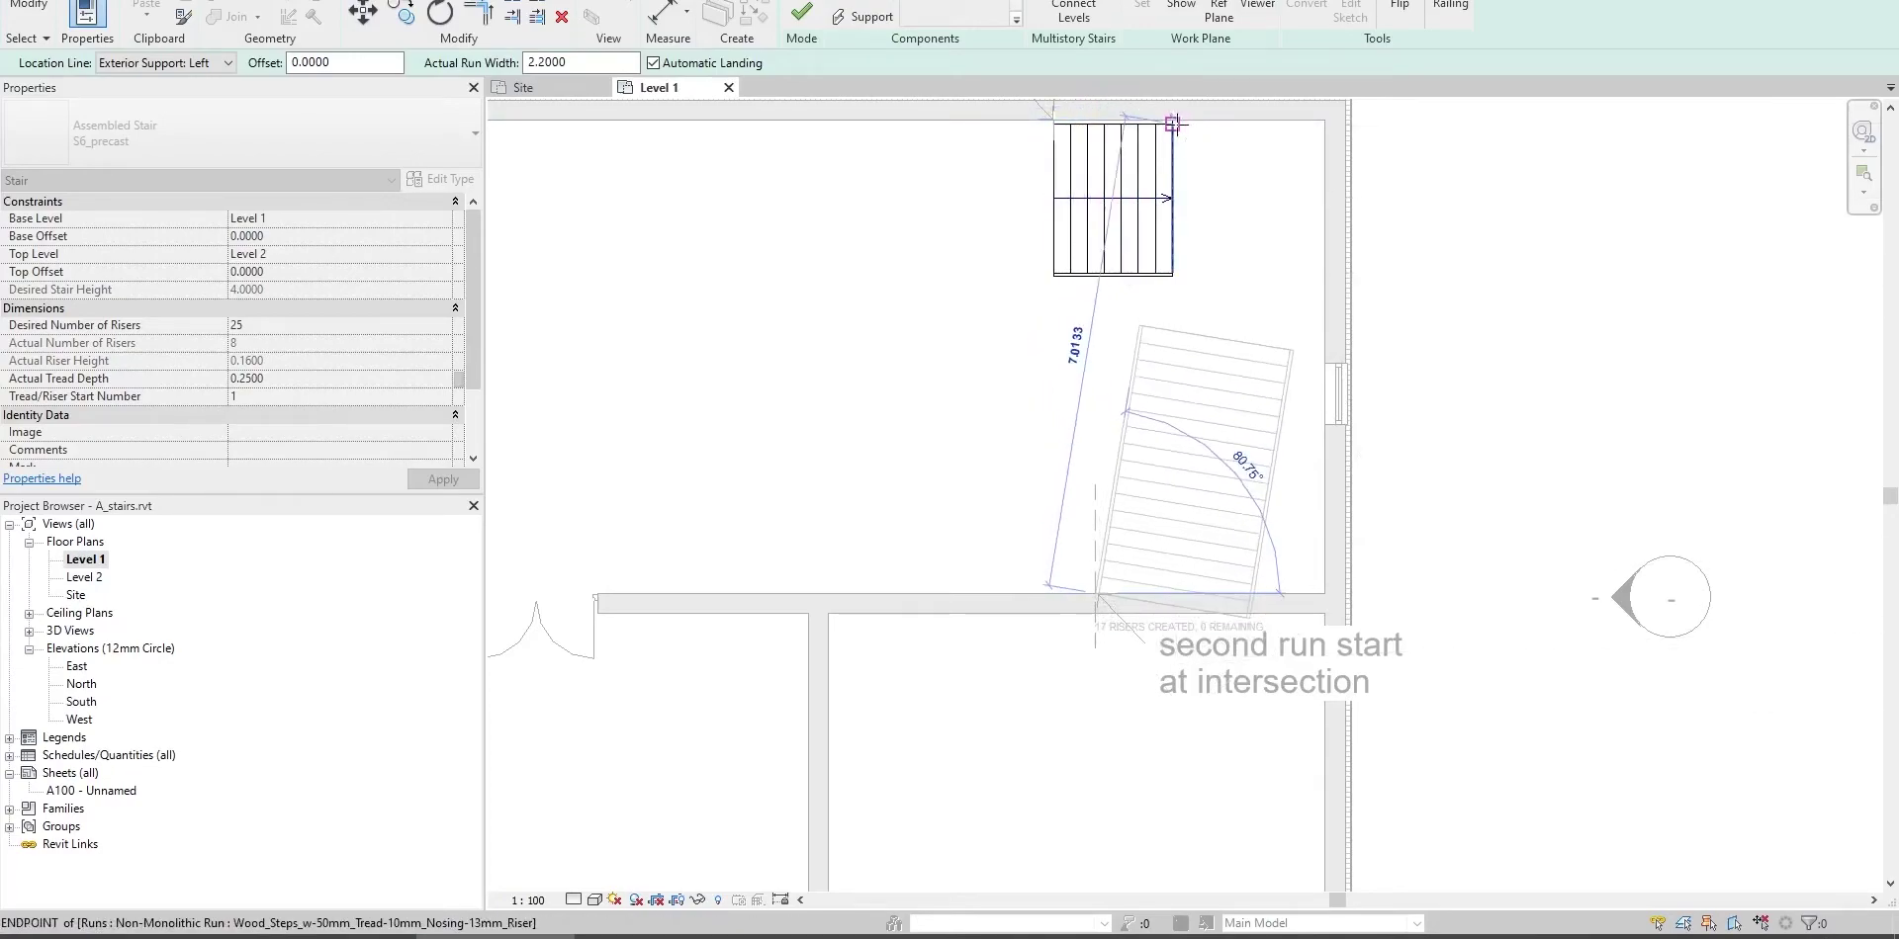
scroll(1083, 600, "up", 3)
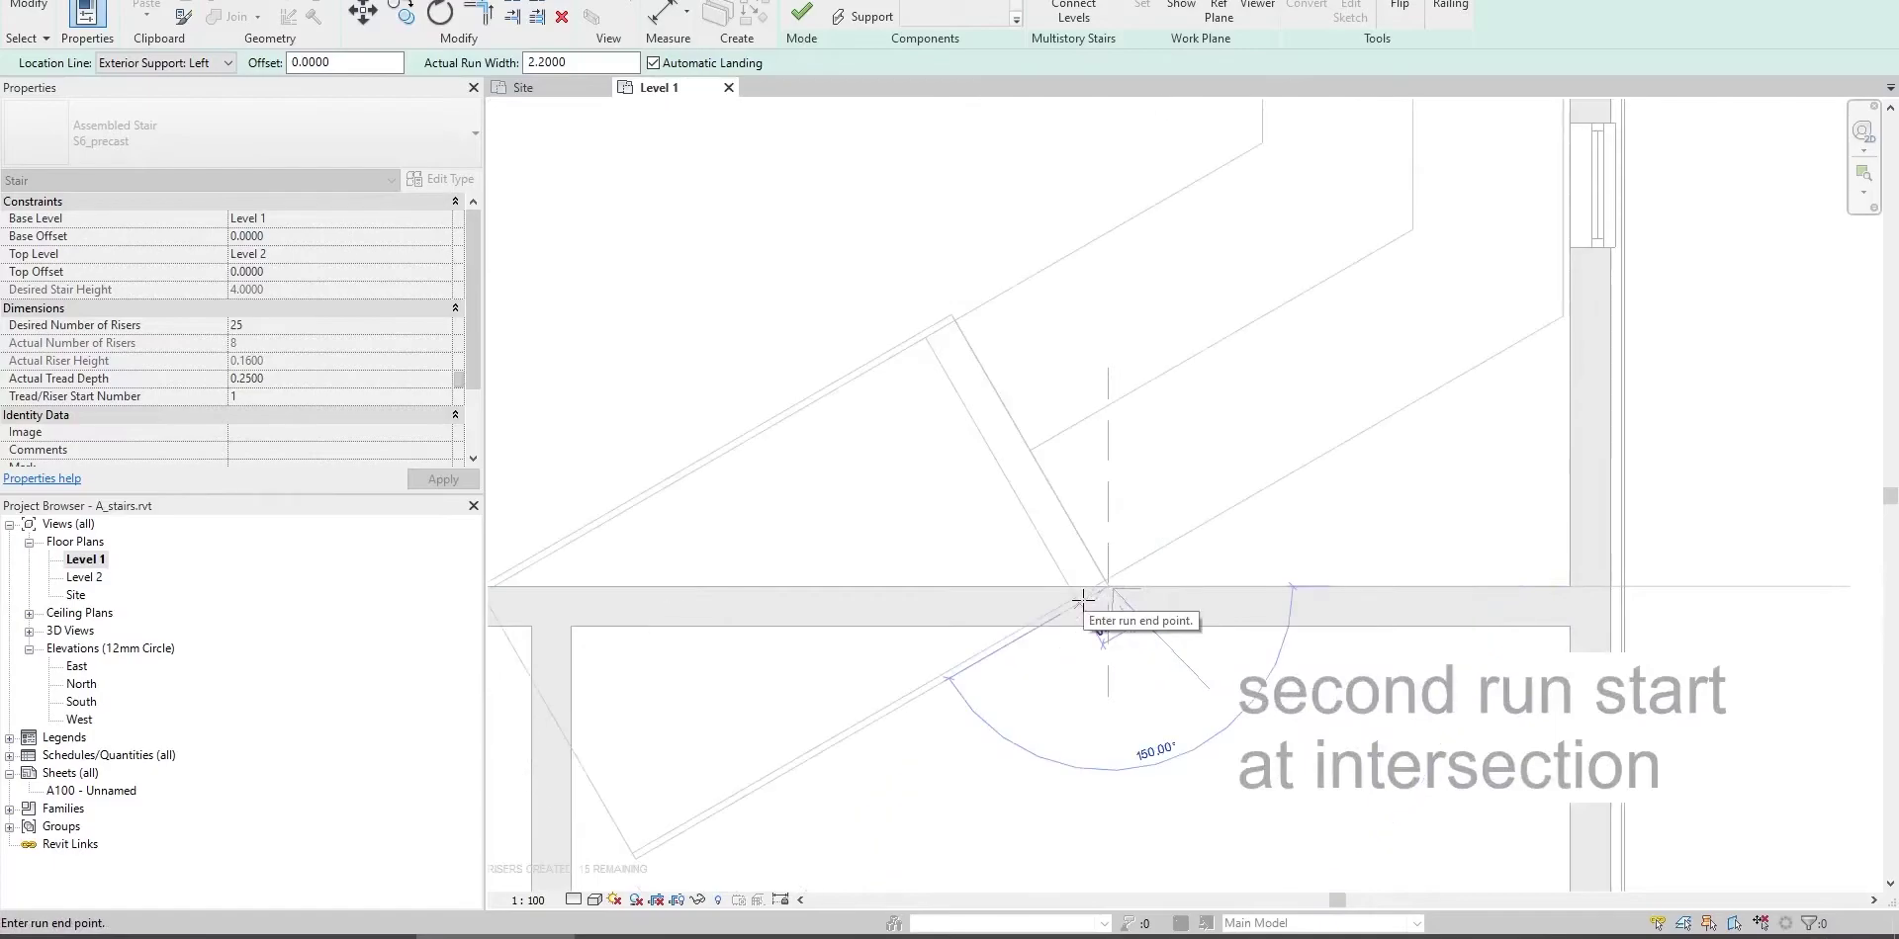
scroll(1083, 600, "down", 5)
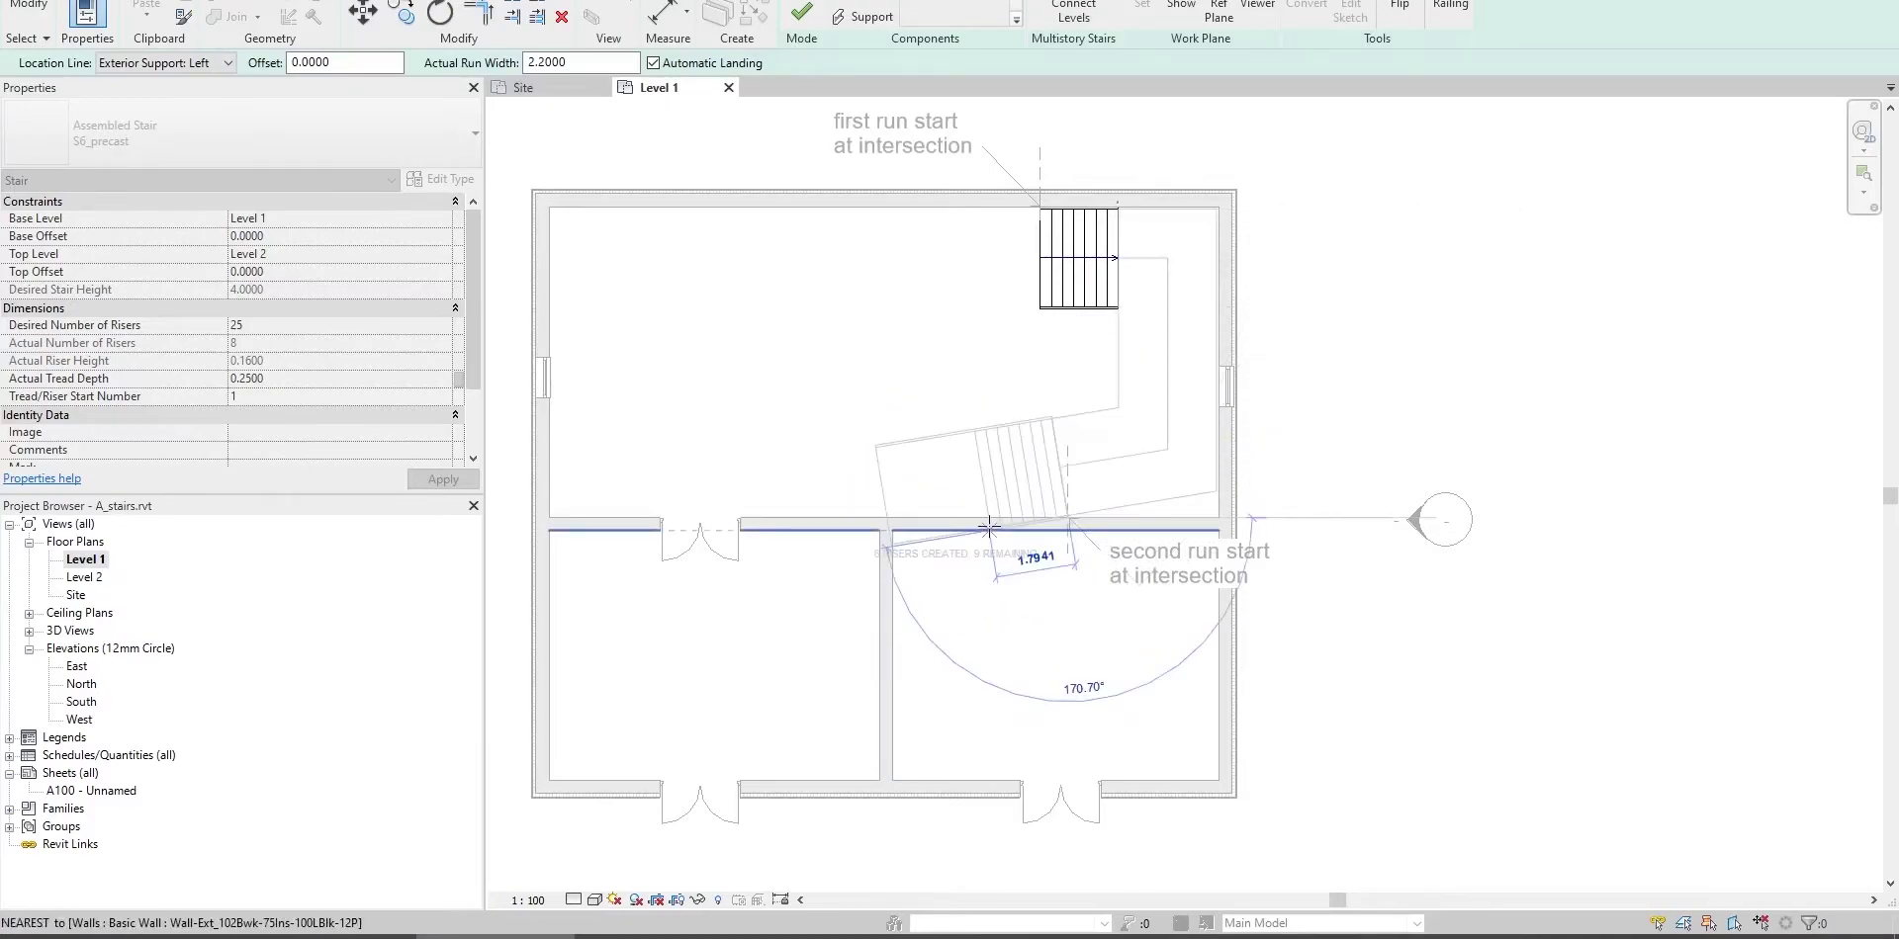
scroll(941, 495, "up", 2)
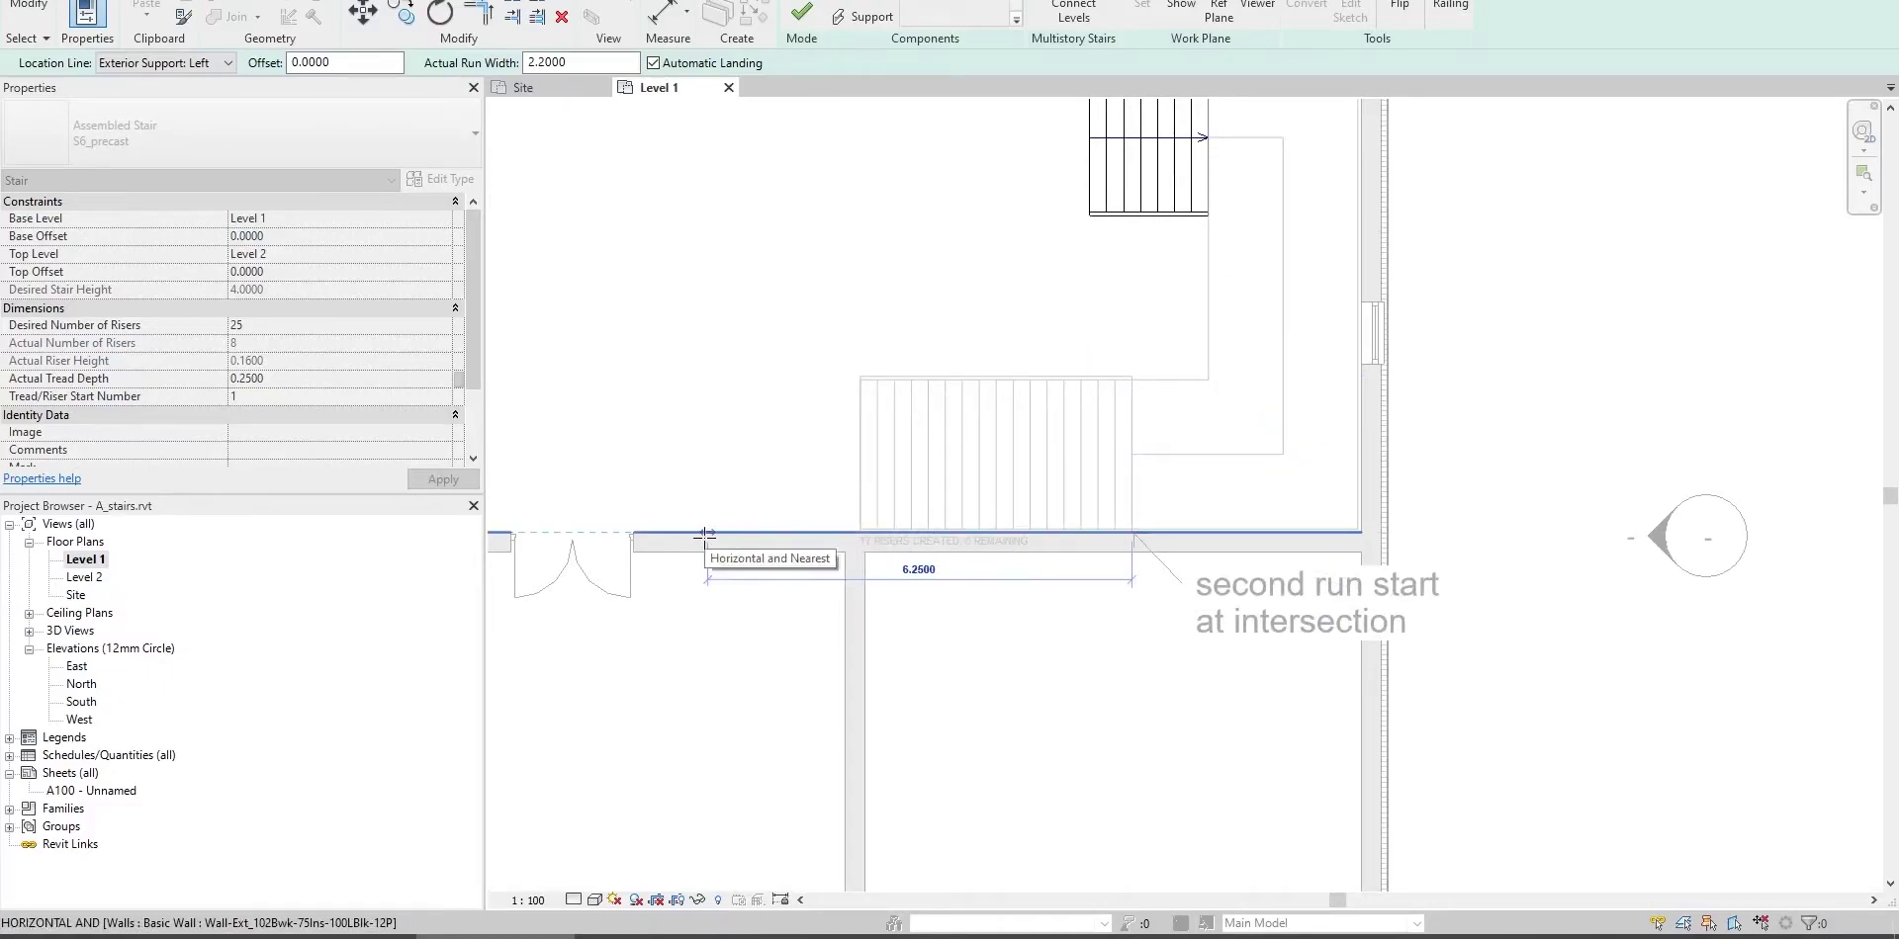
middle_click_drag(704, 535, 1196, 565)
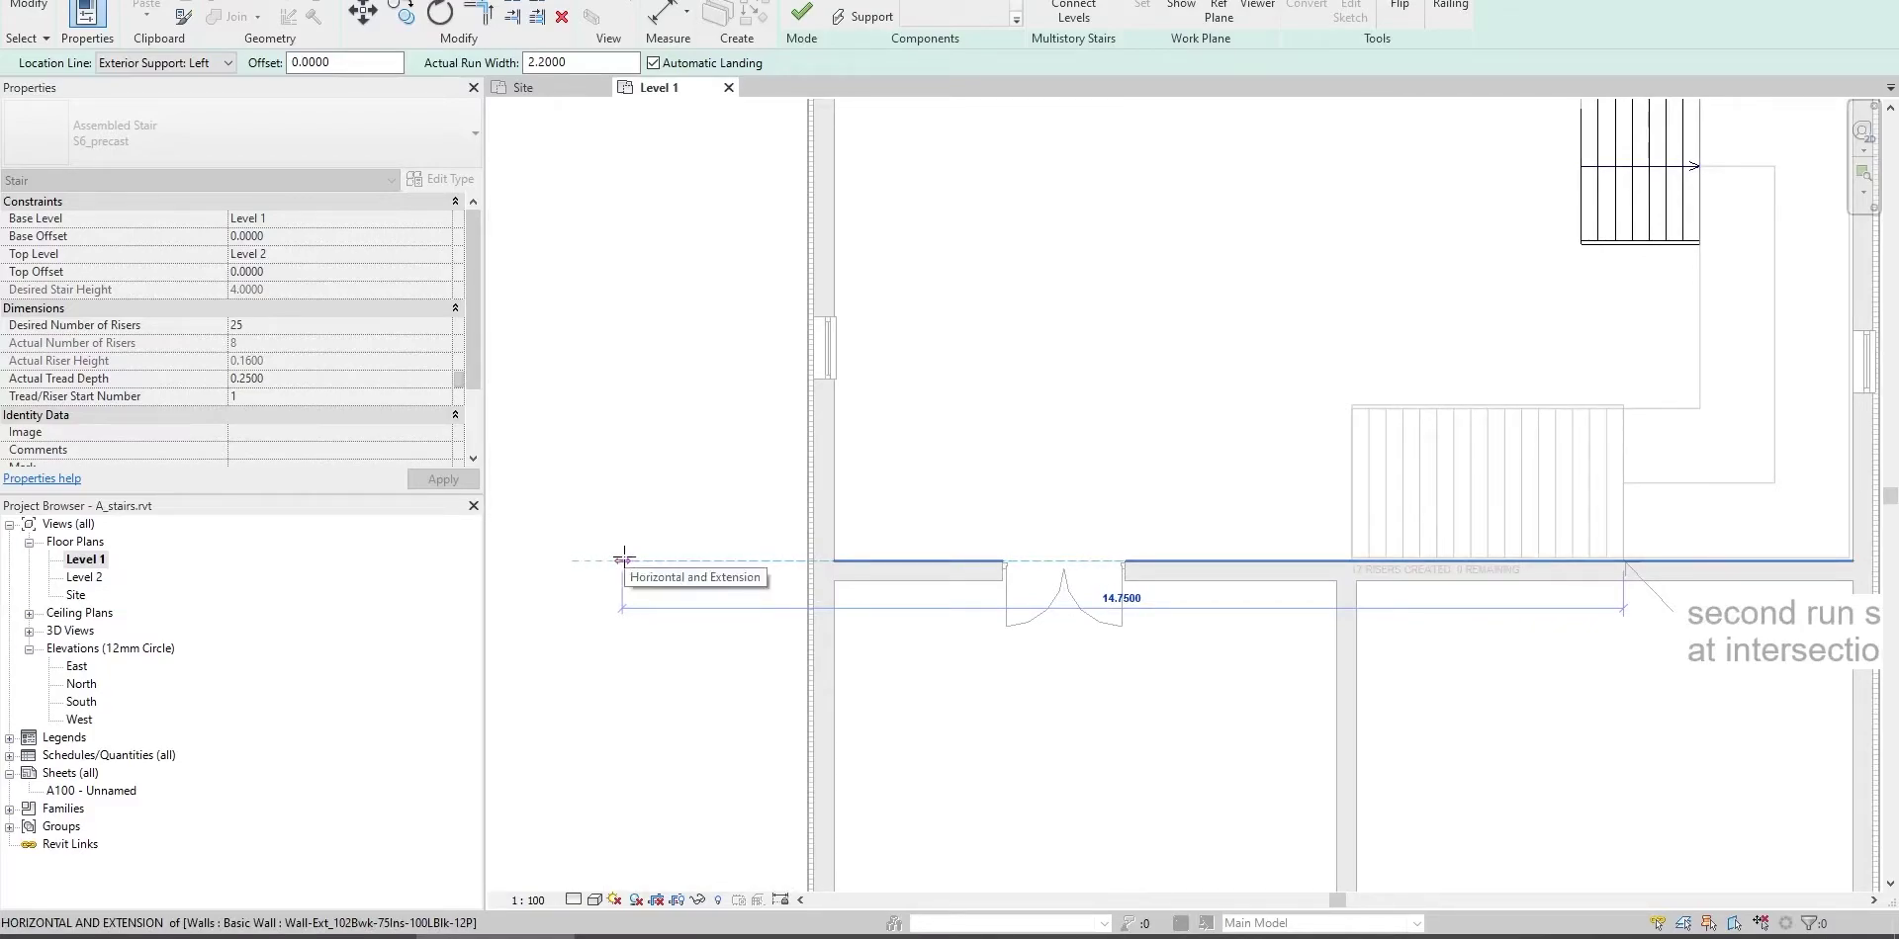
left_click(623, 560)
key("Escape")
Look over the two runs and their landing, and finish the stair to leave edit mode.
scroll(1291, 535, "down", 1)
scroll(1290, 535, "down", 1)
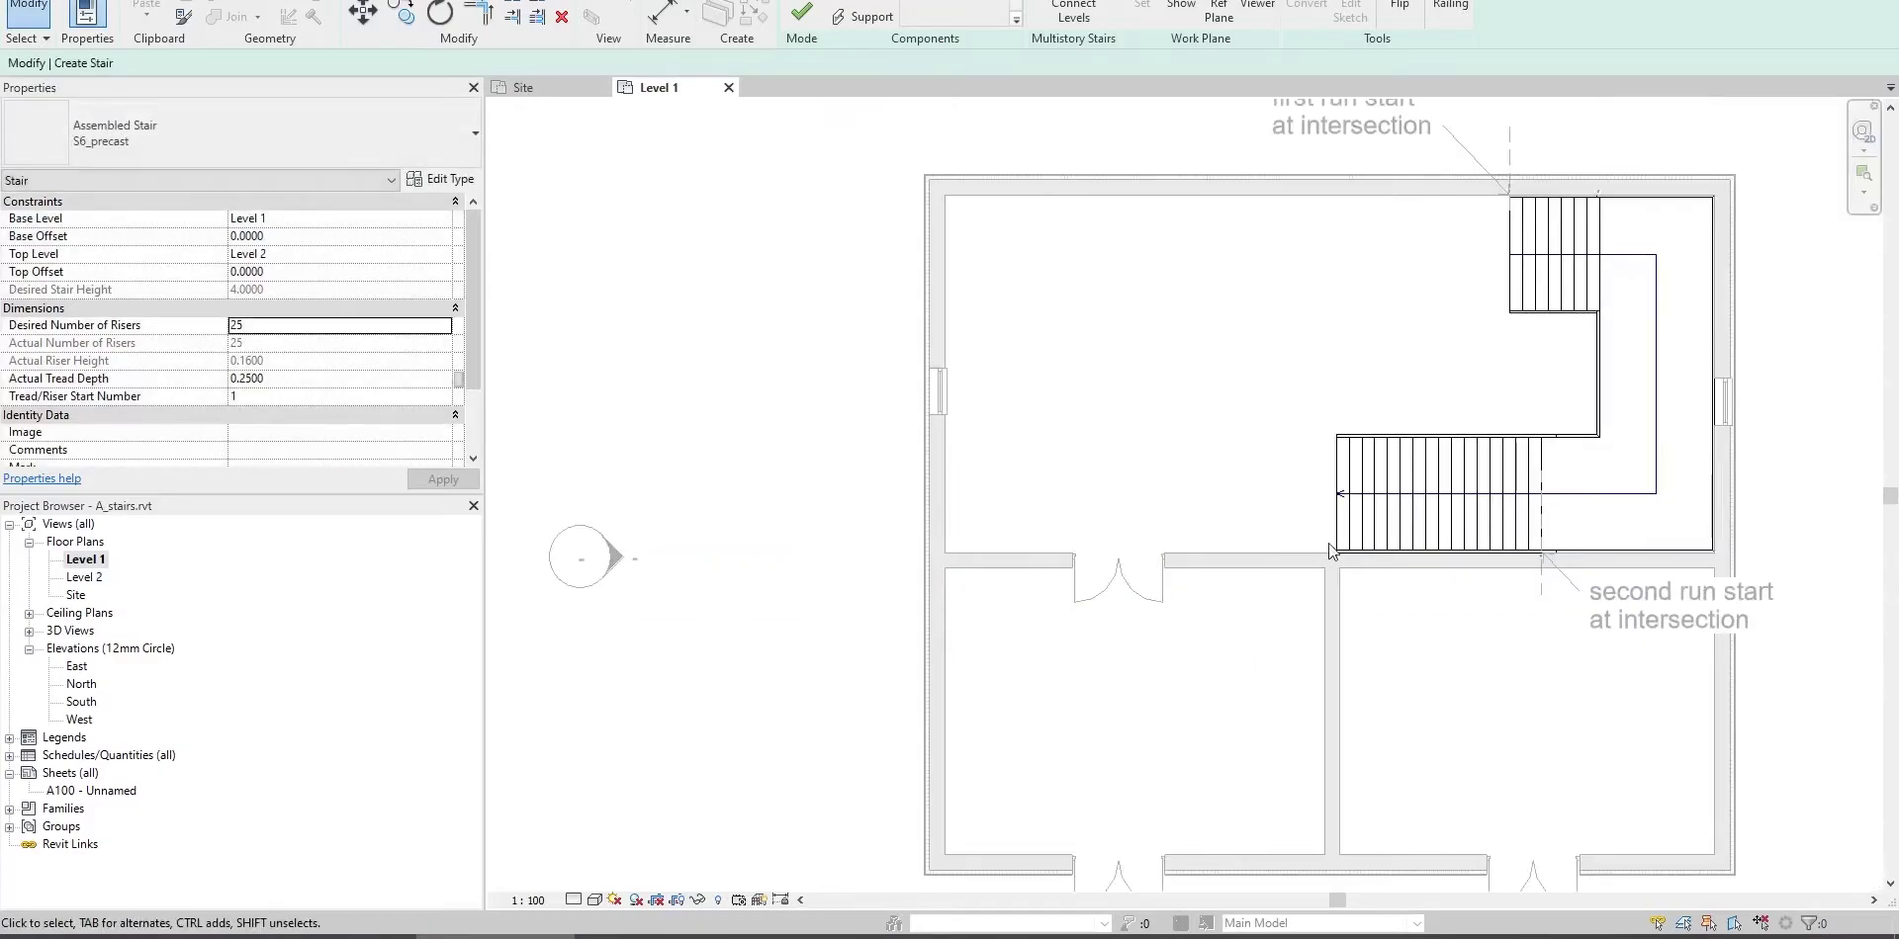
scroll(1477, 519, "down", 1)
middle_click_drag(1478, 519, 1214, 583)
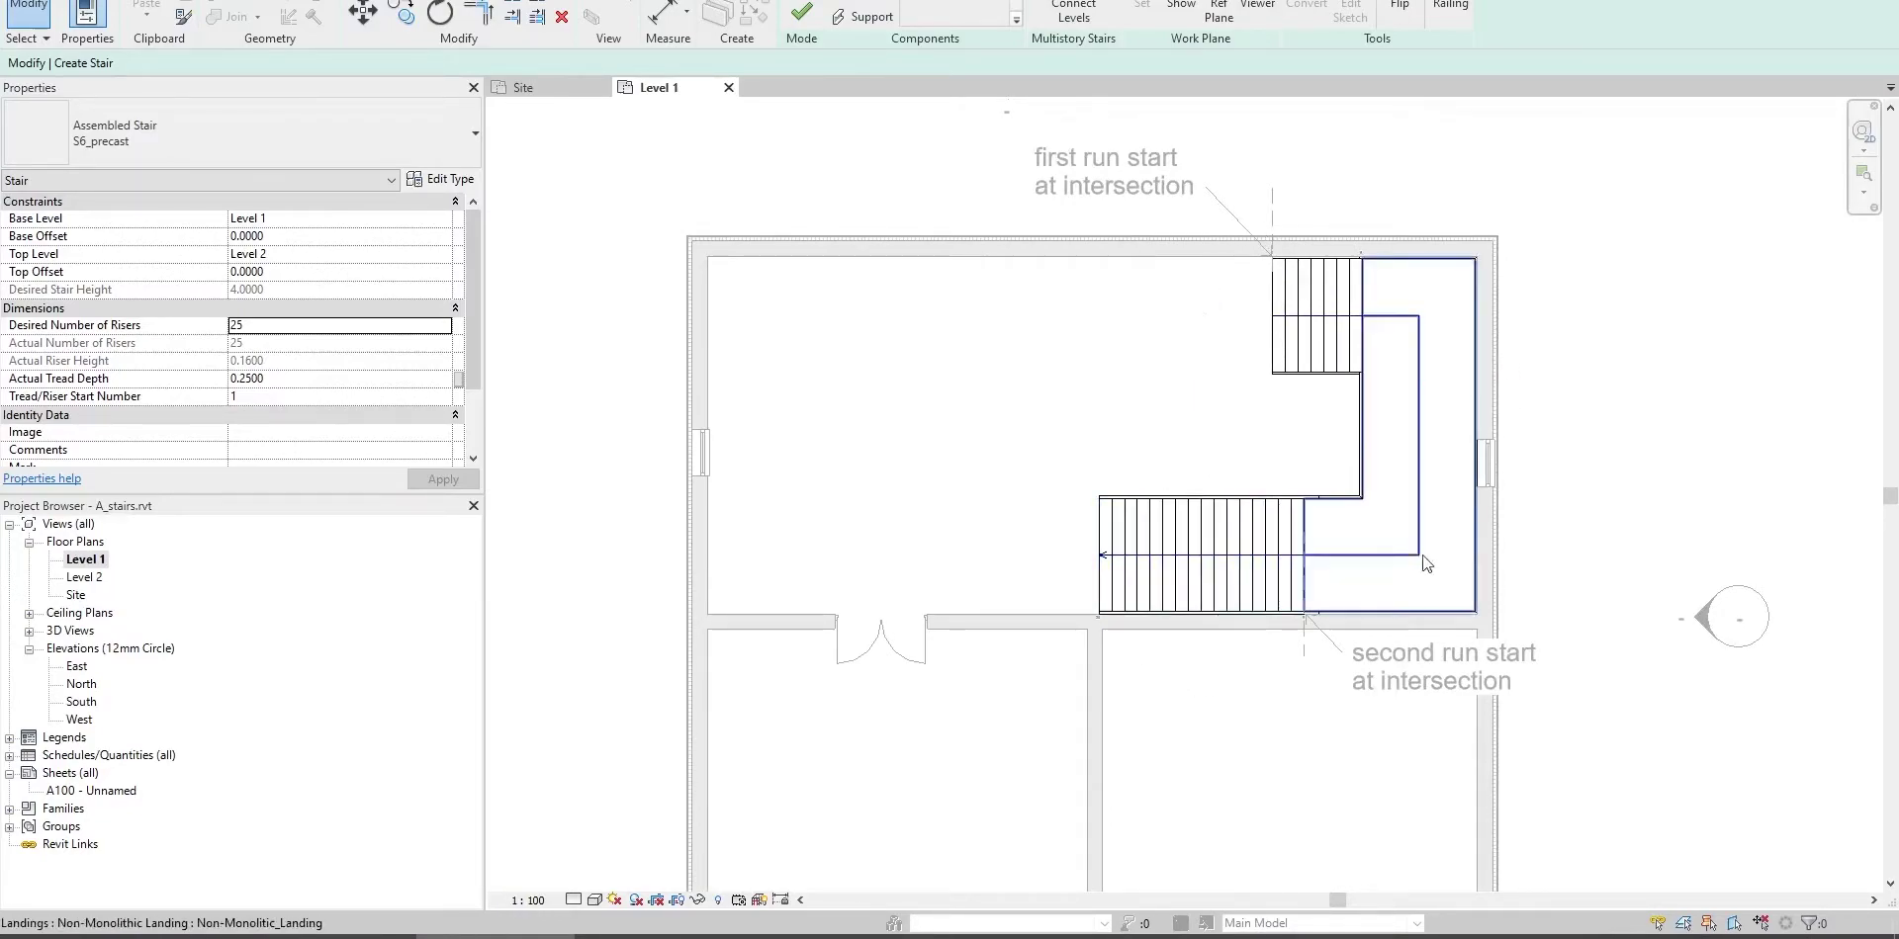
left_click(799, 15)
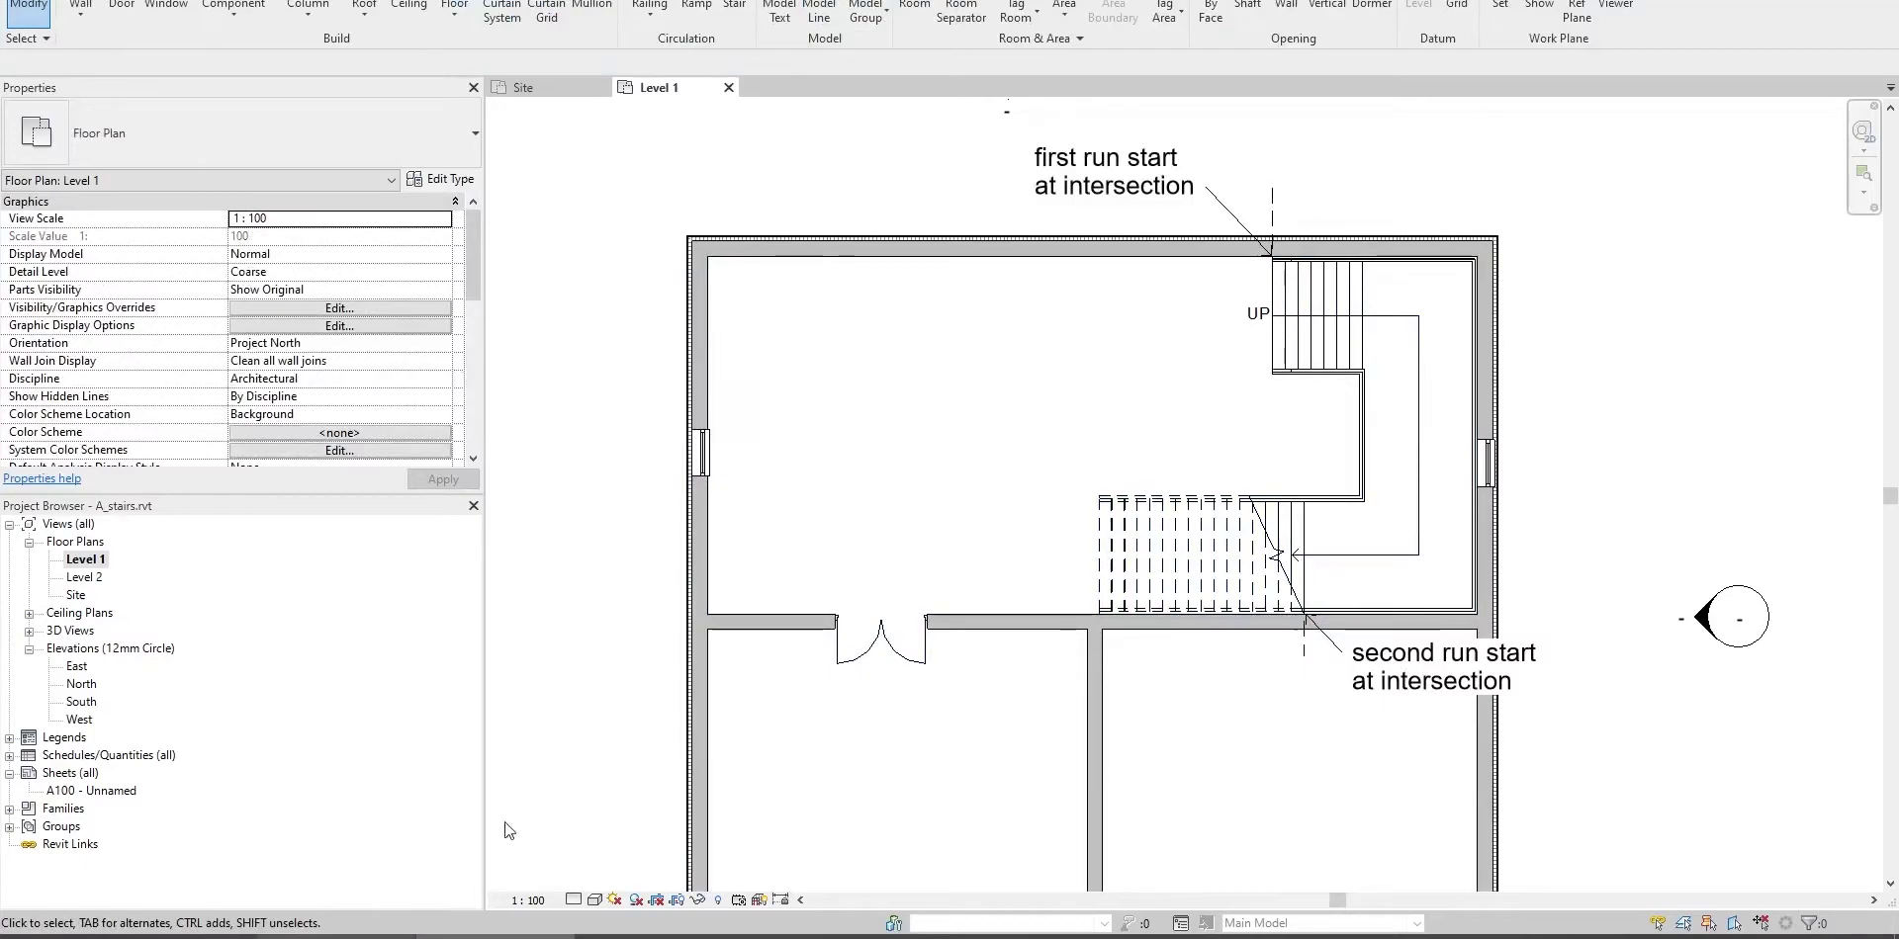
Place an aligned dimension from the second run's end riser to the opposing wall's inner face, resuming the paused test to check its diagram.
scroll(1031, 561, "up", 3)
key("d")
key("i")
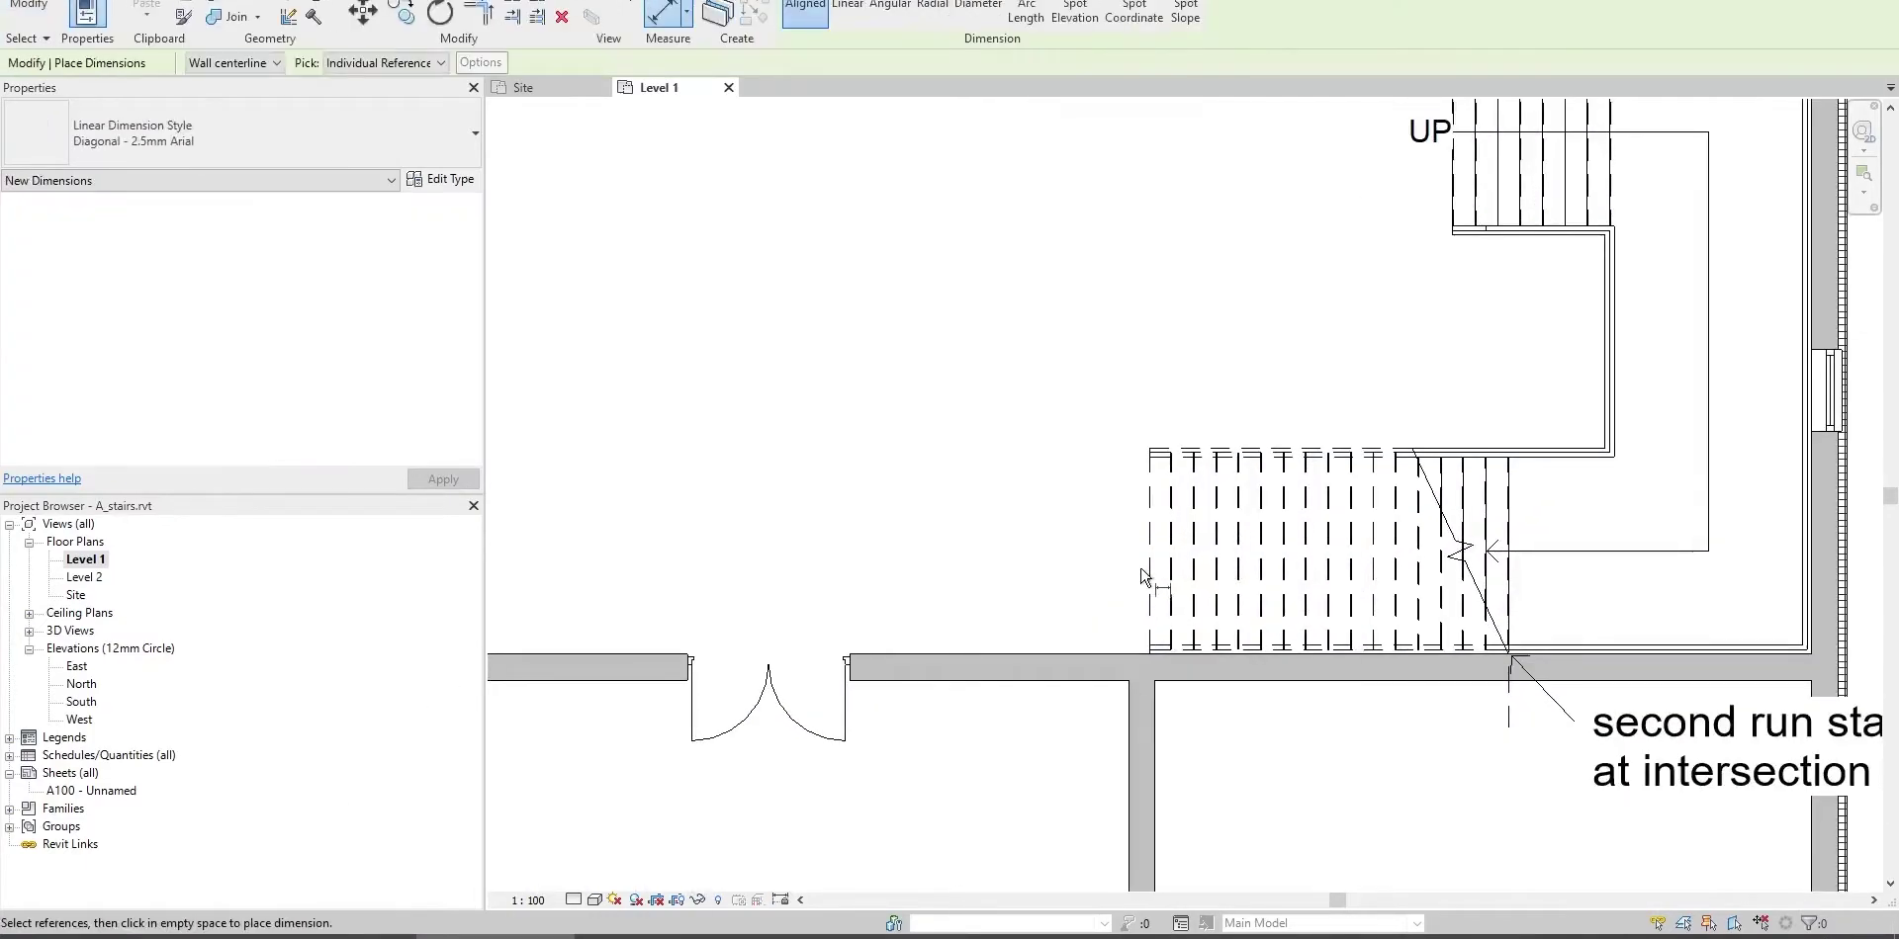
left_click(1150, 568)
scroll(838, 576, "down", 4)
scroll(750, 568, "up", 4)
scroll(727, 598, "up", 3)
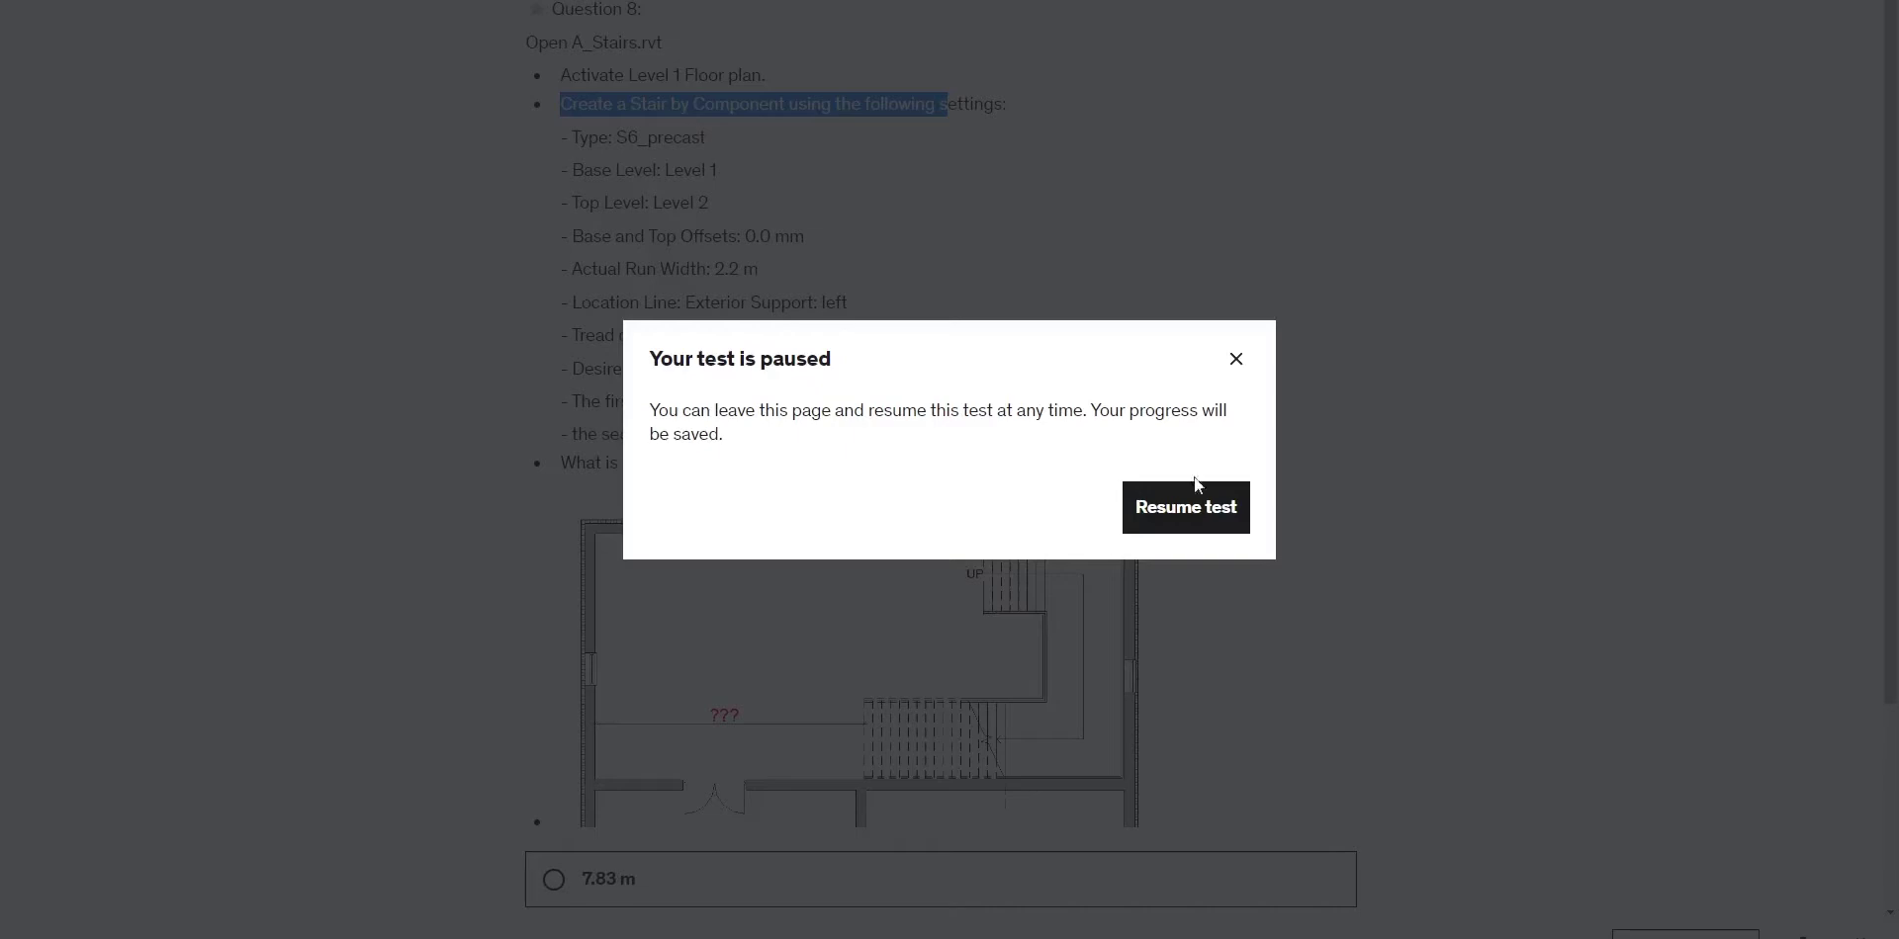
left_click(1195, 487)
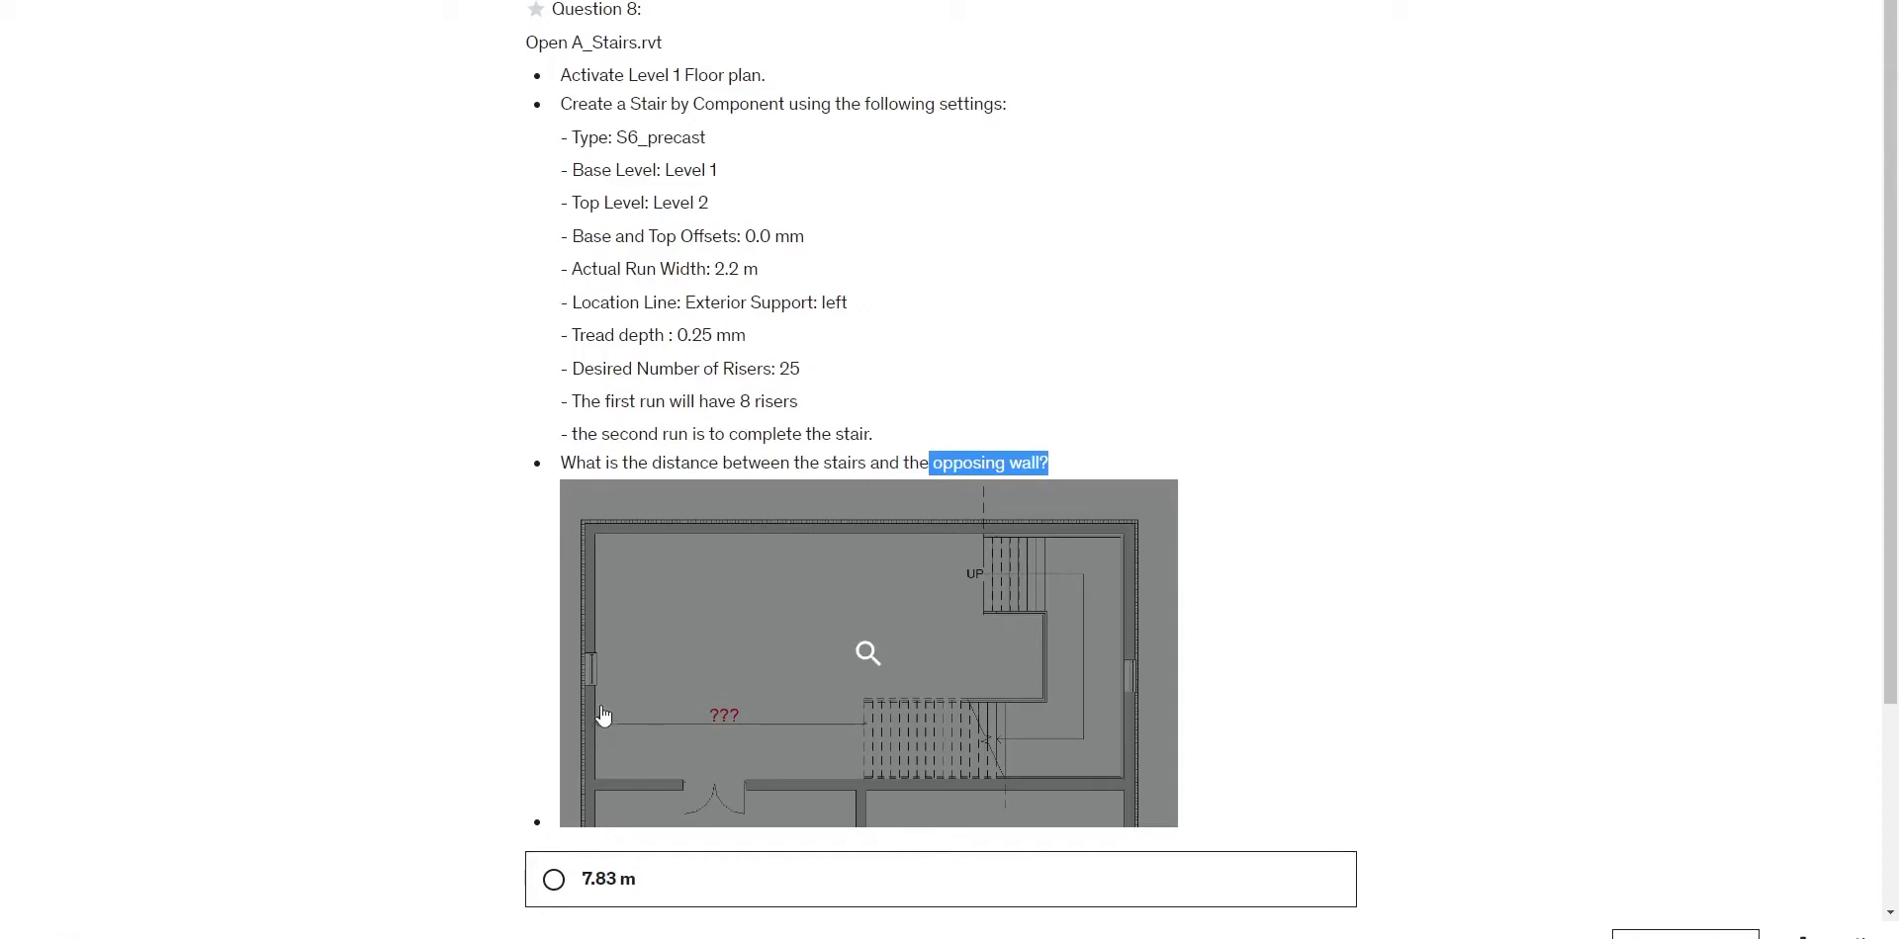
key("alt+Tab")
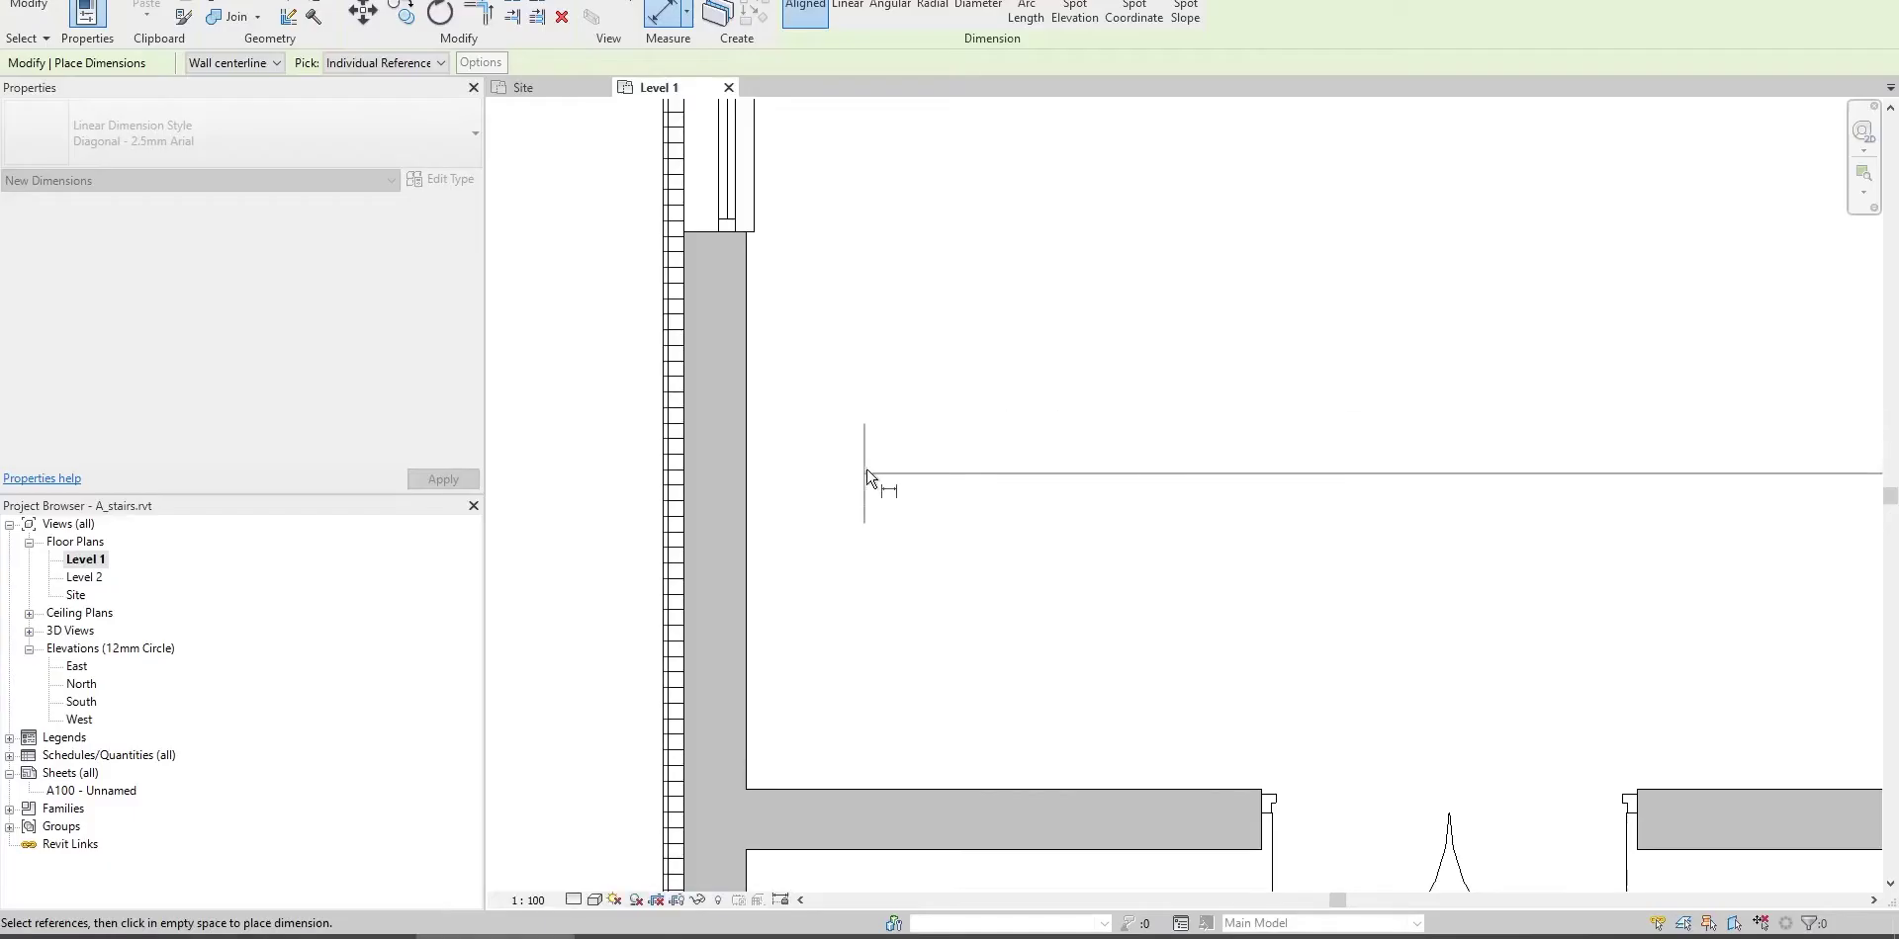
scroll(982, 543, "down", 3)
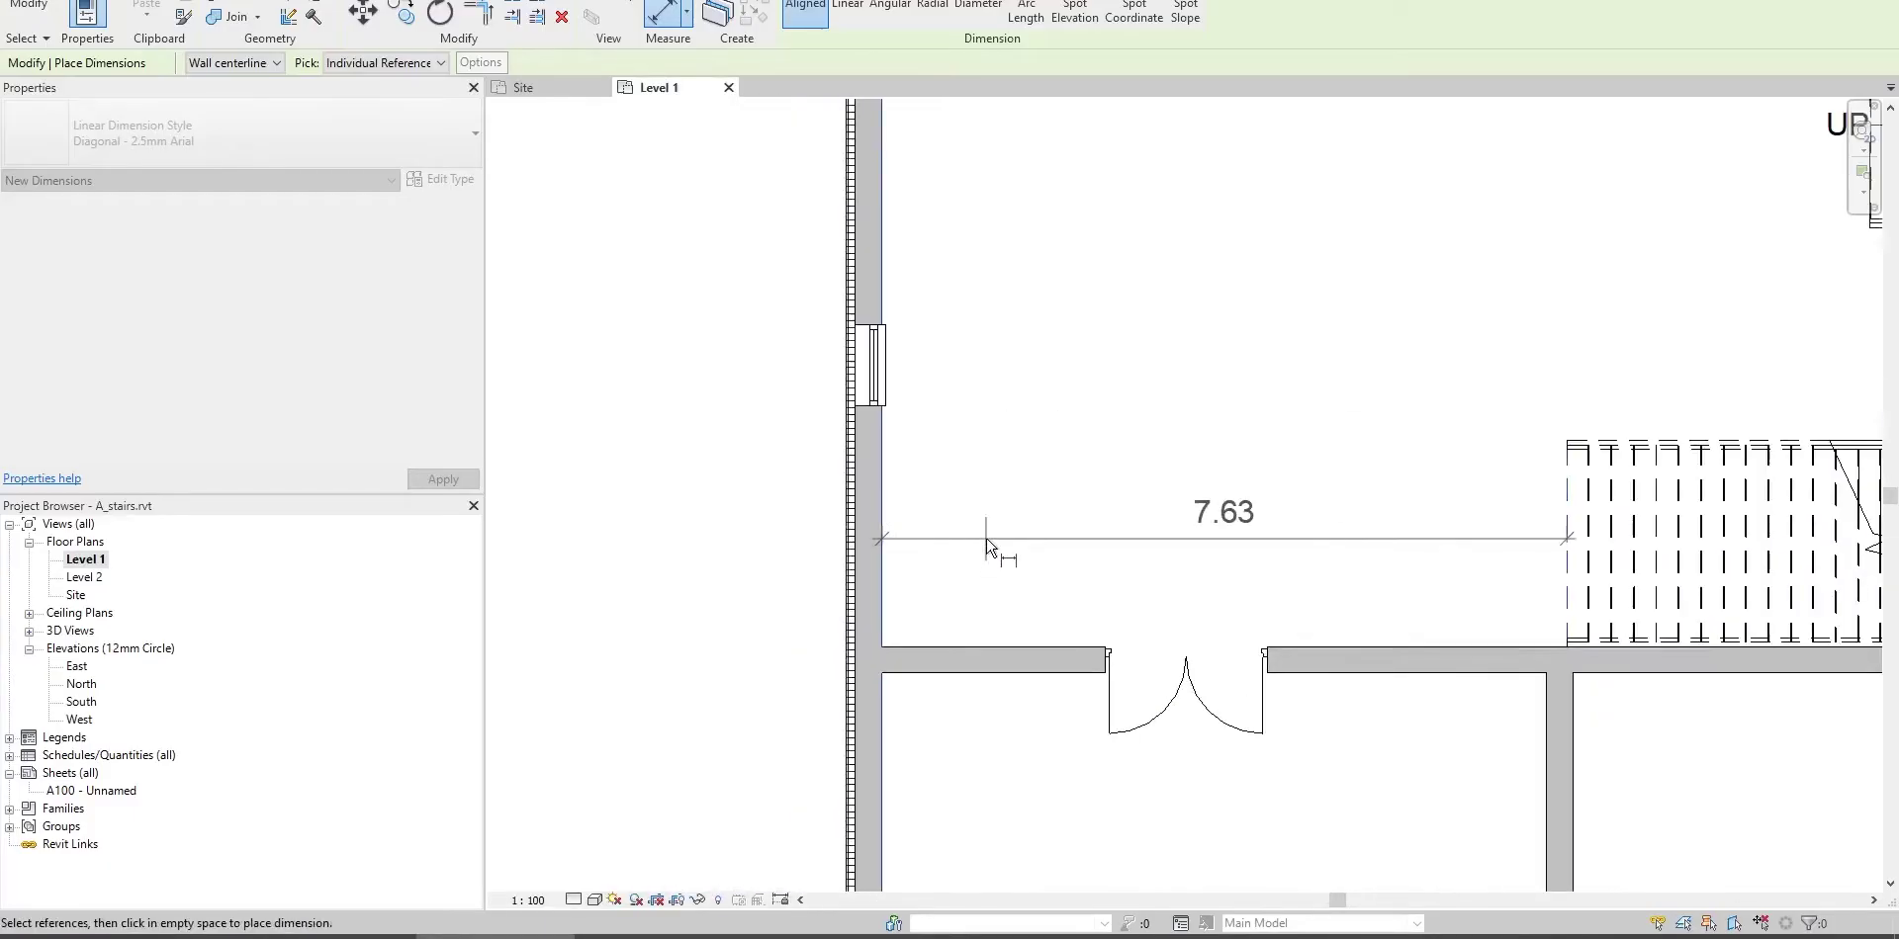
left_click(1087, 533)
Answer Question 8 with 7.63 m and go on to the next question.
scroll(1364, 549, "up", 2)
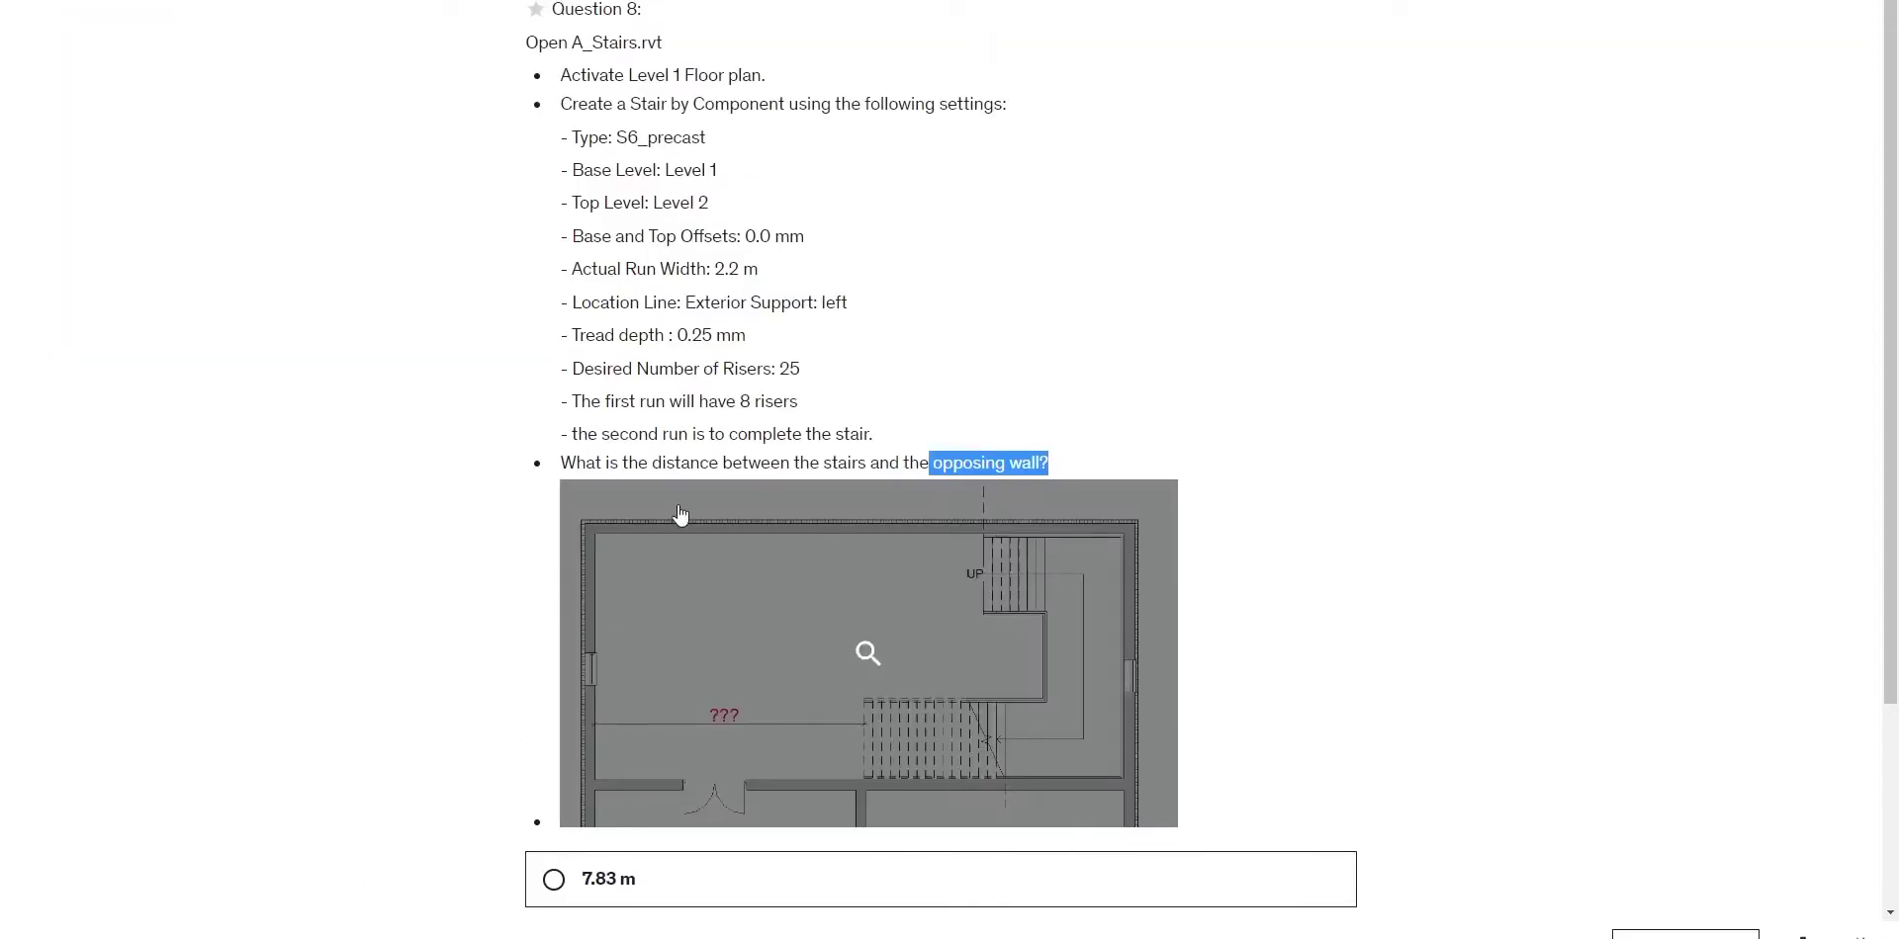
scroll(555, 433, "down", 3)
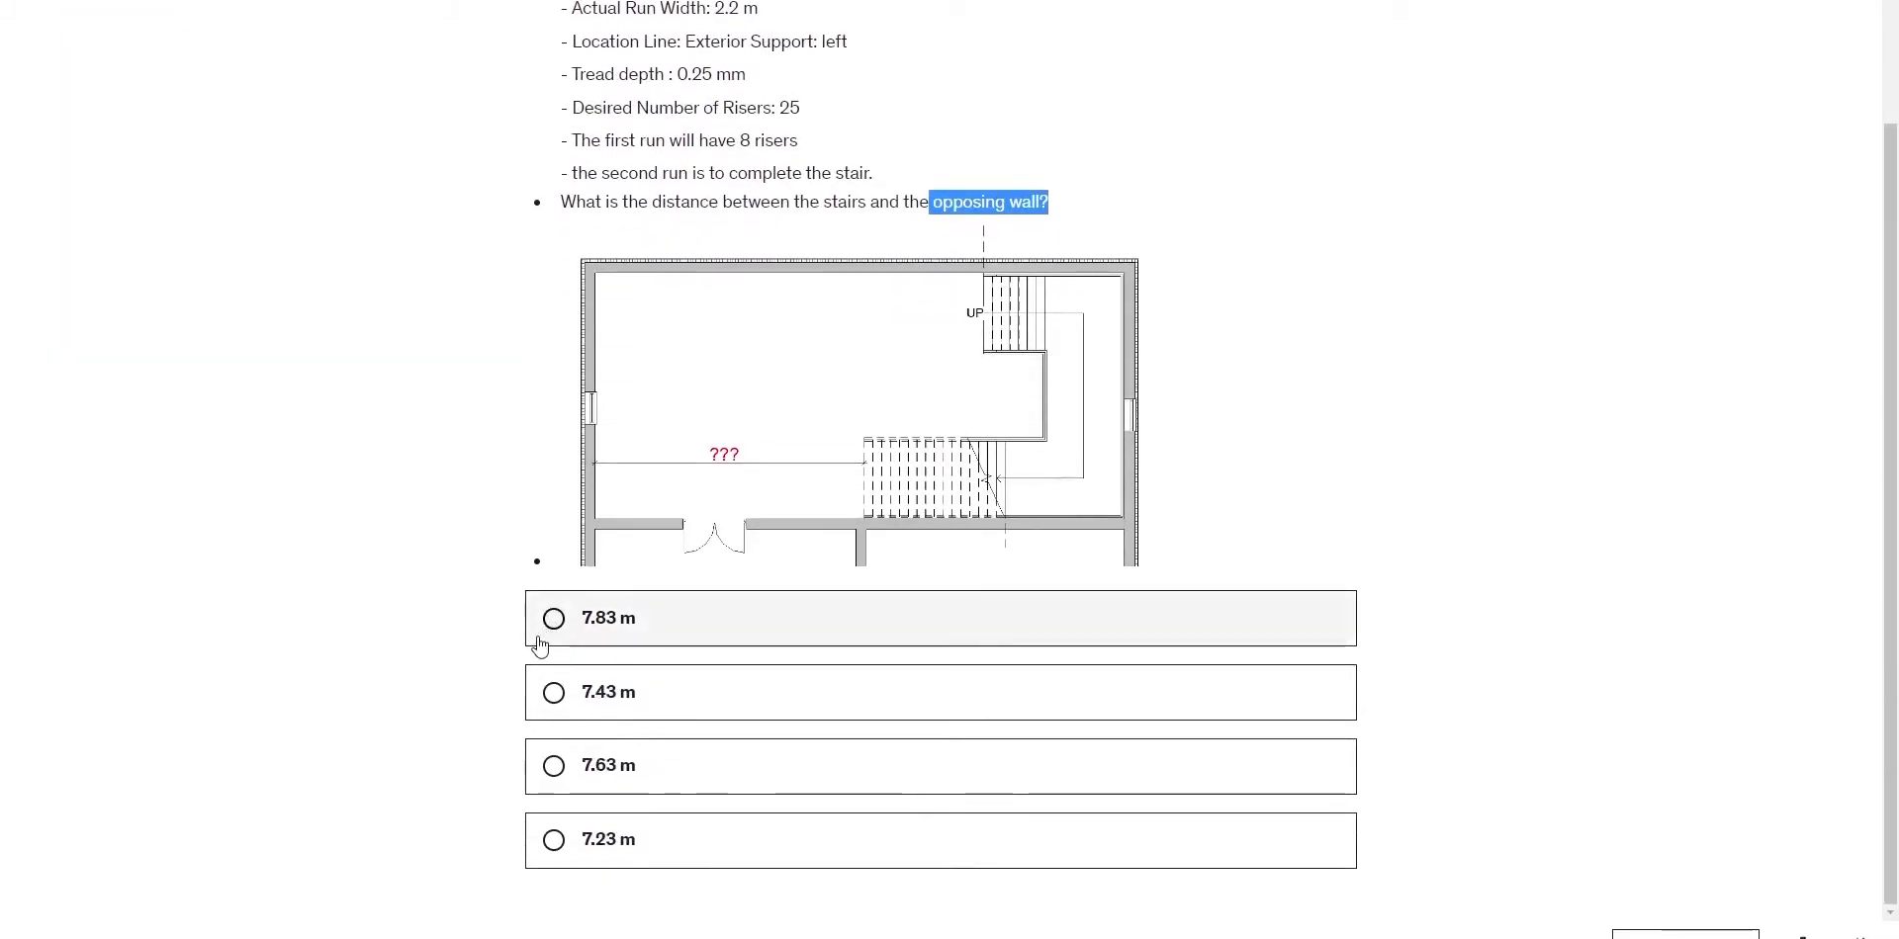
left_click(607, 788)
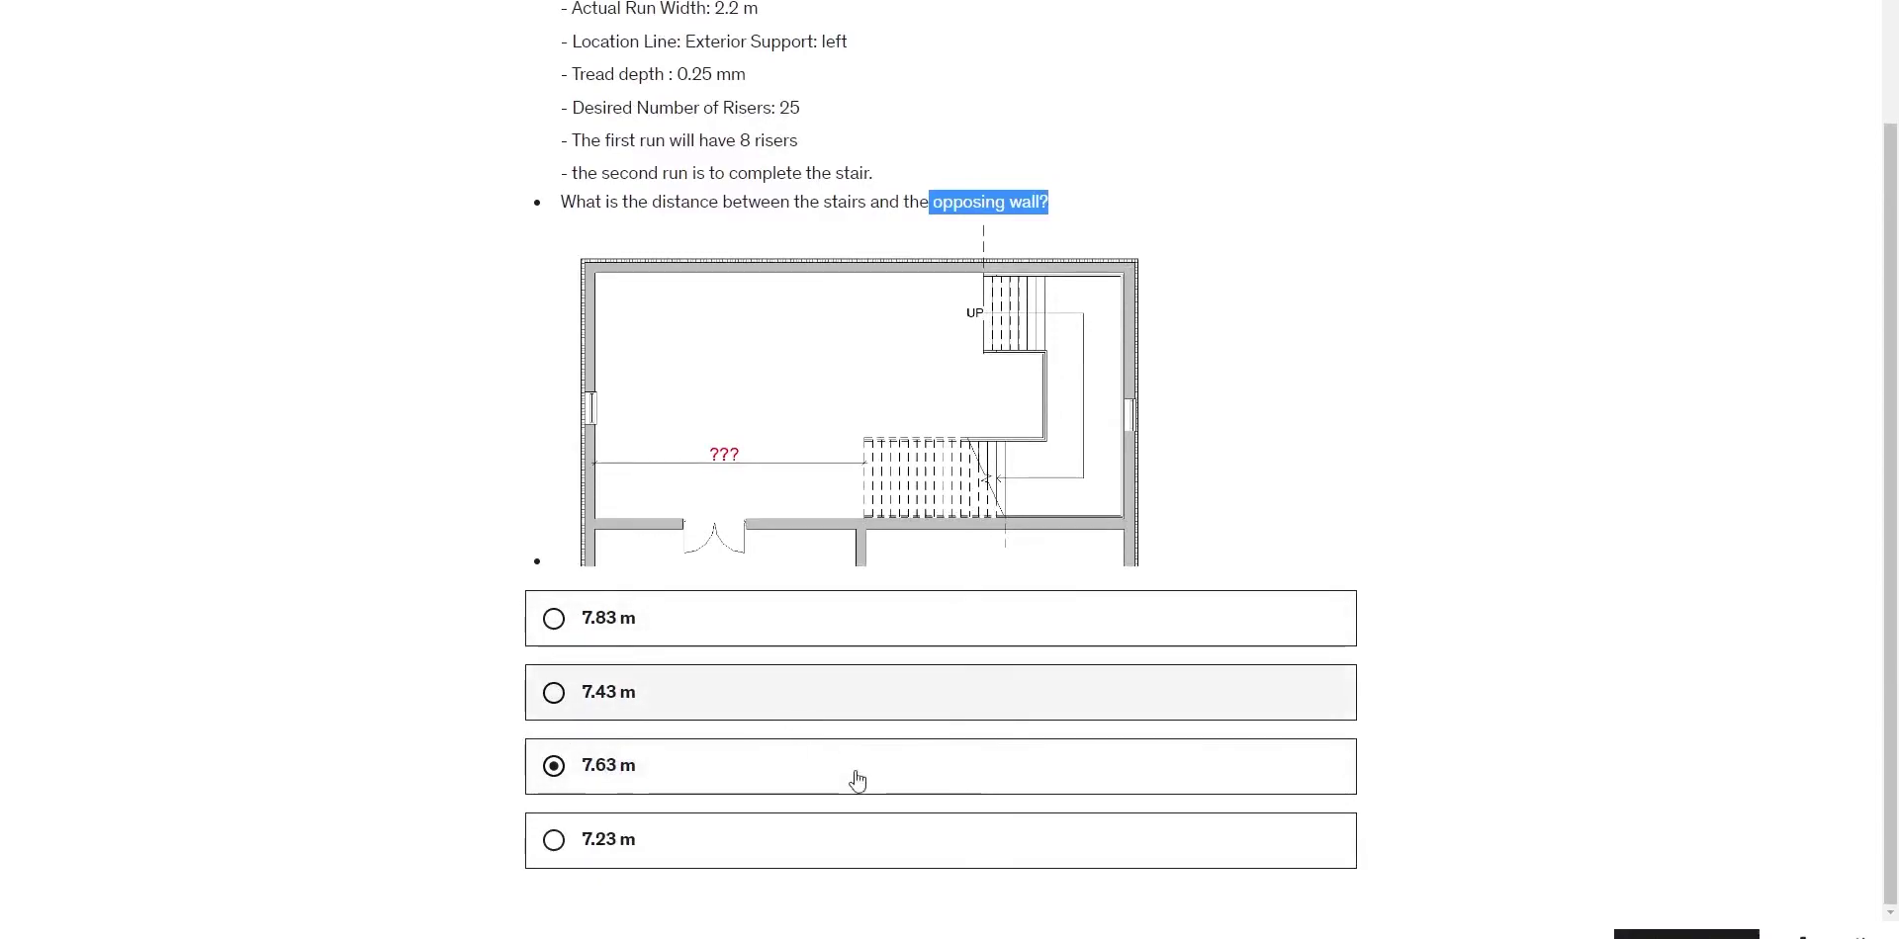
scroll(1593, 803, "up", 1)
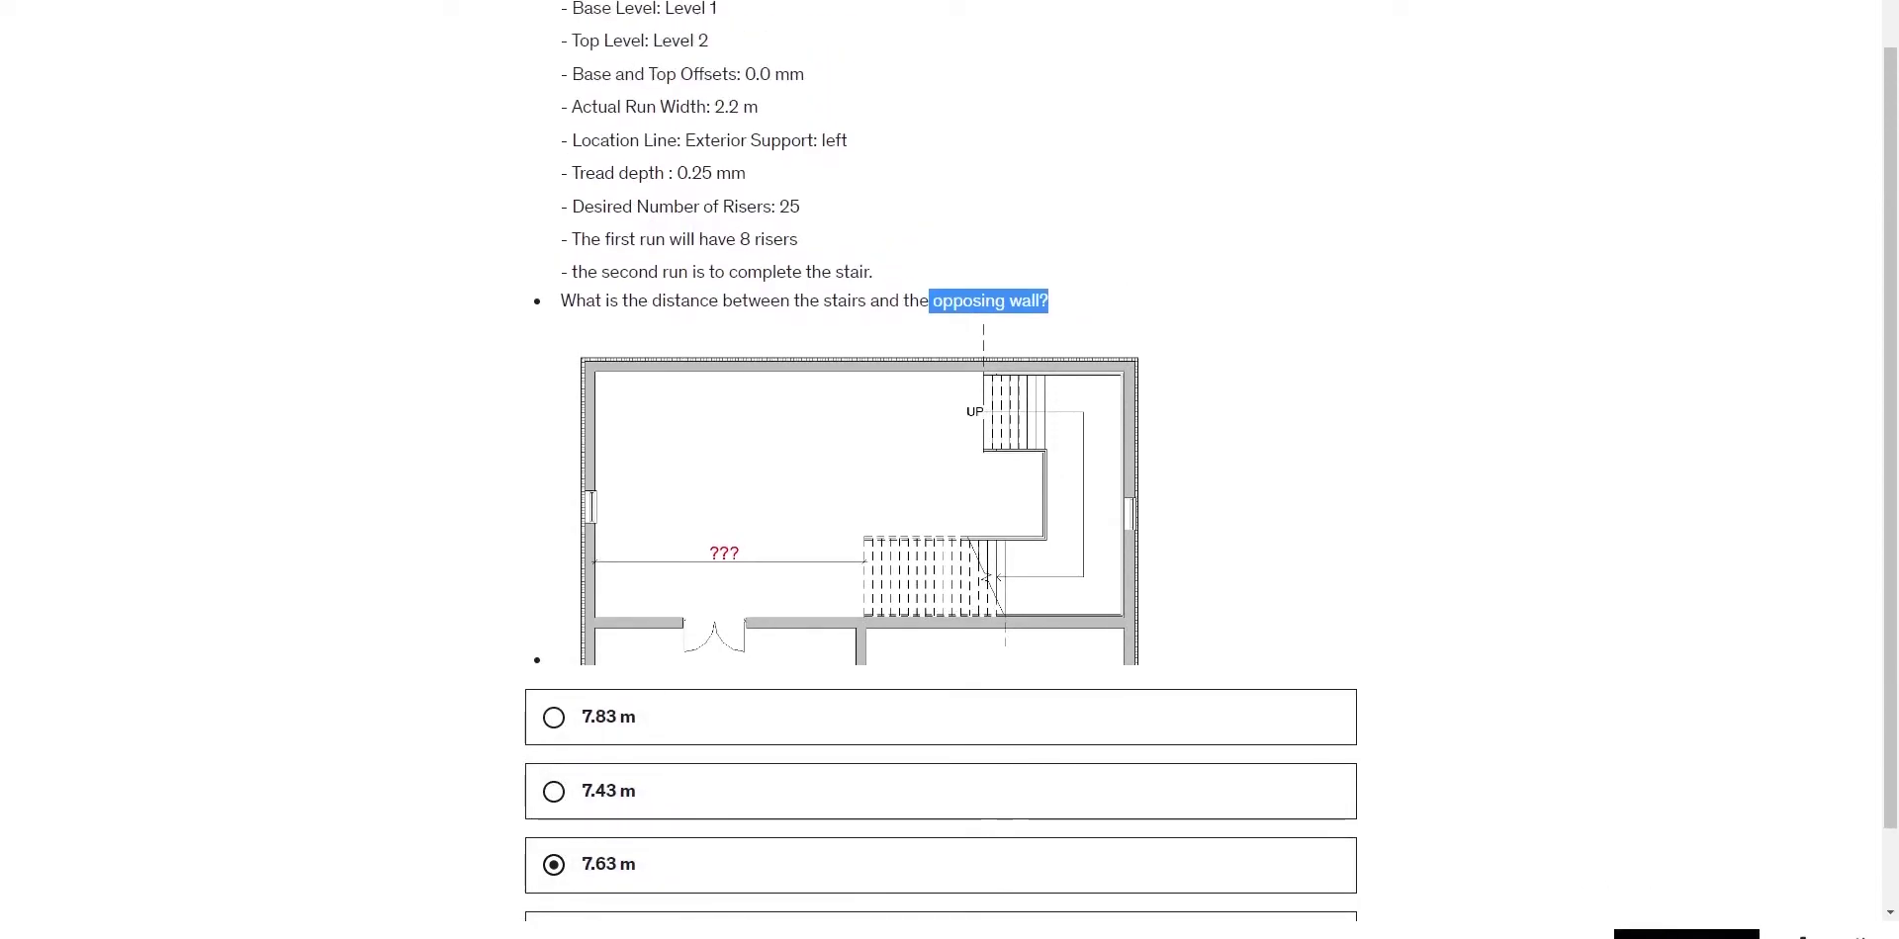
left_click(1686, 934)
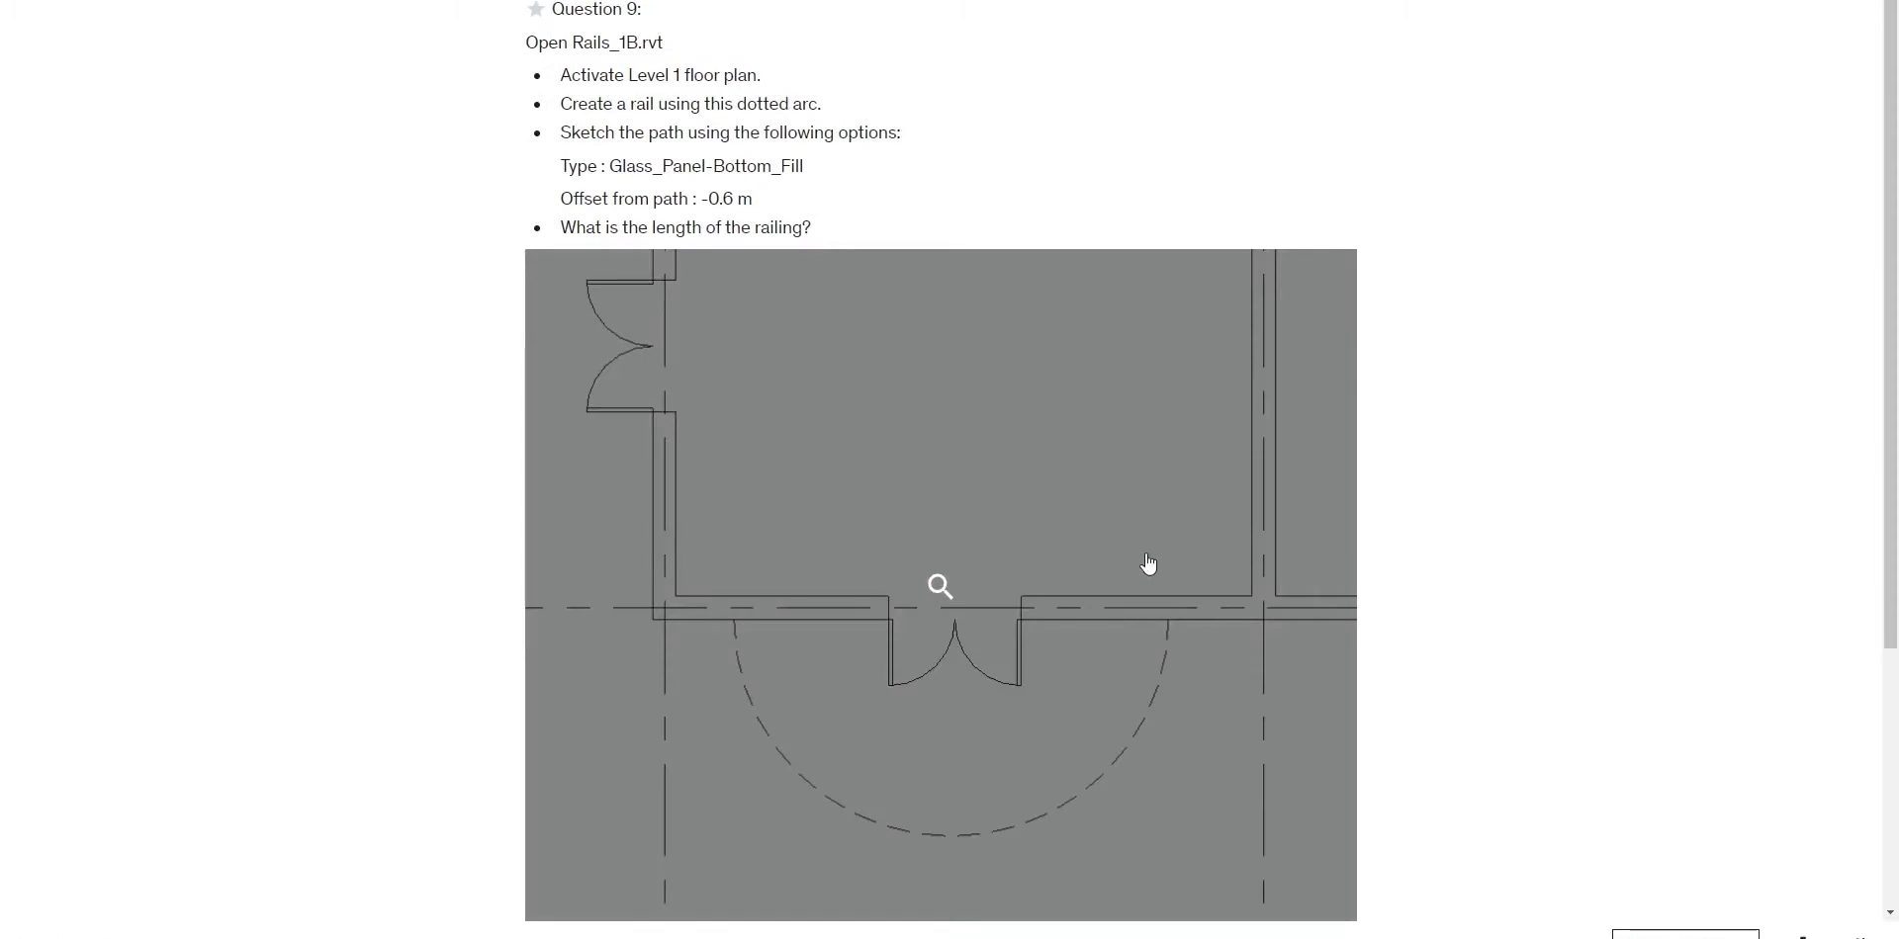
Return to Revit from the practice test and close all views of A_stairs.rvt.
key("ctrl+shift+Tab")
key("alt+Tab")
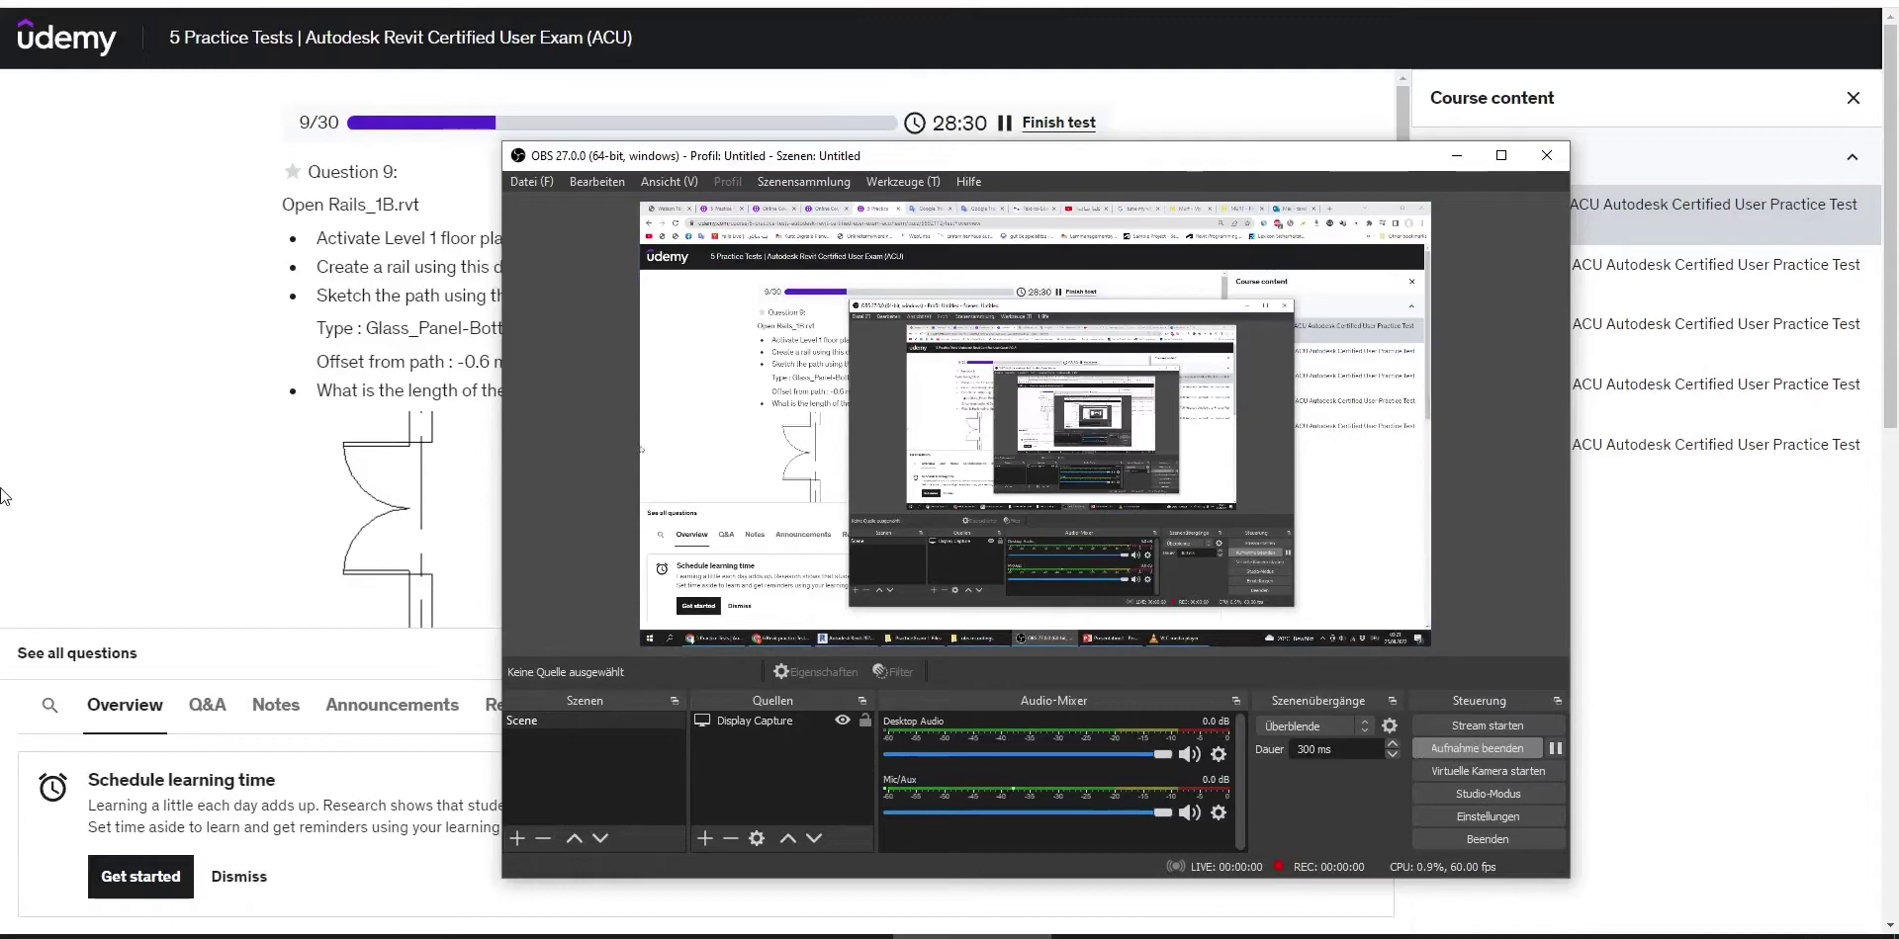
left_click(71, 409)
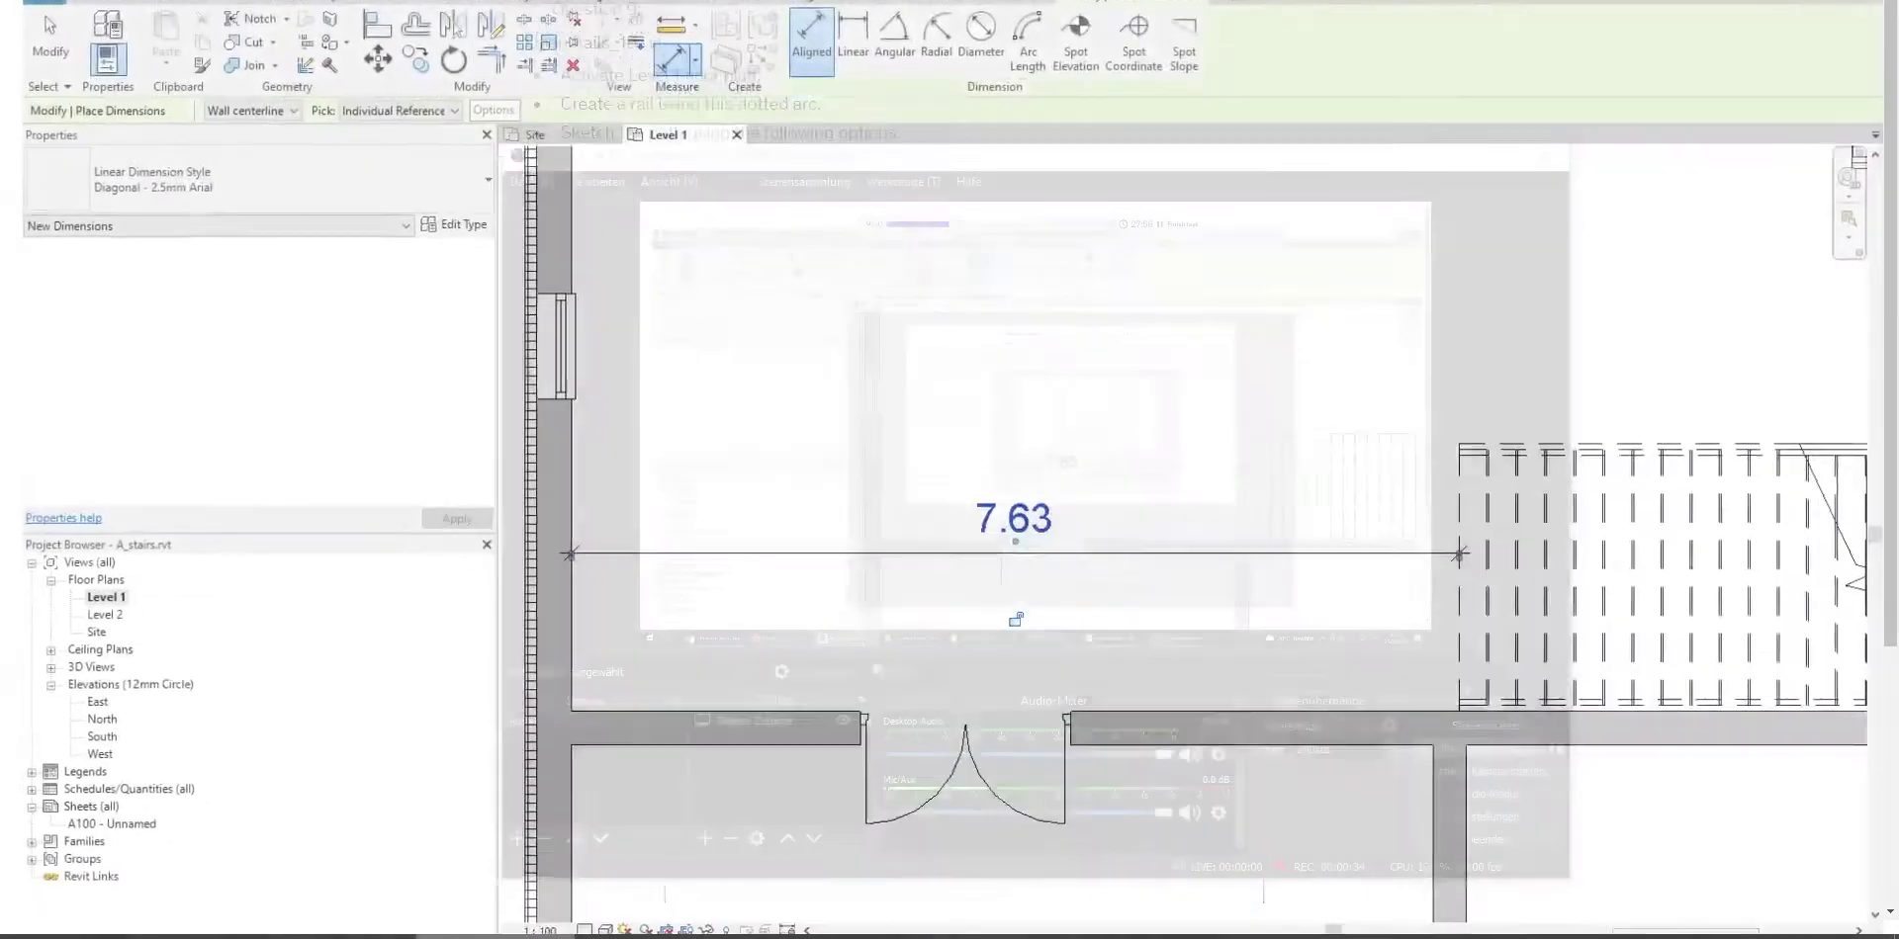
left_click(733, 121)
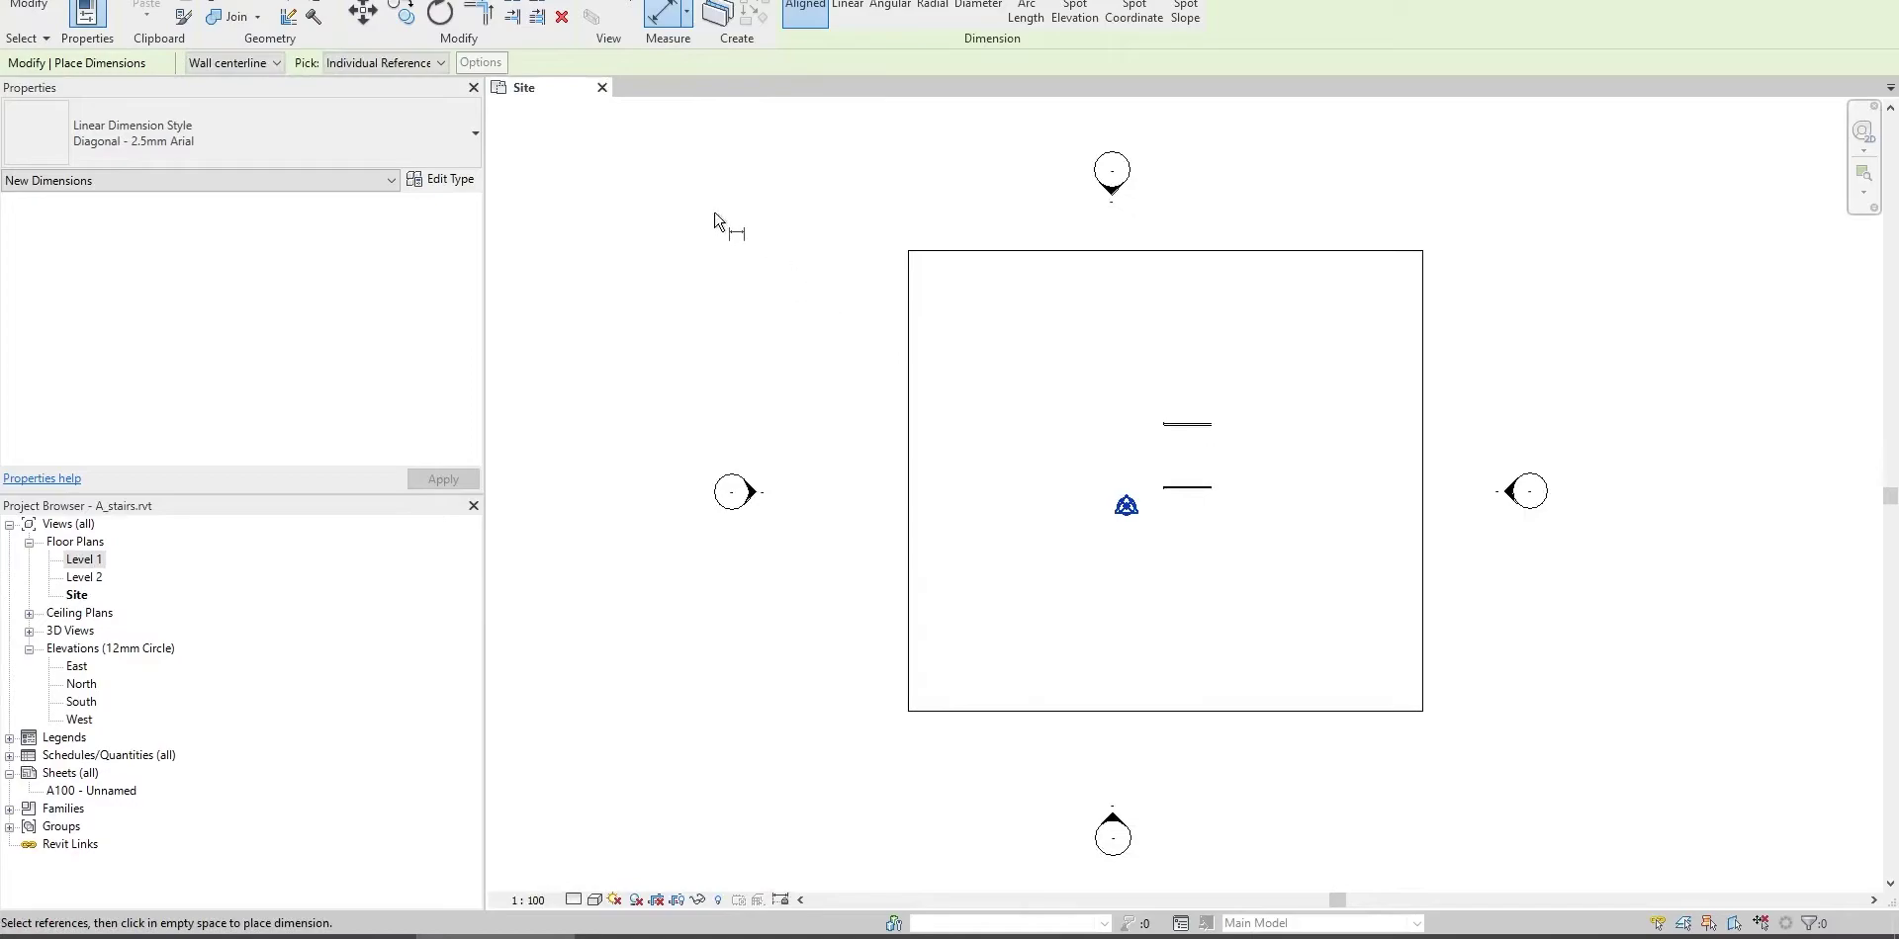
left_click(602, 87)
left_click(977, 428)
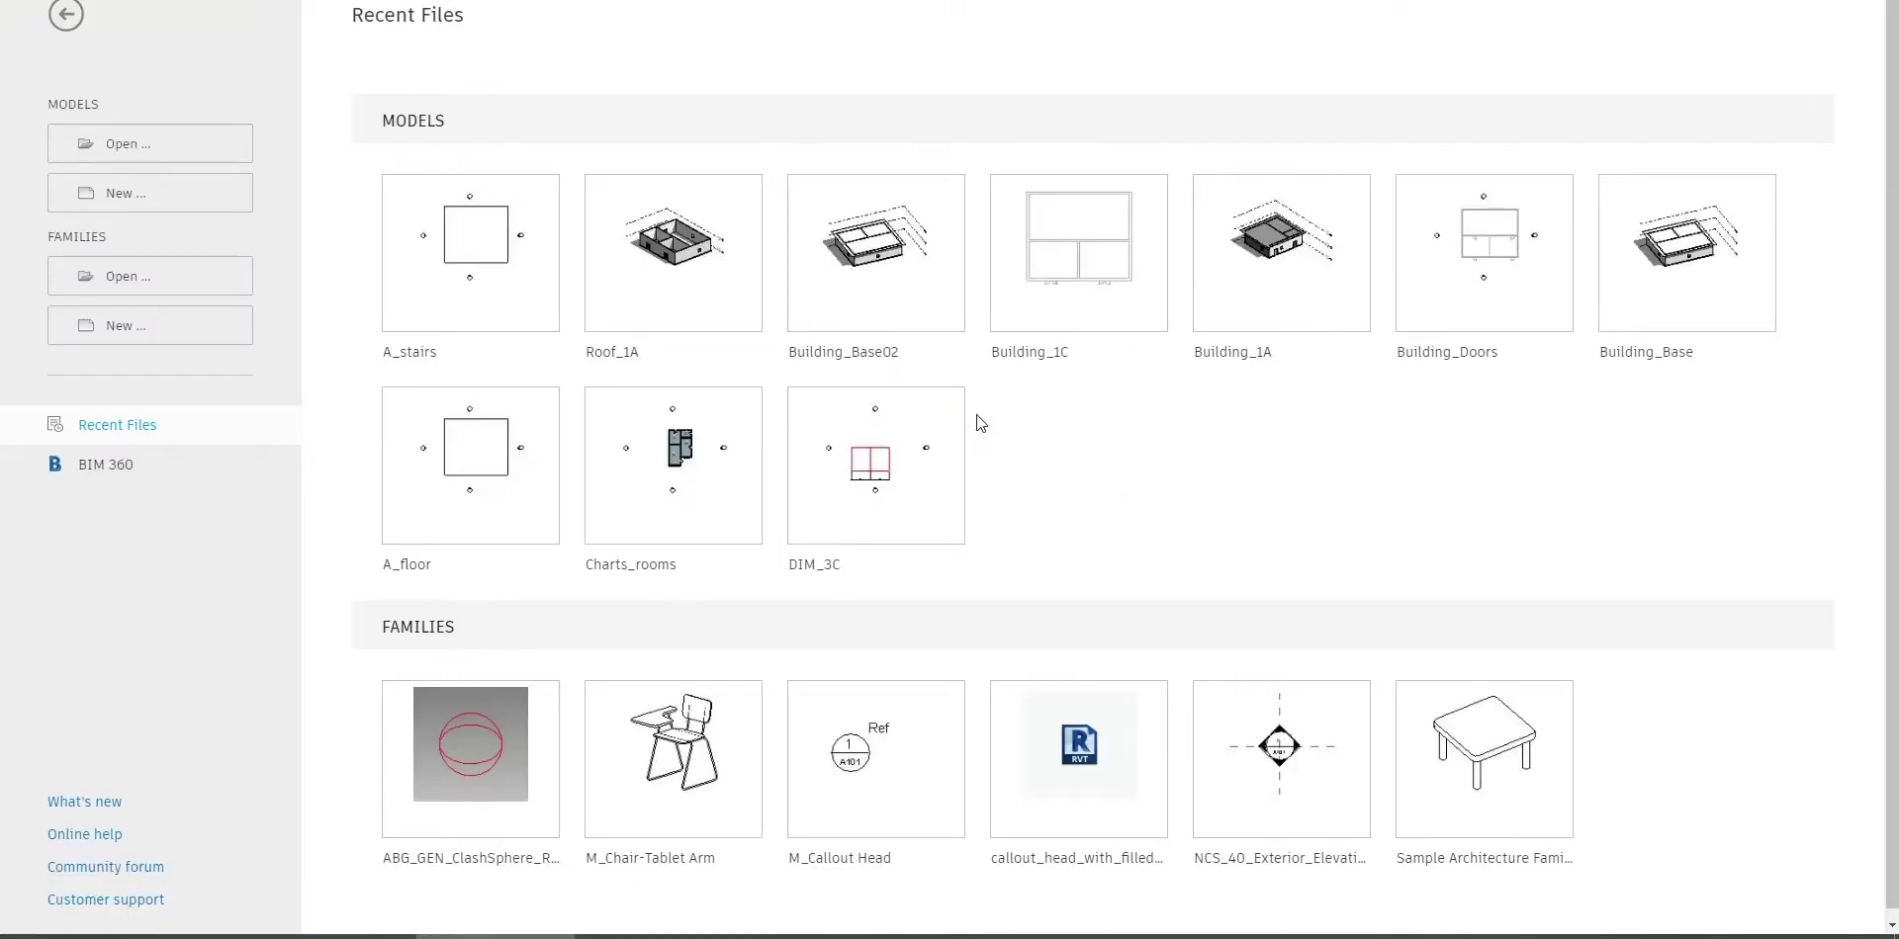
Open Rails_1B.rvt and activate its Level 1 floor plan.
key("ctrl+o")
left_click(562, 274)
key("r")
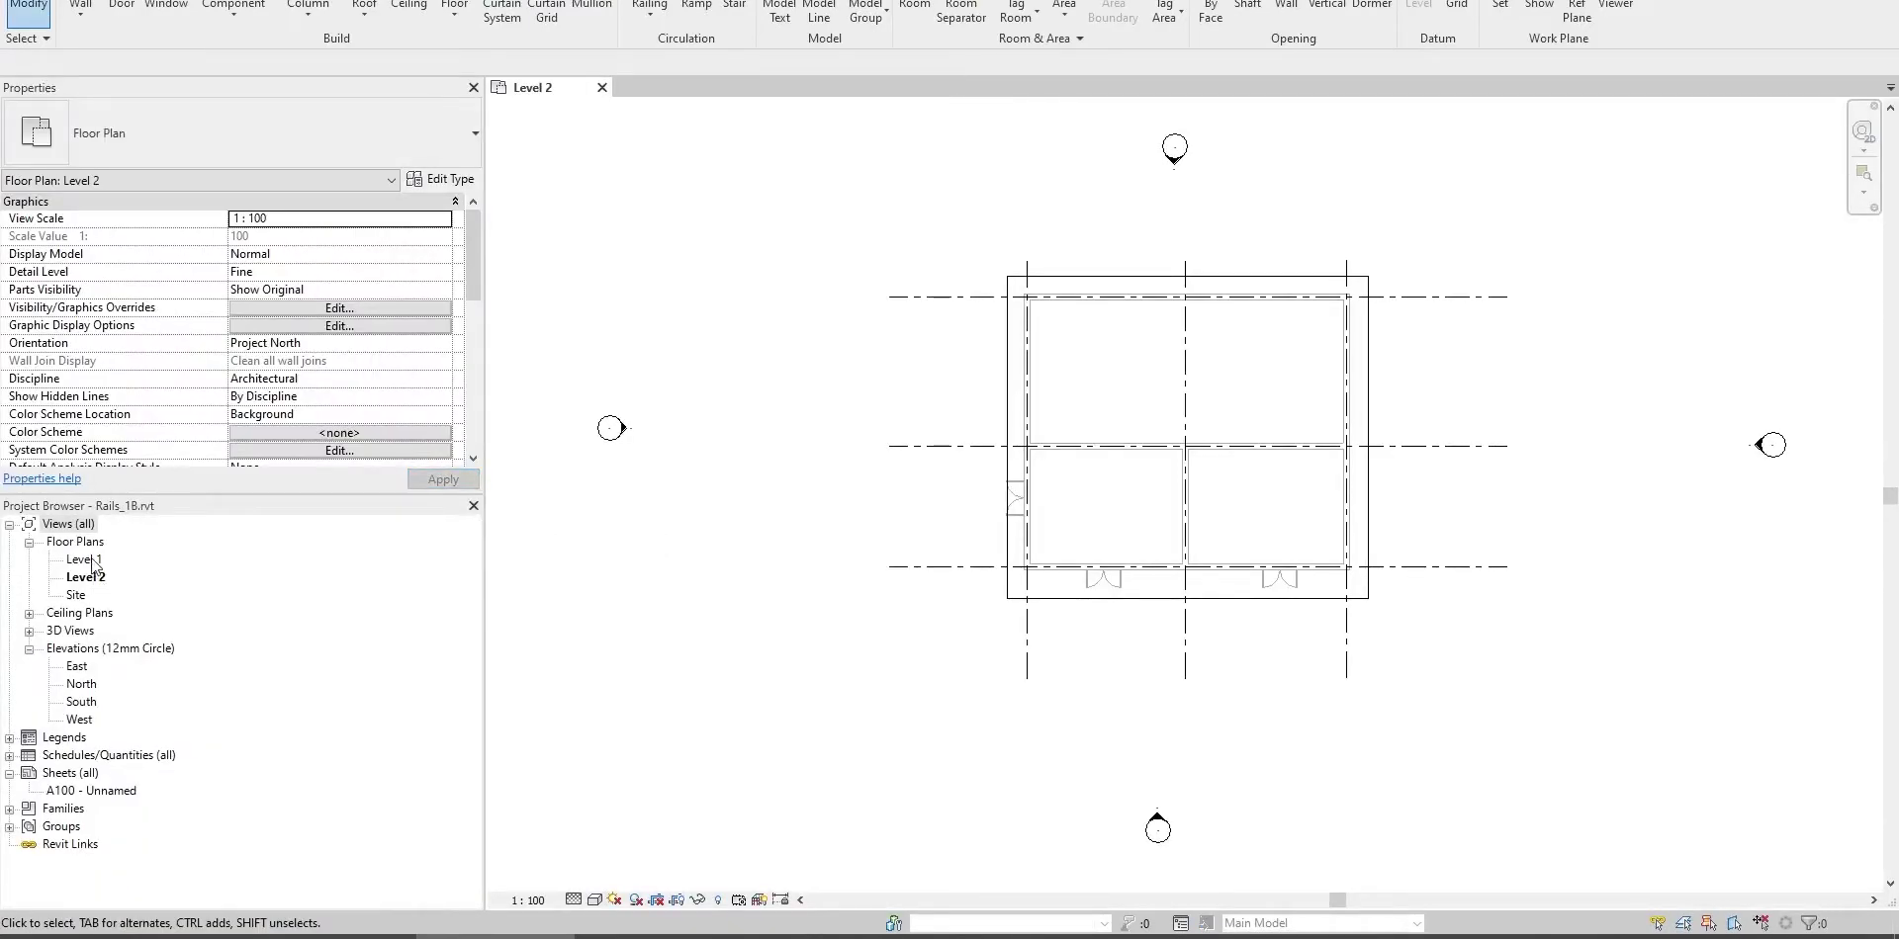
double_click(84, 560)
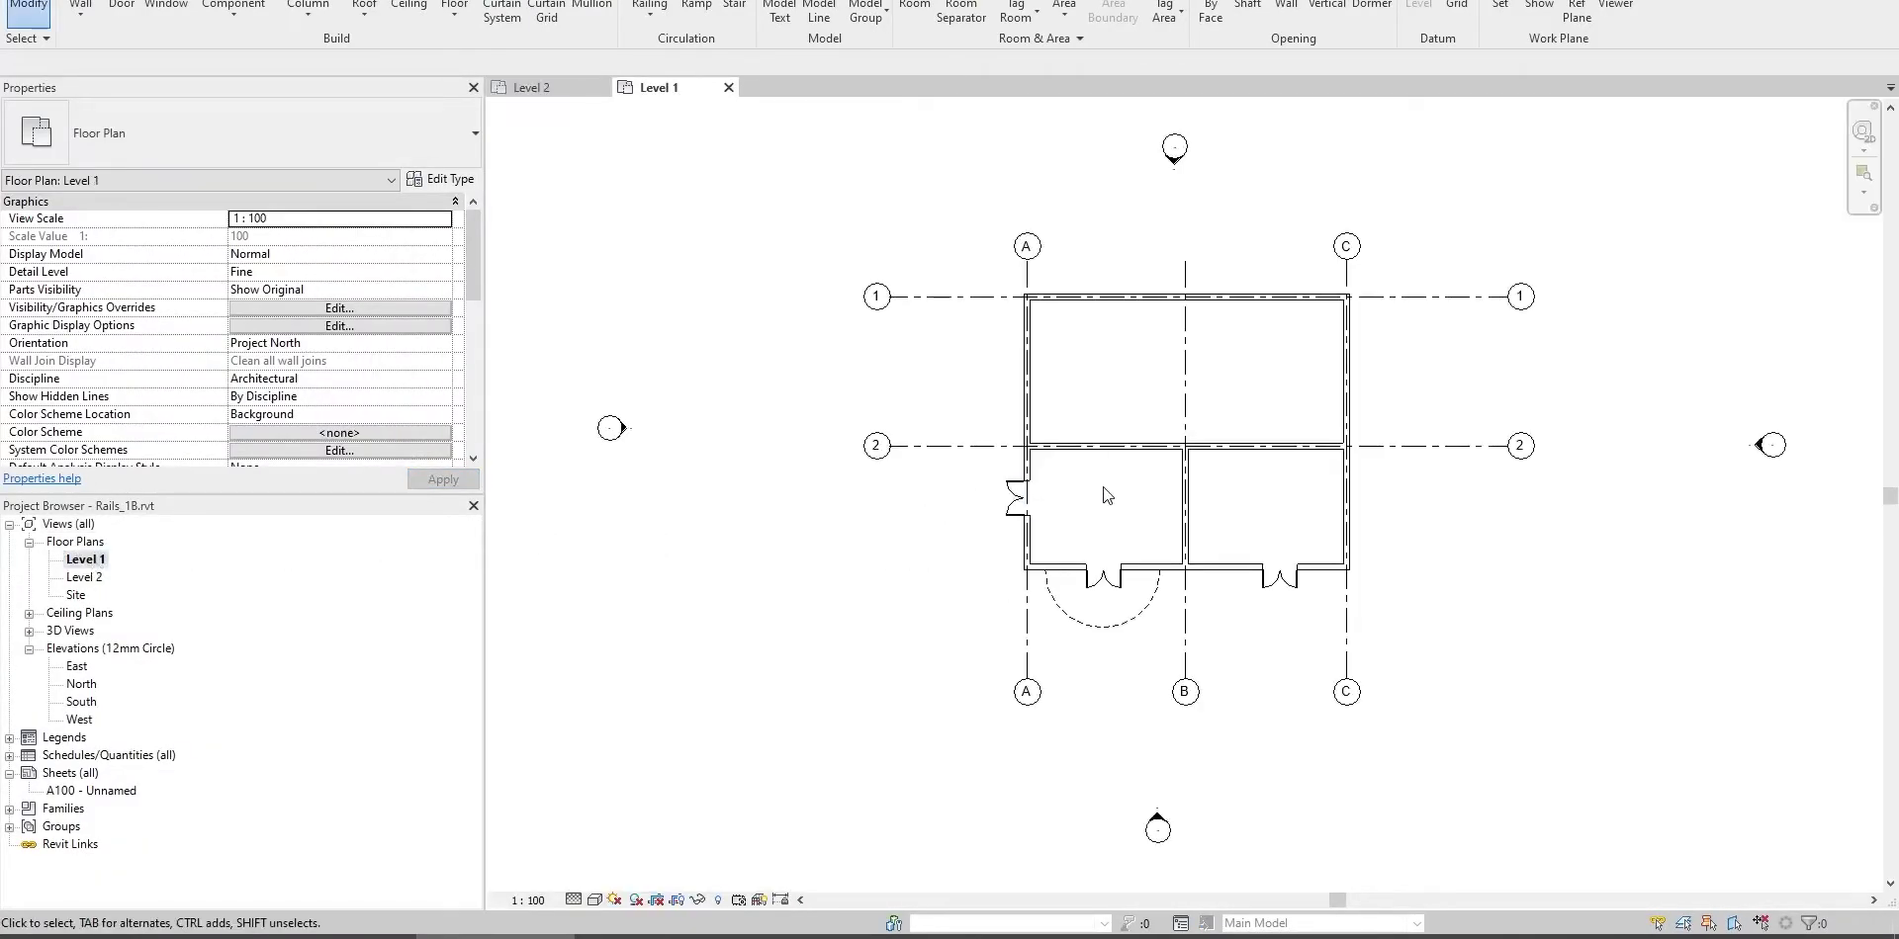
Create a railing by sketching its path, picking the dashed arc outside the lower-left room's double door, and finish the sketch.
scroll(1036, 544, "up", 5)
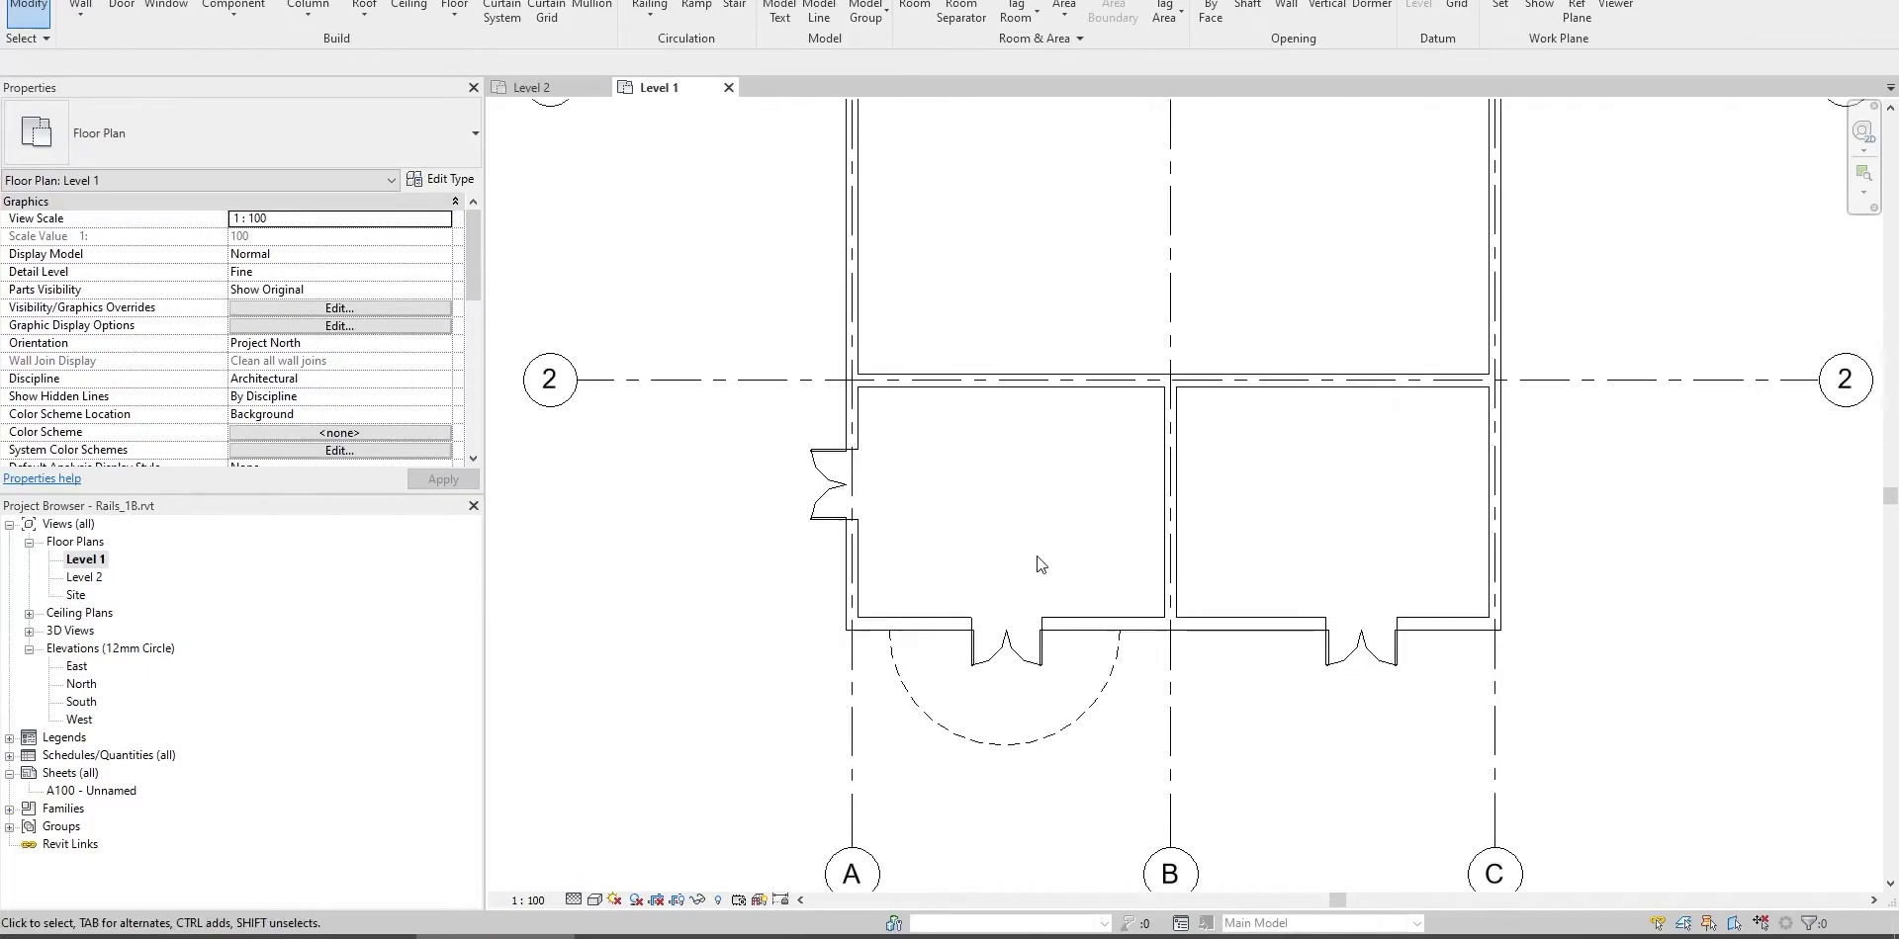
mouse_move(1037, 556)
middle_mouse_down()
mouse_move(1045, 570)
mouse_move(1021, 567)
middle_mouse_up()
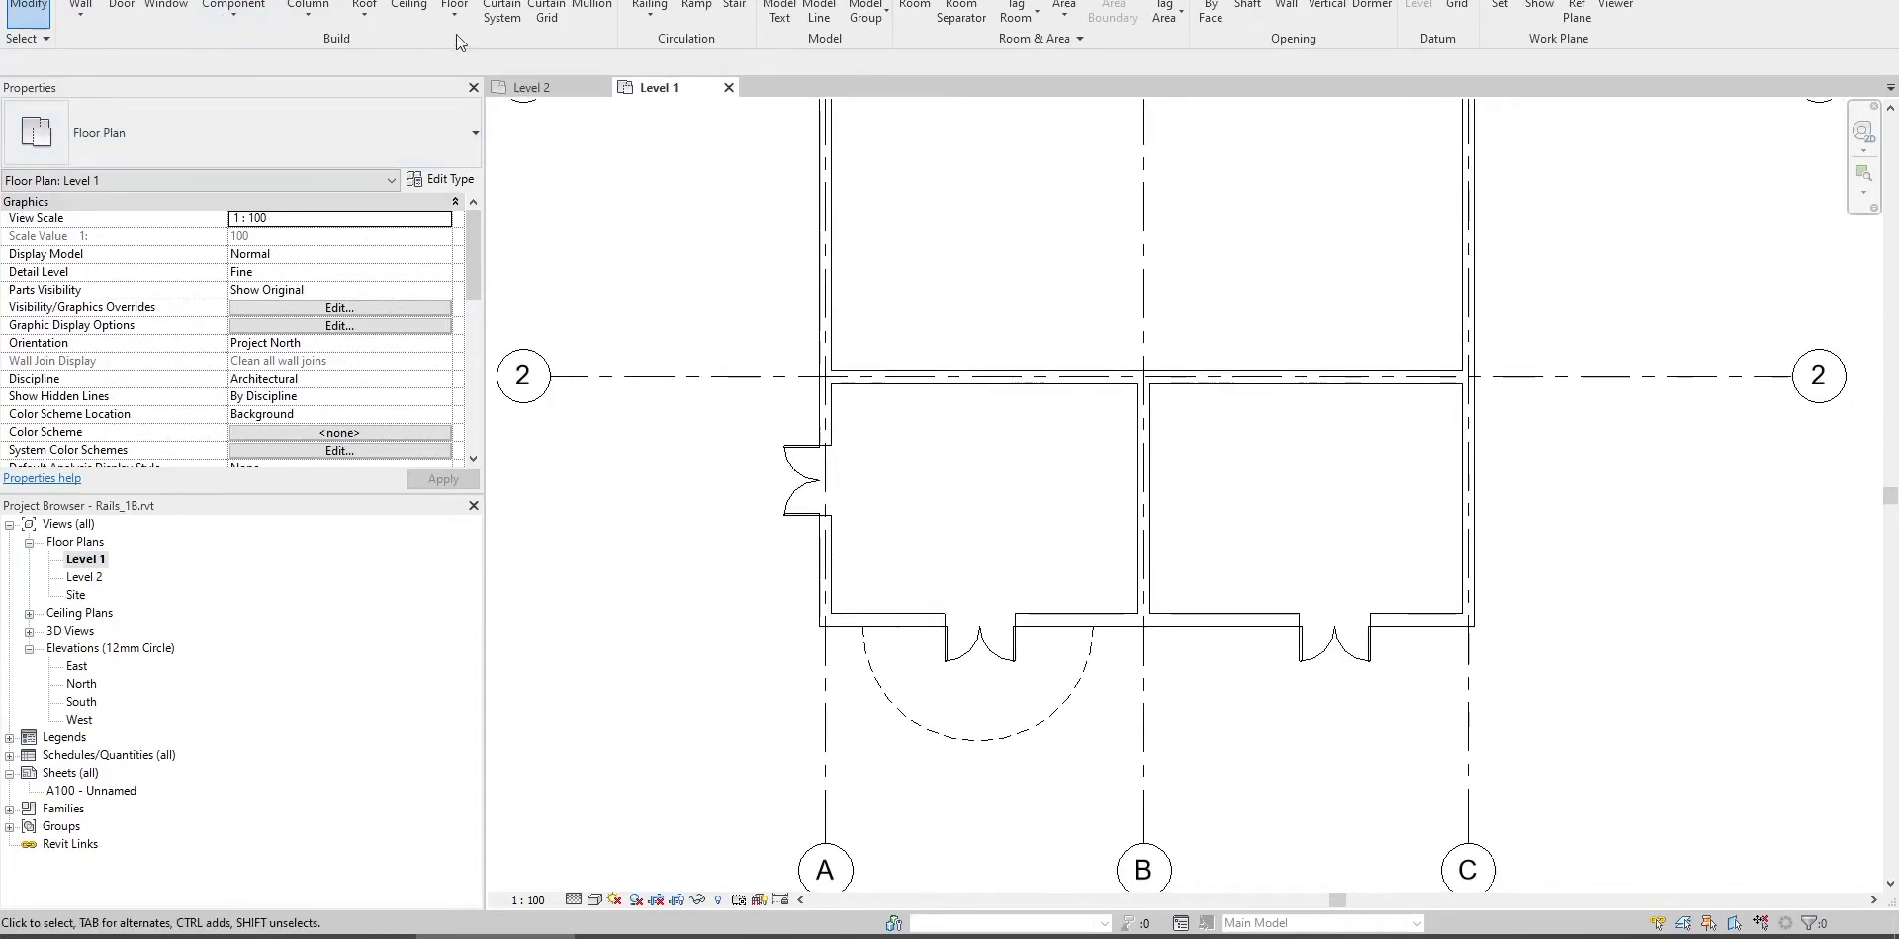
left_click(649, 12)
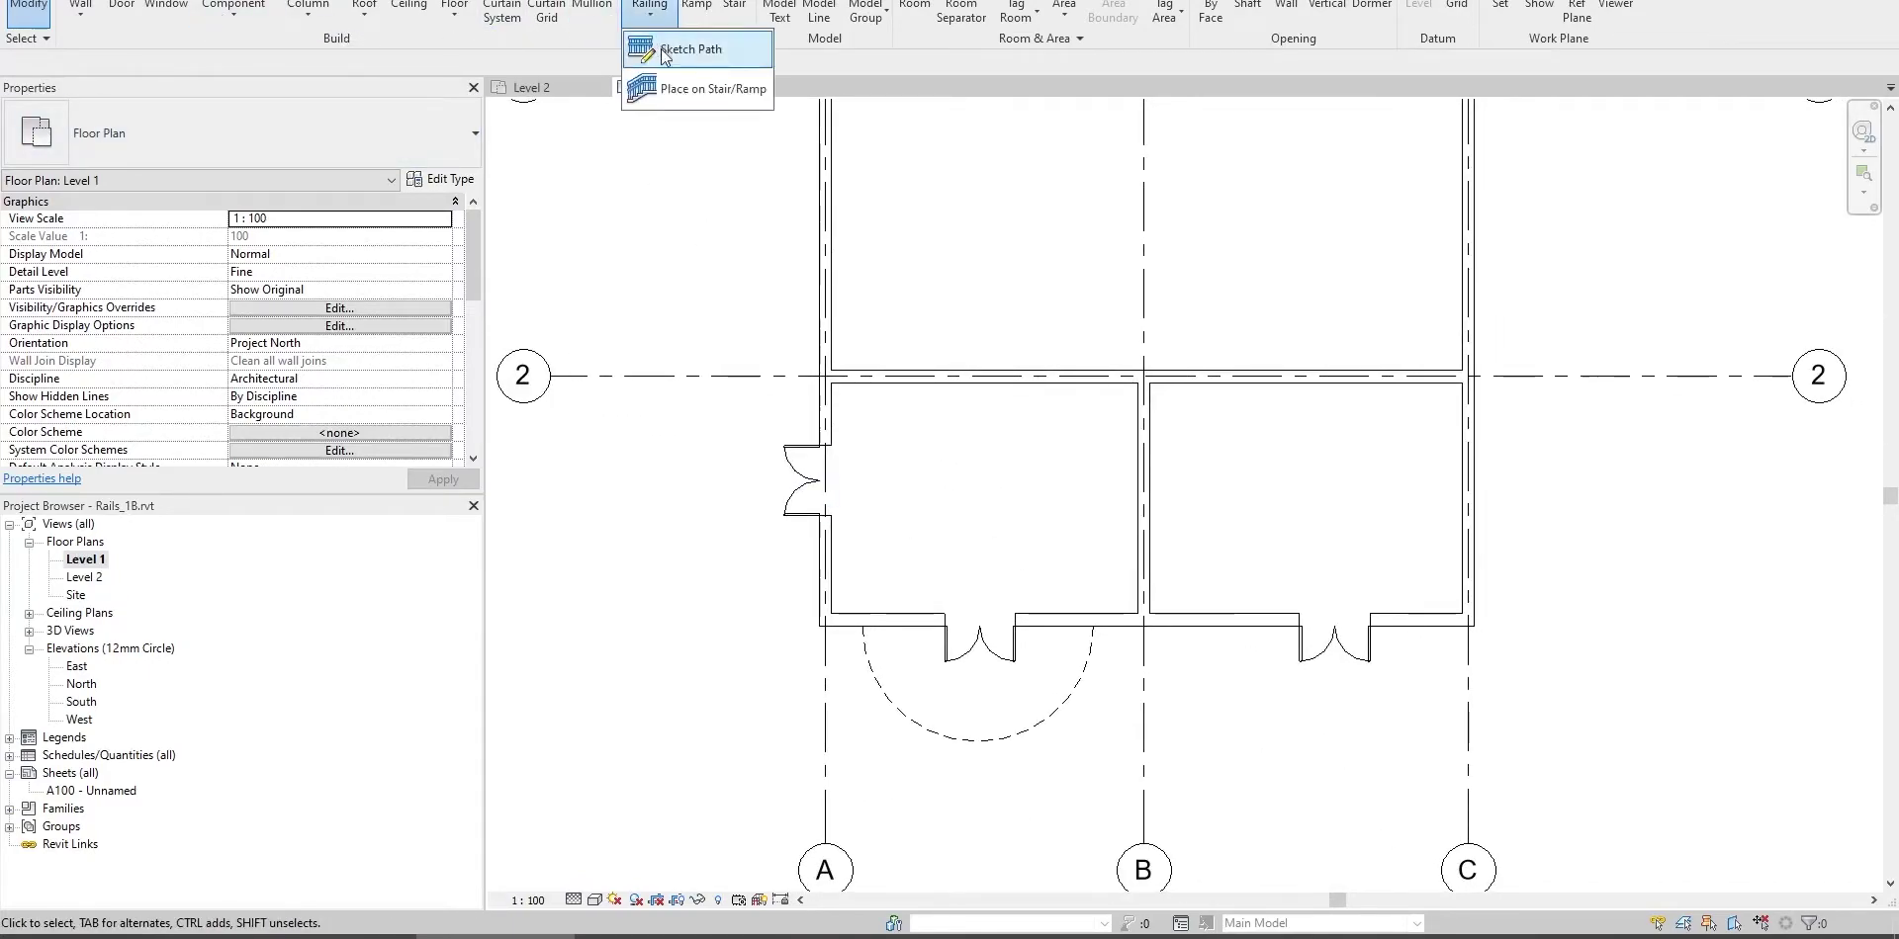
left_click(662, 49)
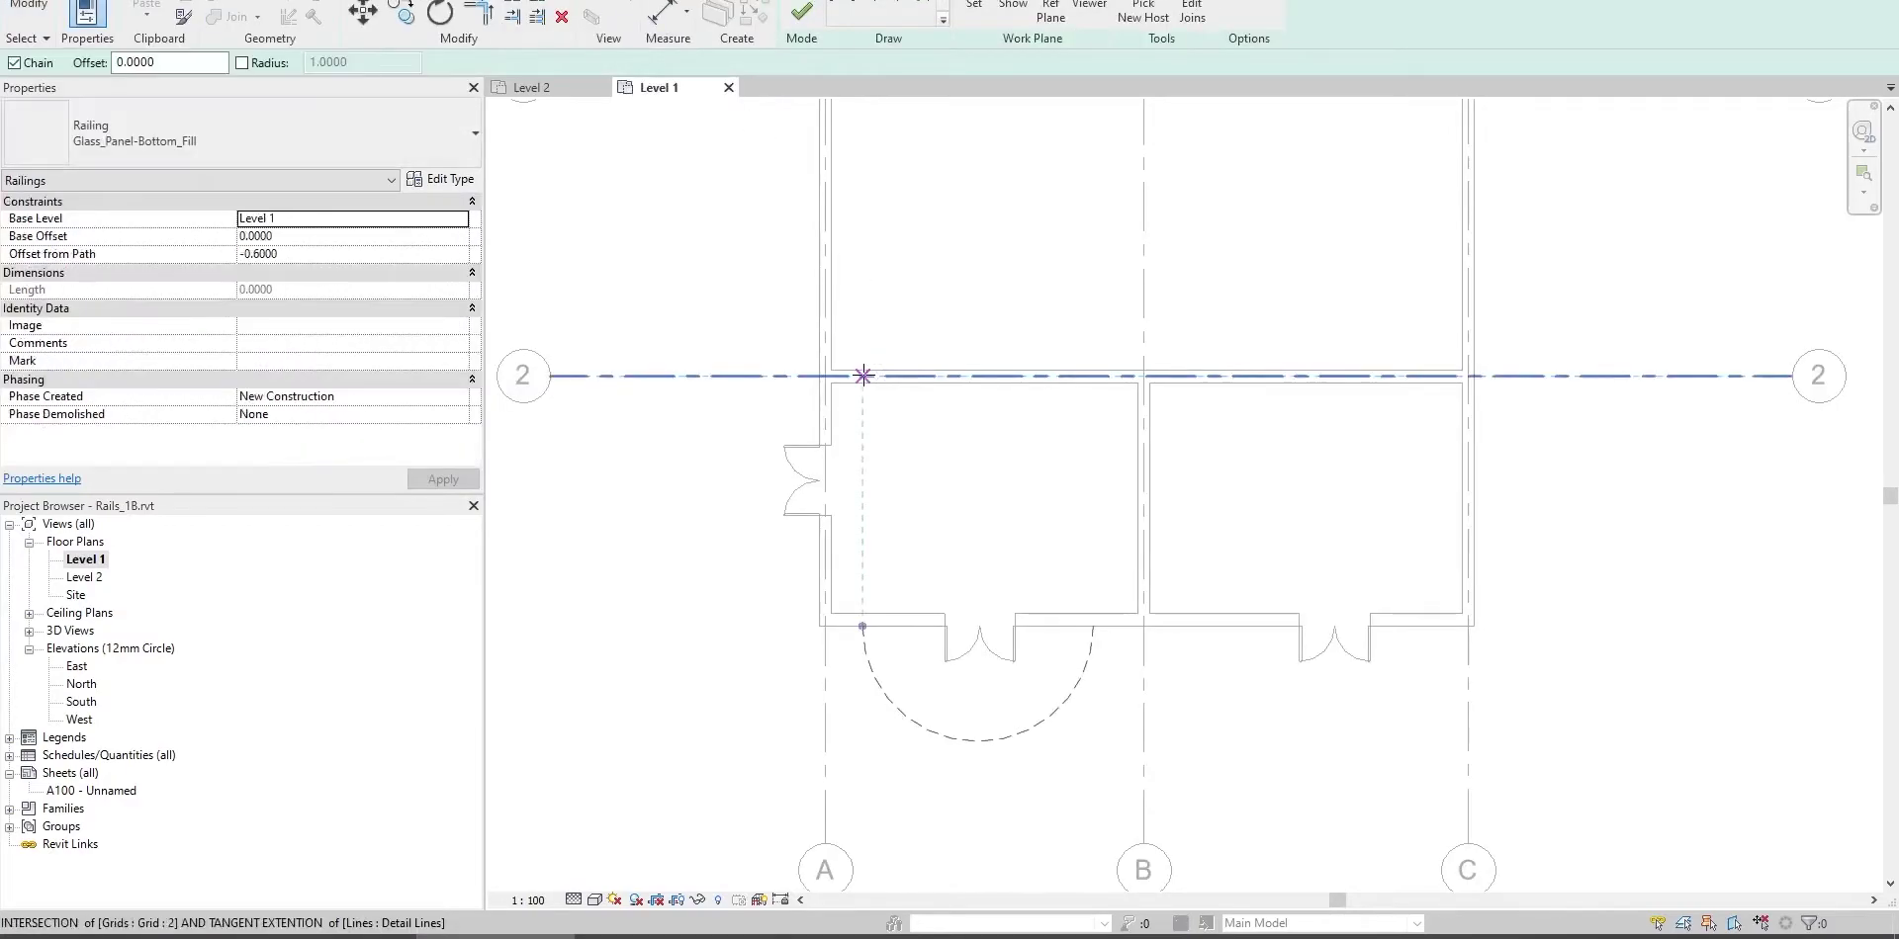
middle_click_drag(970, 541, 967, 470)
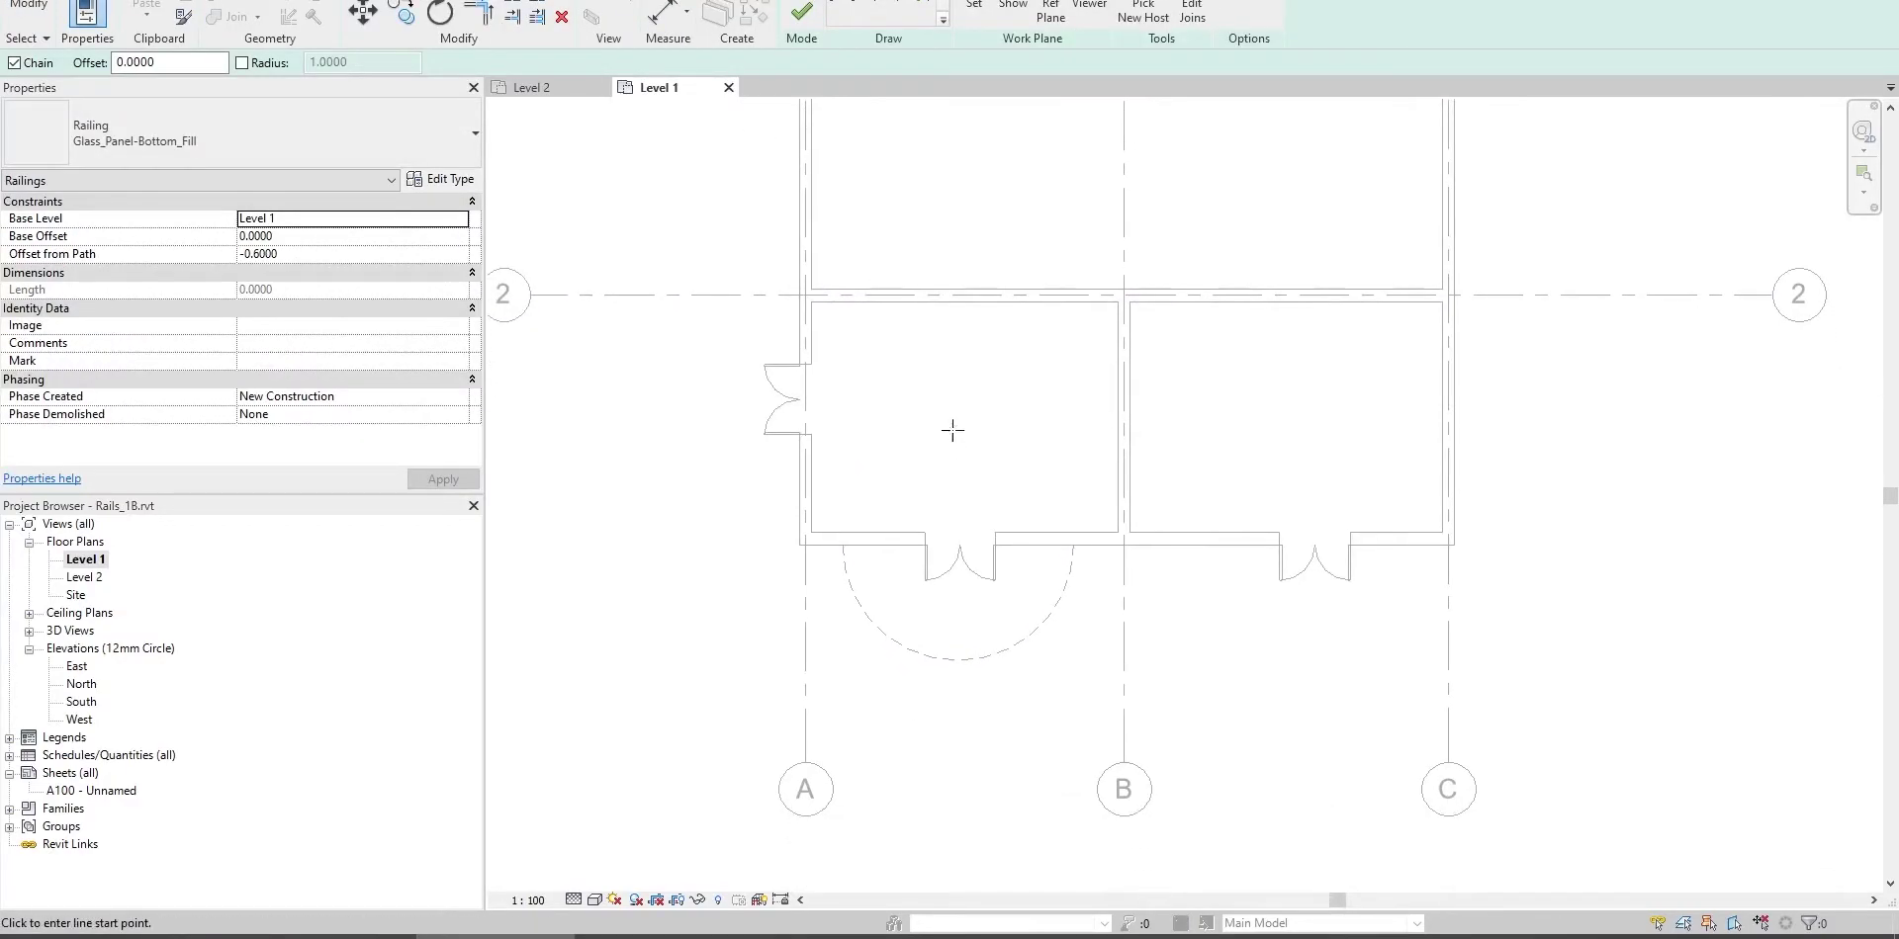
left_click(929, 6)
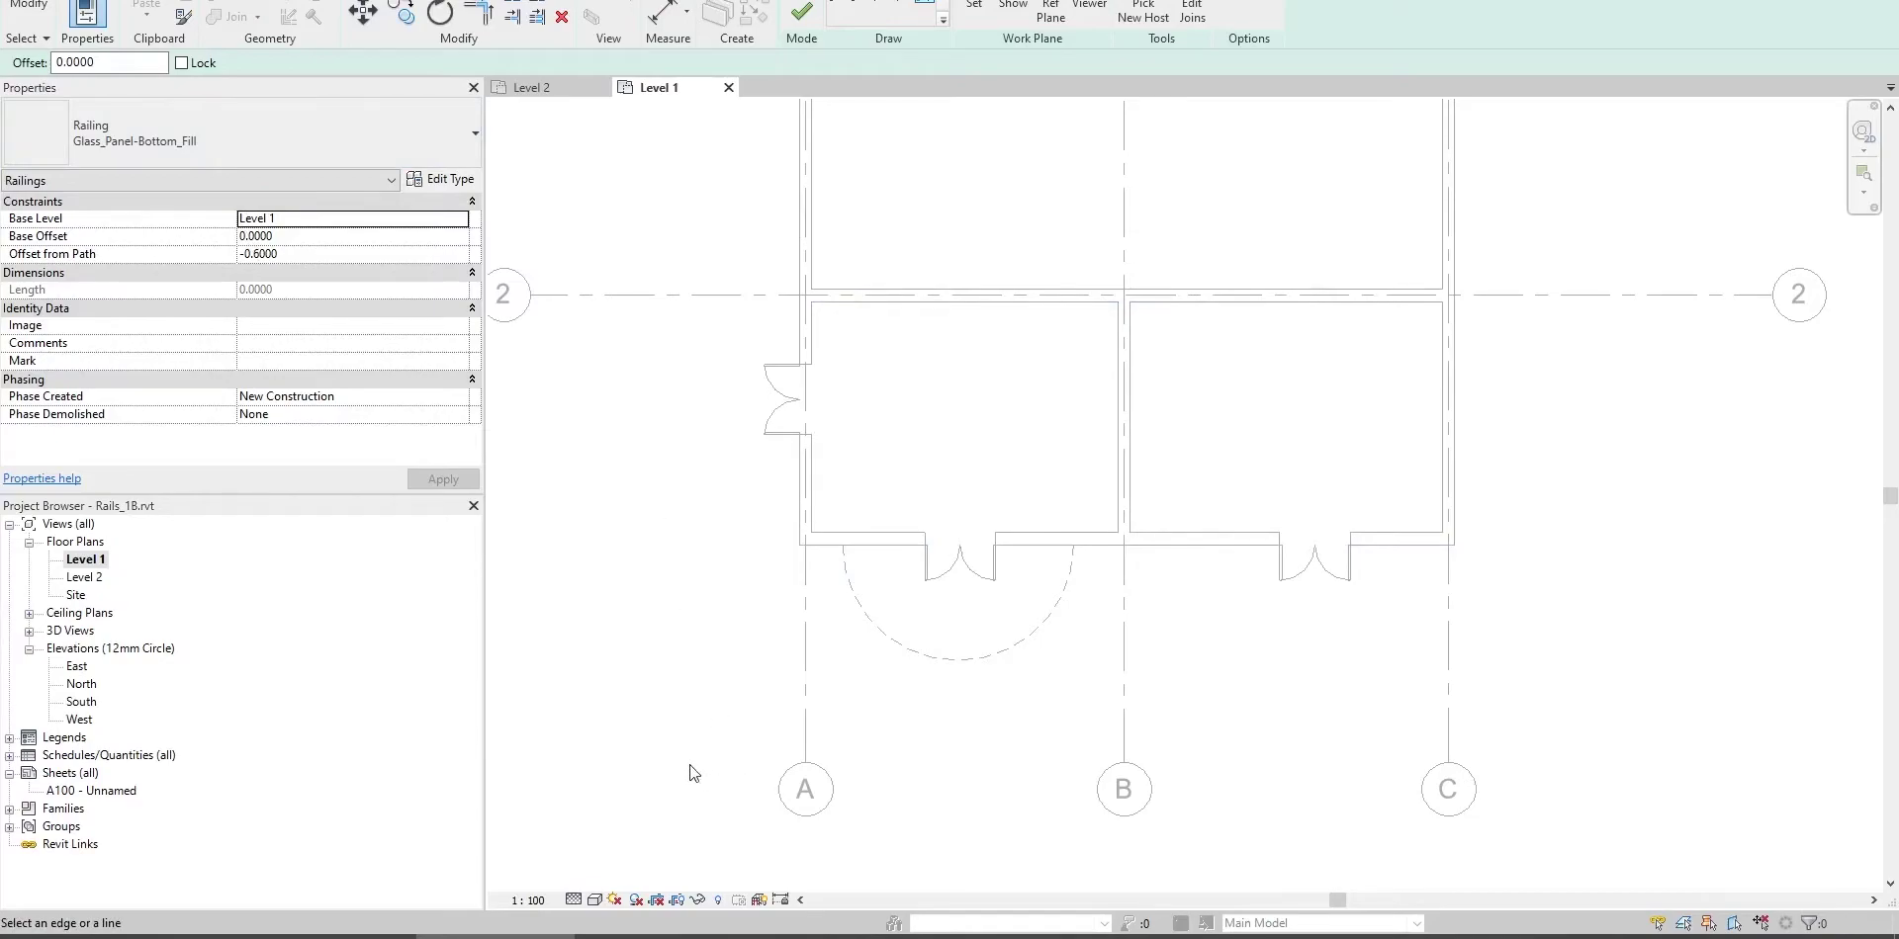
key("alt+Tab")
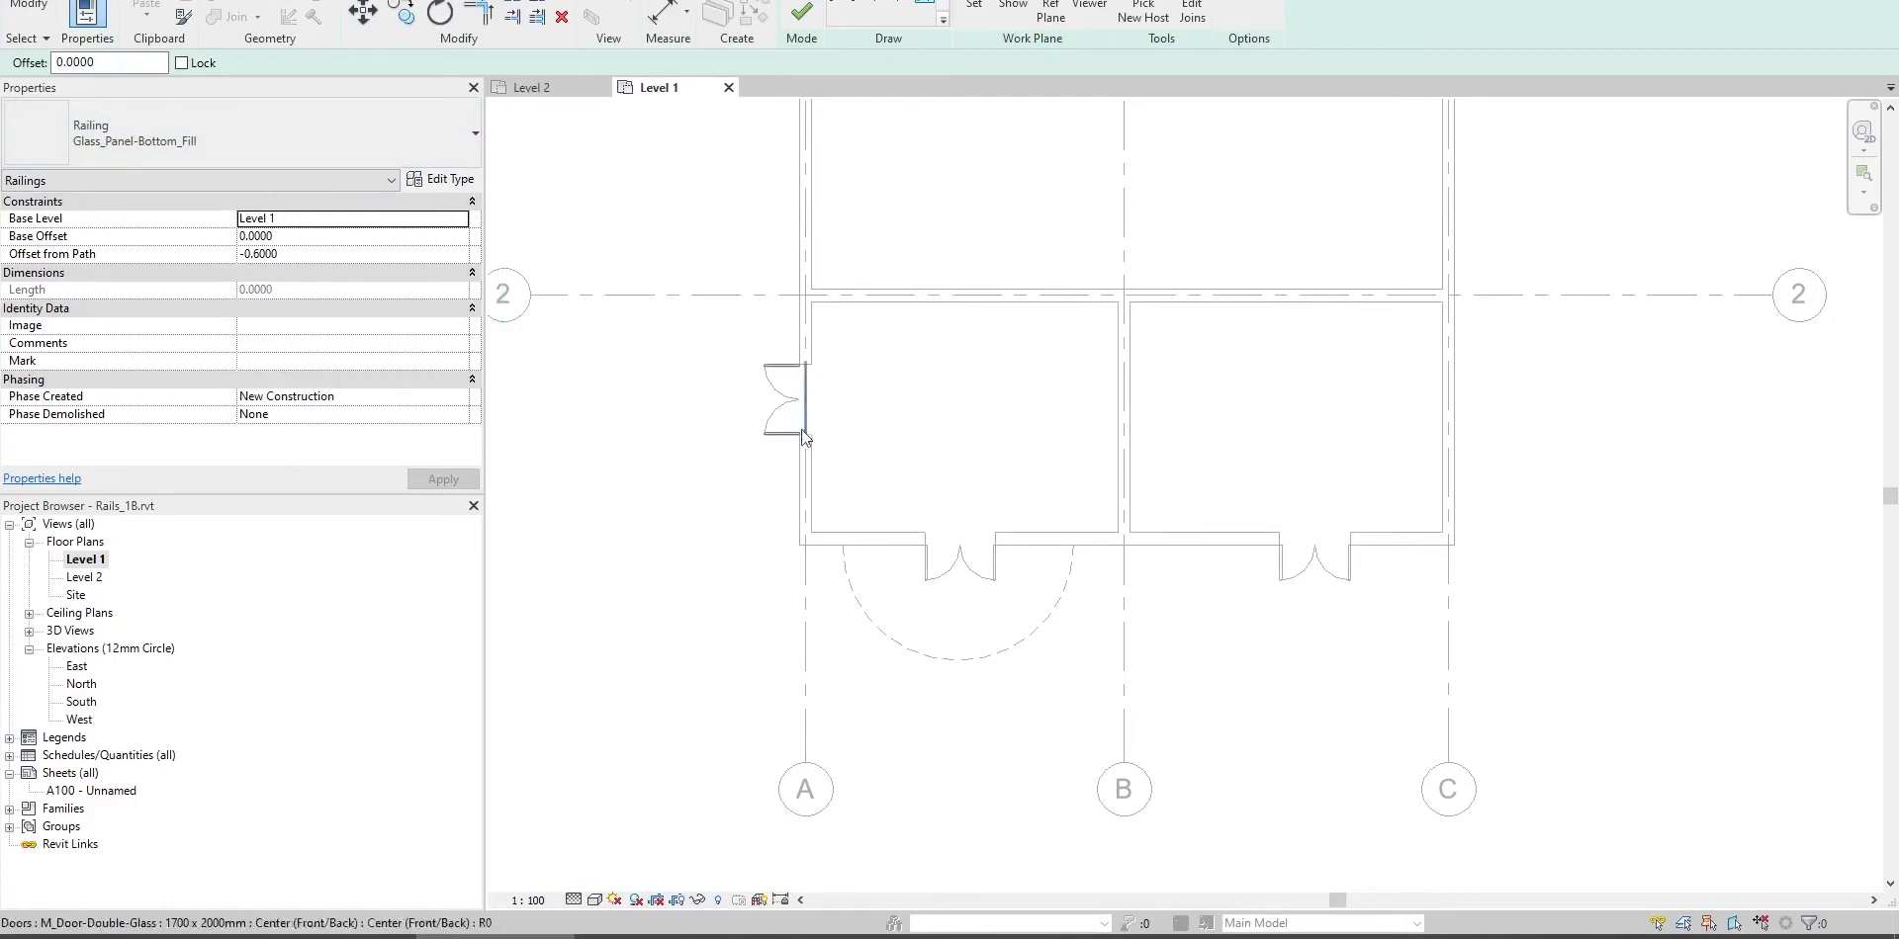
scroll(878, 625, "up", 4)
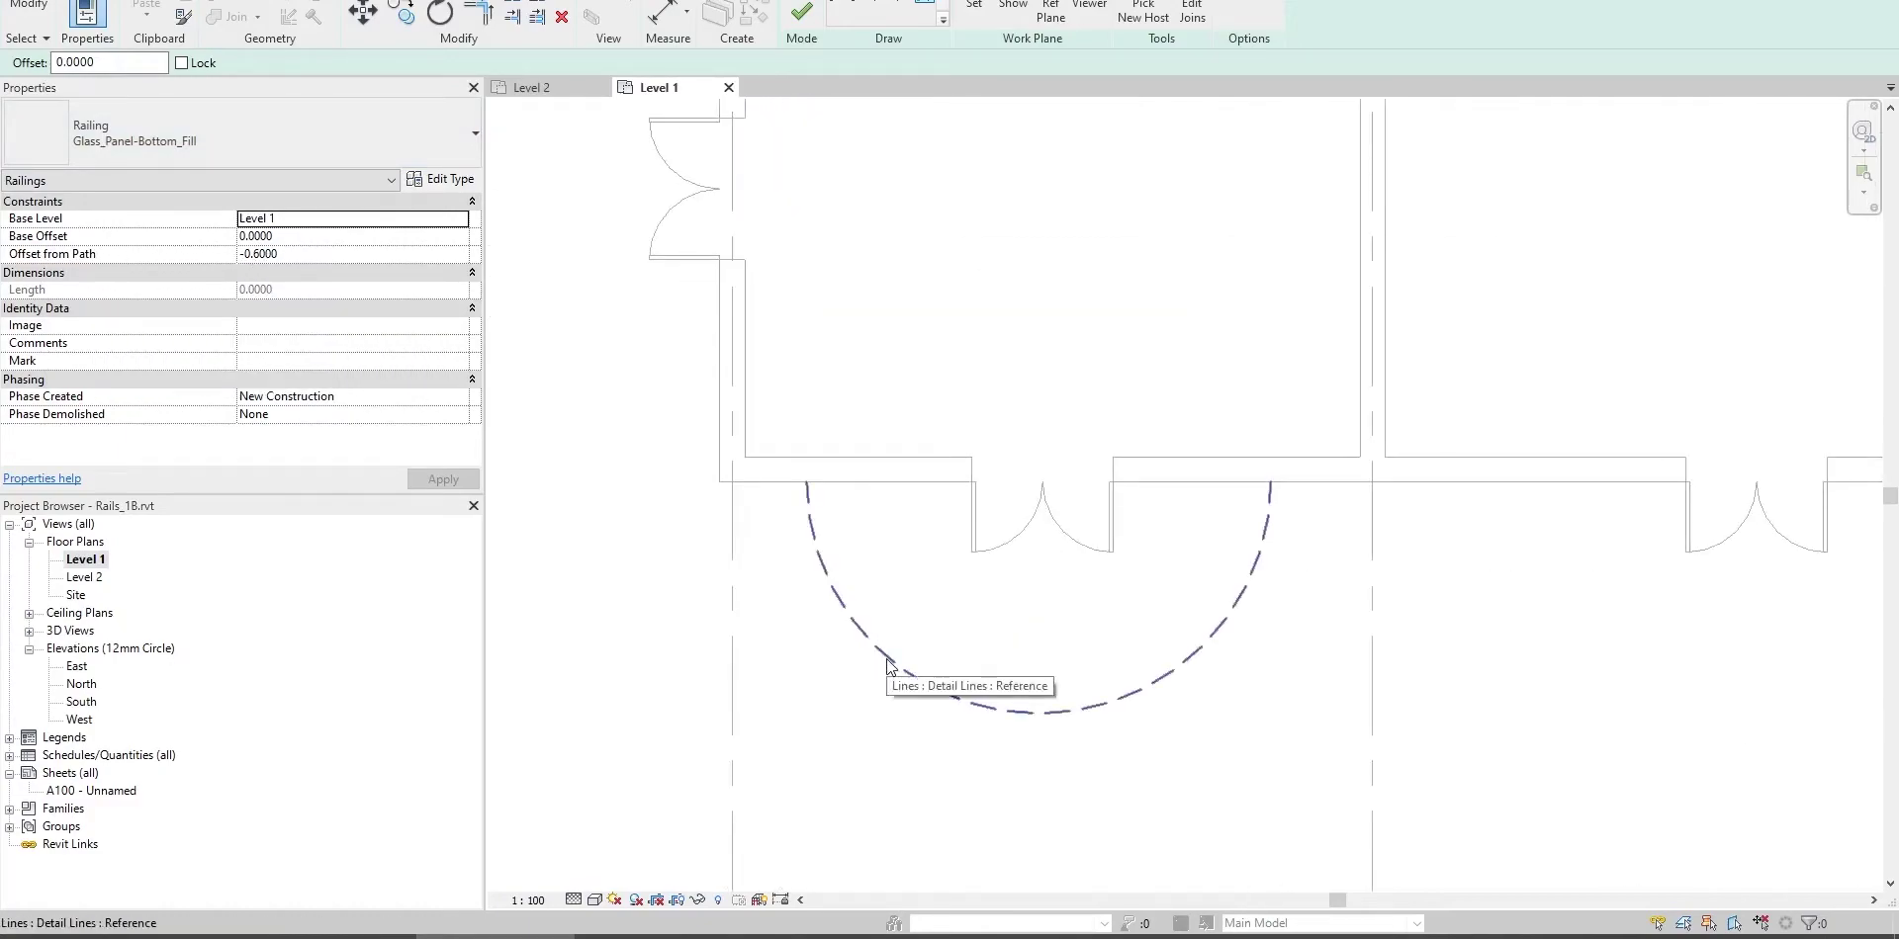
left_click(887, 662)
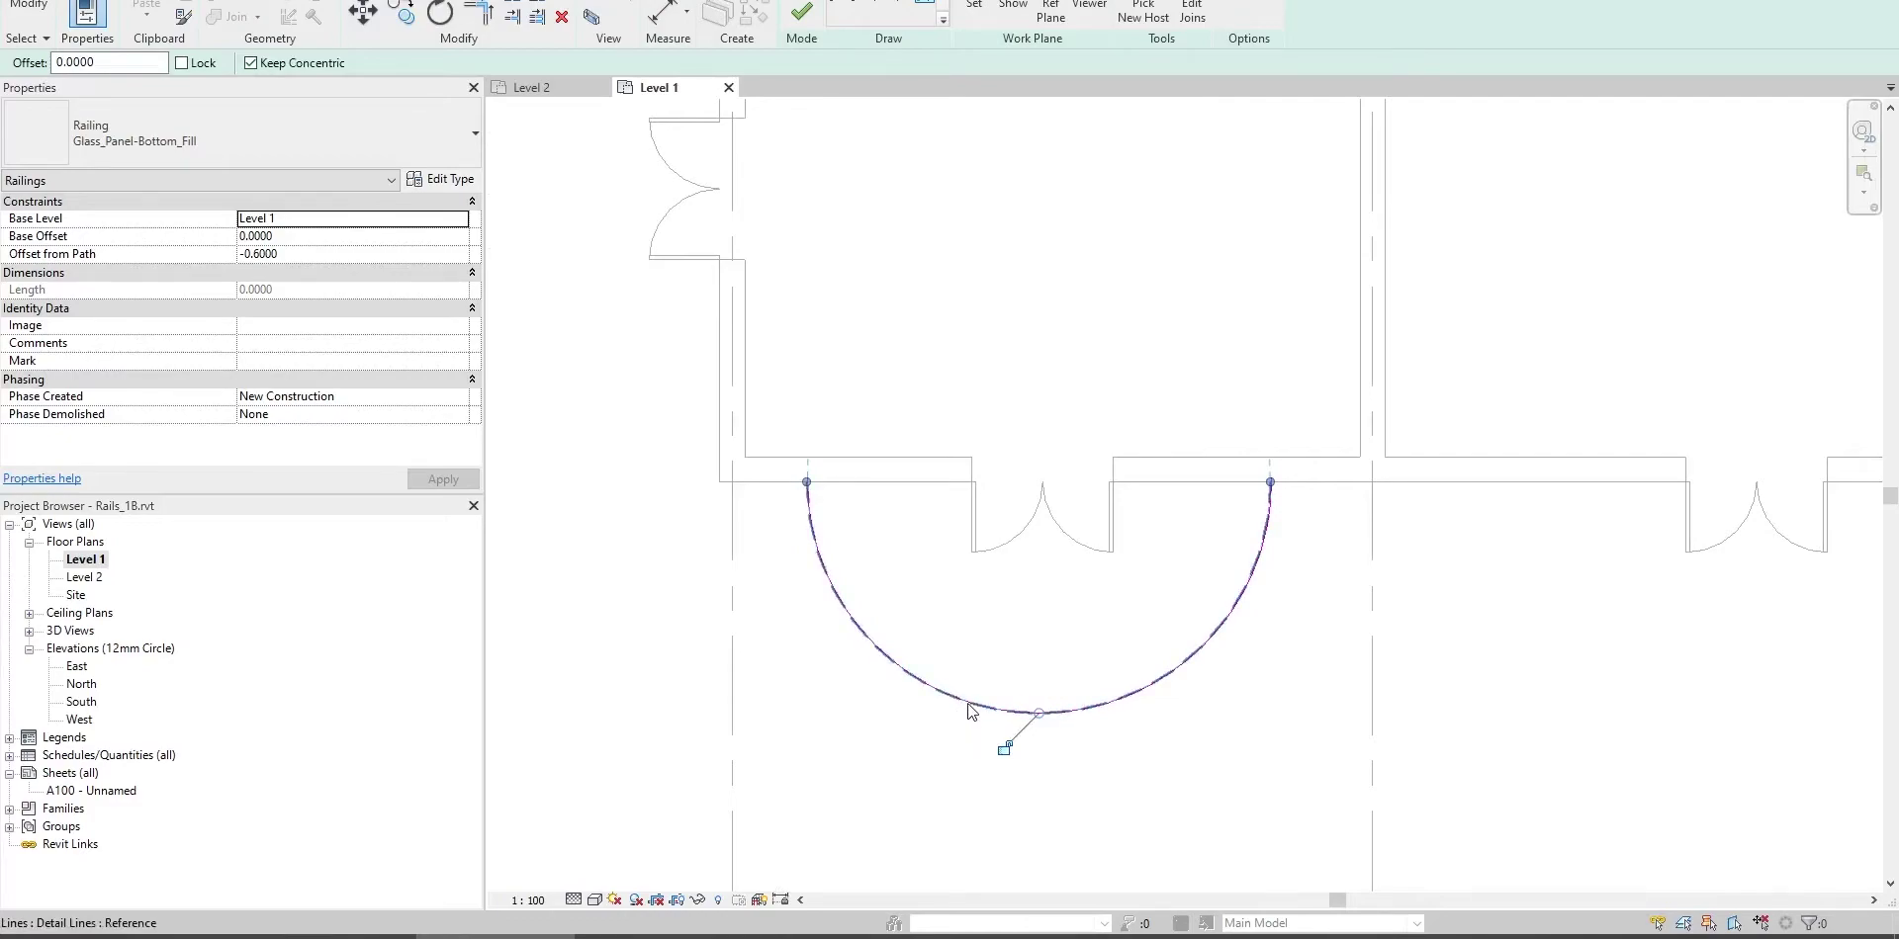
left_click(802, 15)
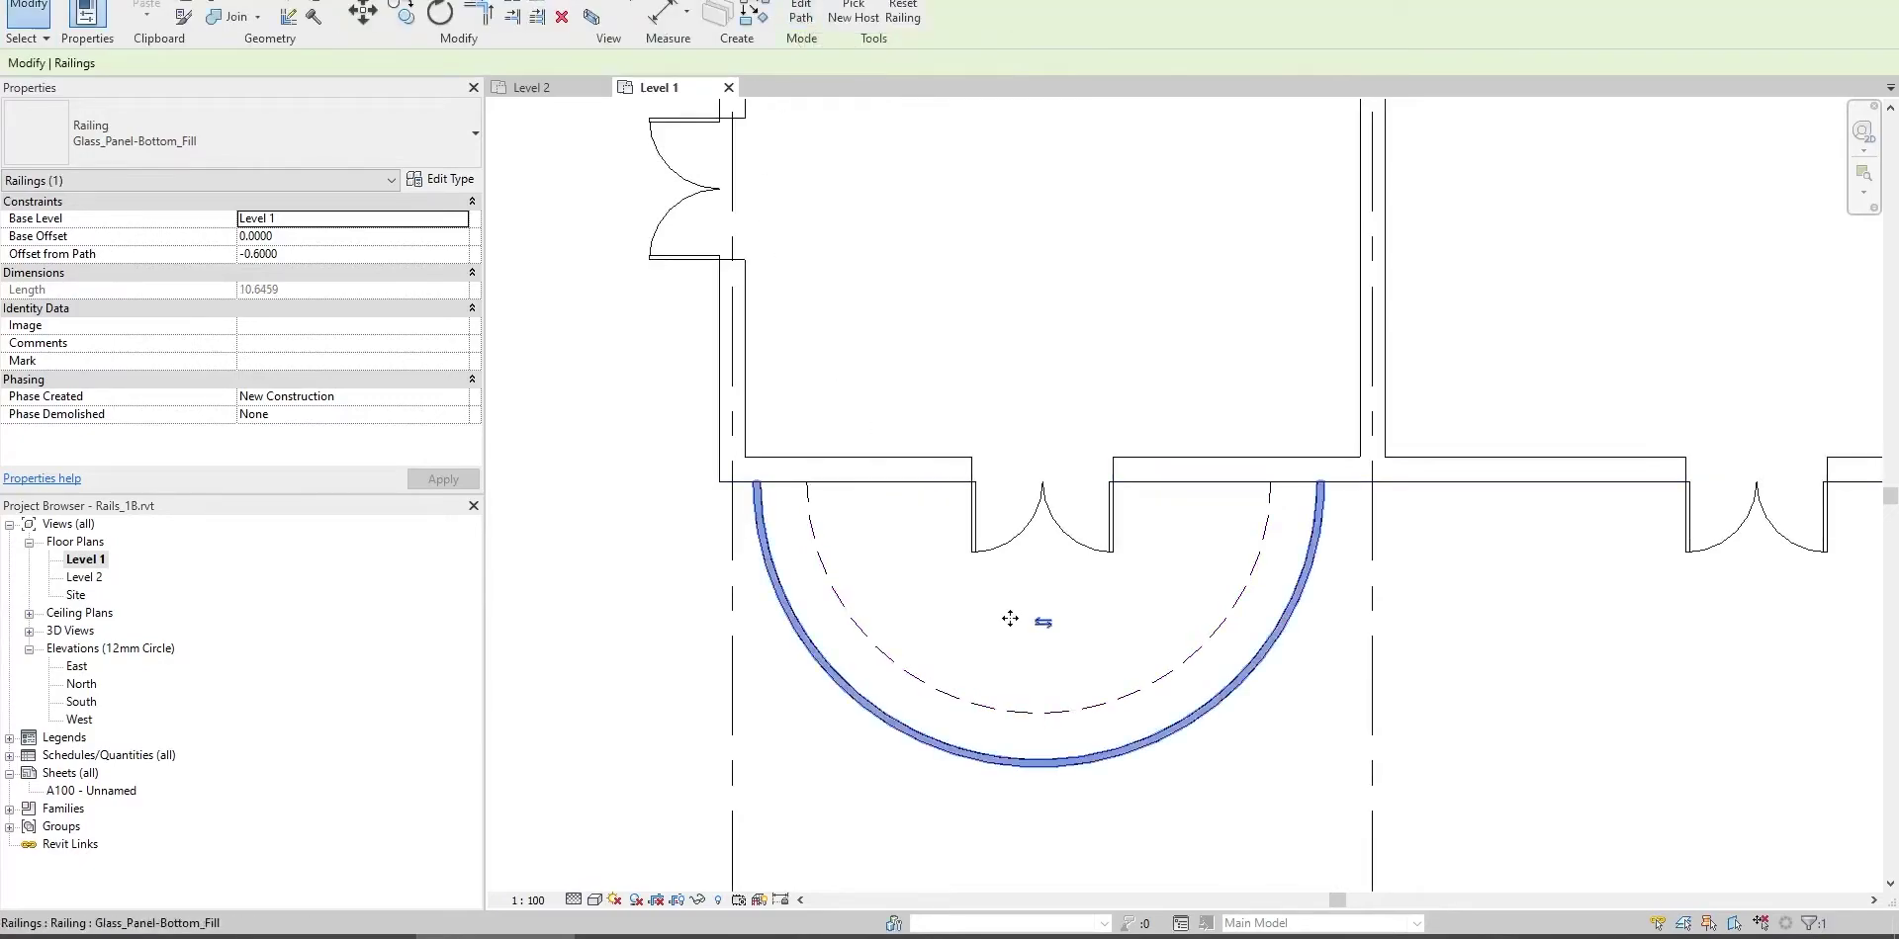
Inspect the finished railing around the arc and select it to read its length in its properties.
middle_click_drag(974, 581, 968, 570)
left_click(881, 775)
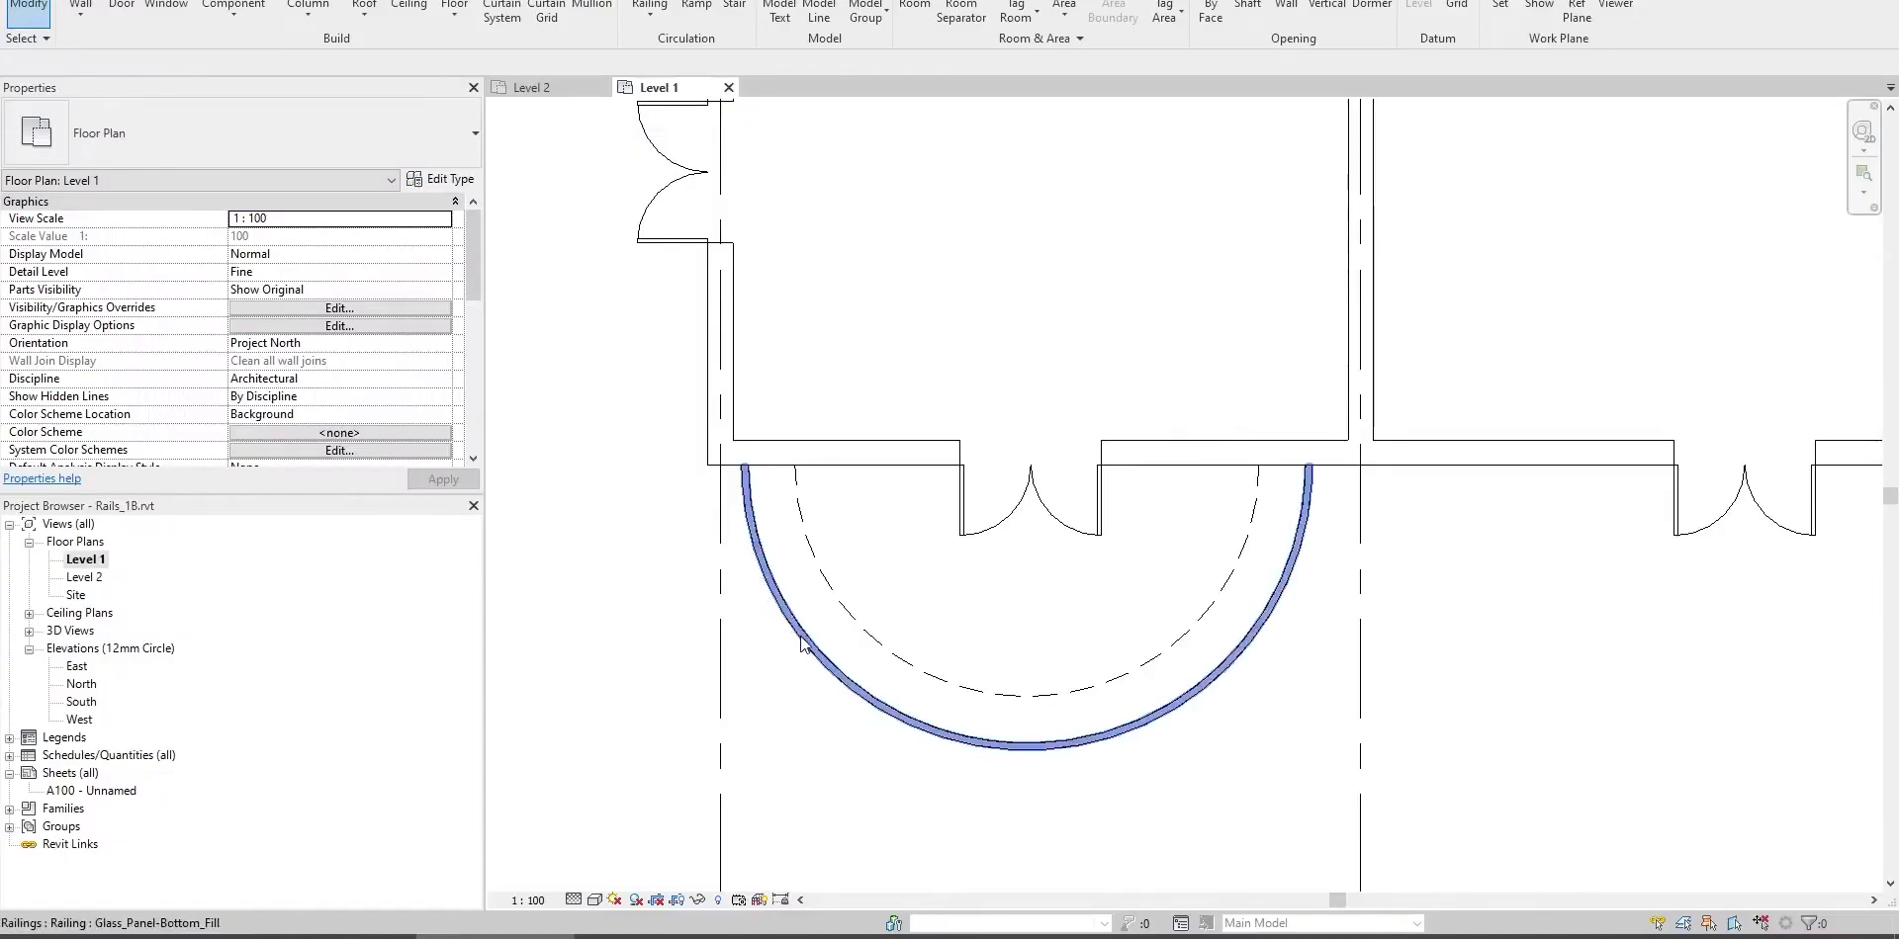
left_click(809, 660)
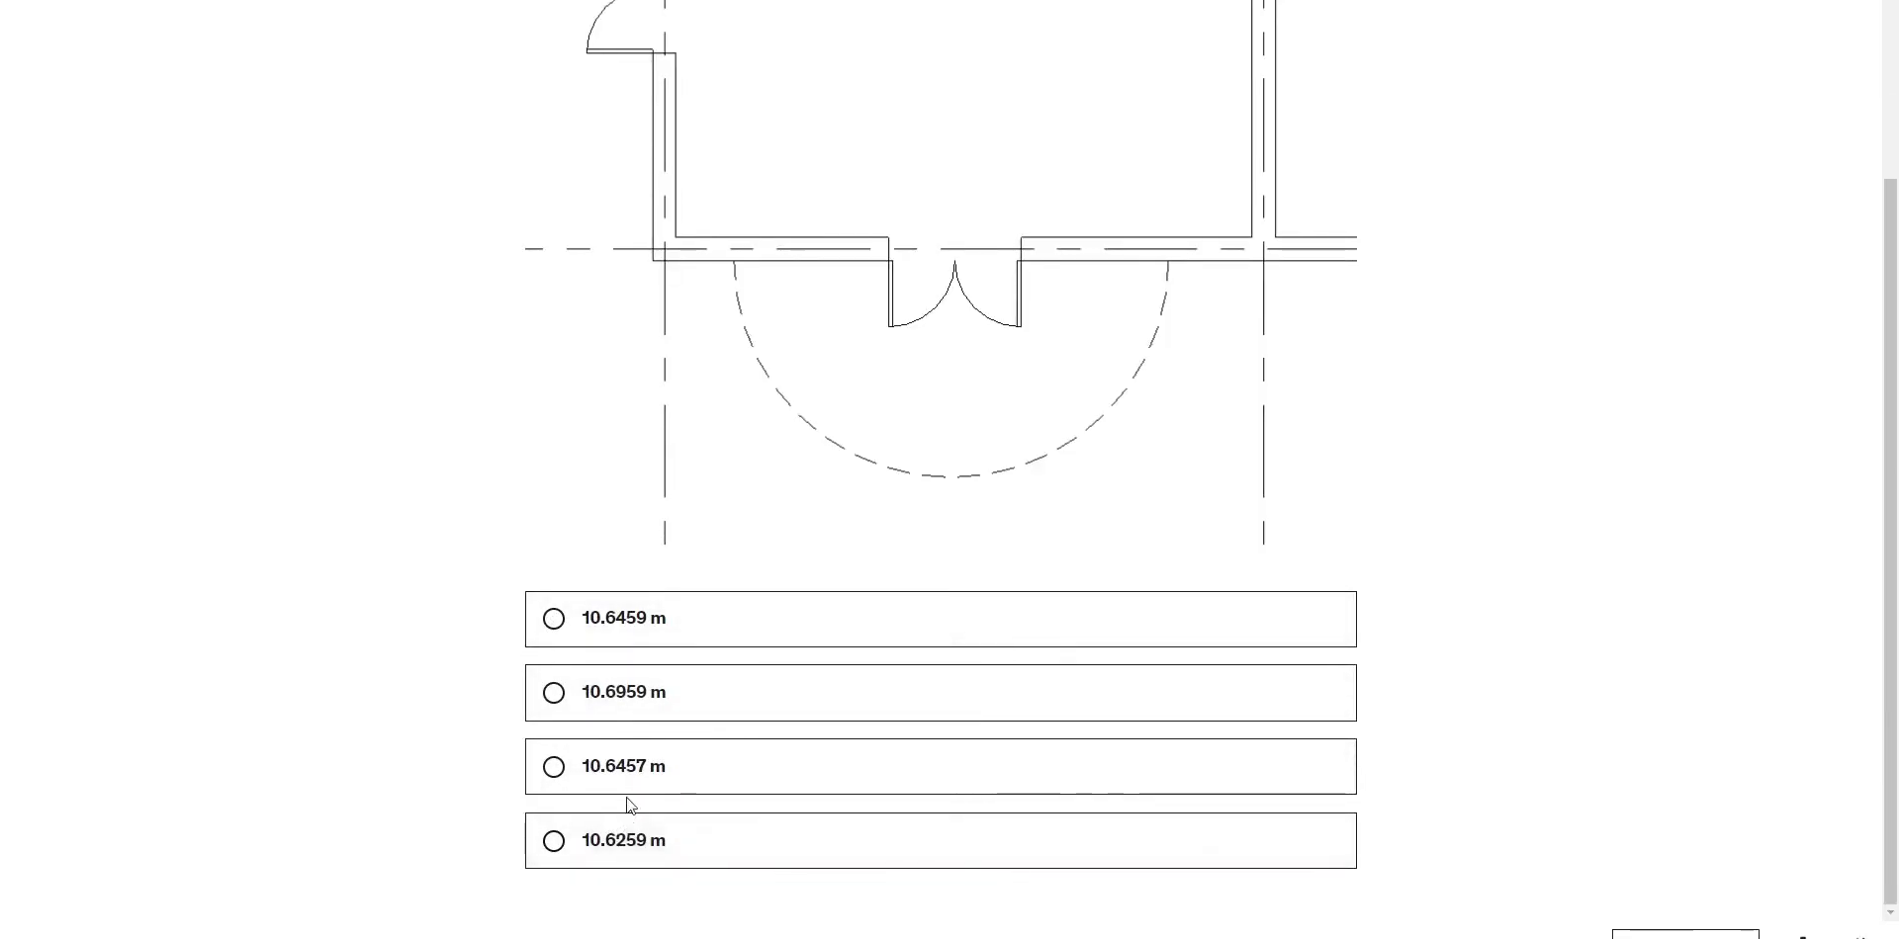
Answer Question 9 with 10.6459 m, check the diagram again and go on to the next question.
left_click(662, 638)
scroll(803, 729, "up", 3)
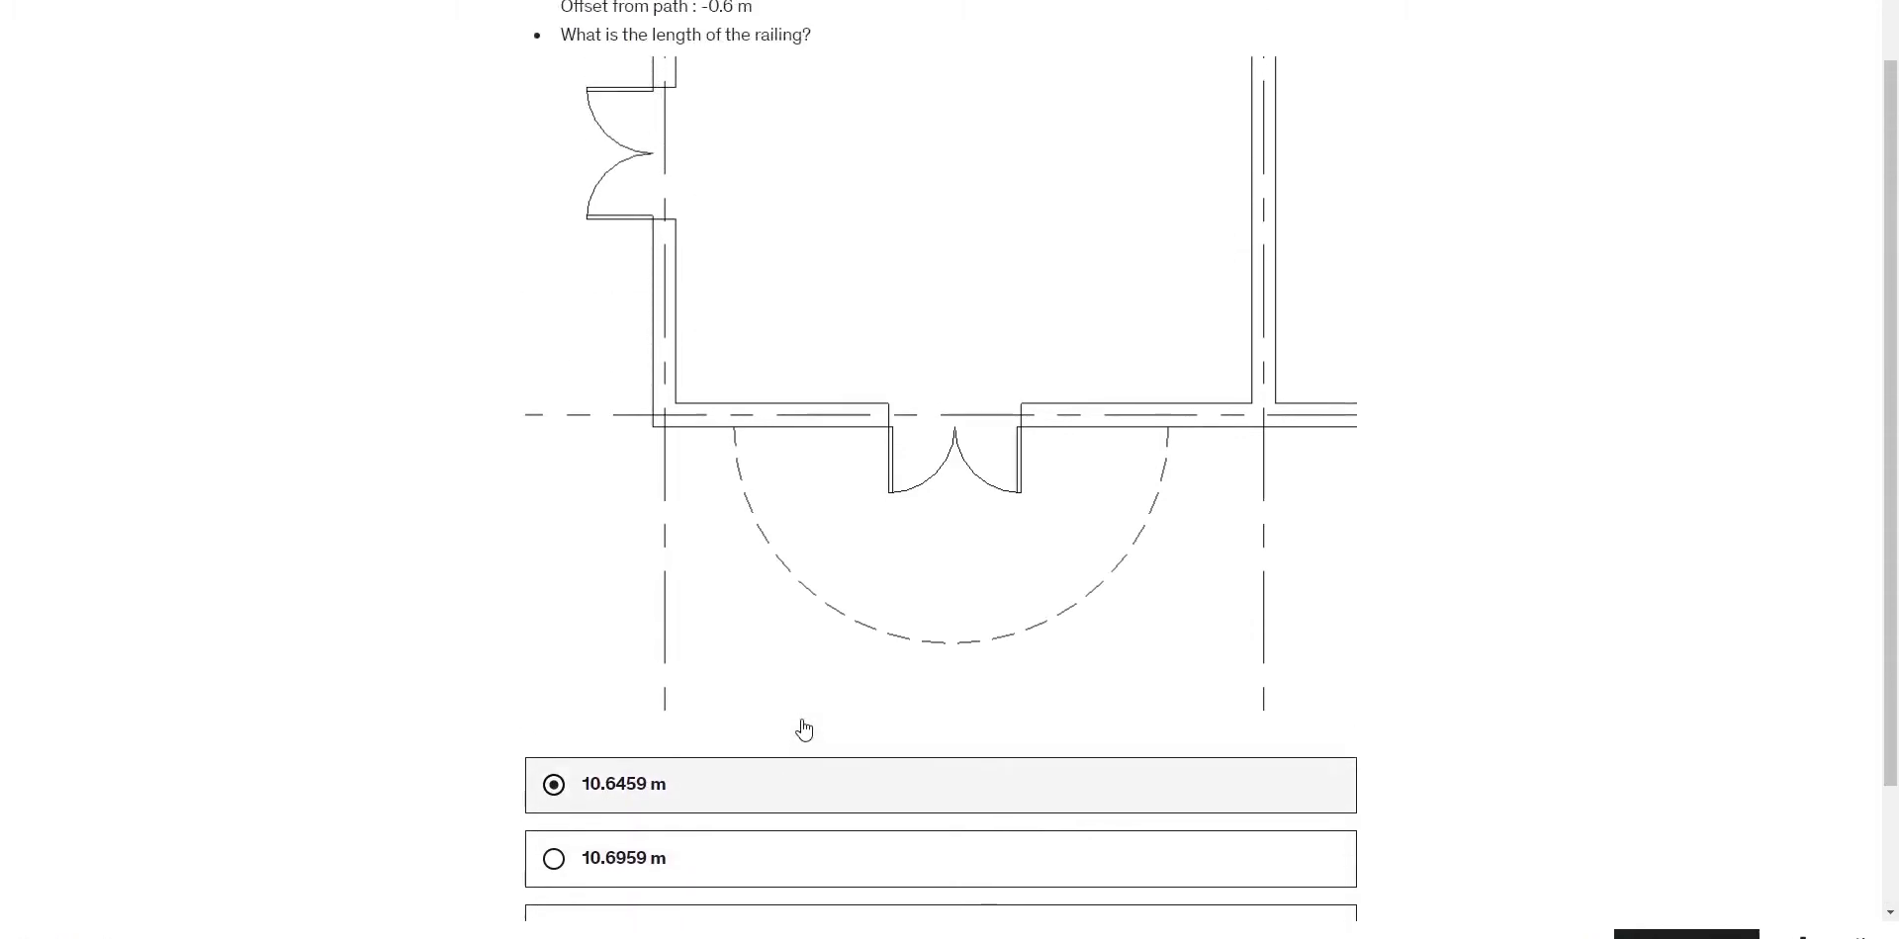
scroll(971, 599, "down", 2)
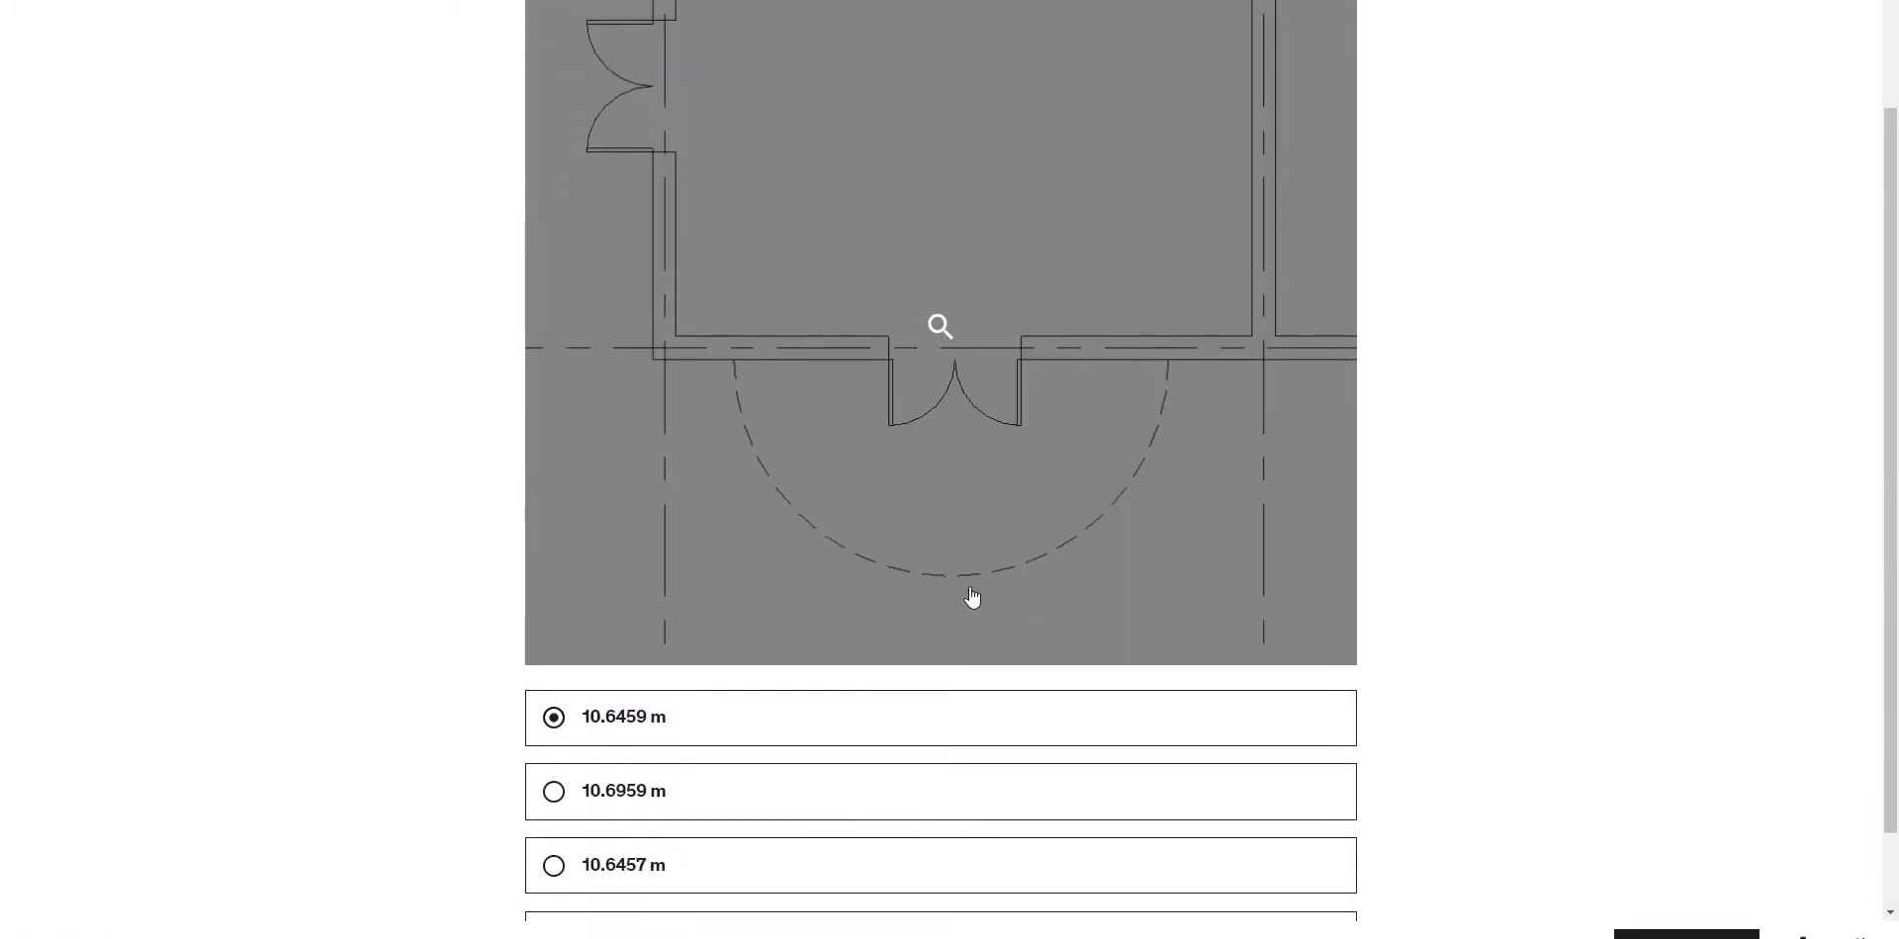
left_click(1684, 935)
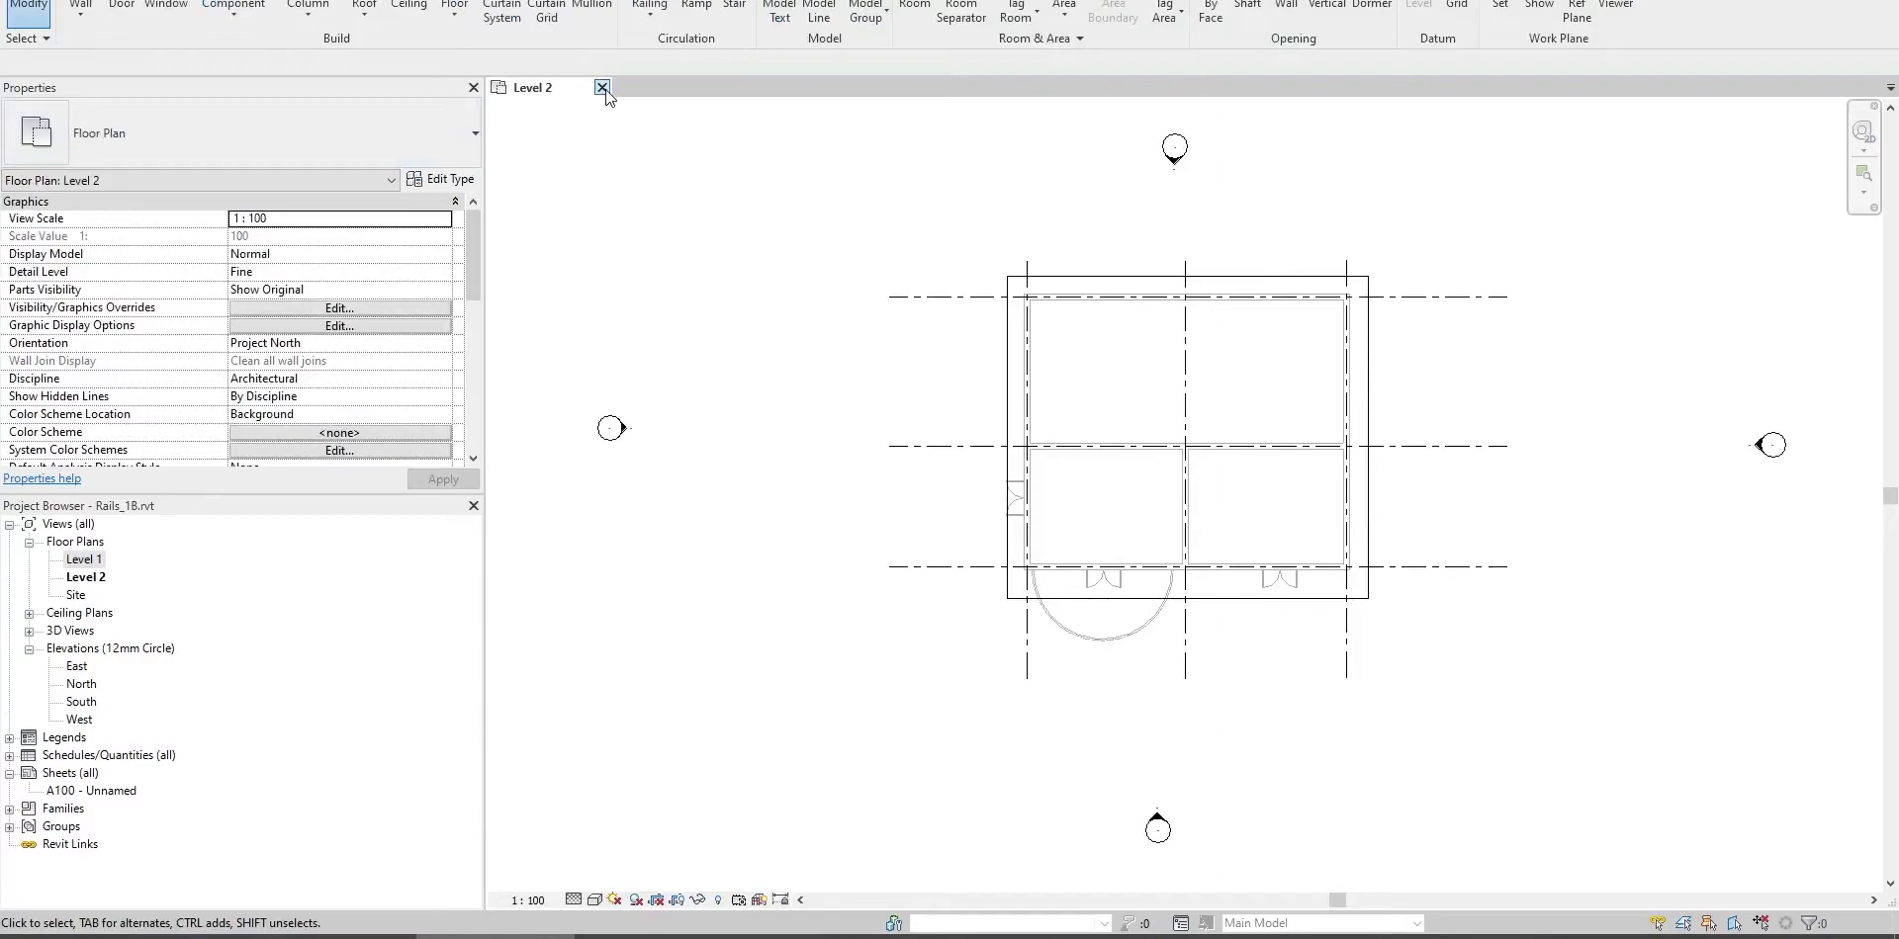
Close Rails_1B.rvt and open A_floor.rvt from the Practice Exam 1_Files folder.
left_click(601, 87)
left_click(969, 433)
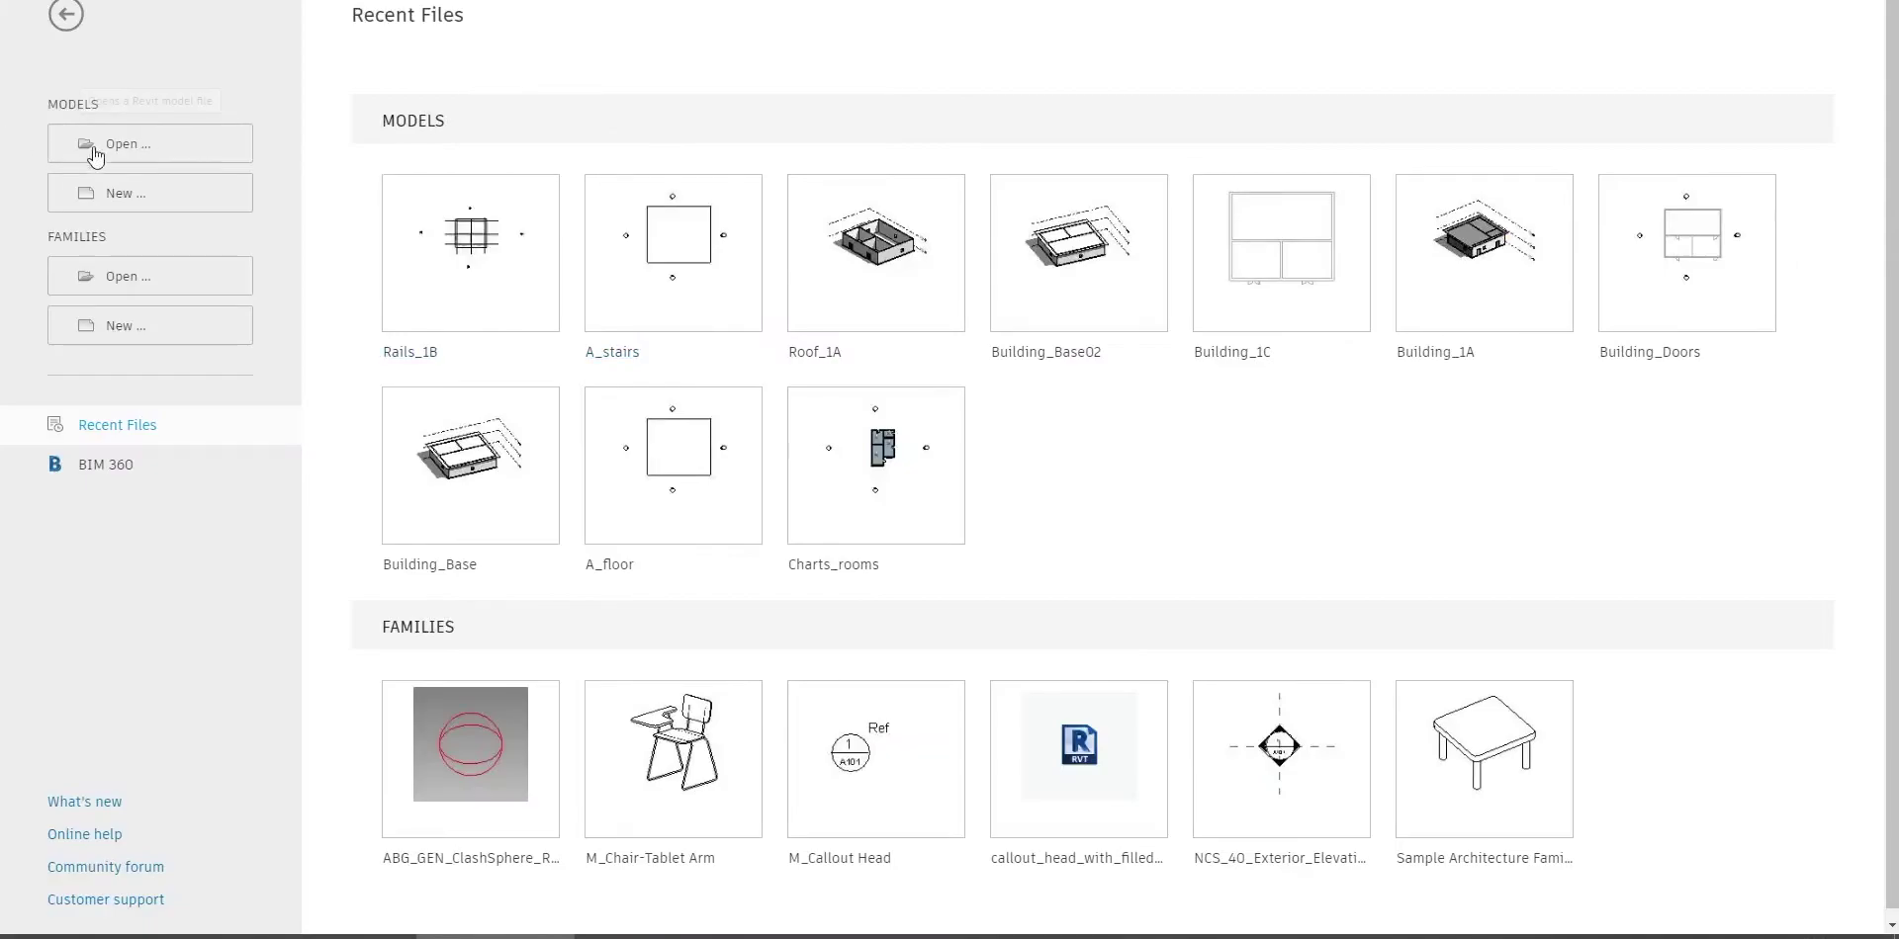
left_click(202, 146)
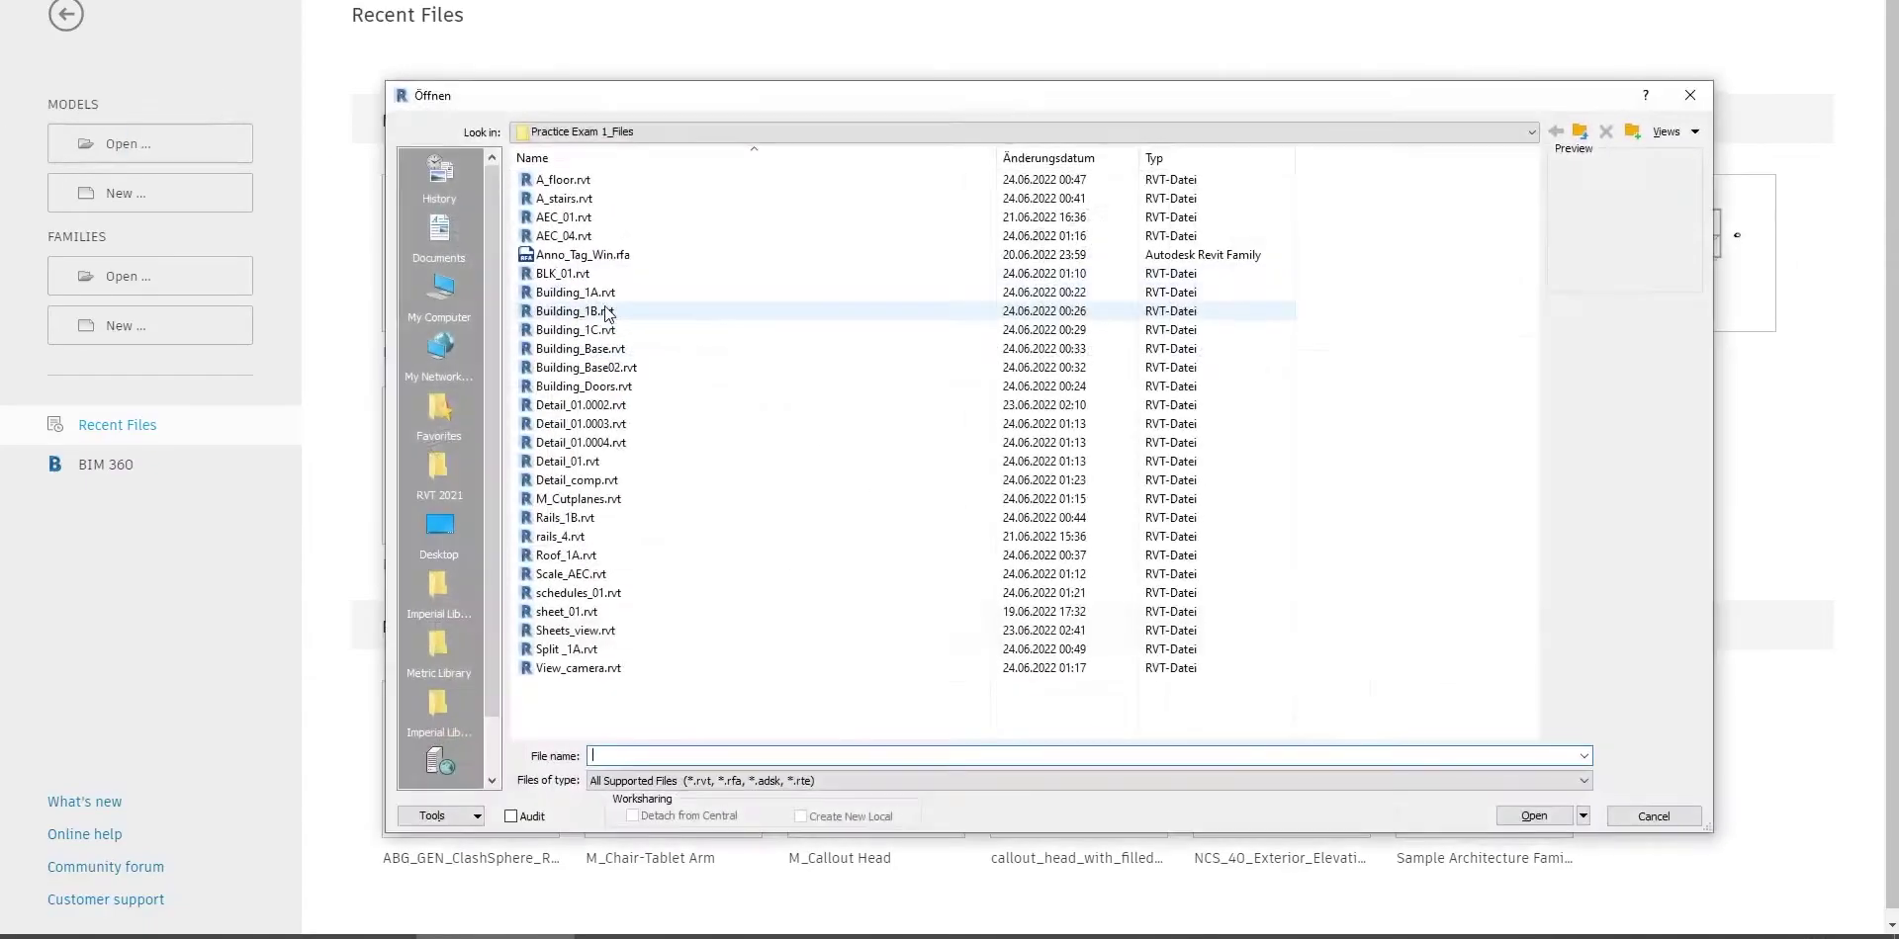
left_click(562, 272)
left_click(563, 180)
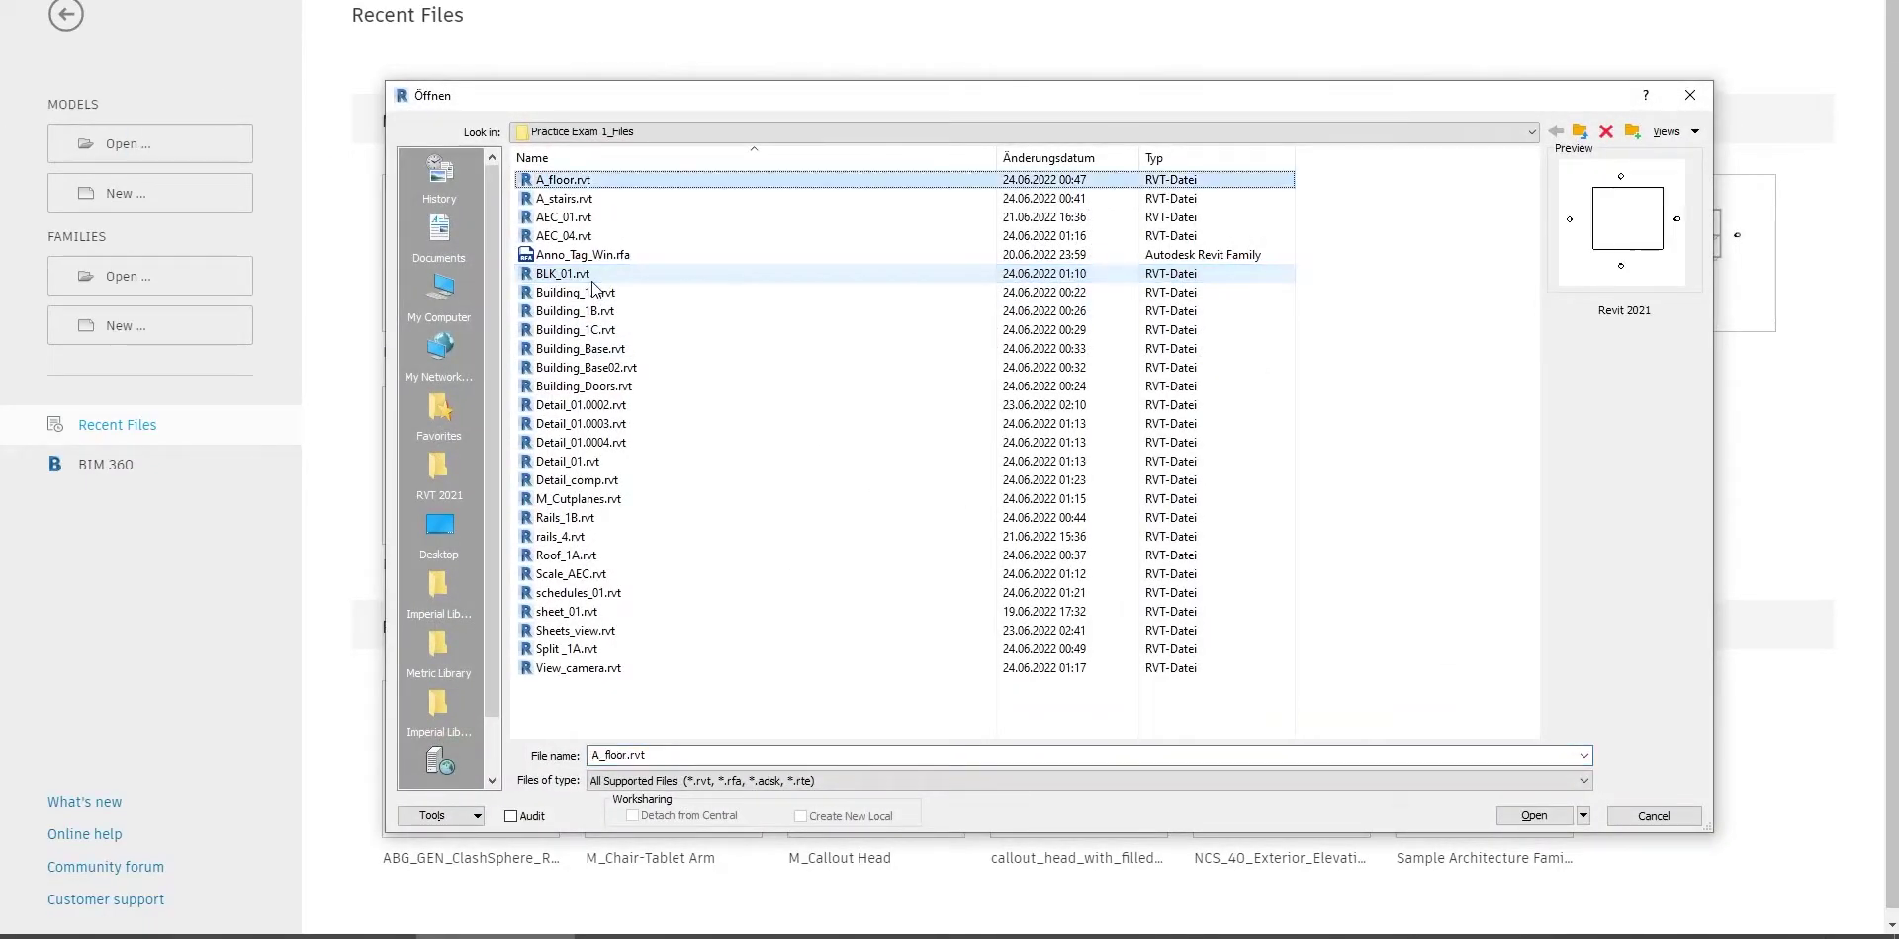
double_click(575, 183)
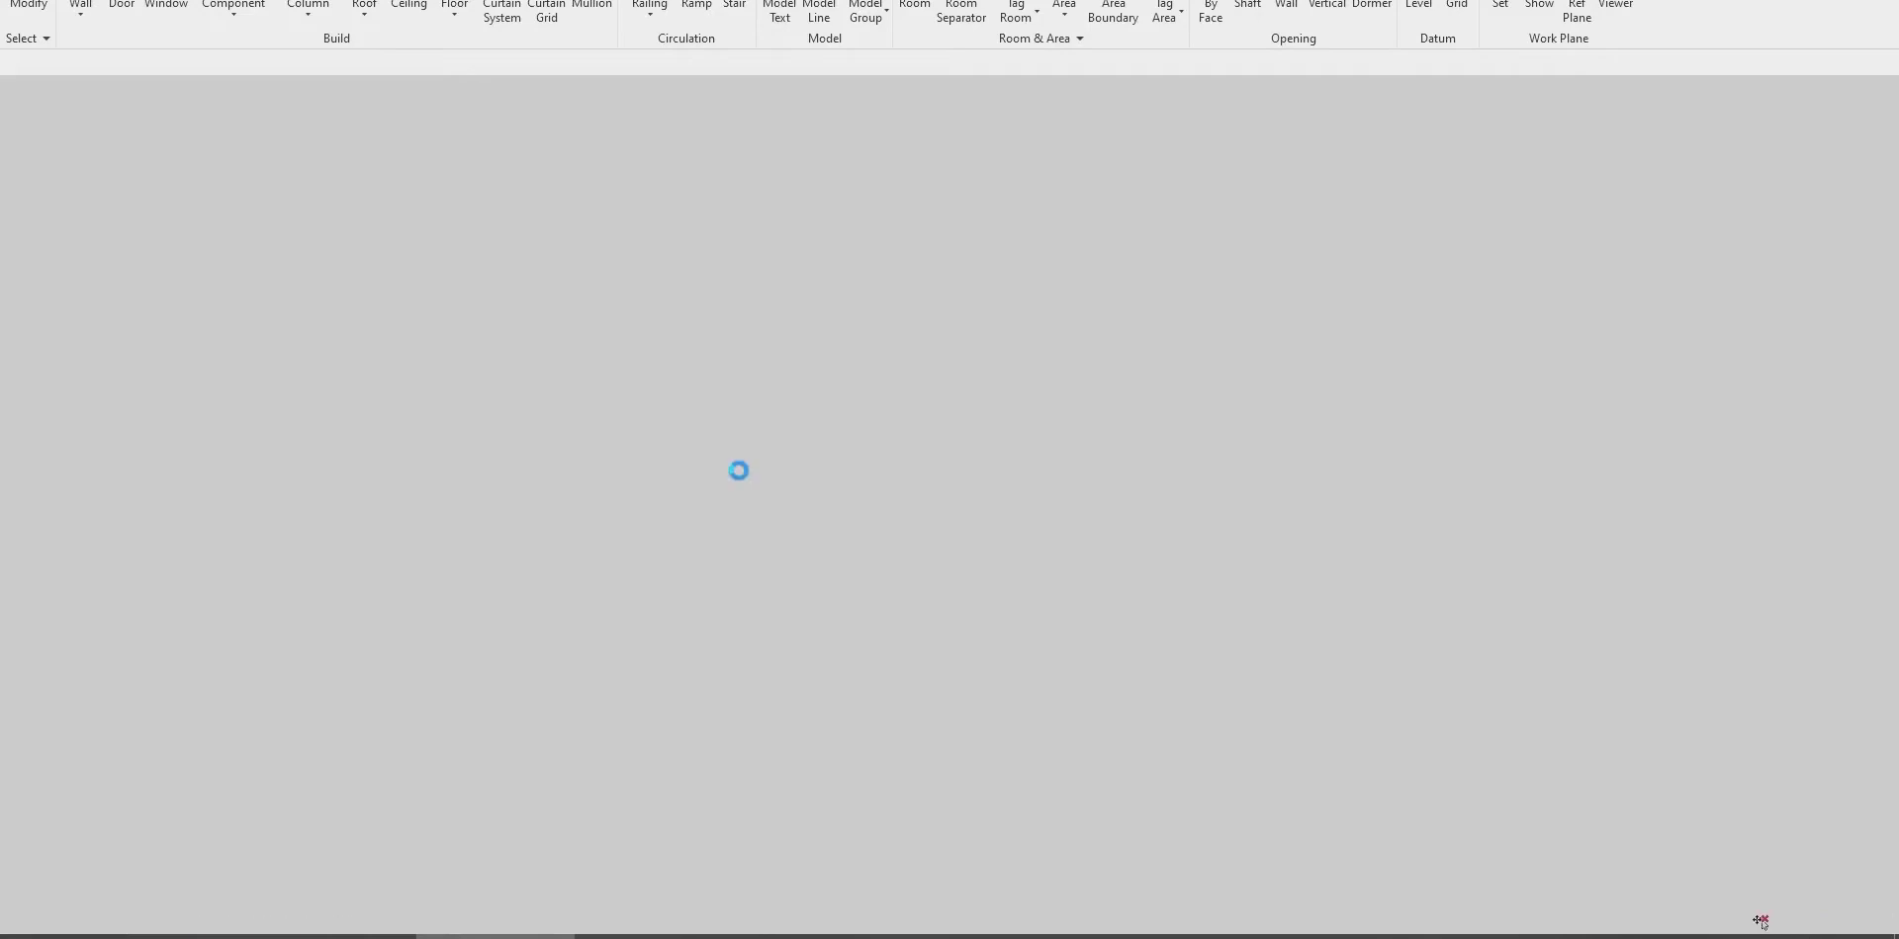
Check Question 10's floor requirements in the practice test and activate the Level 1 floor plan of A_floor.rvt.
key("alt+Tab")
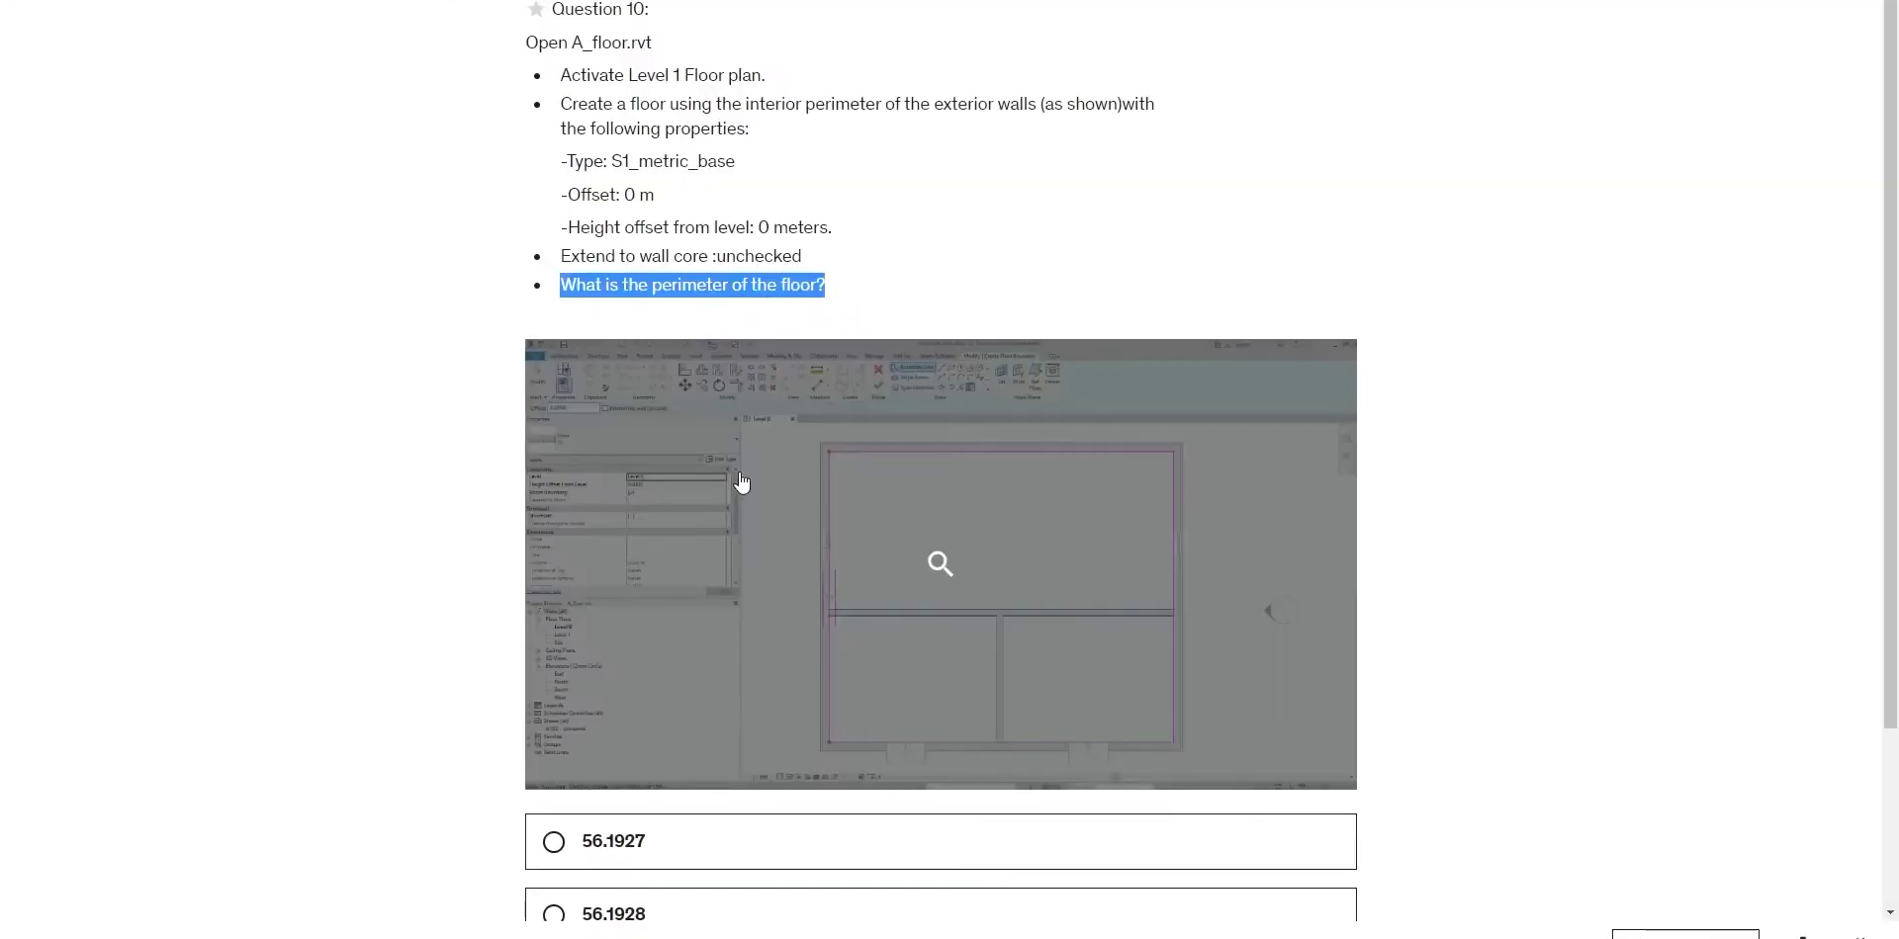
key("alt+Tab")
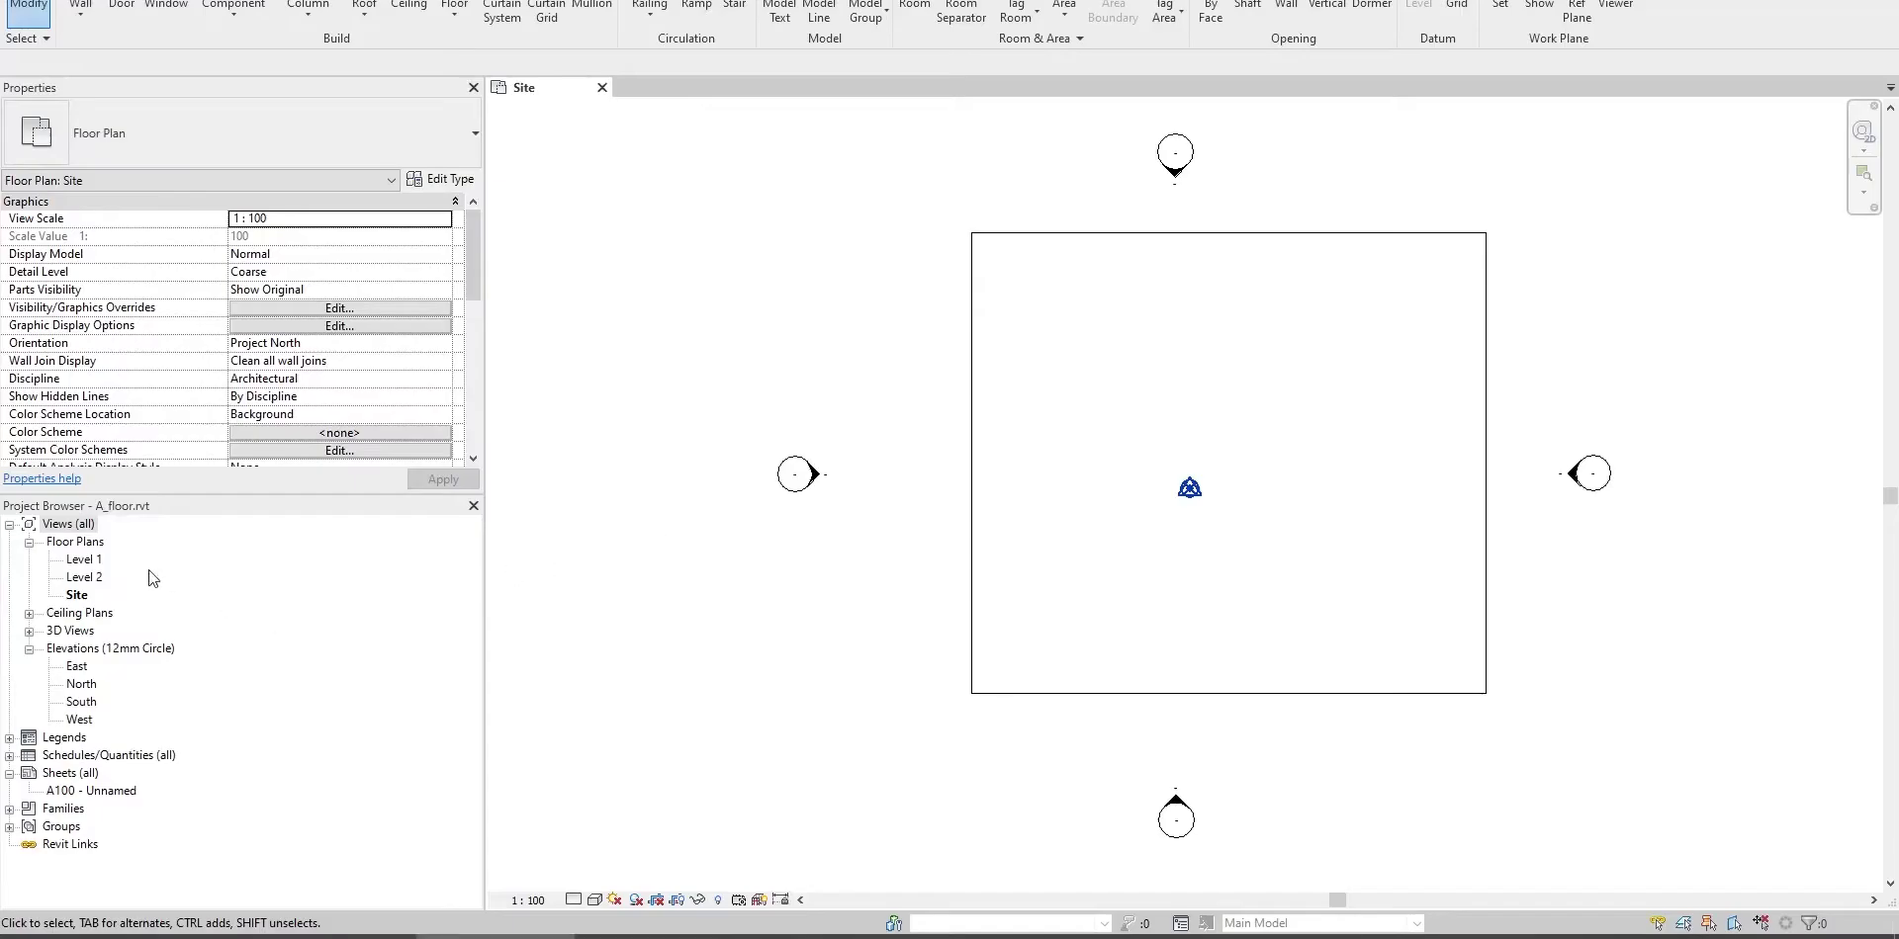
double_click(83, 559)
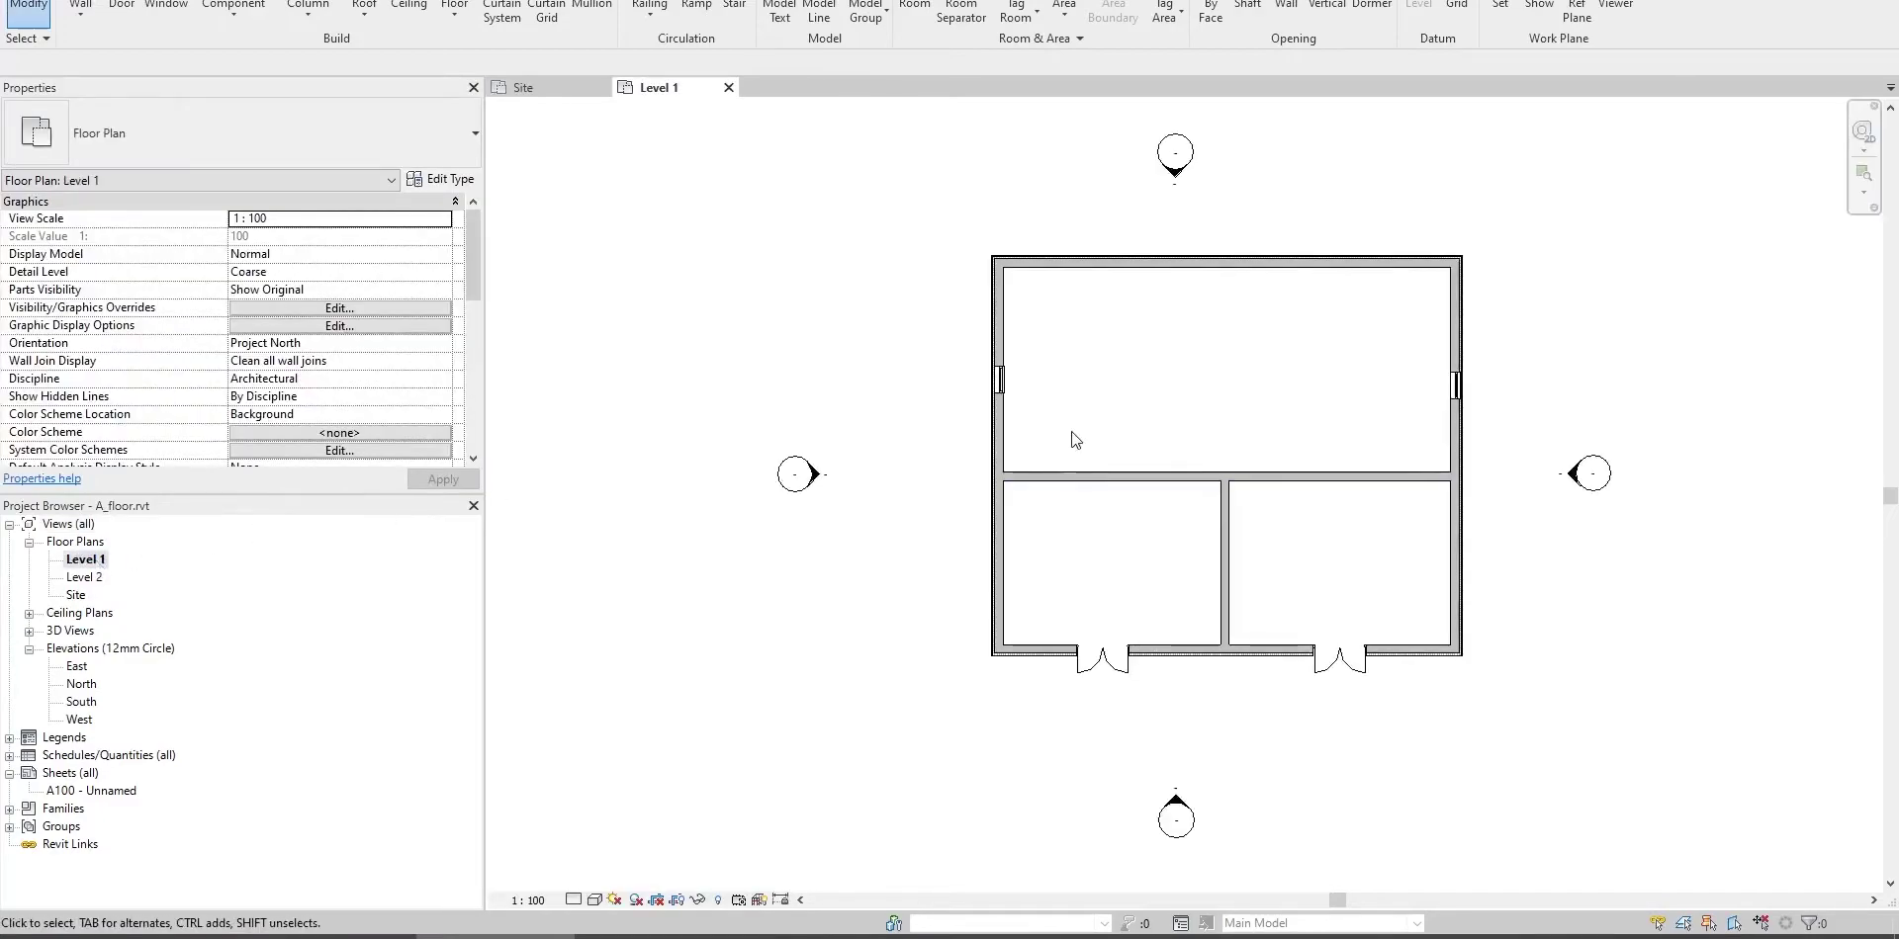
Create an S1_metric_base architectural floor on Level 1 by picking the chain of exterior walls along their interior faces, with 0 offset.
scroll(982, 456, "up", 1)
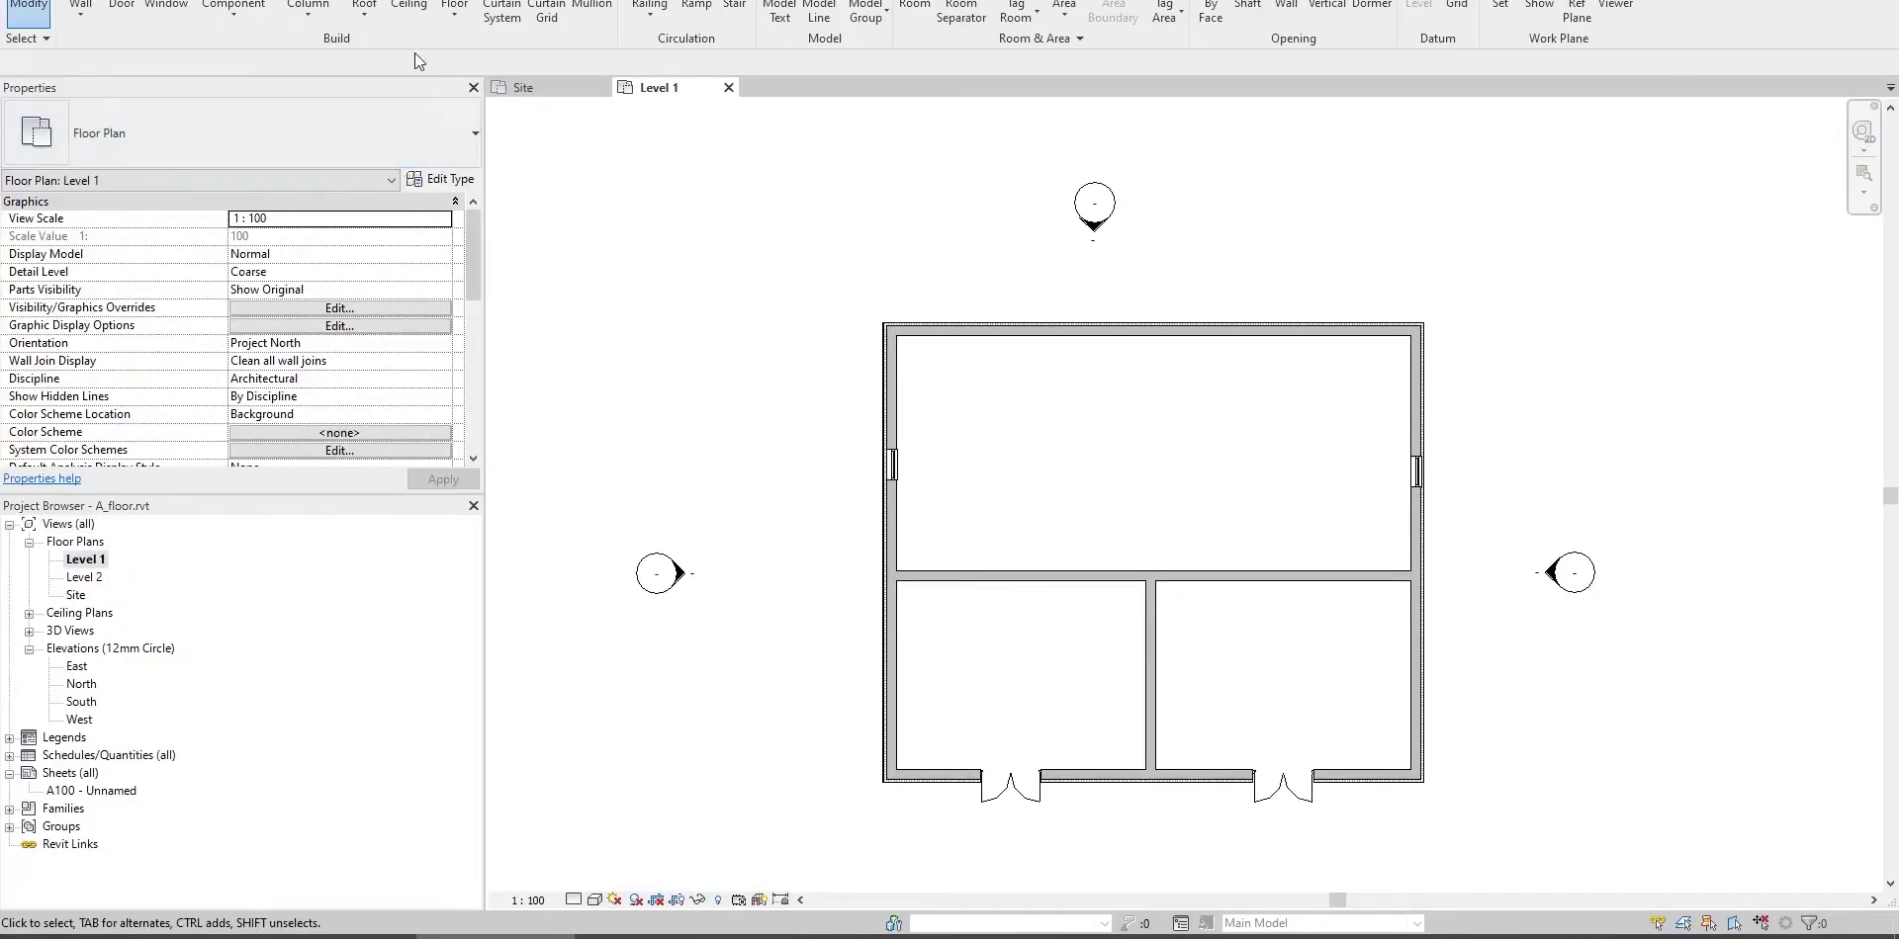
left_click(450, 25)
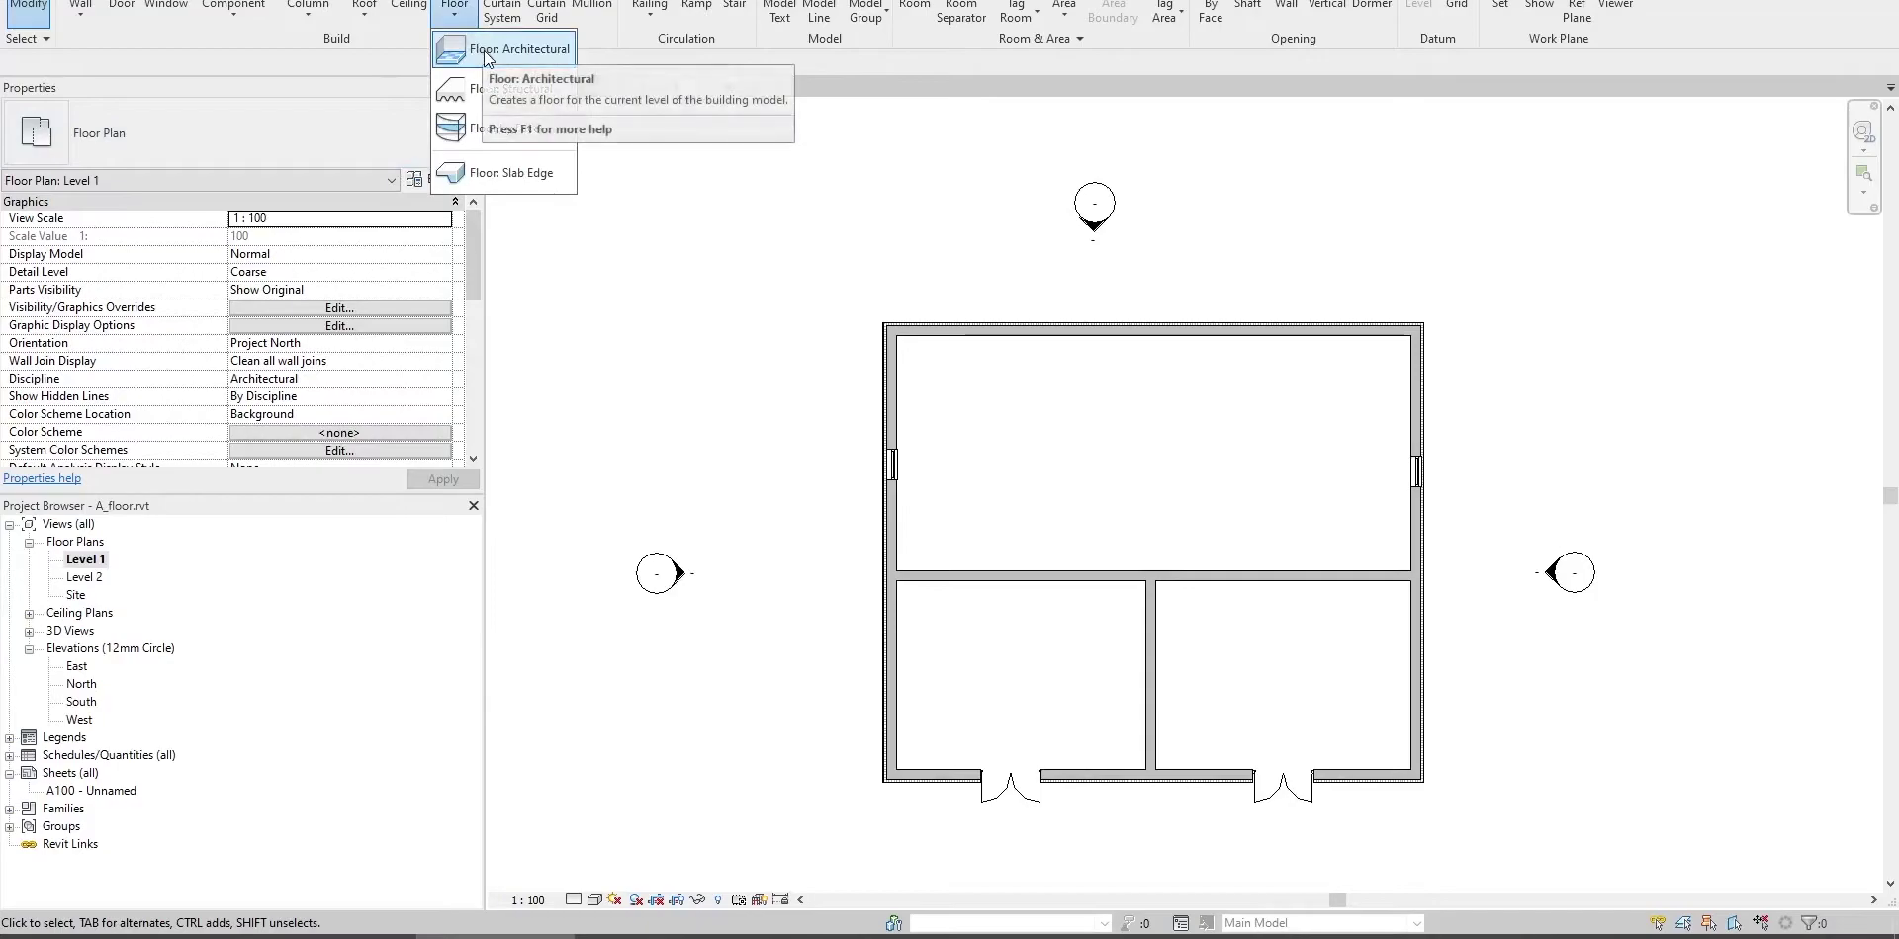
left_click(483, 50)
middle_click_drag(776, 336, 708, 289)
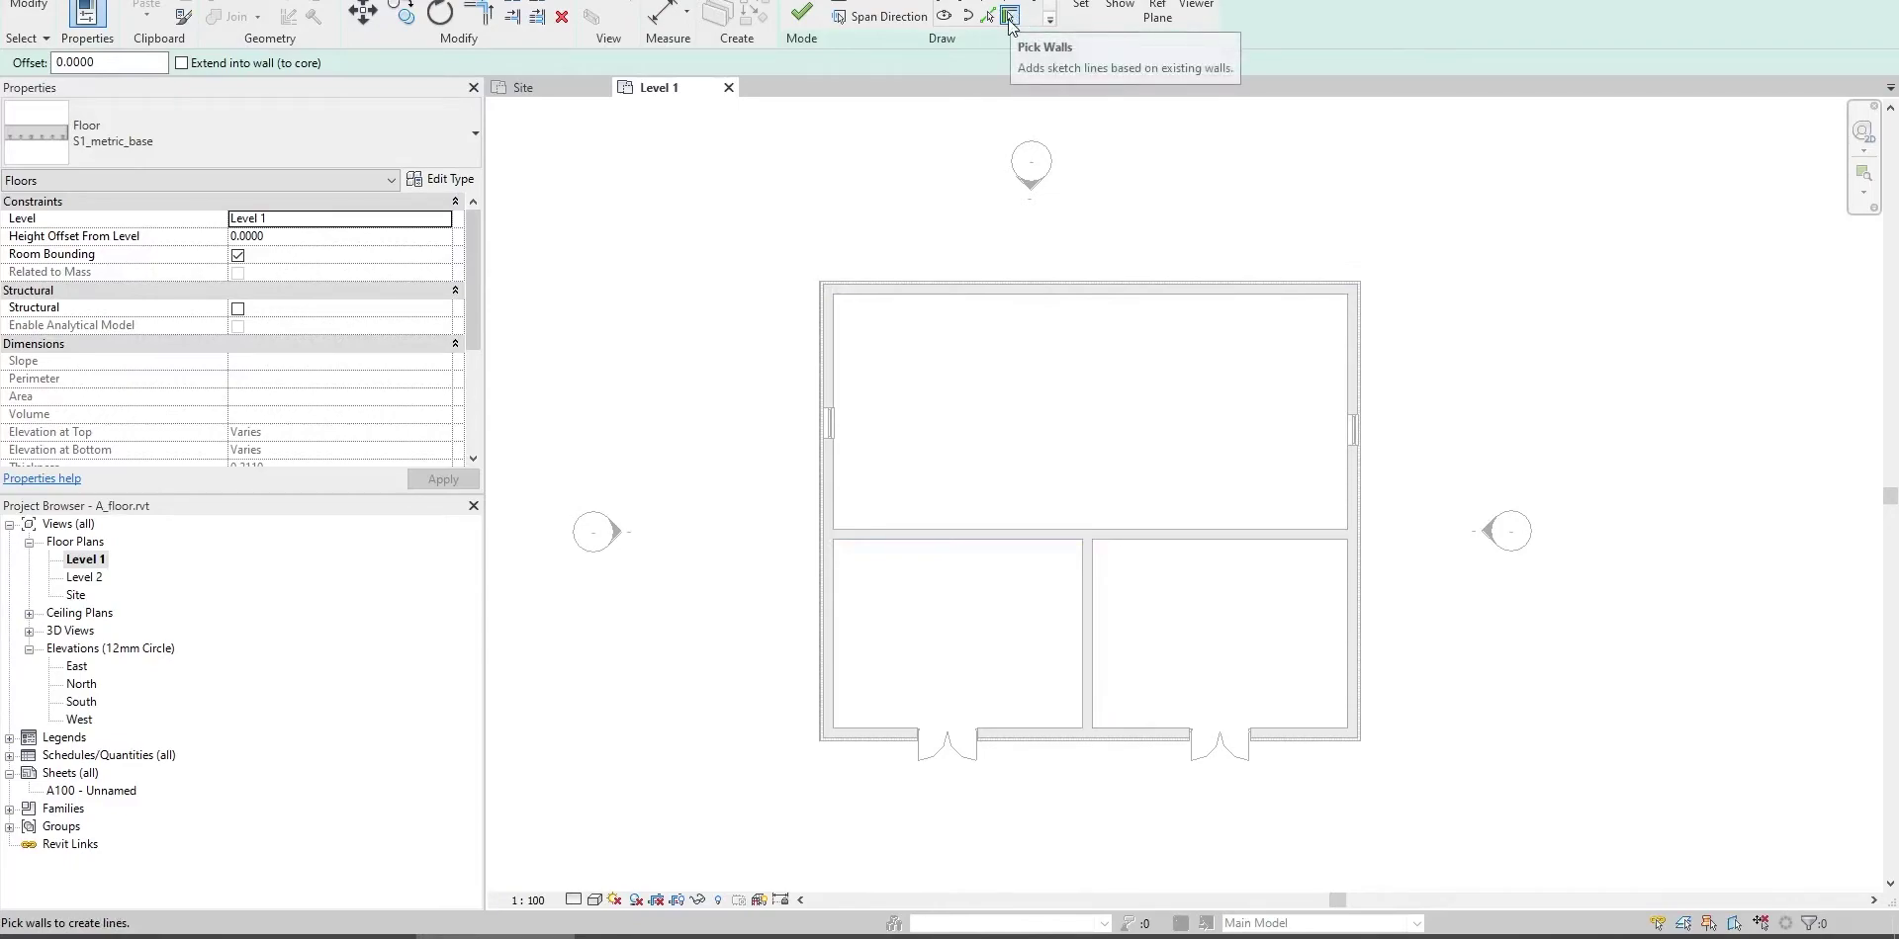
scroll(831, 373, "up", 2)
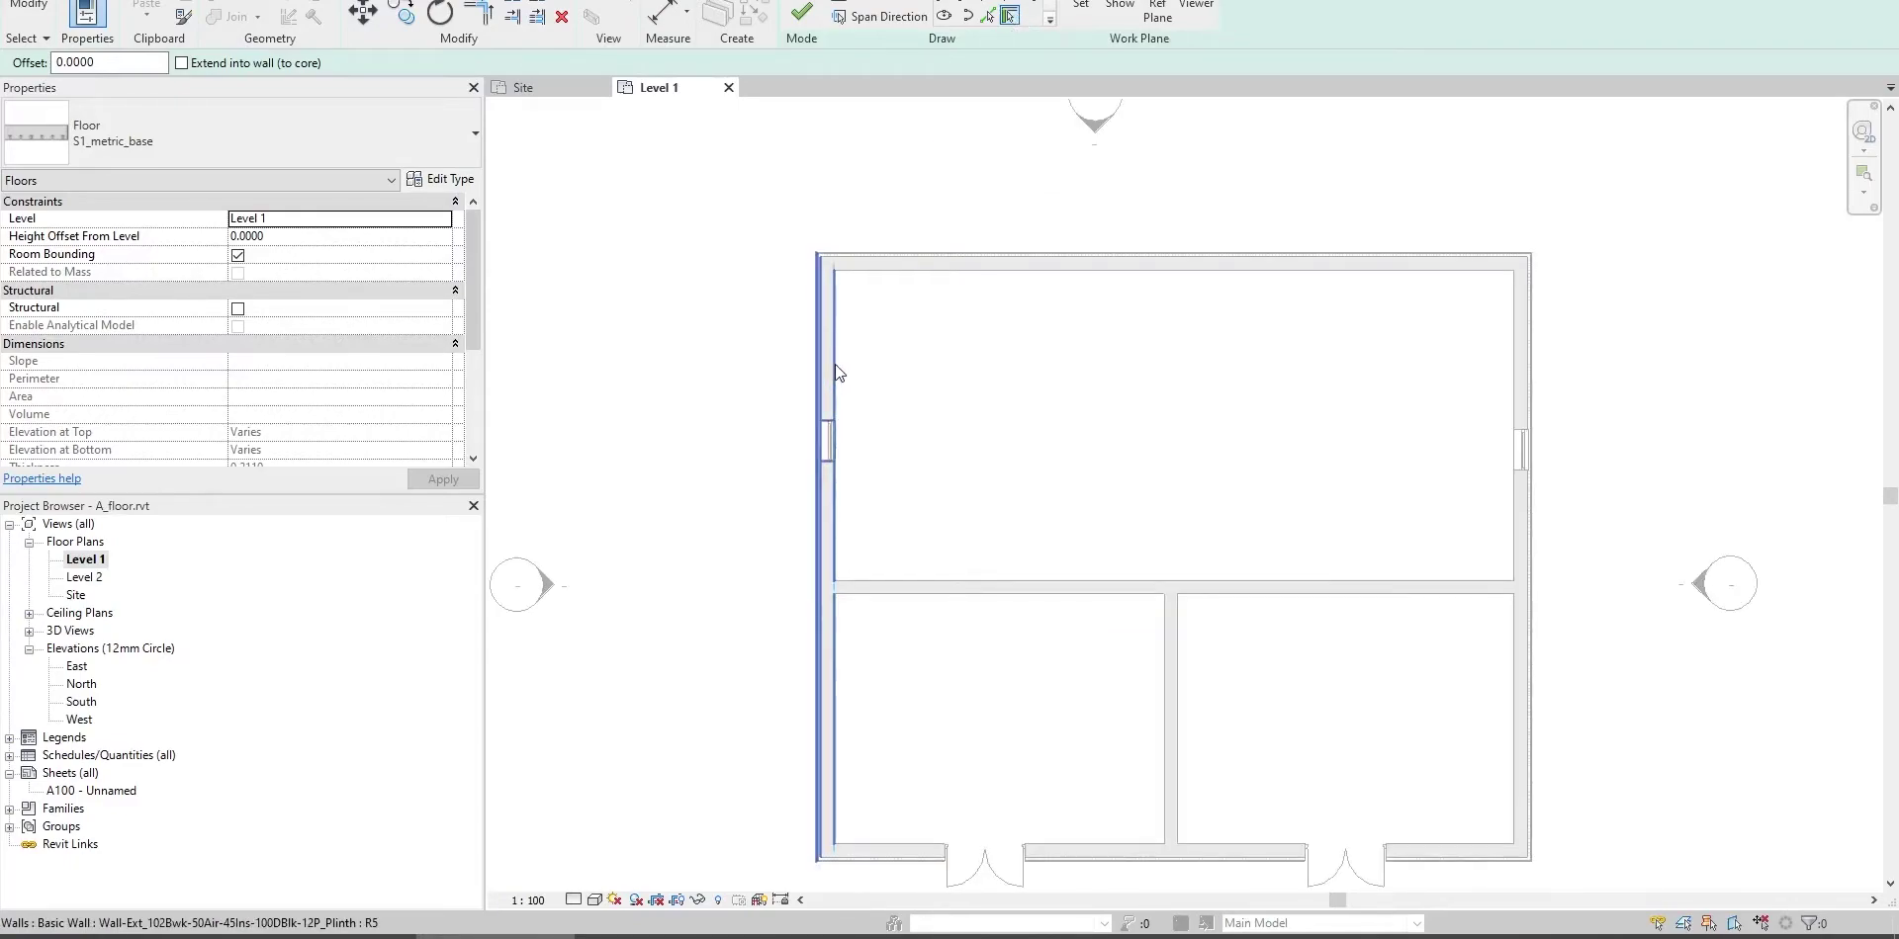
key("Tab")
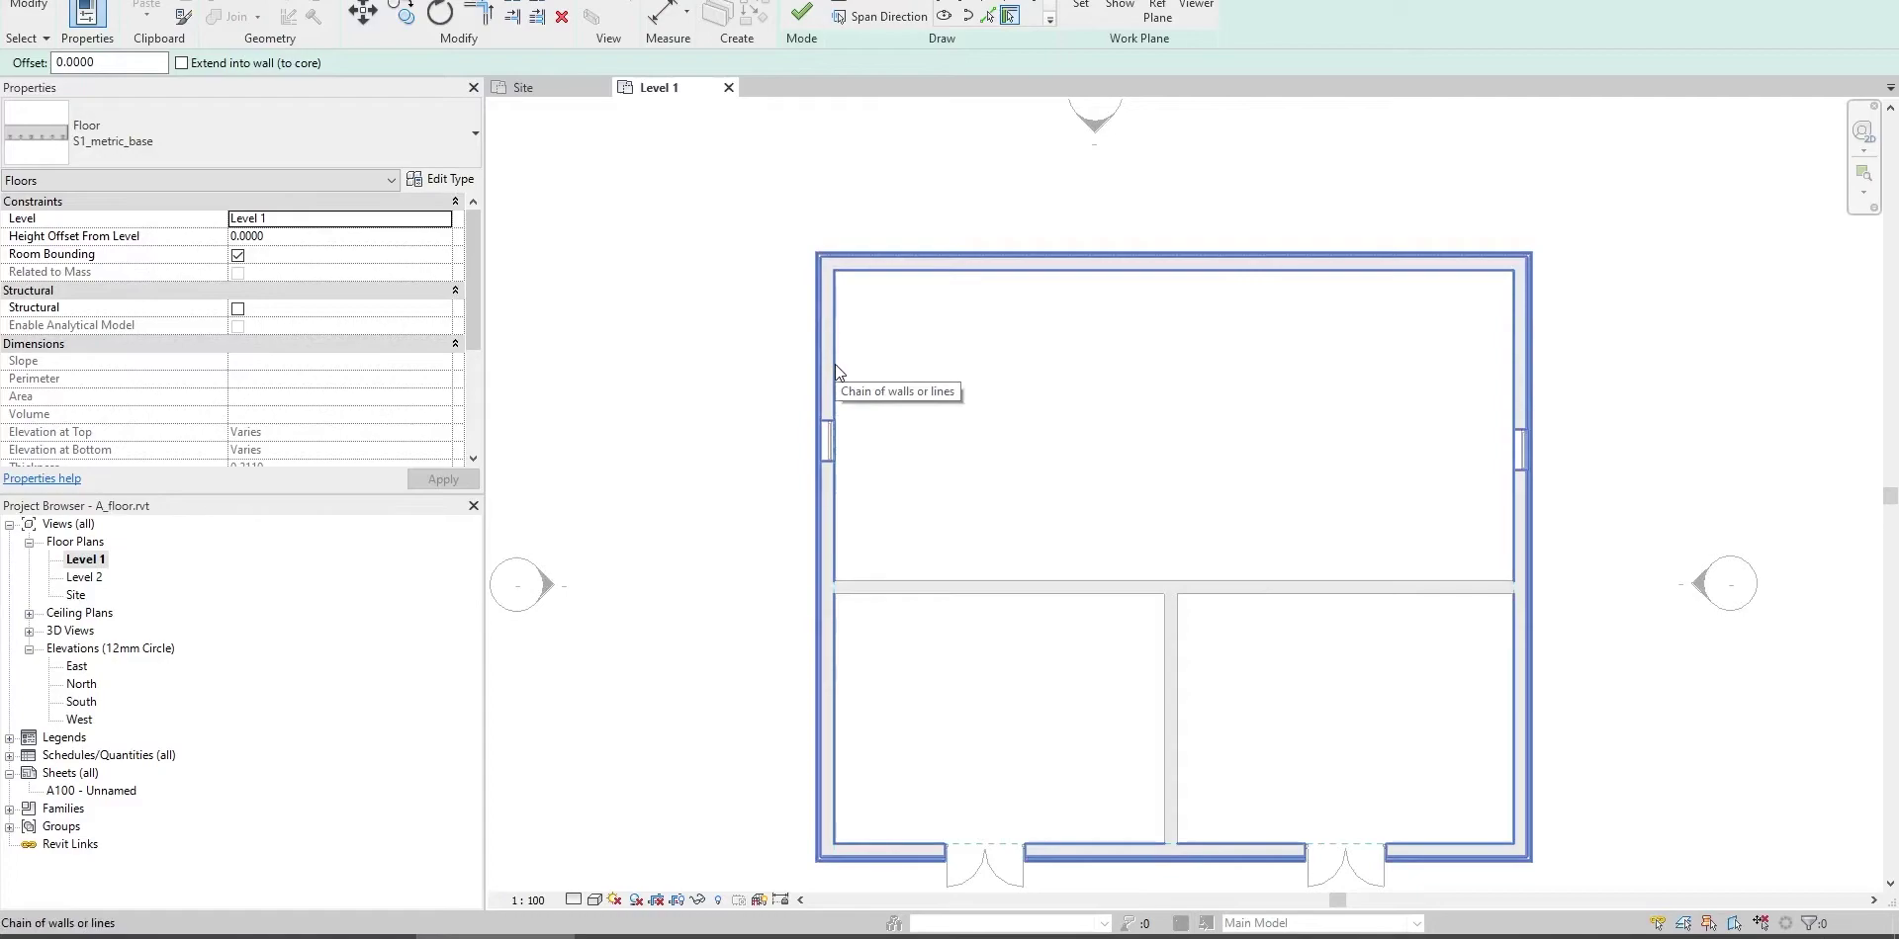
left_click(835, 366)
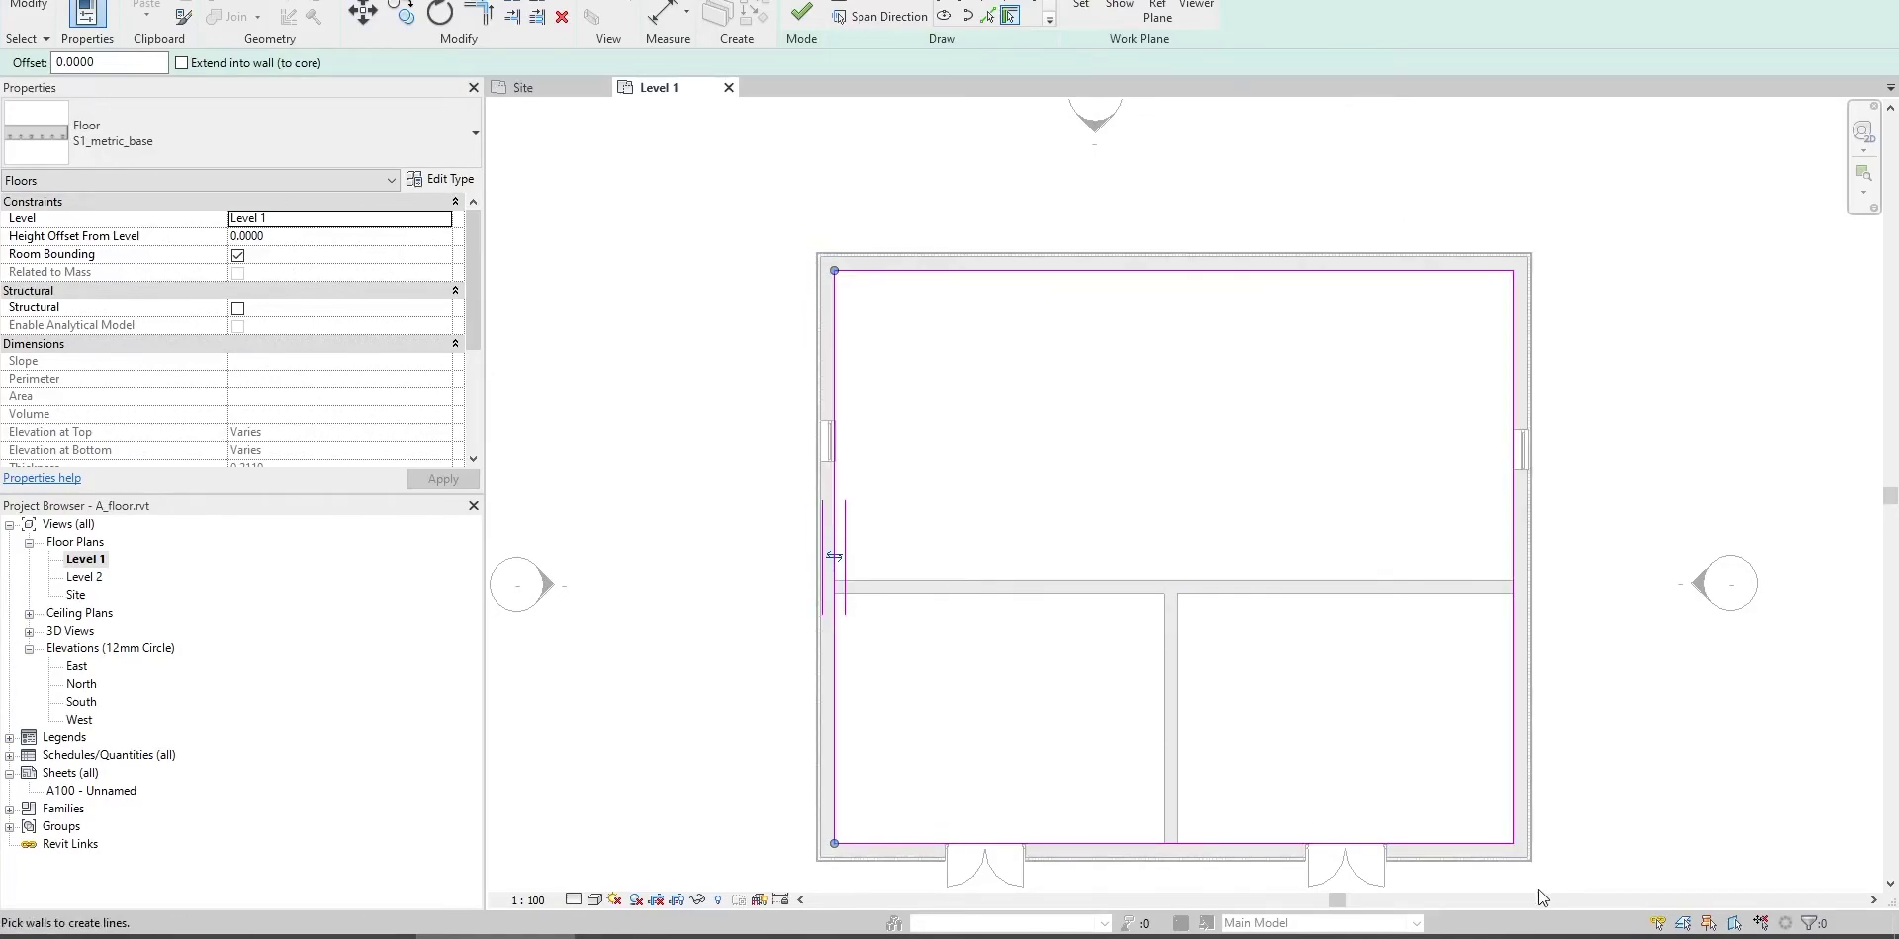
left_click(802, 14)
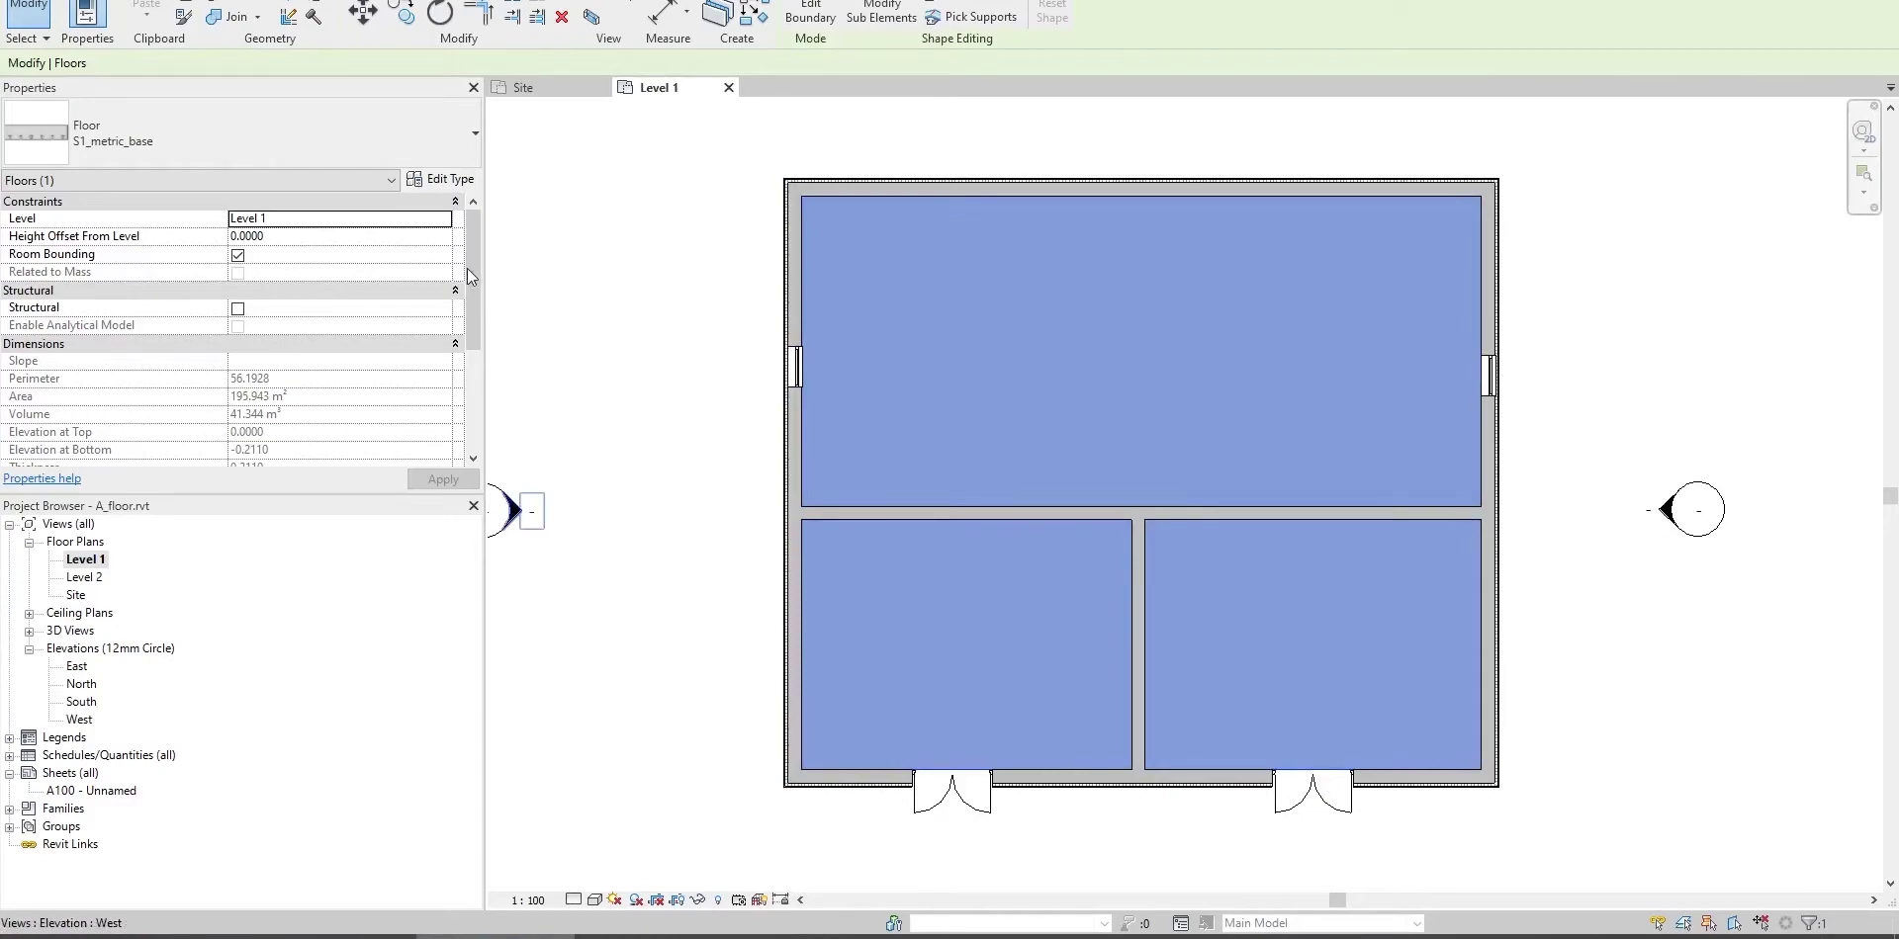
Read the new floor's perimeter in its properties, answer Question 10 with 56.1928 and go on to the next question.
left_click_drag(469, 277, 475, 337)
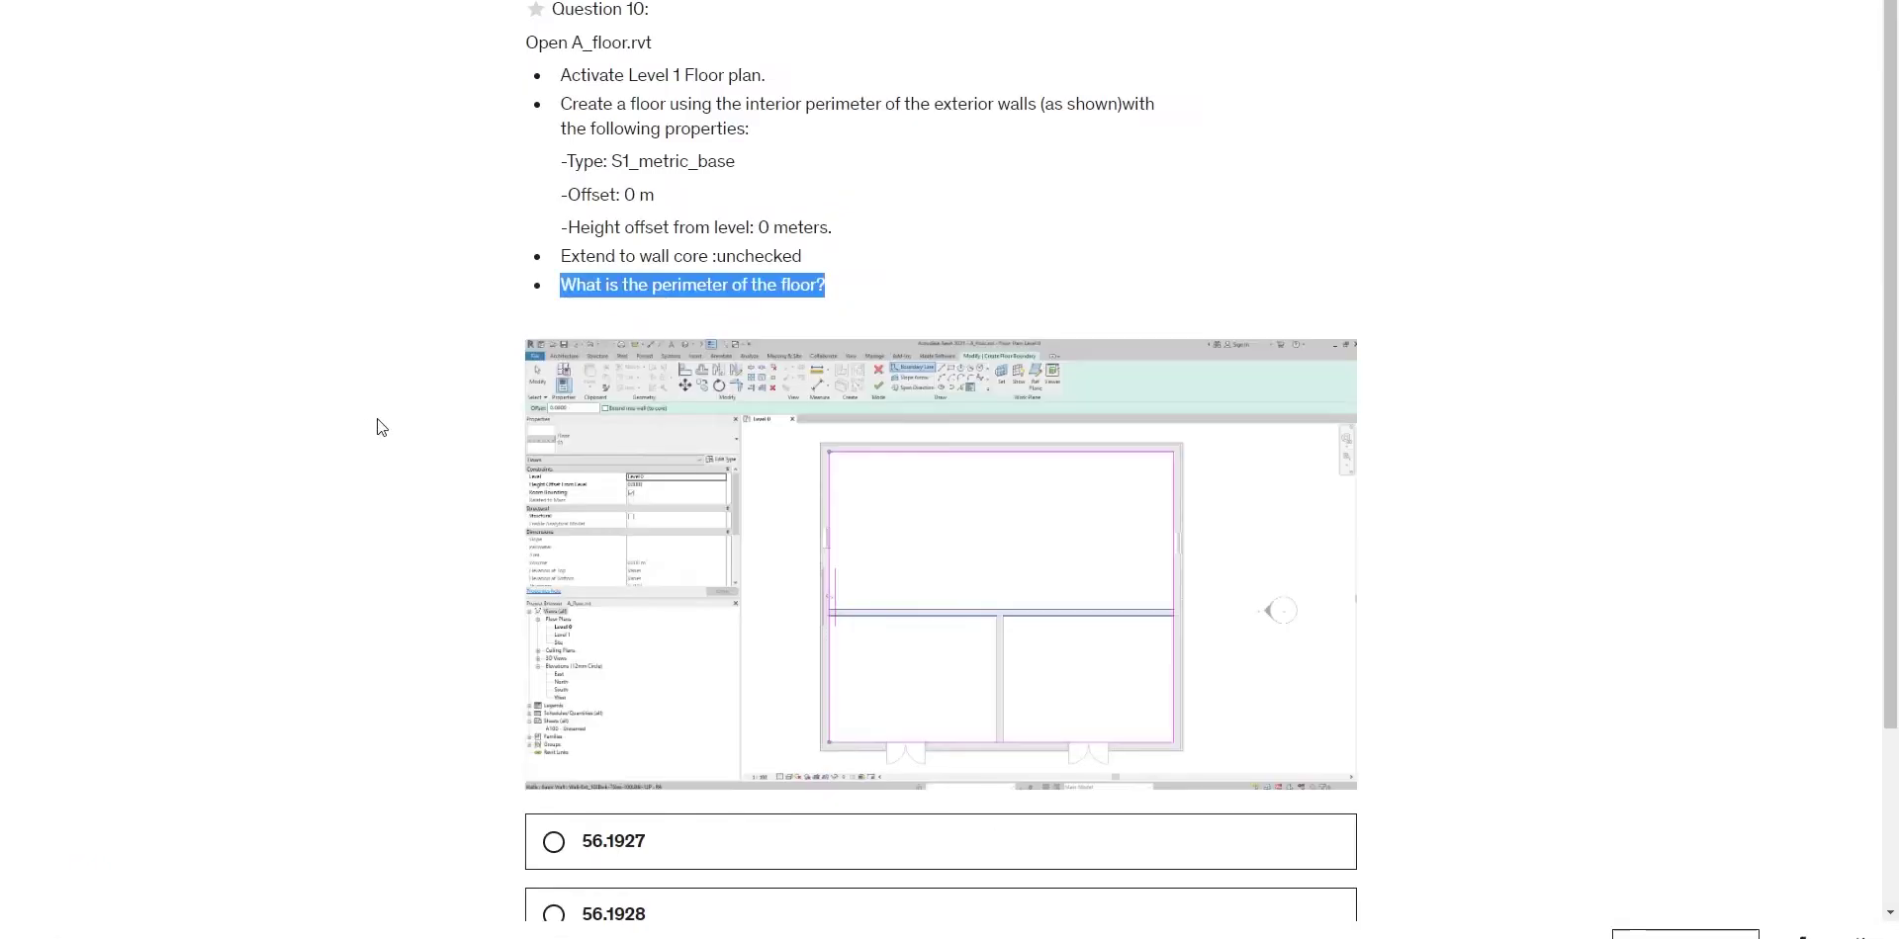
scroll(377, 428, "down", 2)
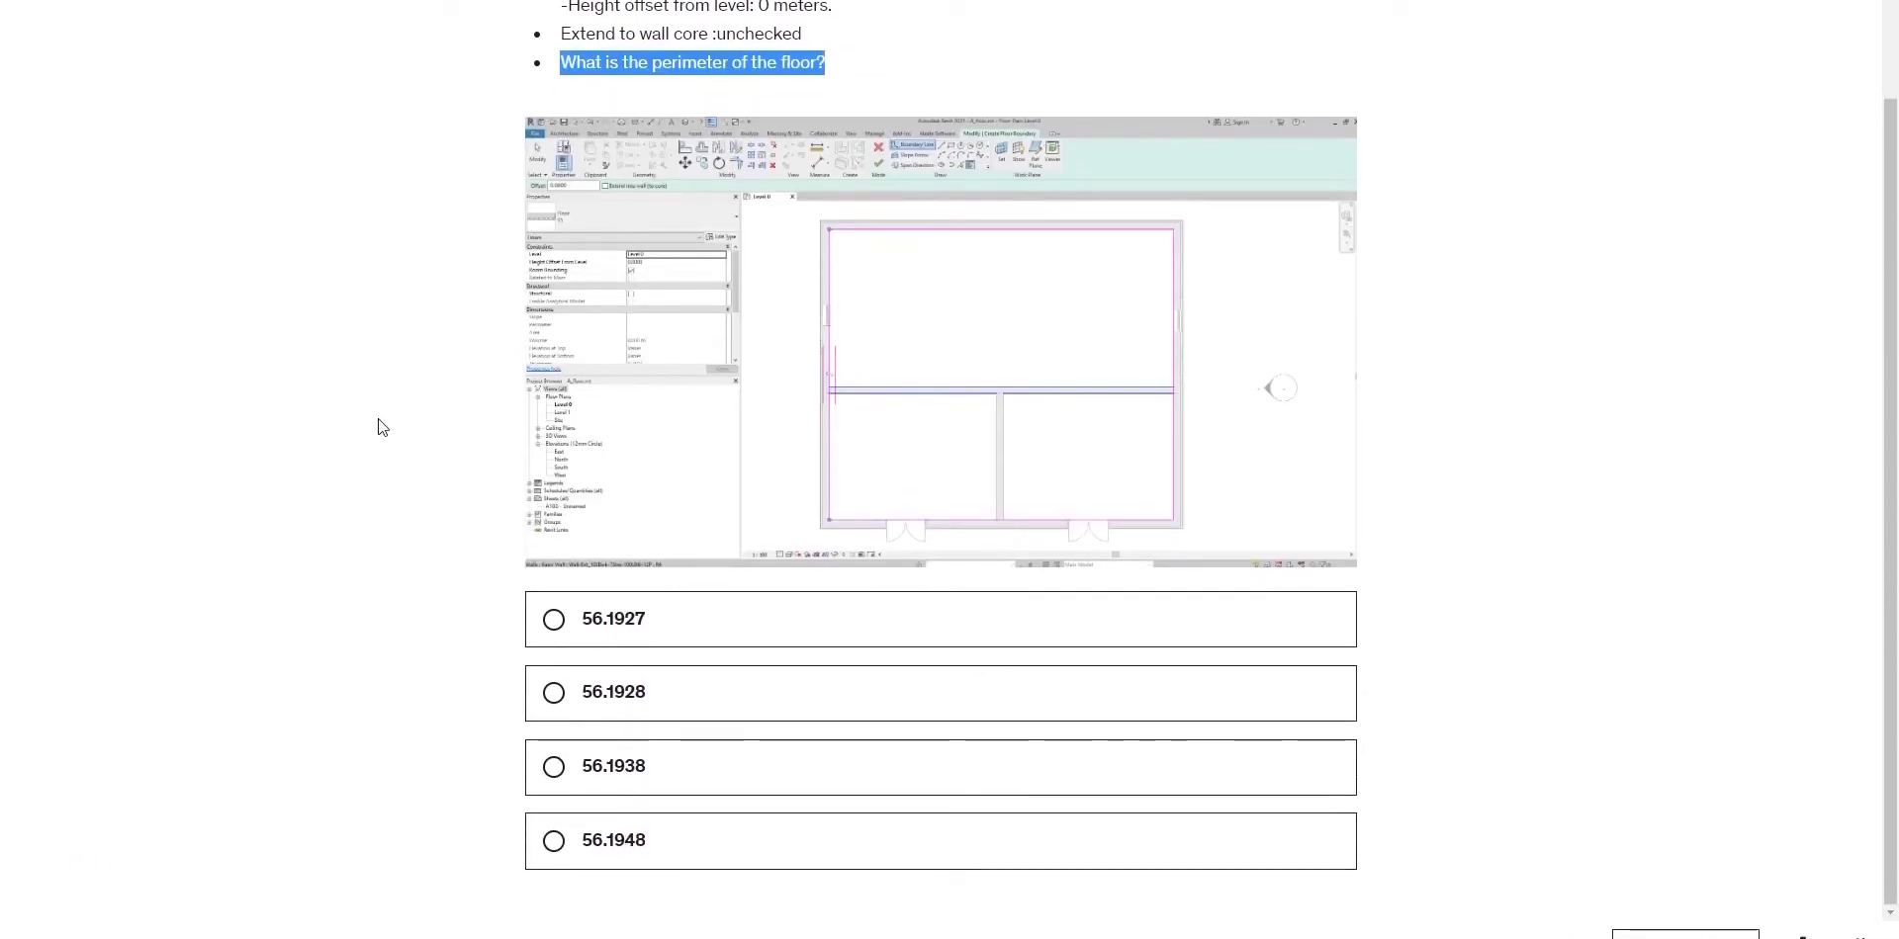
left_click(604, 711)
left_click(1686, 935)
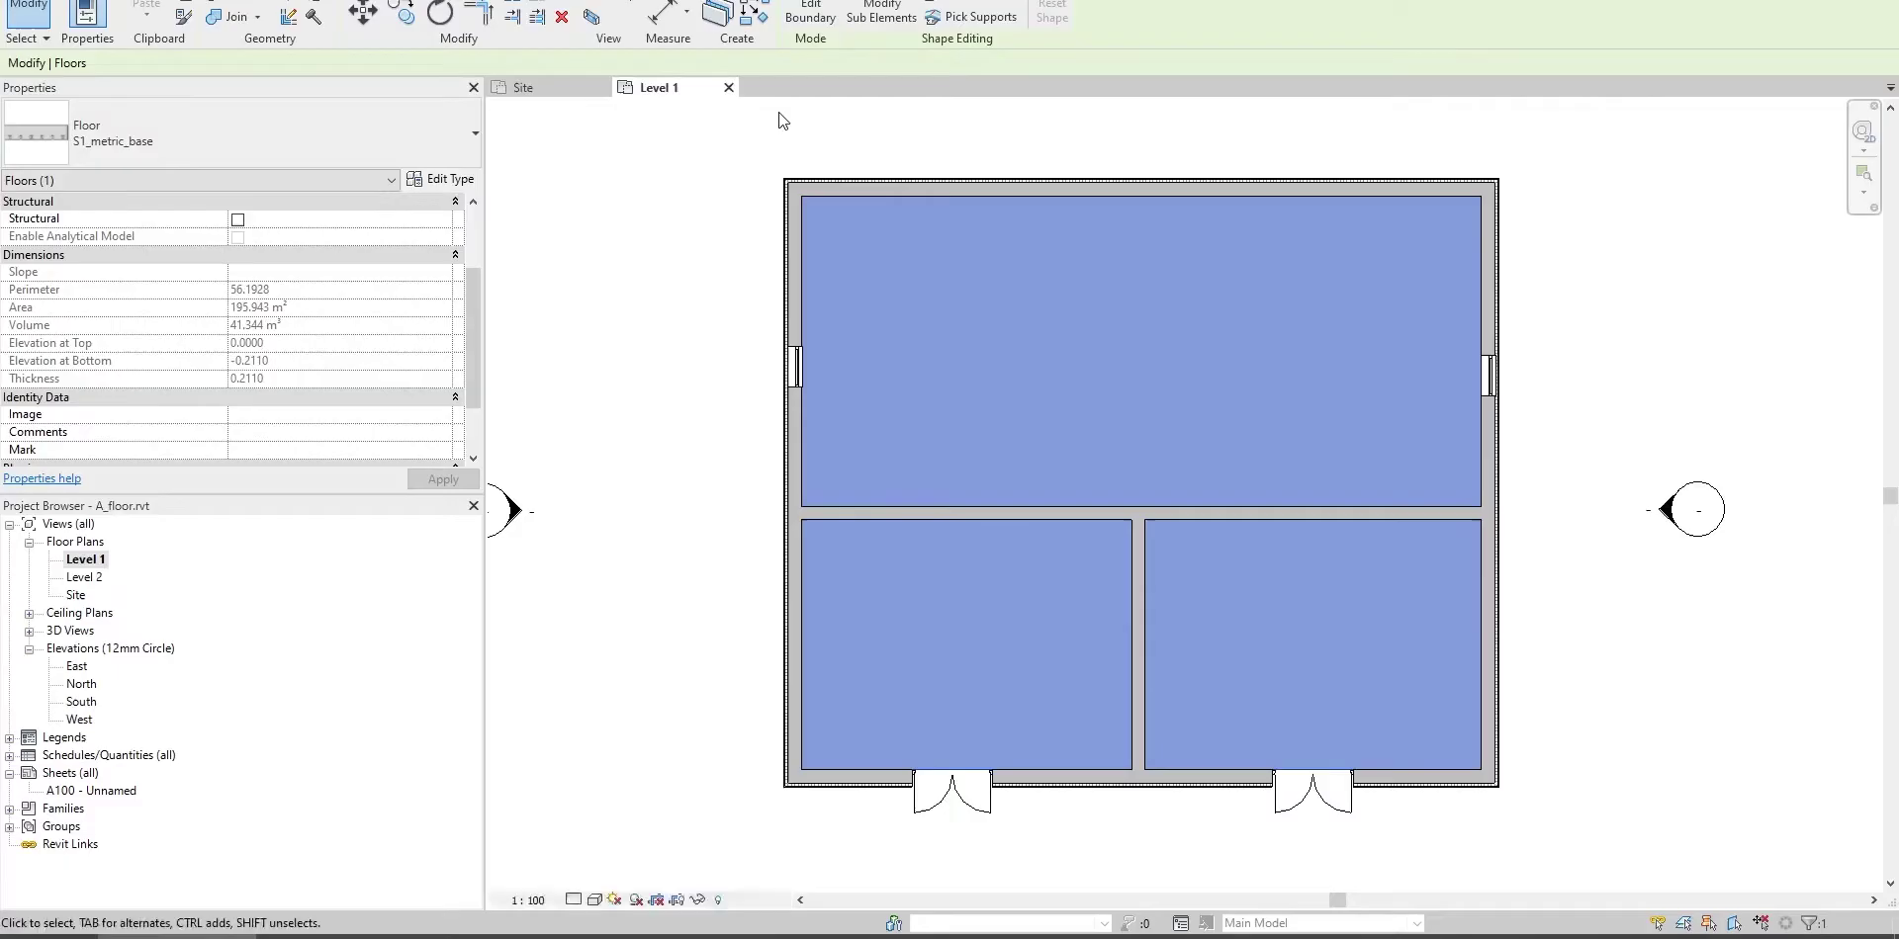
Close A_floor.rvt without saving and open Split _1A.rvt from the Practice Exam 1_Files folder.
left_click(728, 87)
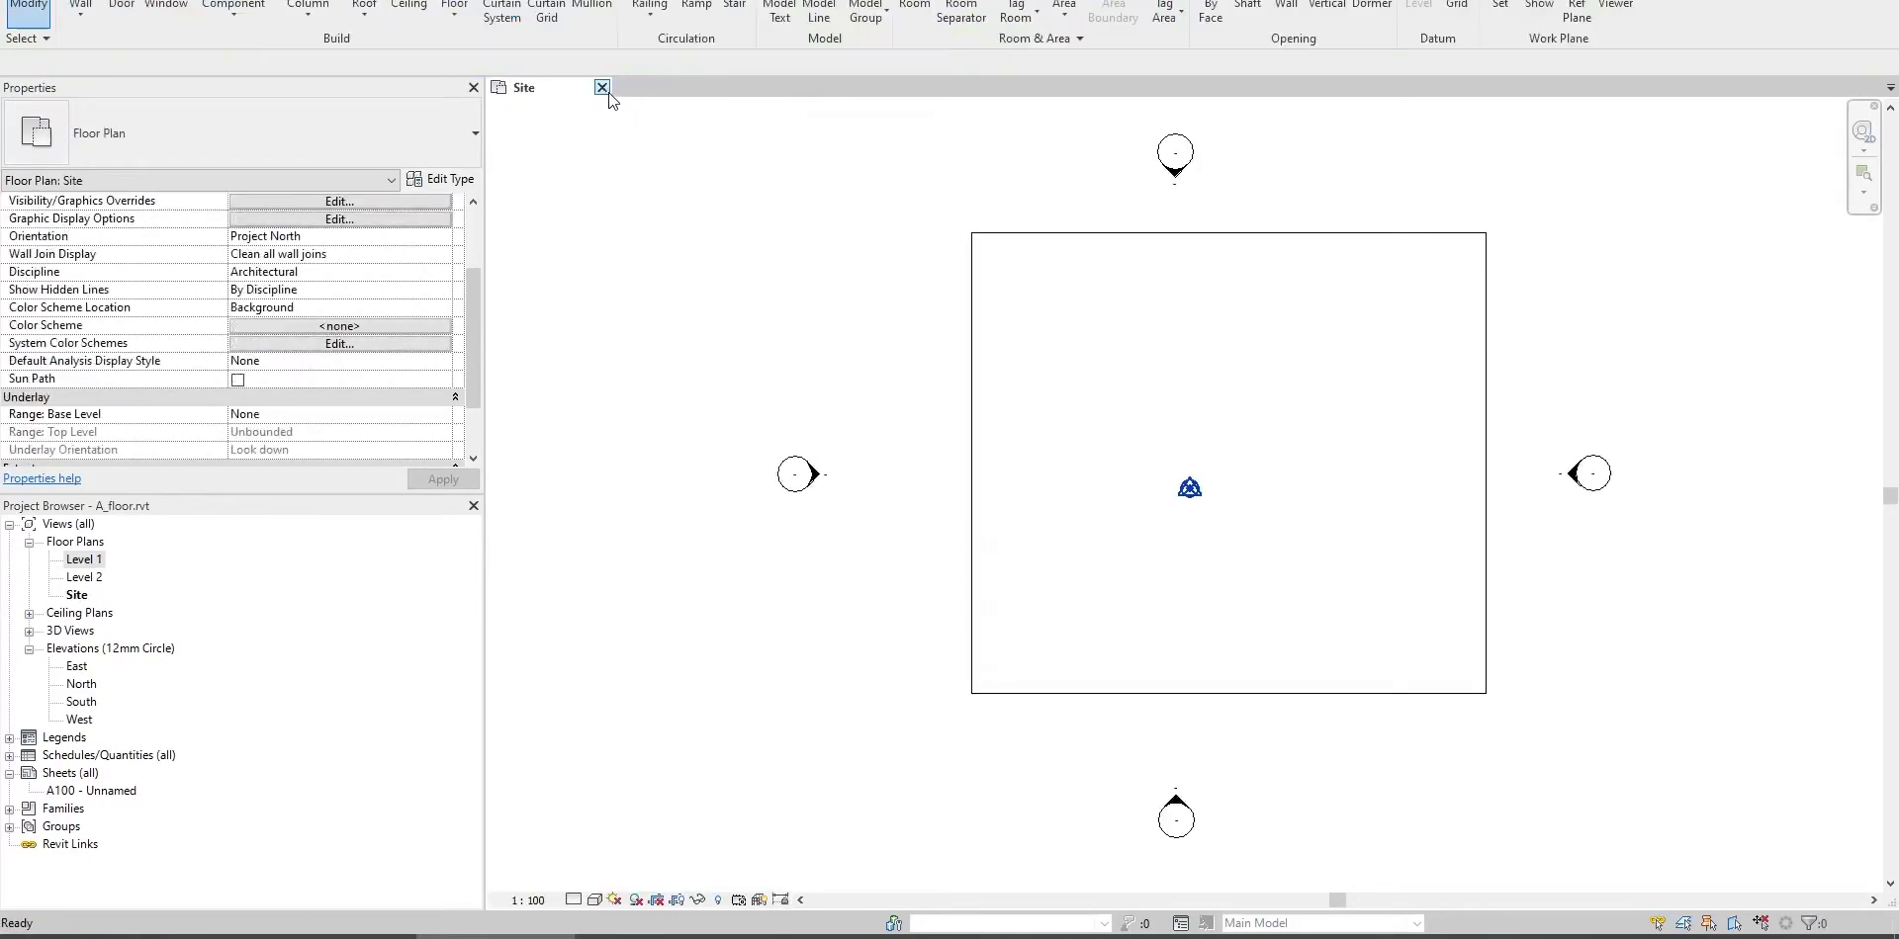
left_click(601, 87)
left_click(971, 431)
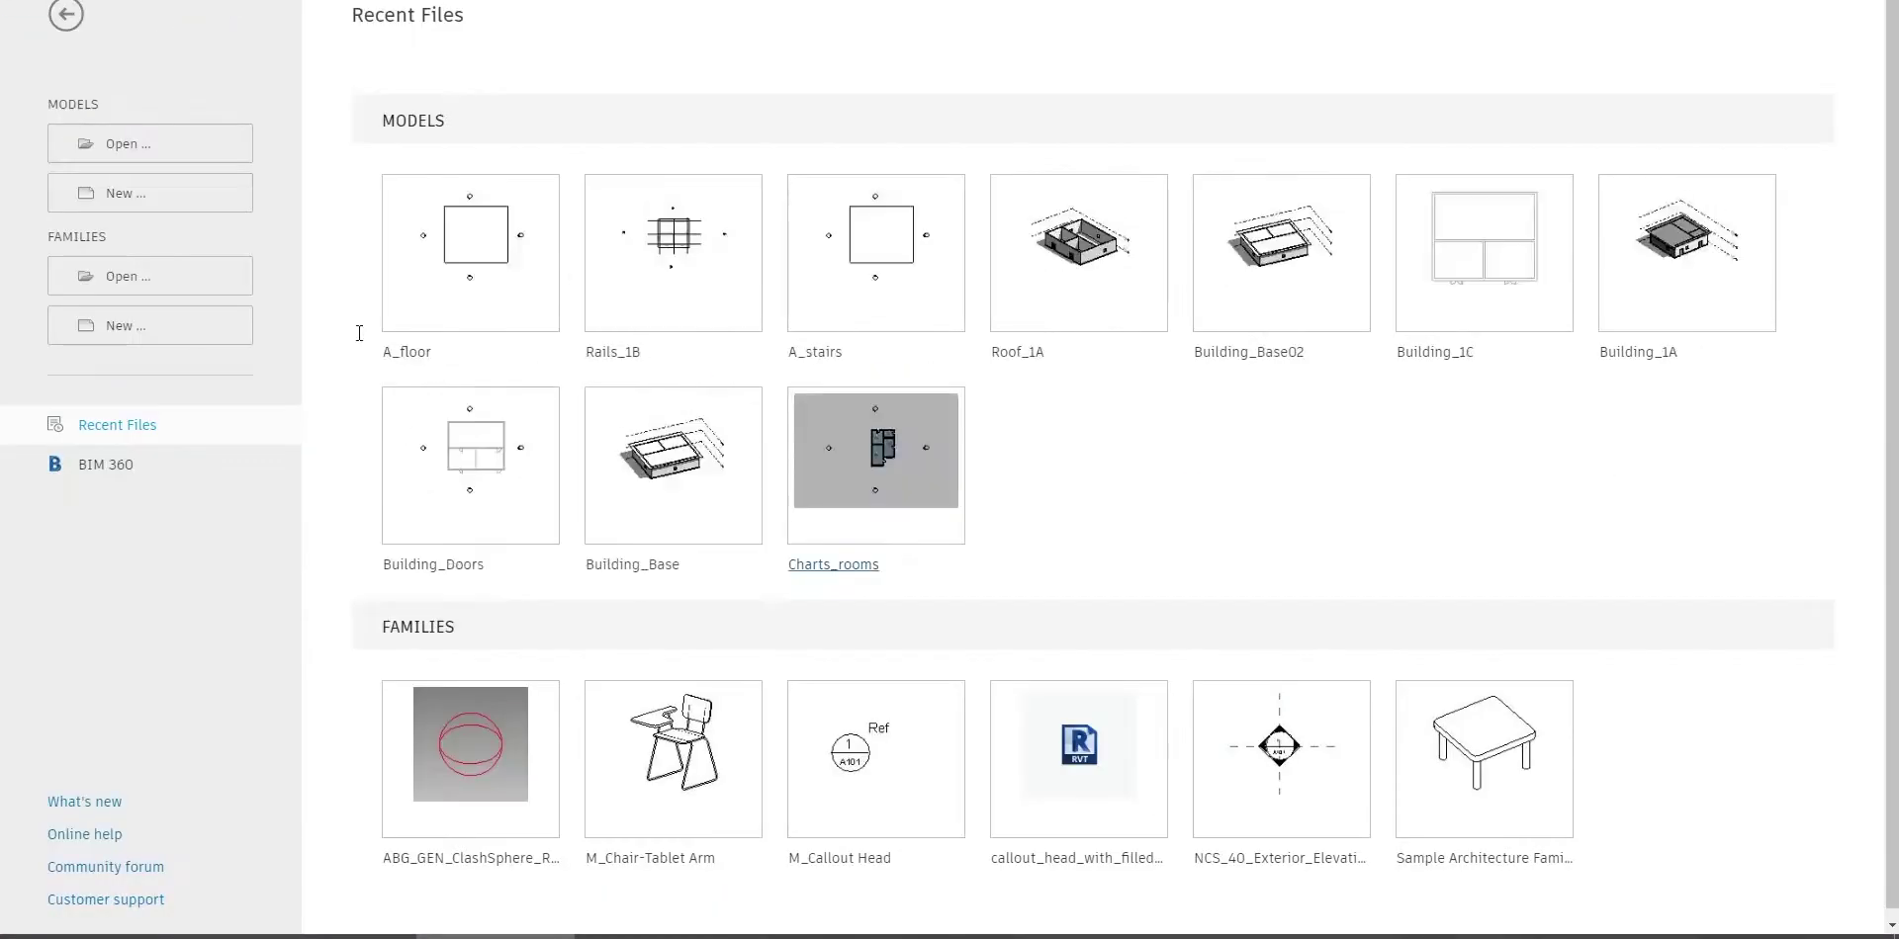
left_click(157, 148)
key("s")
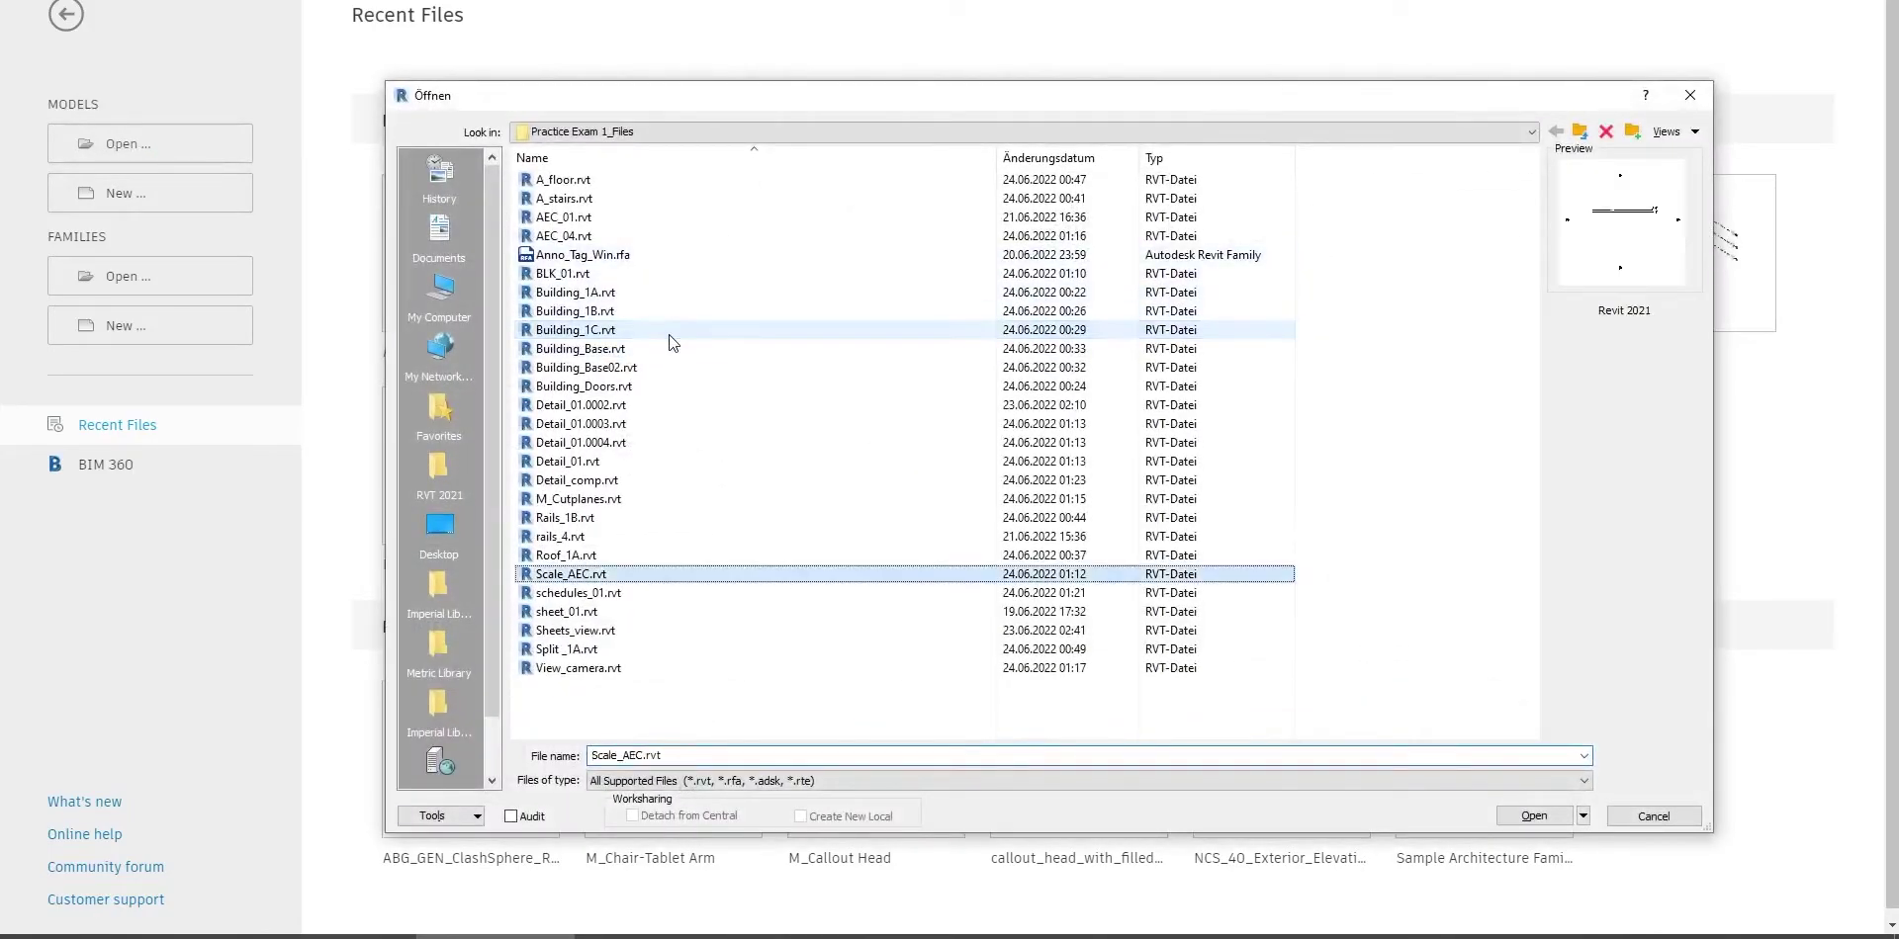
key("Down")
key("Down")
key("Down")
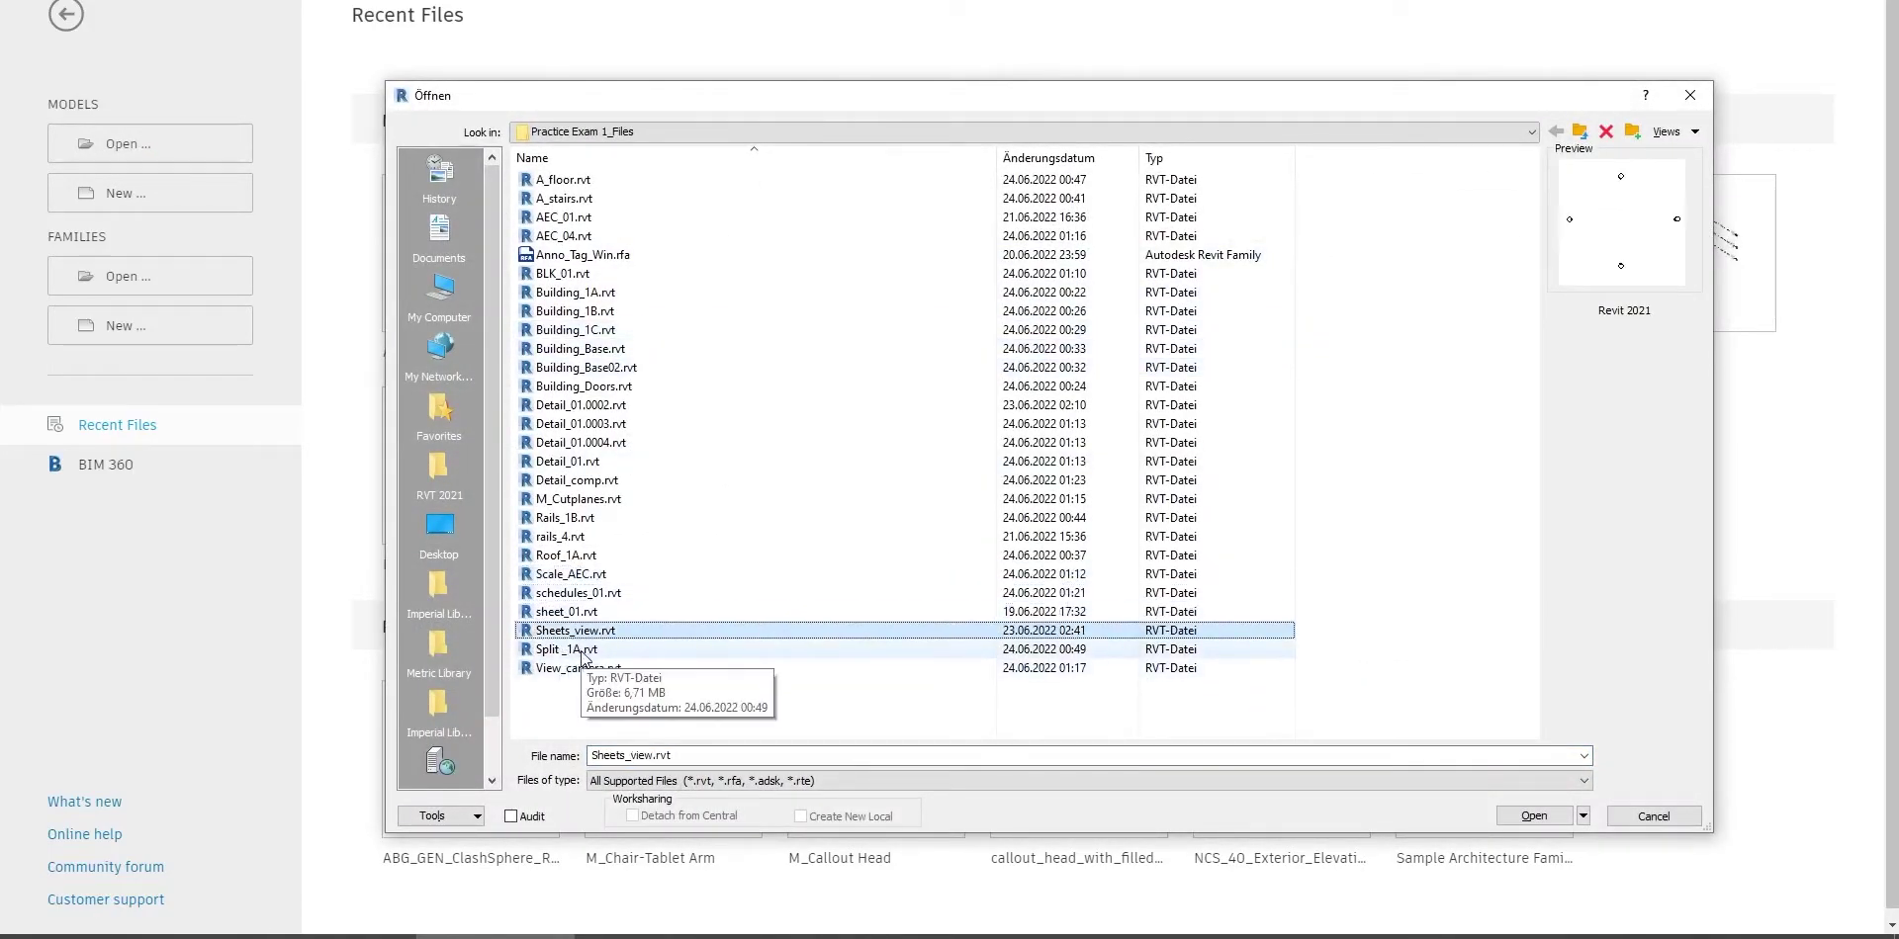
left_click(600, 655)
double_click(606, 654)
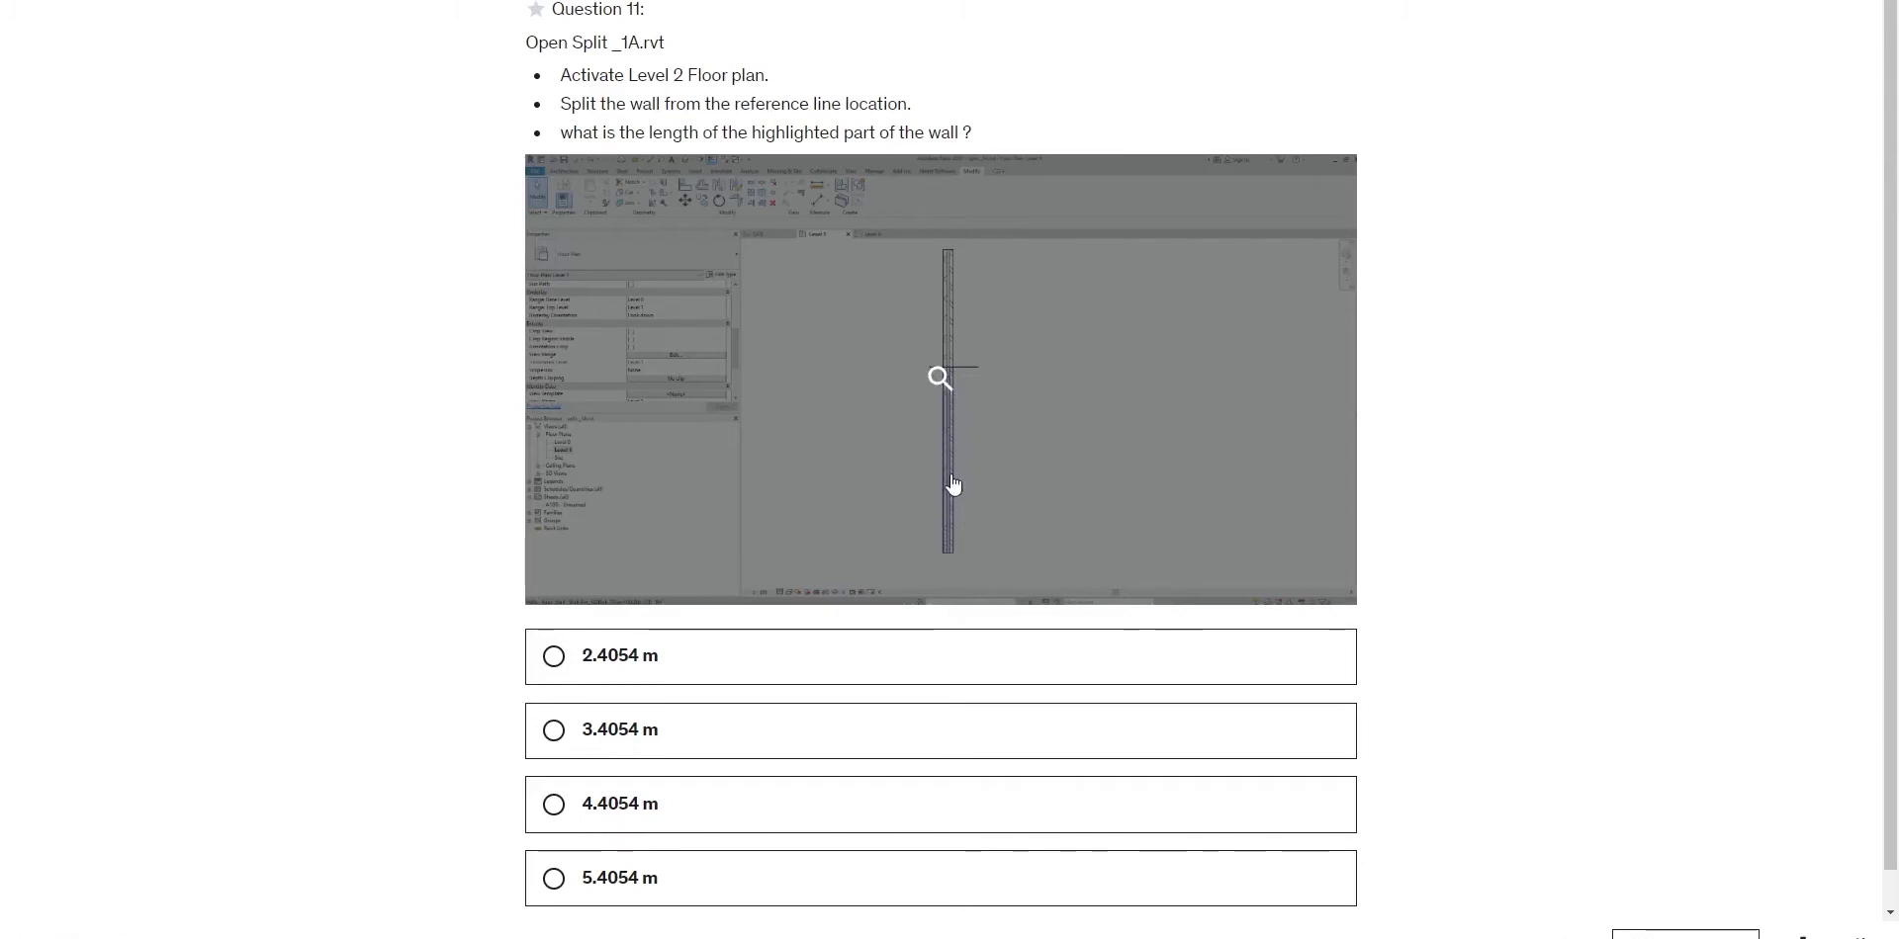
Add an aligned dimension in the Level 2 floor plan from the wall's lower end to the dashed reference line, placed beside the wall.
key("alt+Tab")
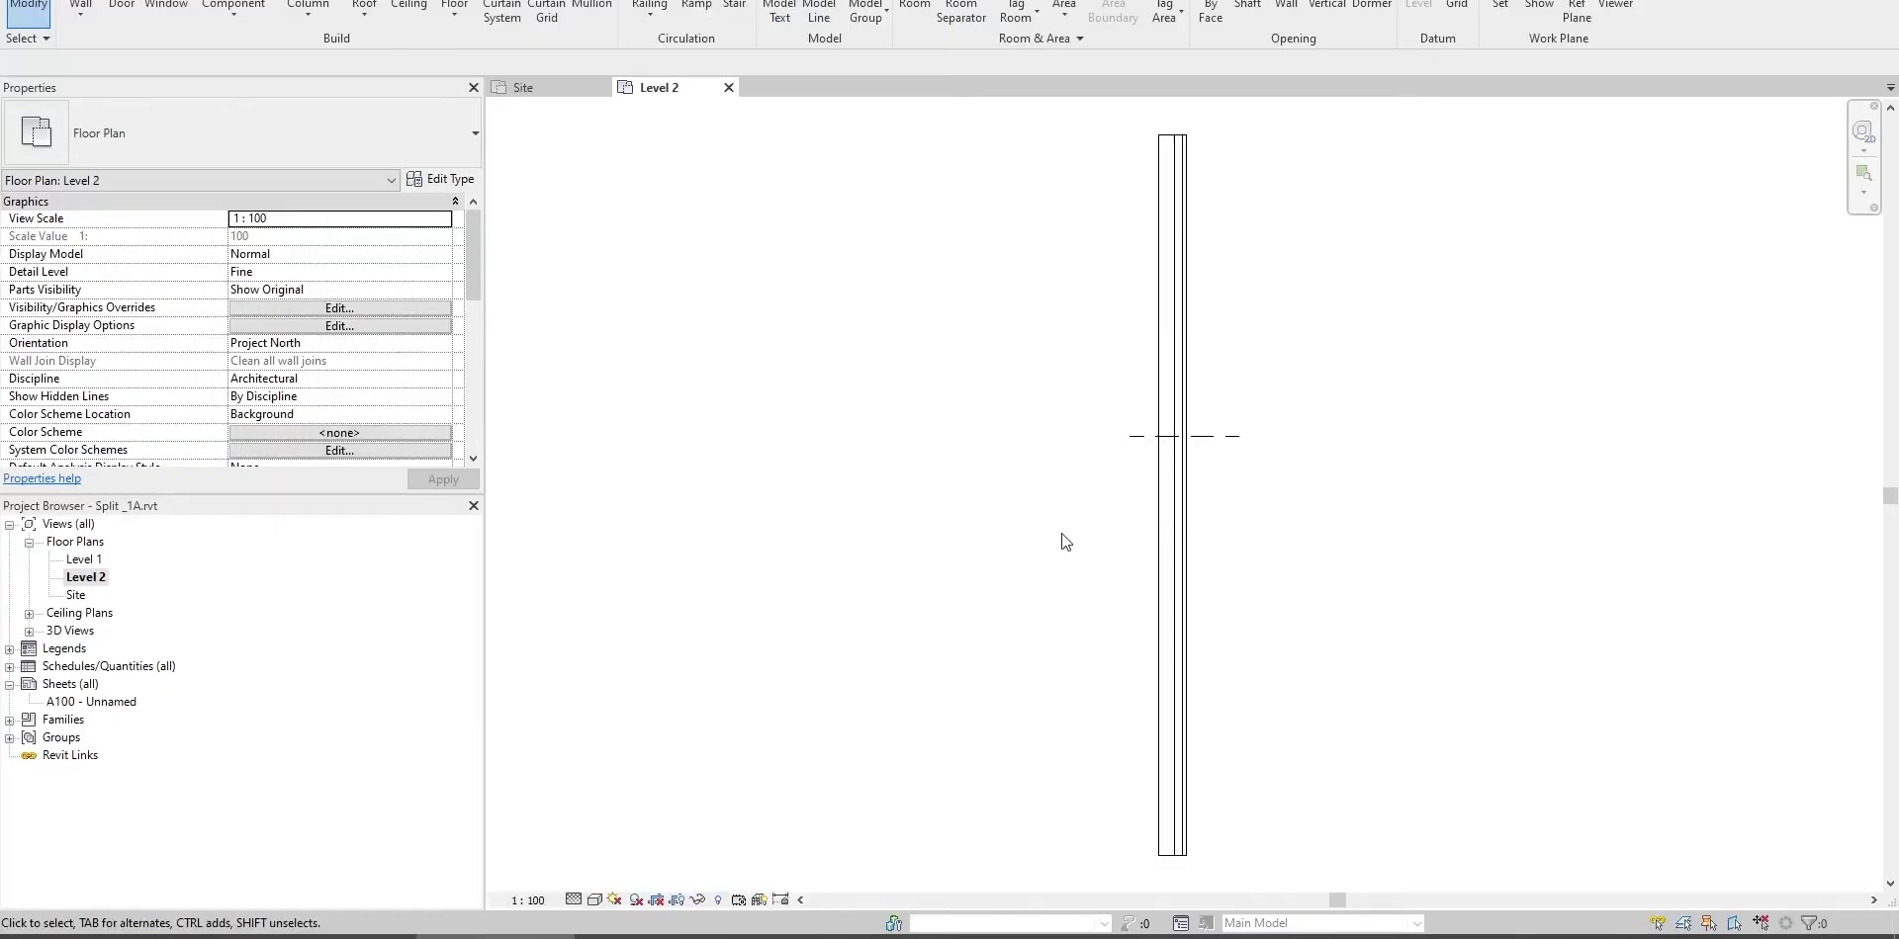
middle_click_drag(1059, 538, 947, 469)
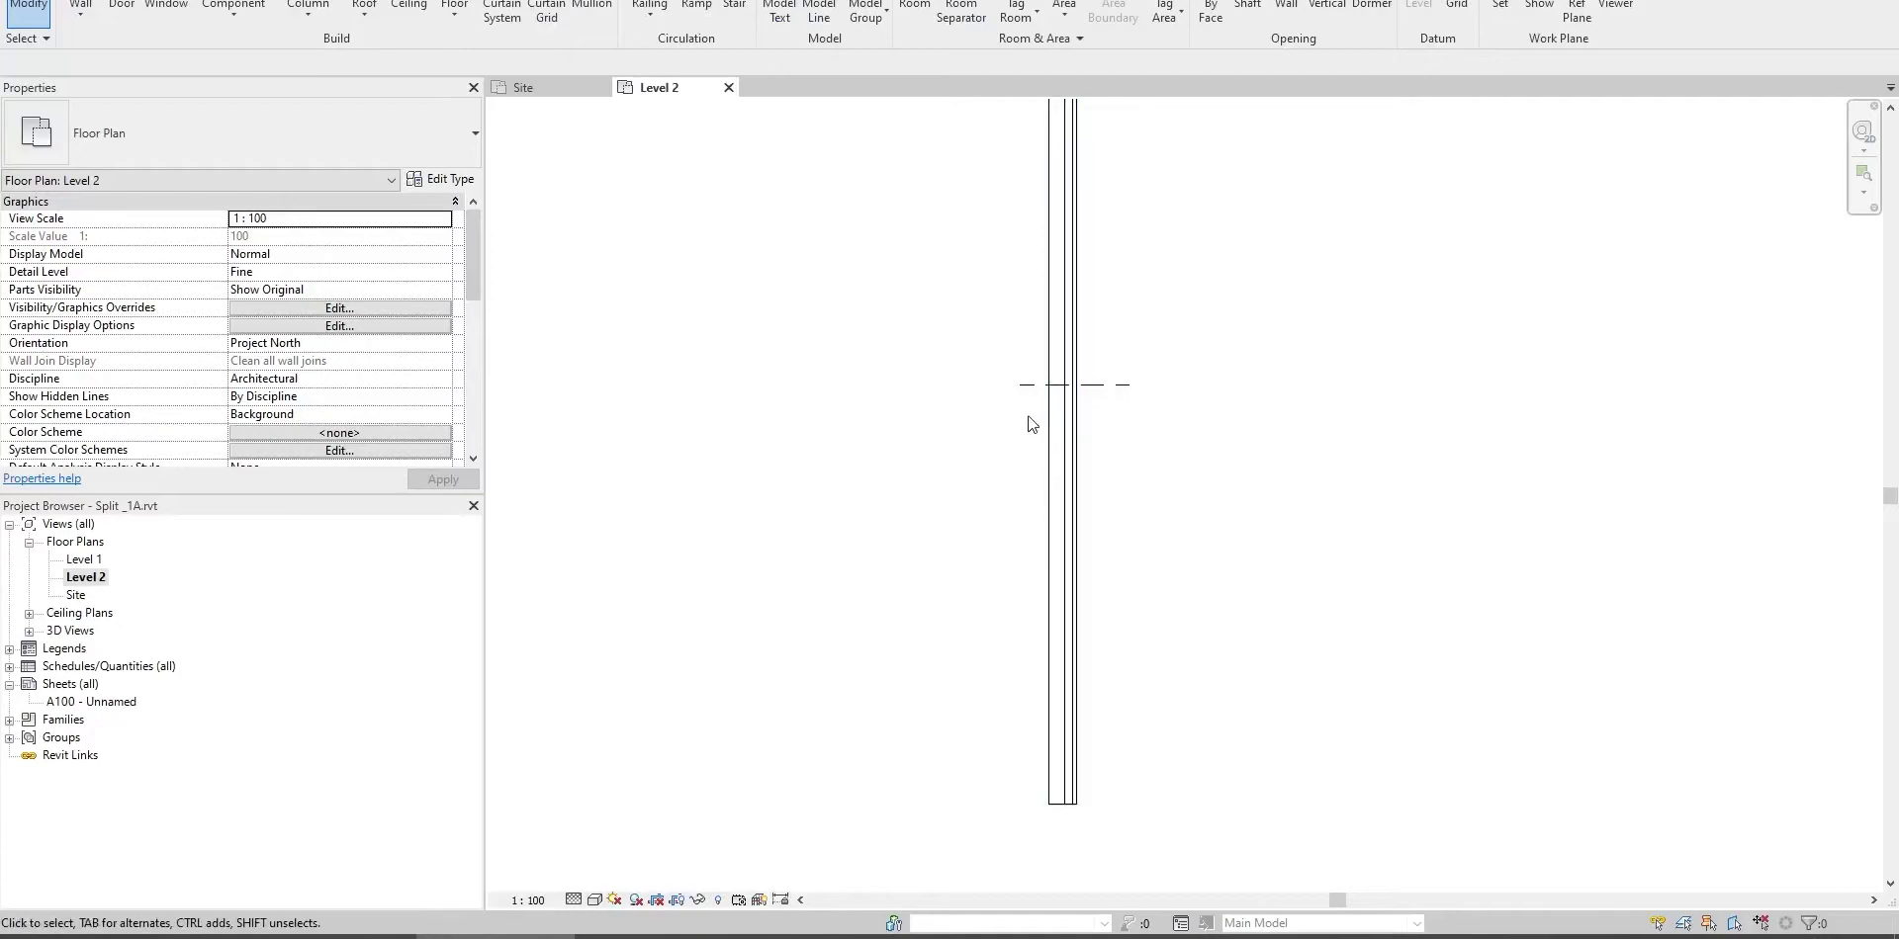
middle_click_drag(1026, 419, 970, 427)
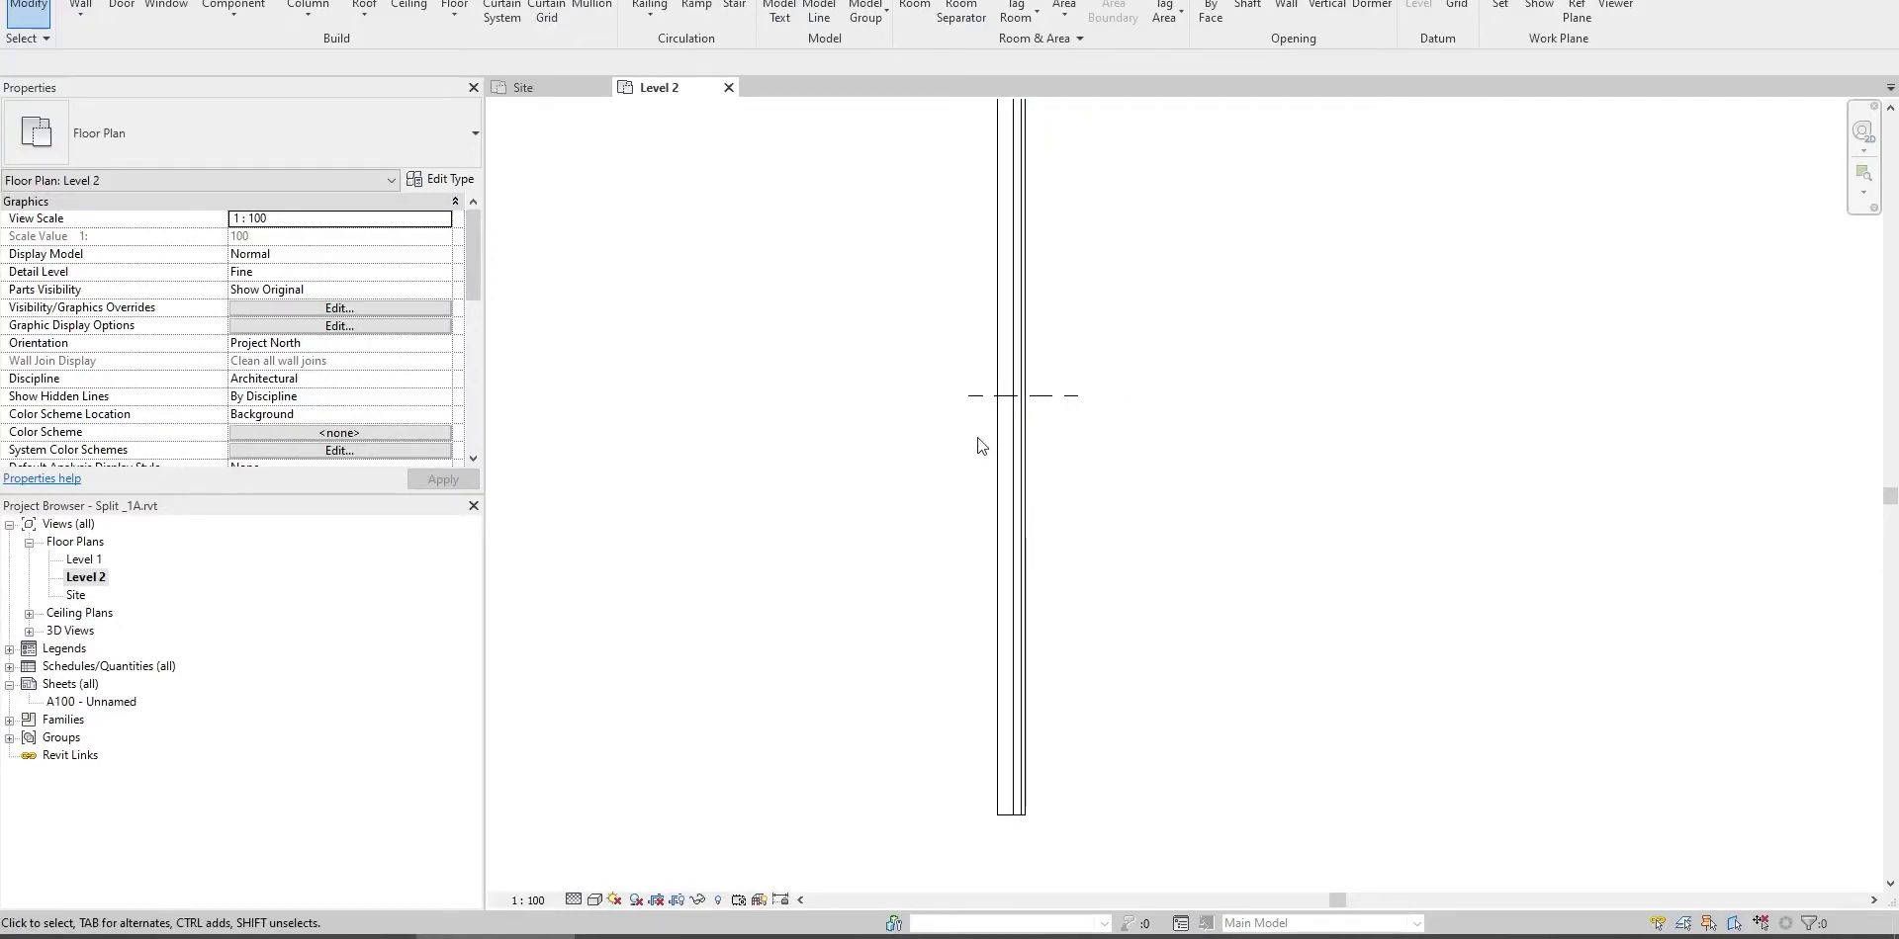
key("d")
key("i")
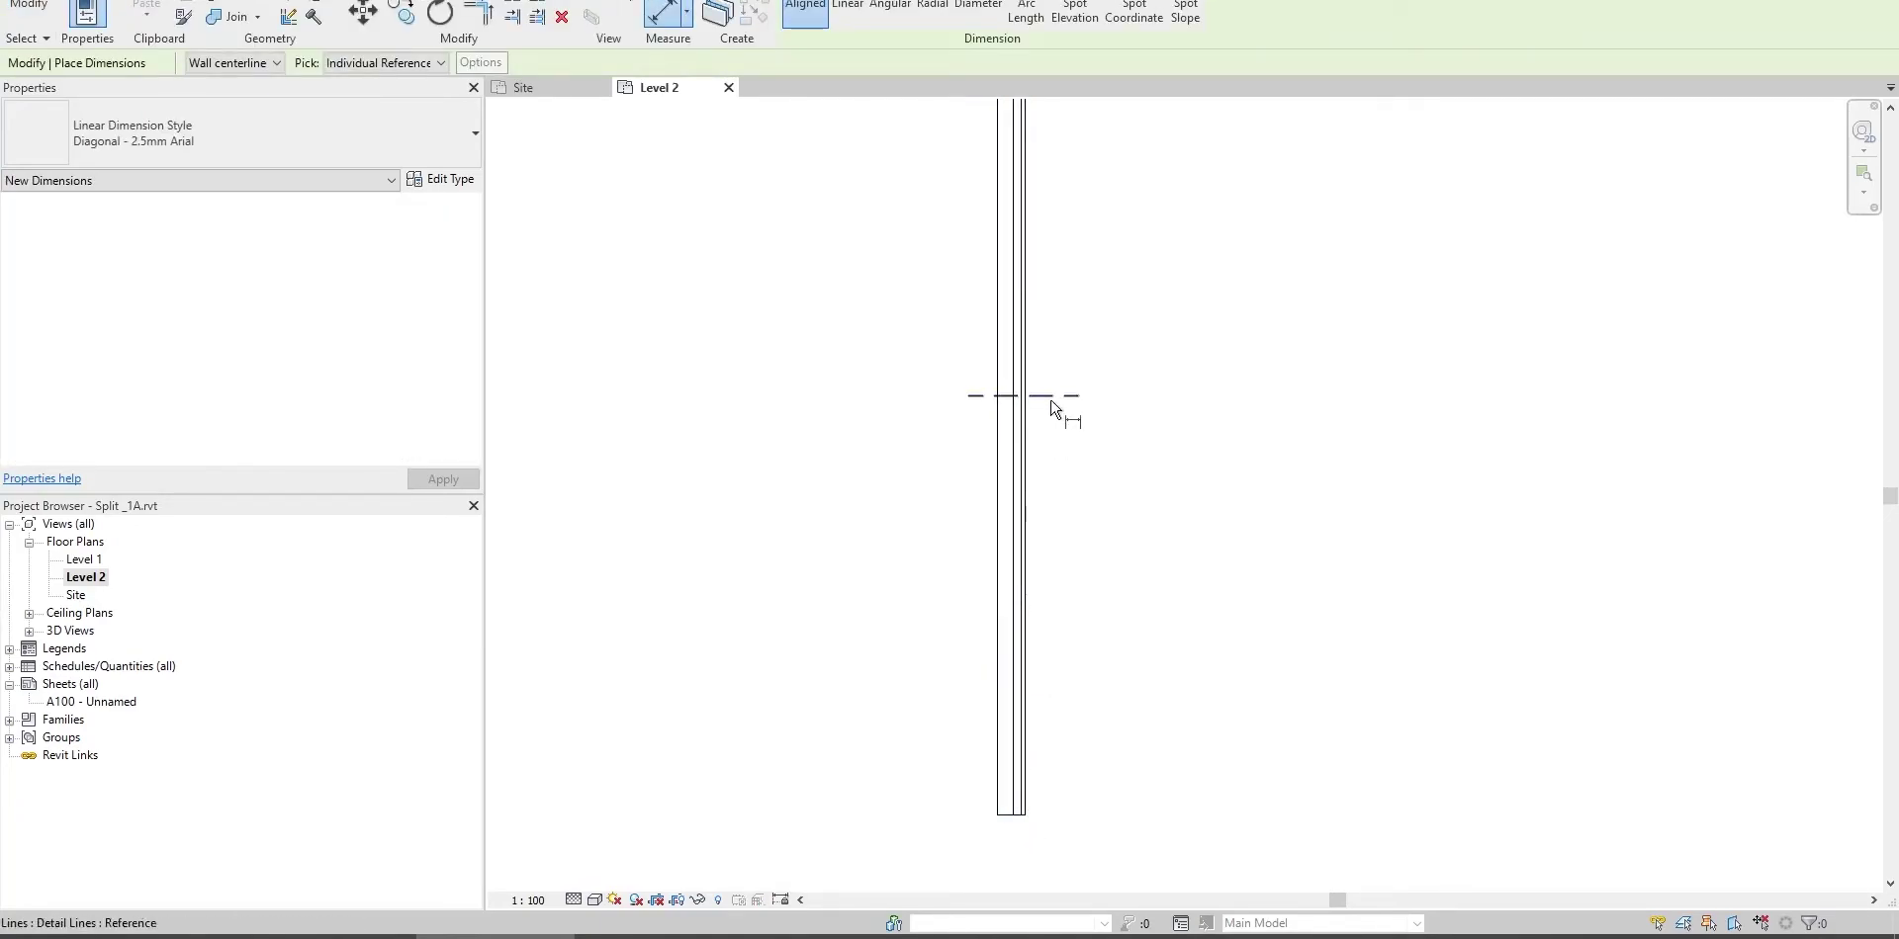
left_click(1010, 825)
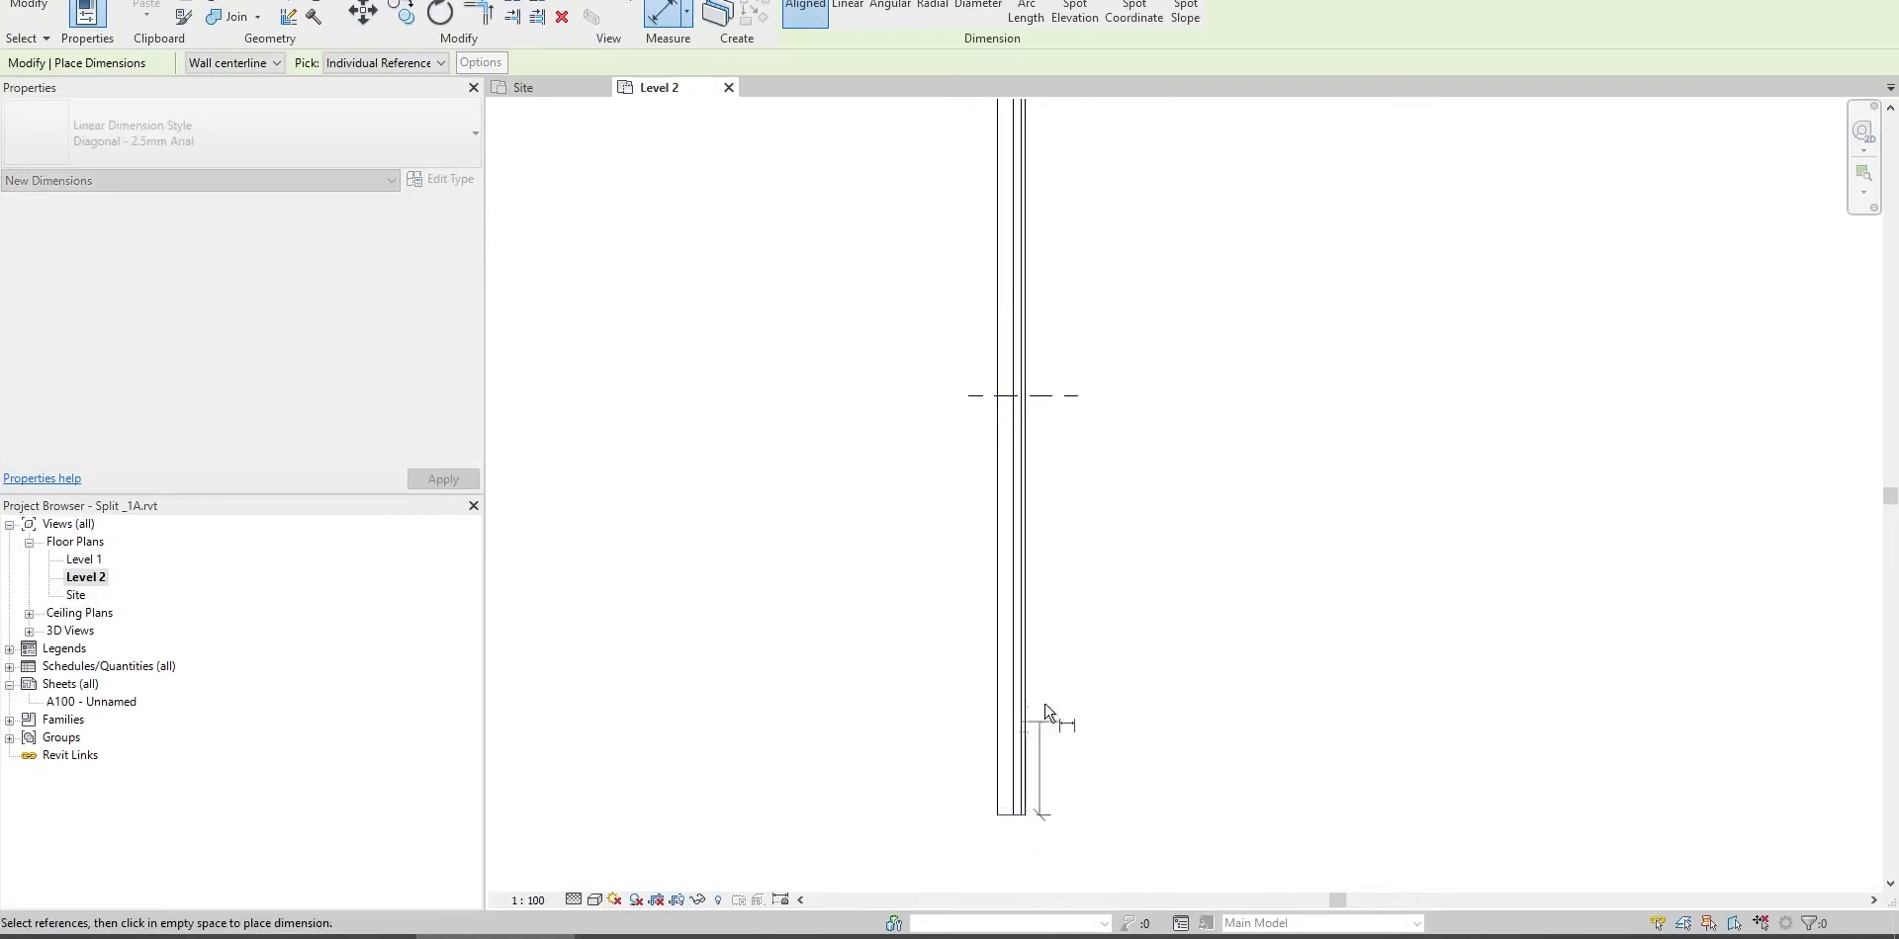
left_click(1053, 399)
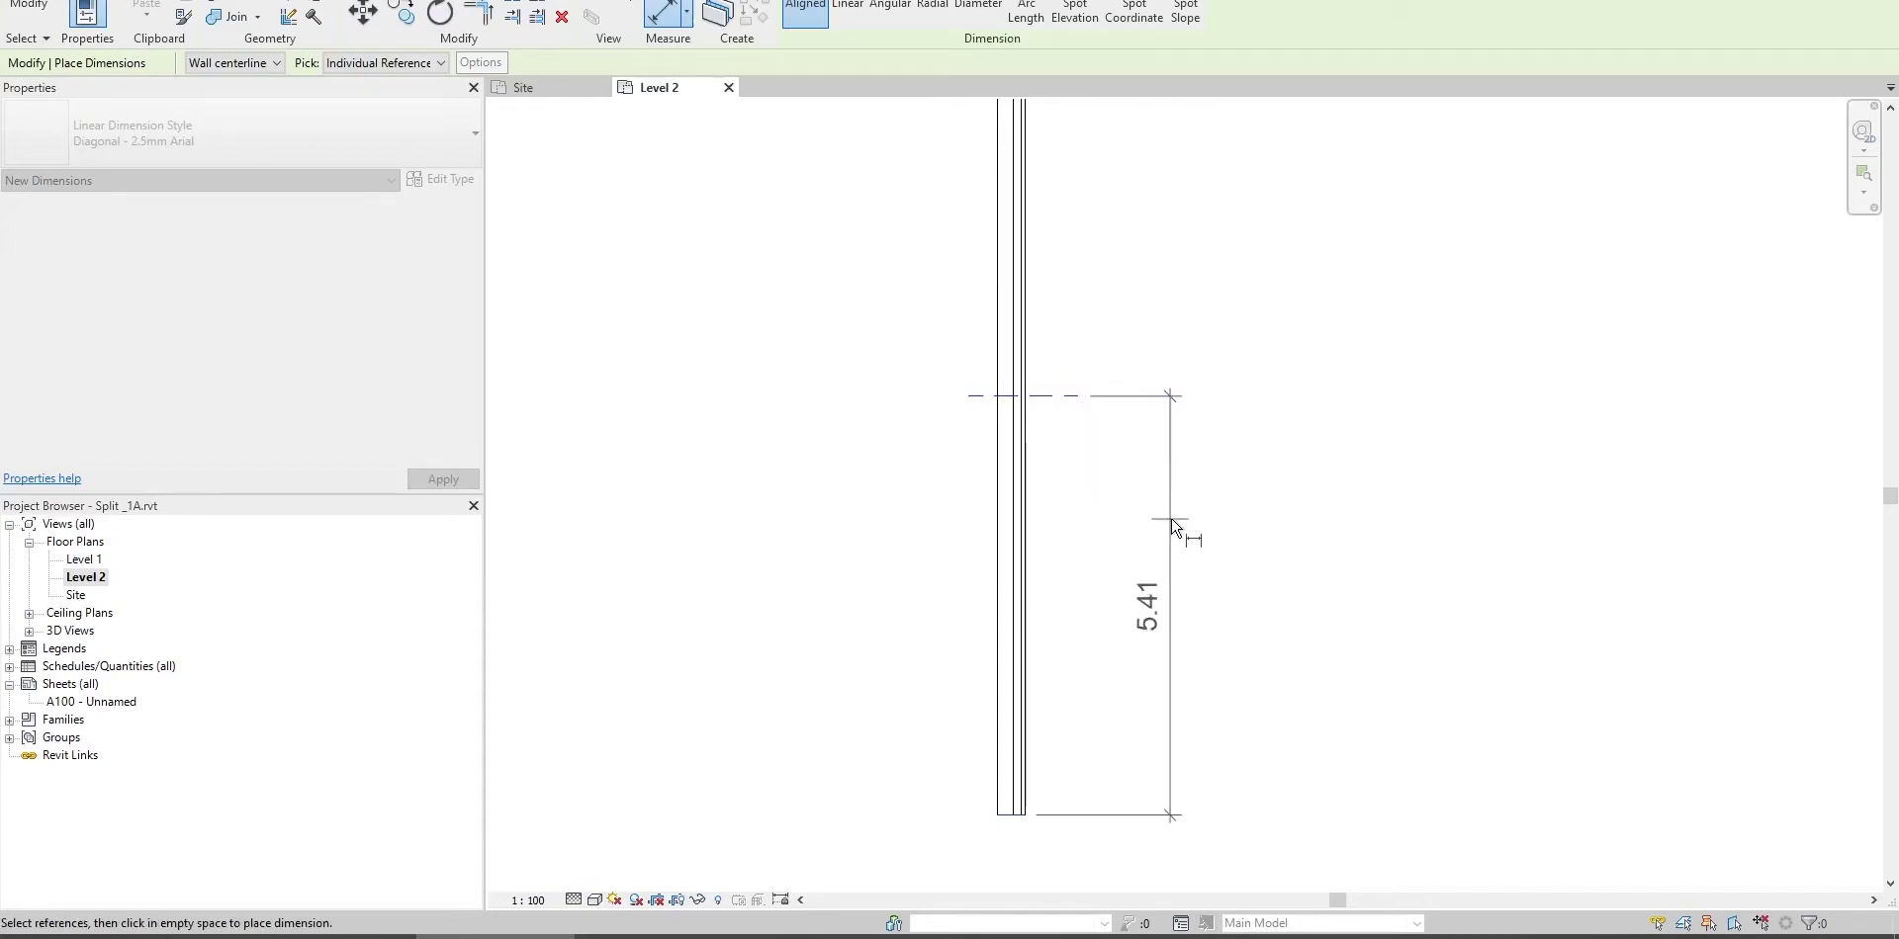
left_click(1188, 535)
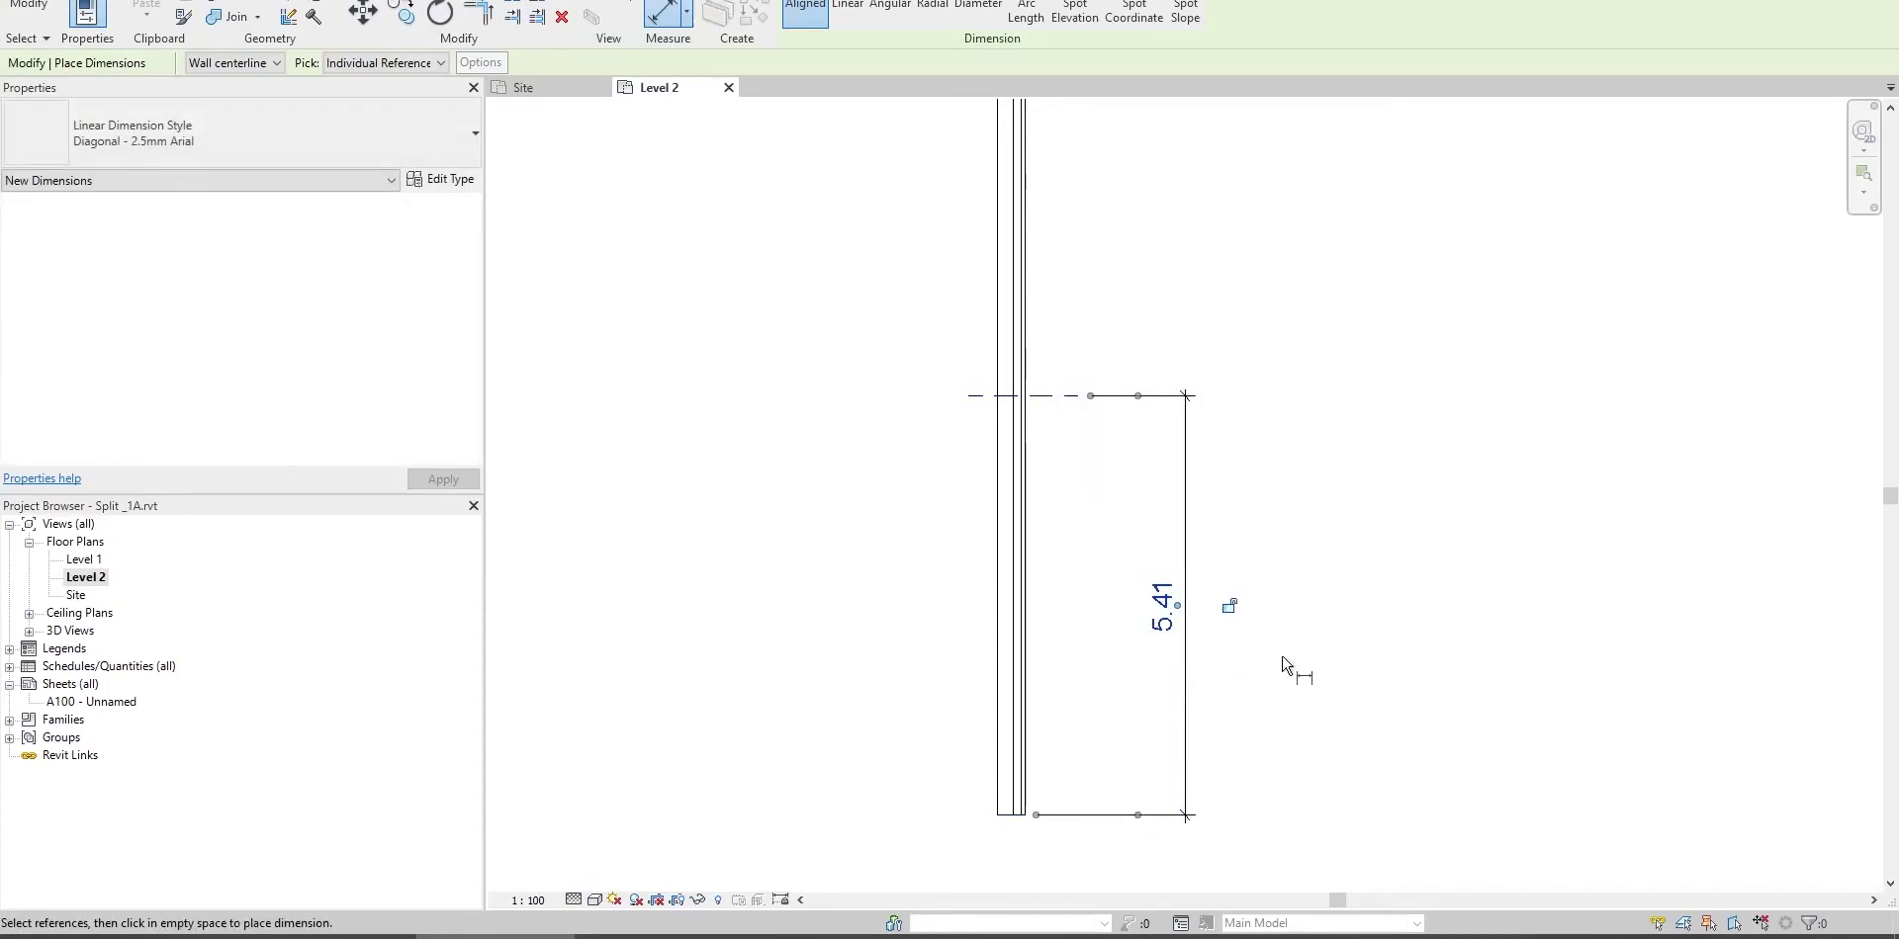
middle_click_drag(1216, 686, 1029, 692)
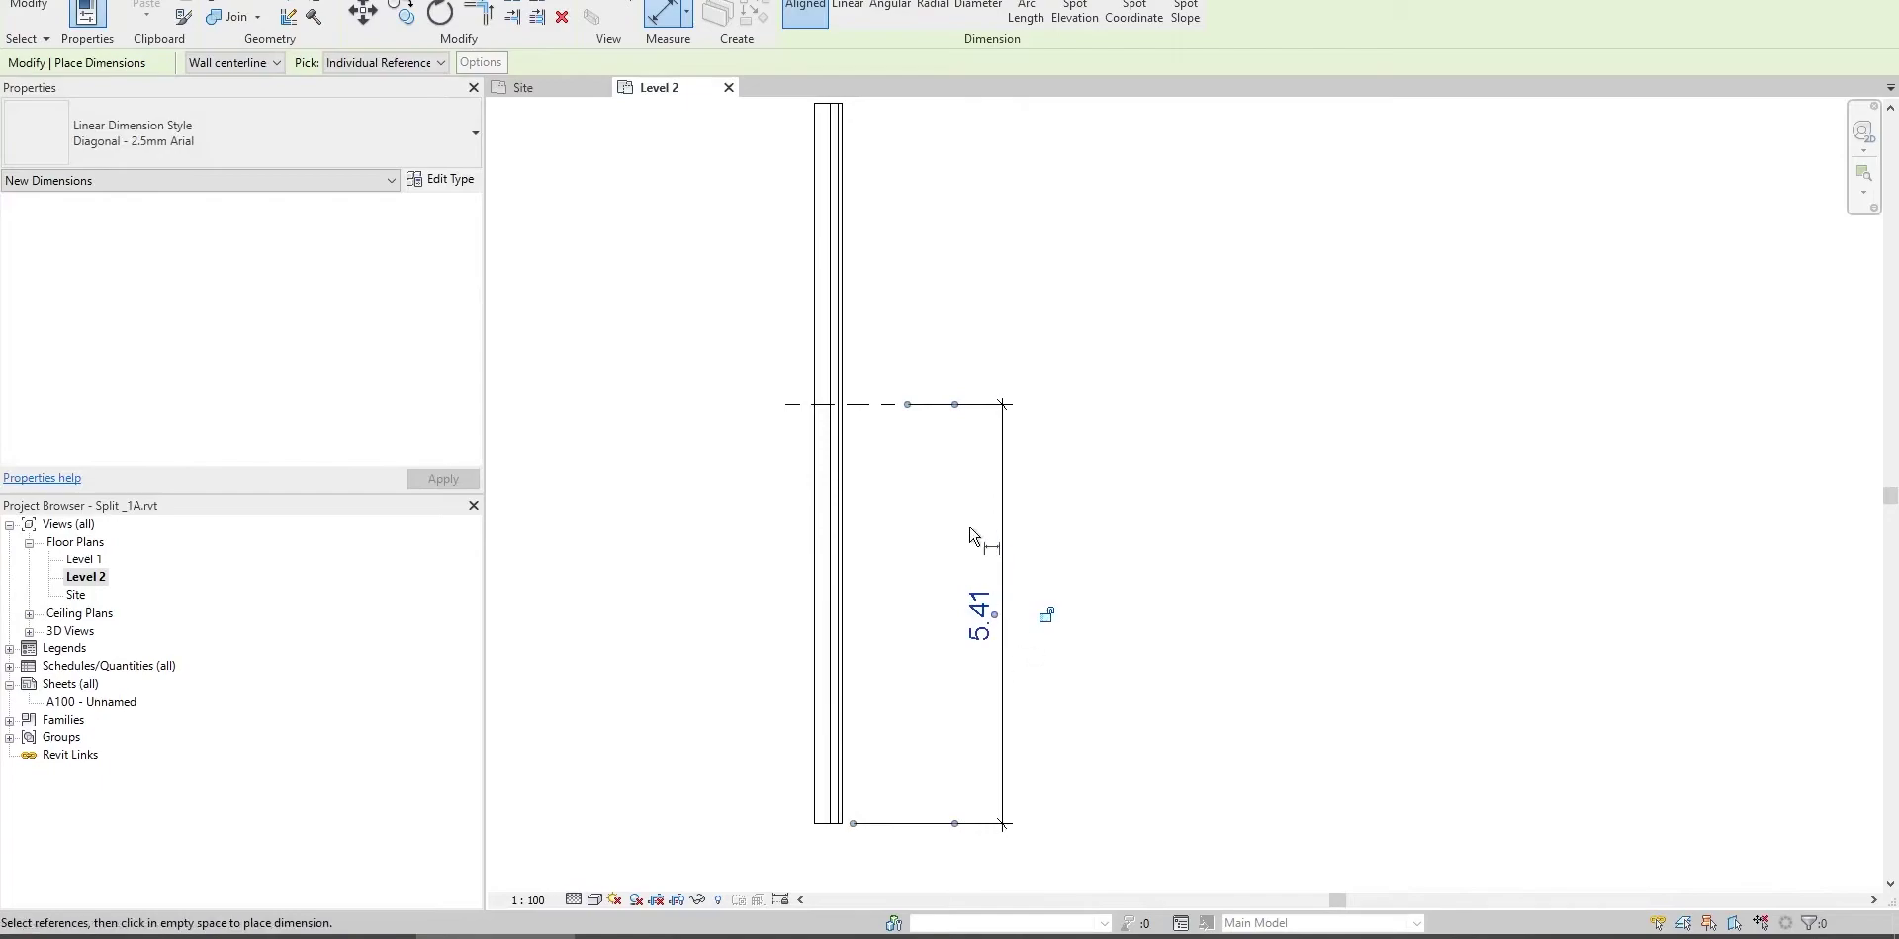
middle_click_drag(979, 538, 1113, 547)
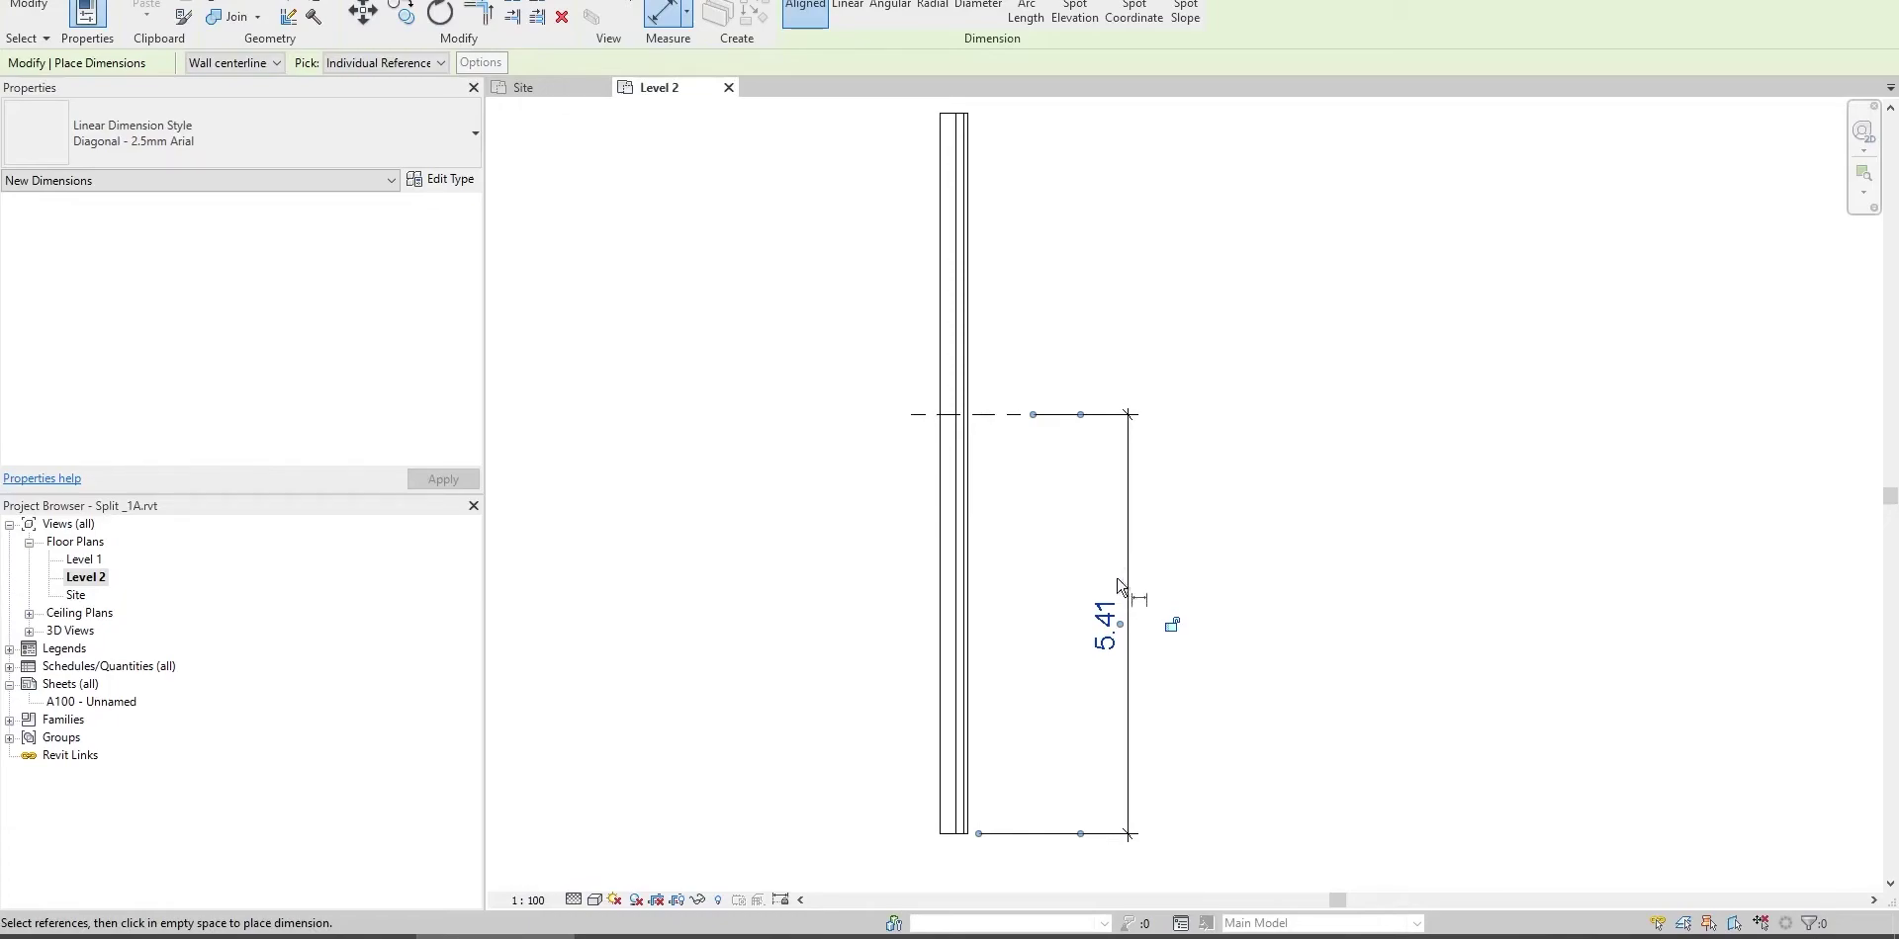
middle_click_drag(1127, 583, 1135, 585)
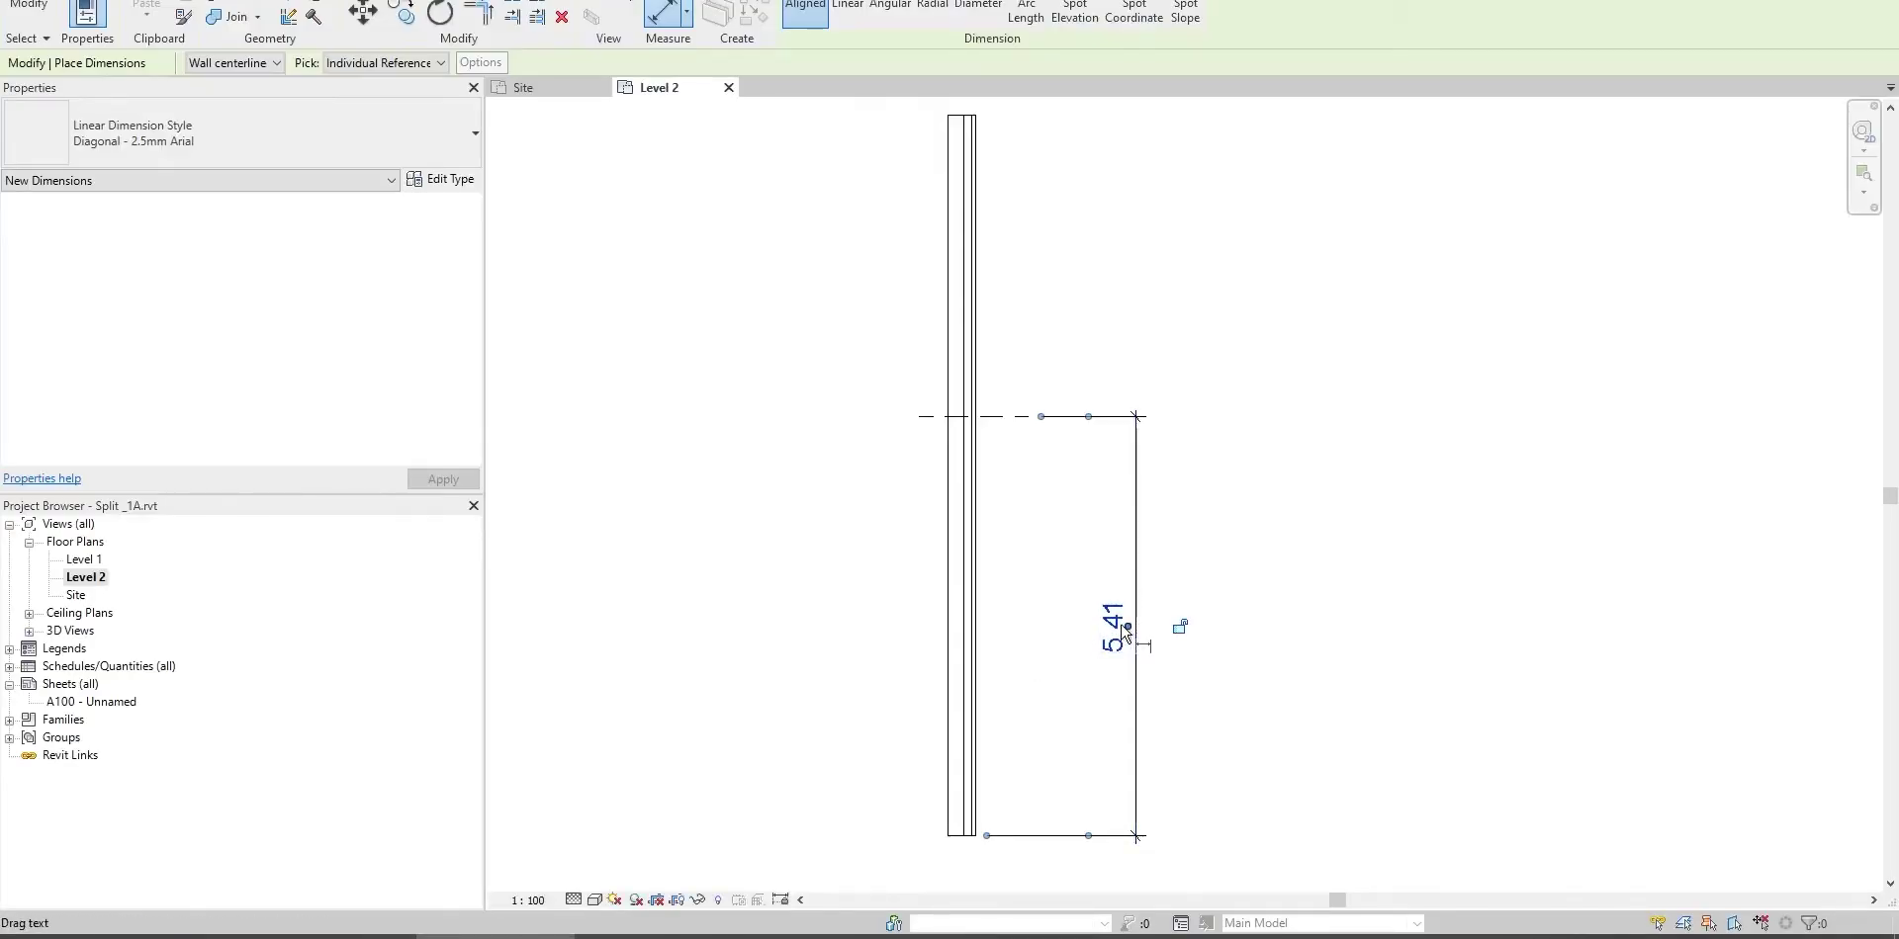
scroll(1117, 628, "down", 1)
key("Escape")
key("Escape")
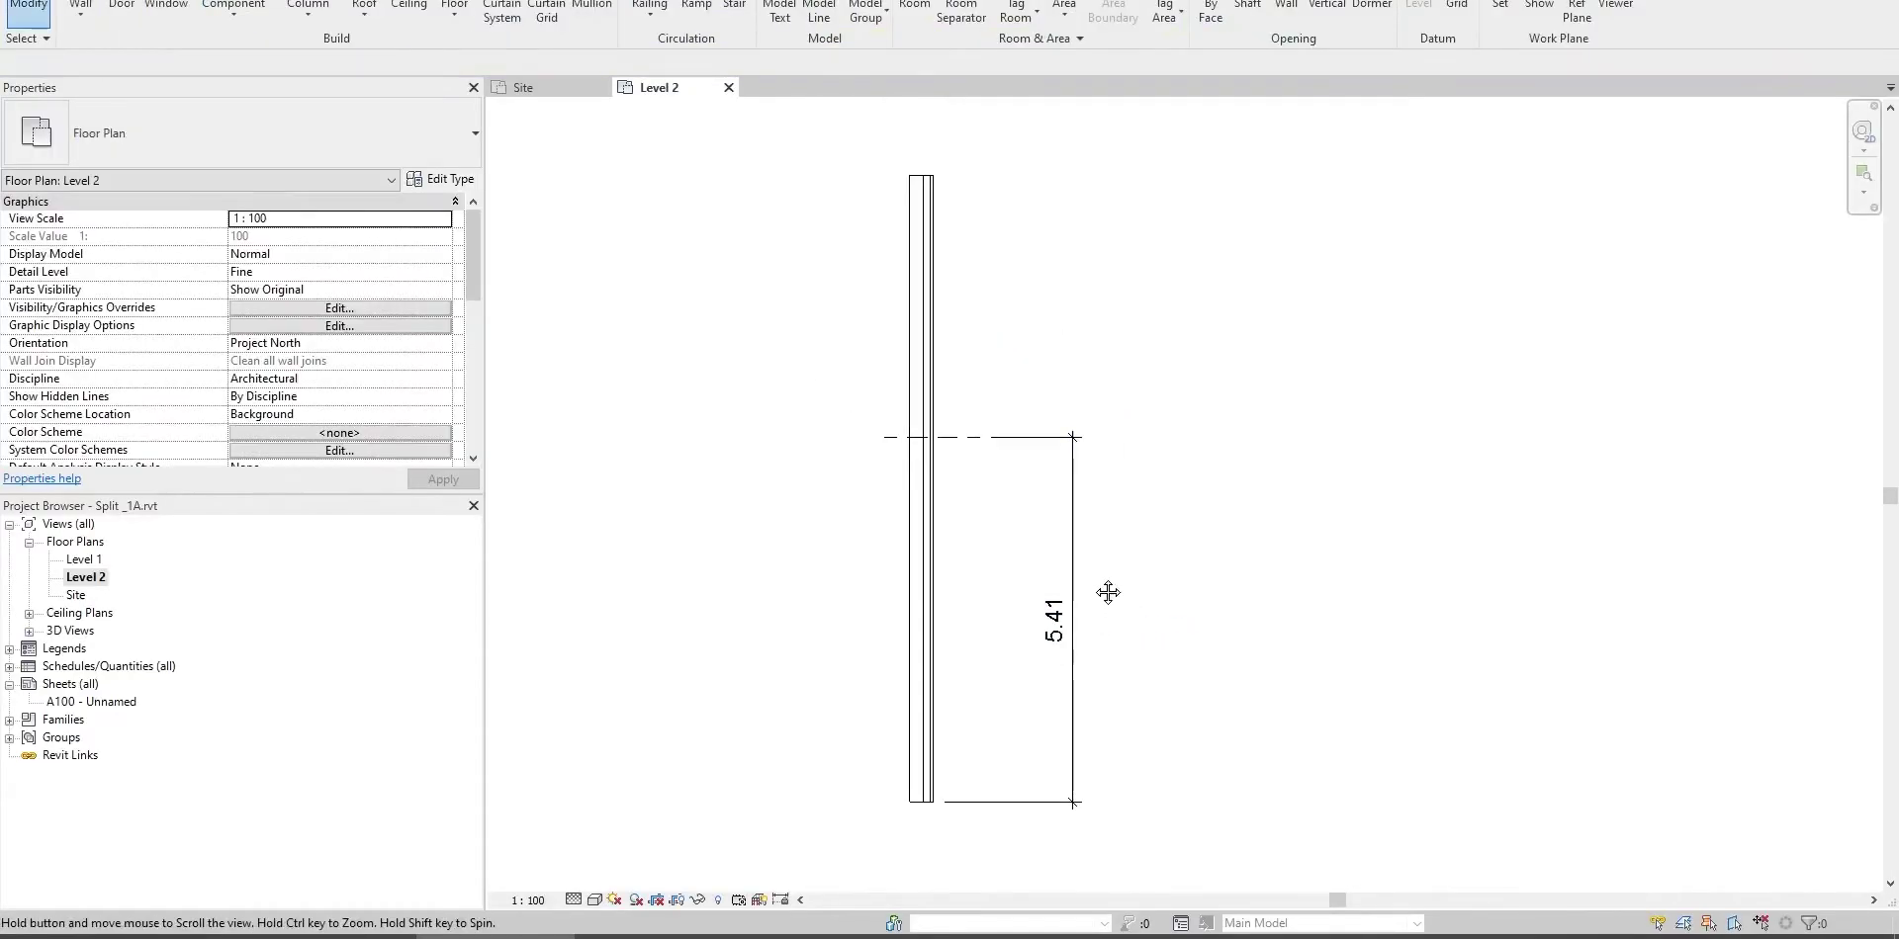
Set the project length units to custom rounding with an increment of 0.0001 in meters.
middle_click_drag(1097, 580, 1131, 466)
key("u")
key("n")
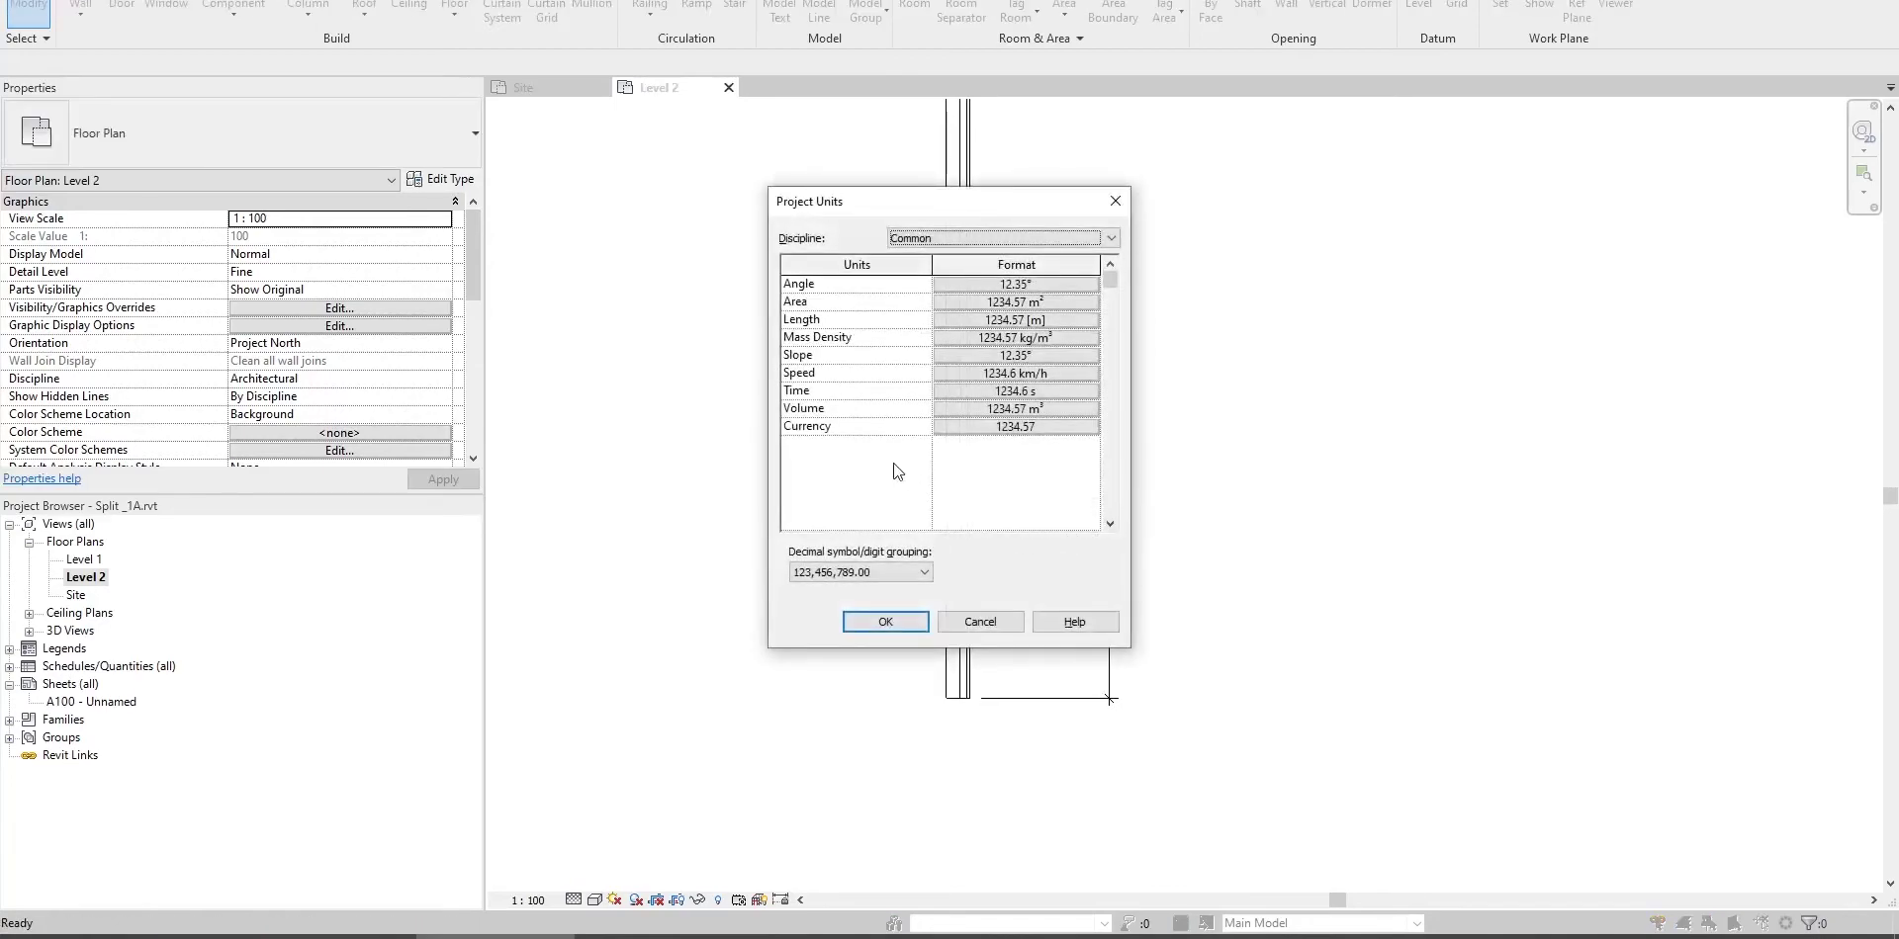
left_click_drag(951, 211, 1172, 185)
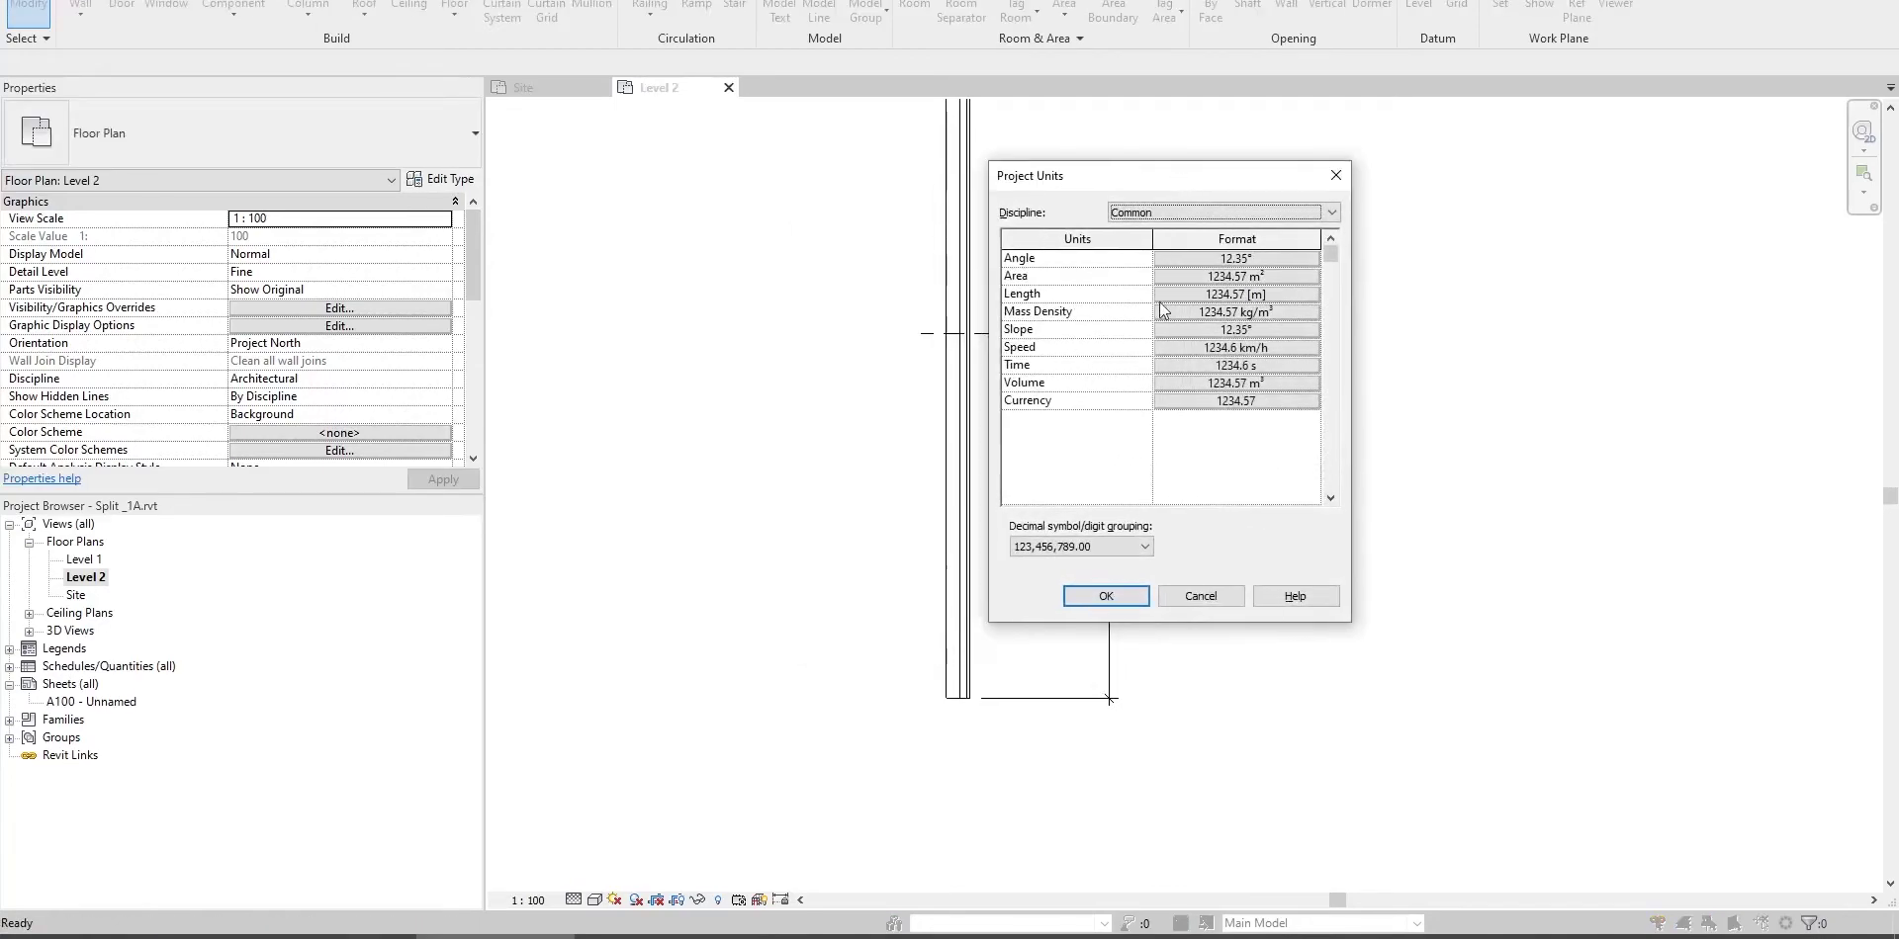
left_click(1196, 292)
left_click(1085, 345)
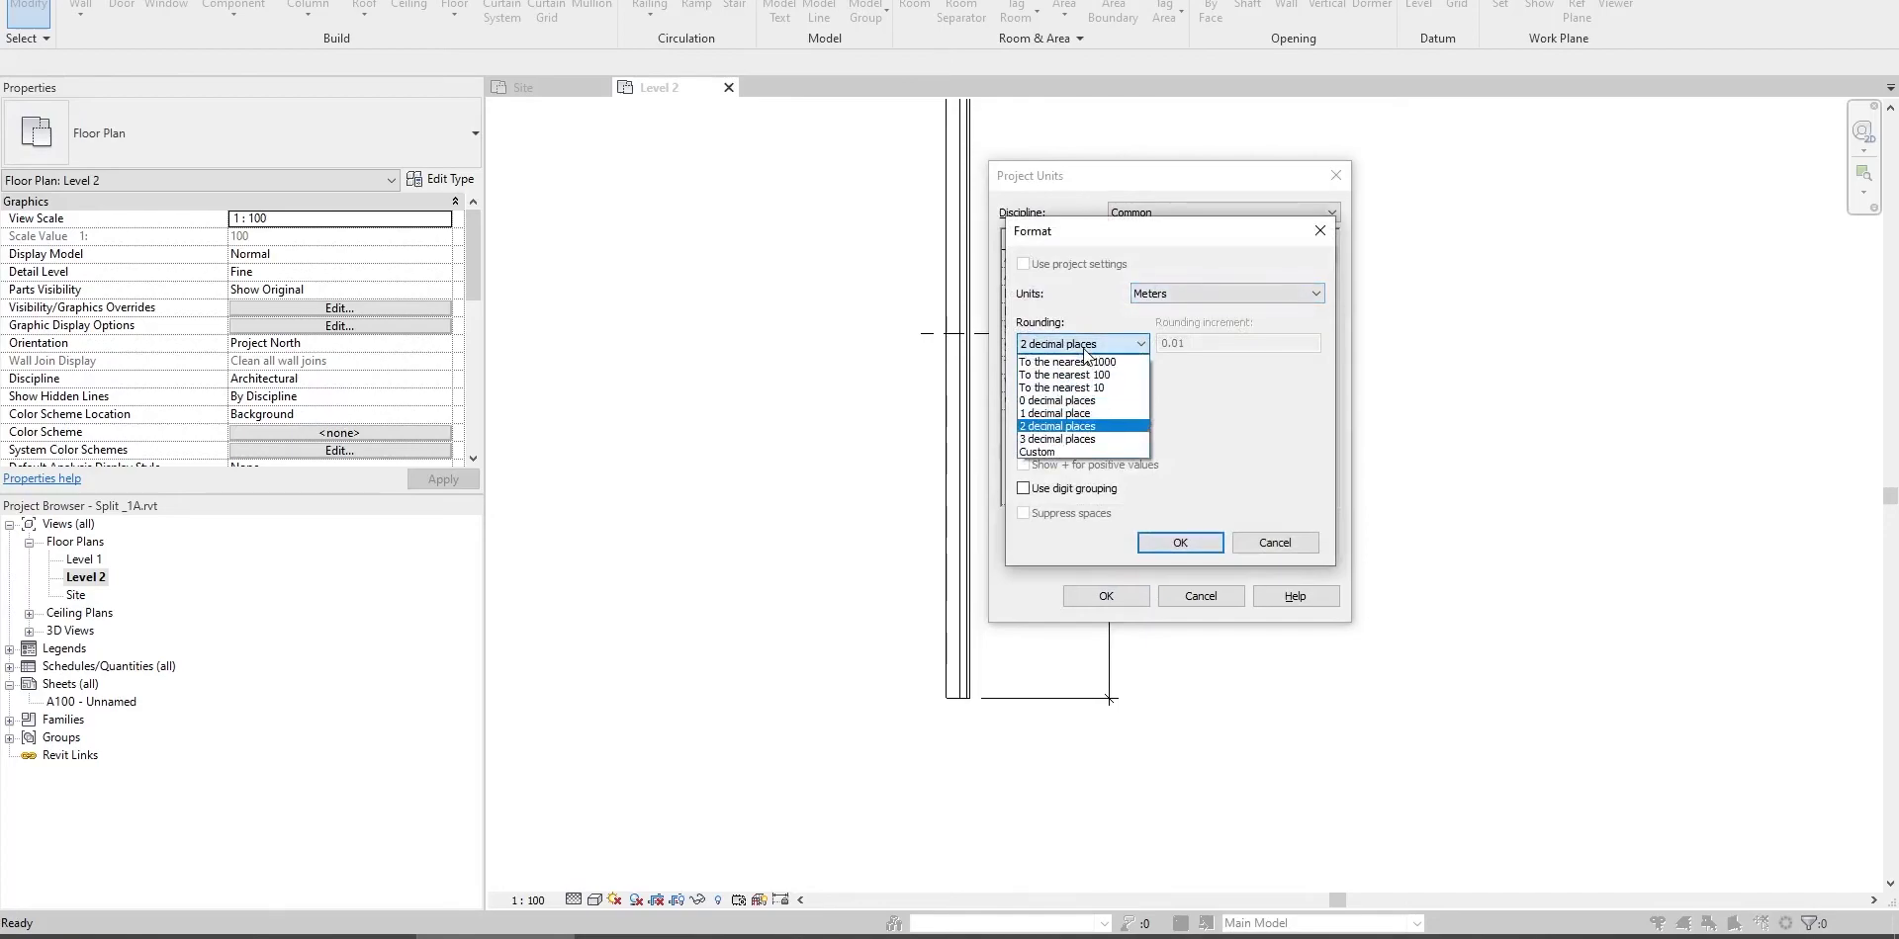
left_click(1078, 452)
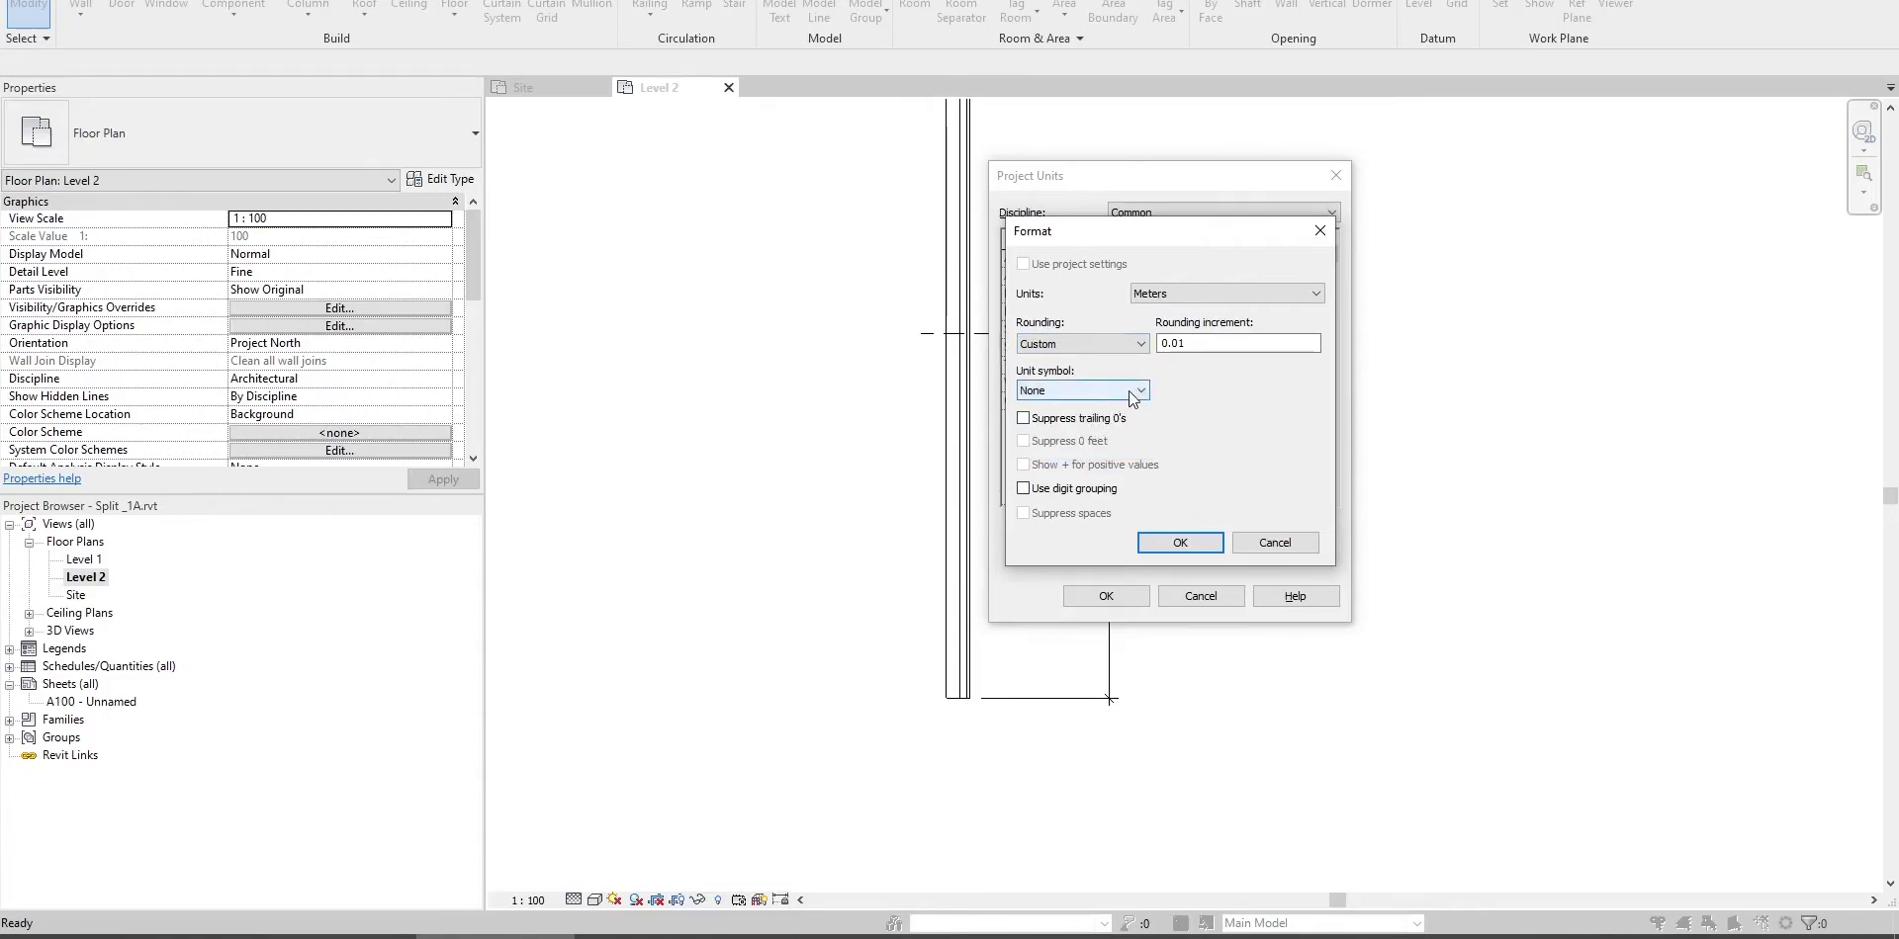
left_click(1178, 344)
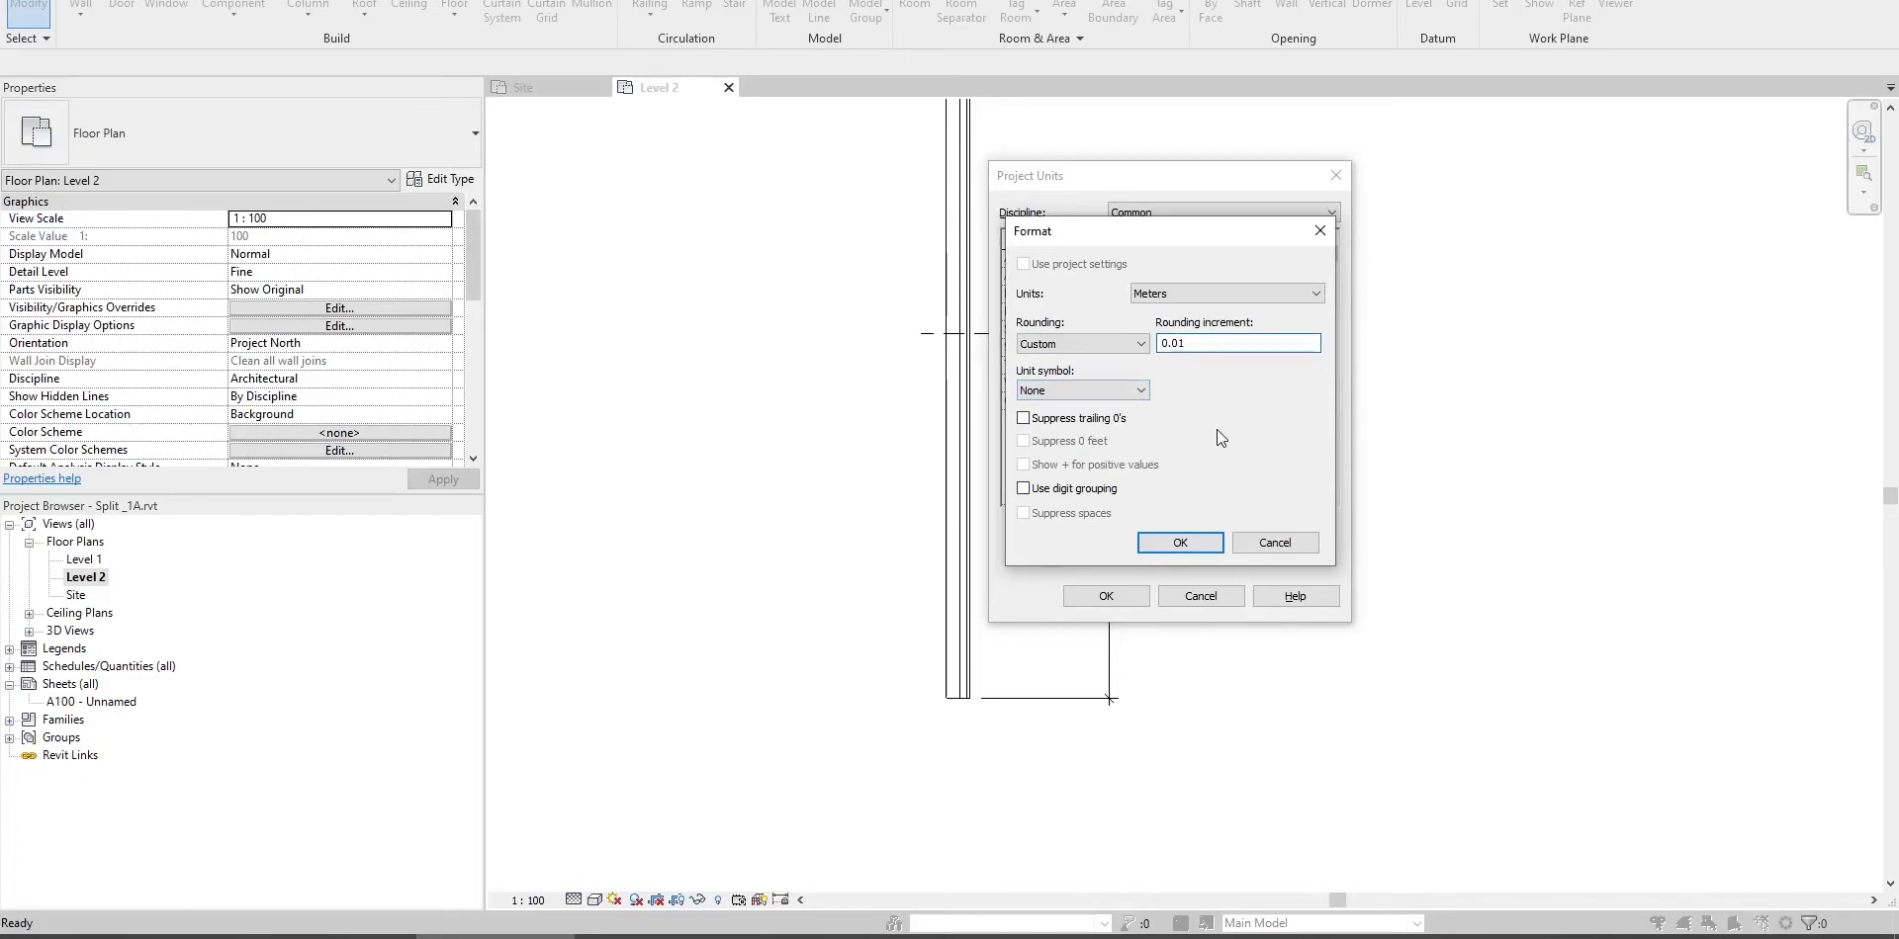
type("00")
left_click(1178, 542)
left_click(1127, 597)
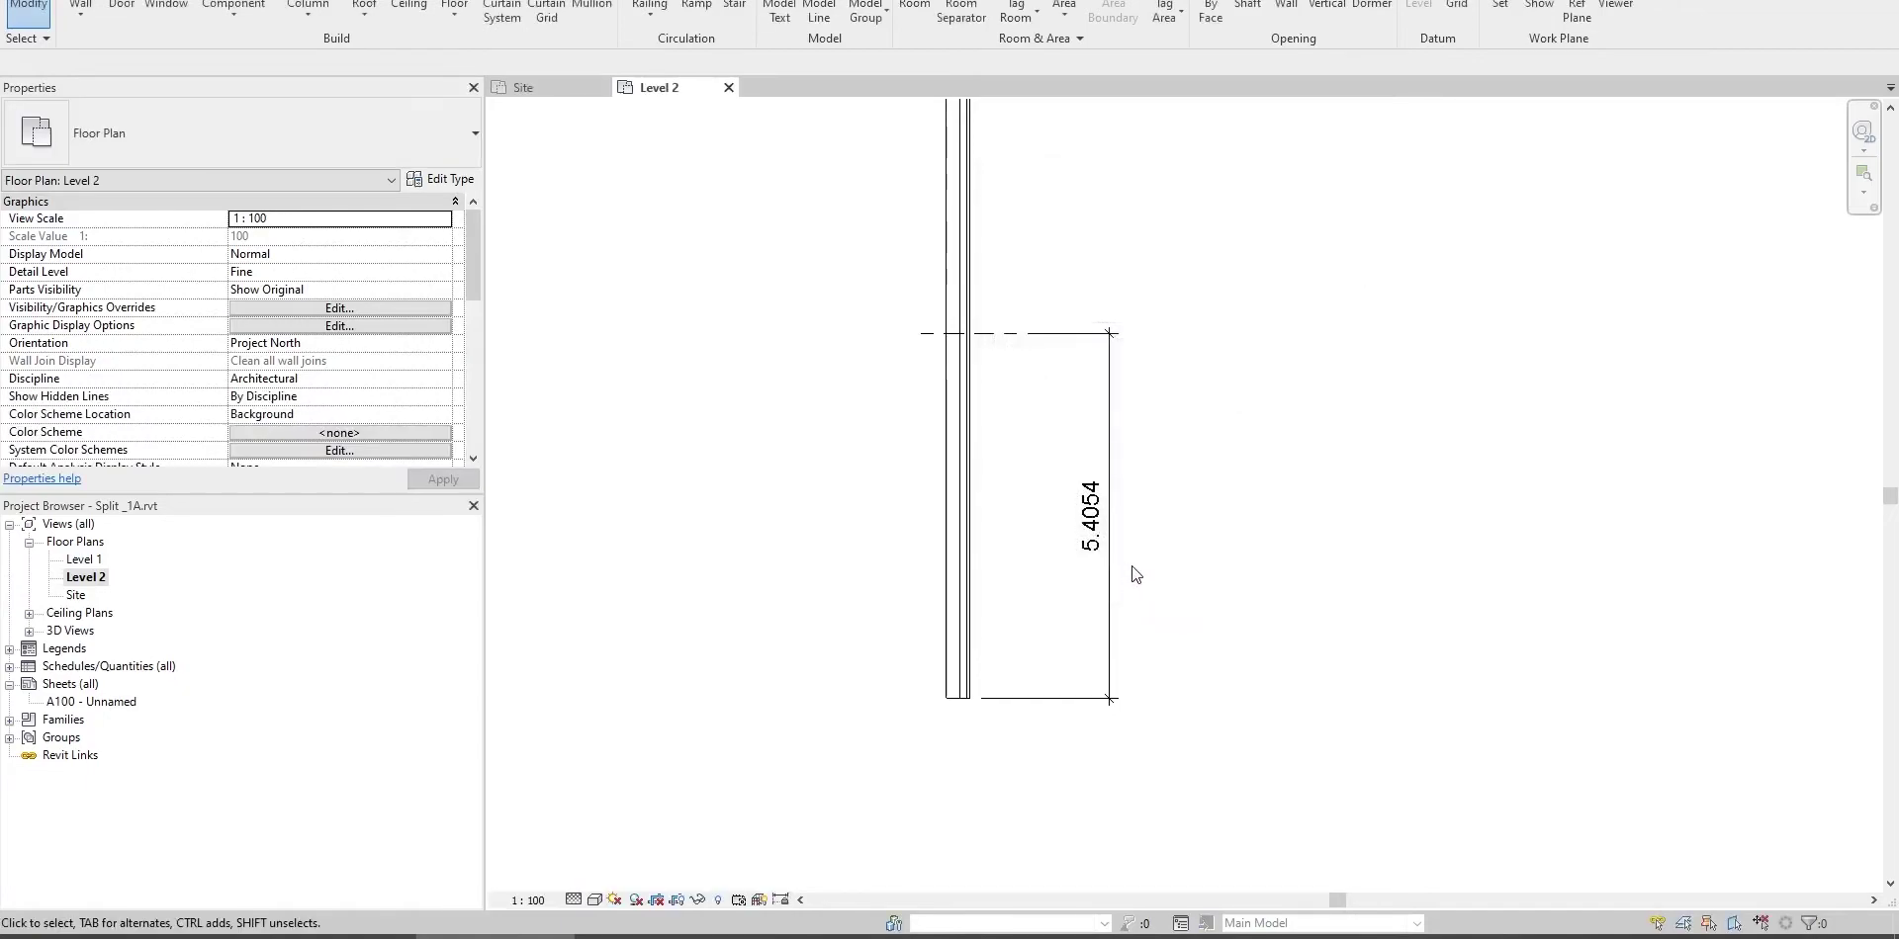
Check the lower wall segment's dimension against Question 11's diagram and answer options.
scroll(1098, 524, "up", 2)
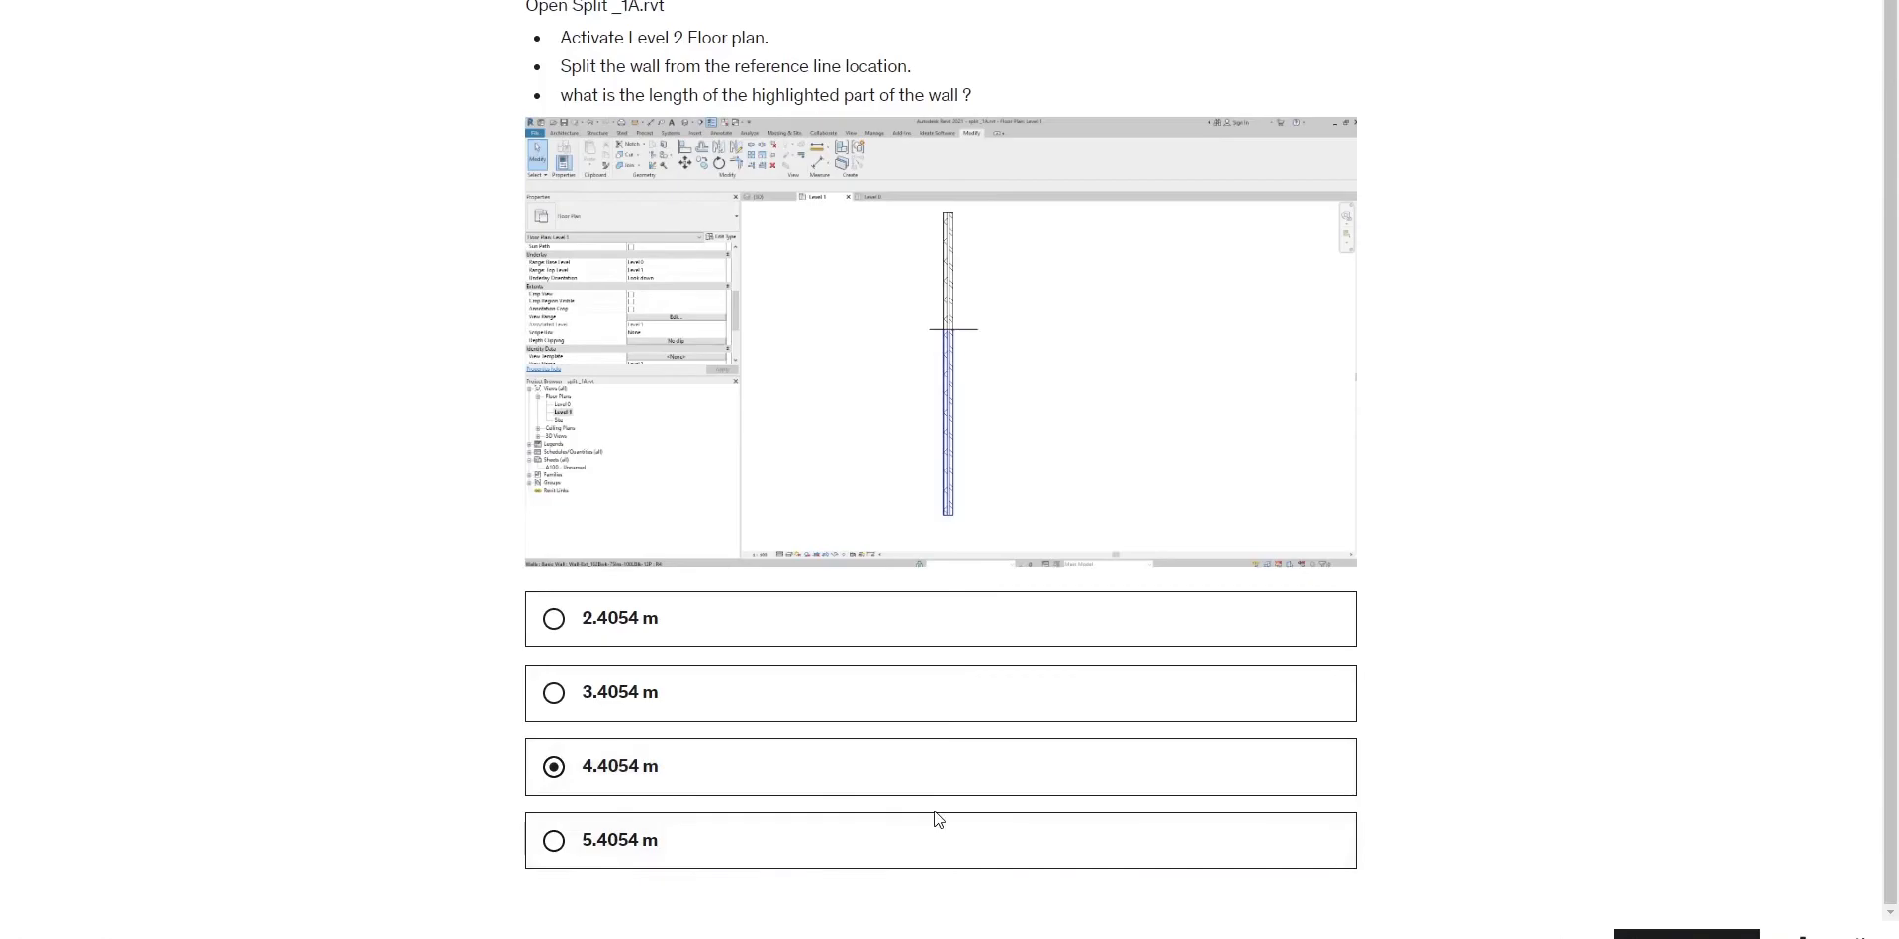
key("alt+Tab")
scroll(1250, 634, "down", 2)
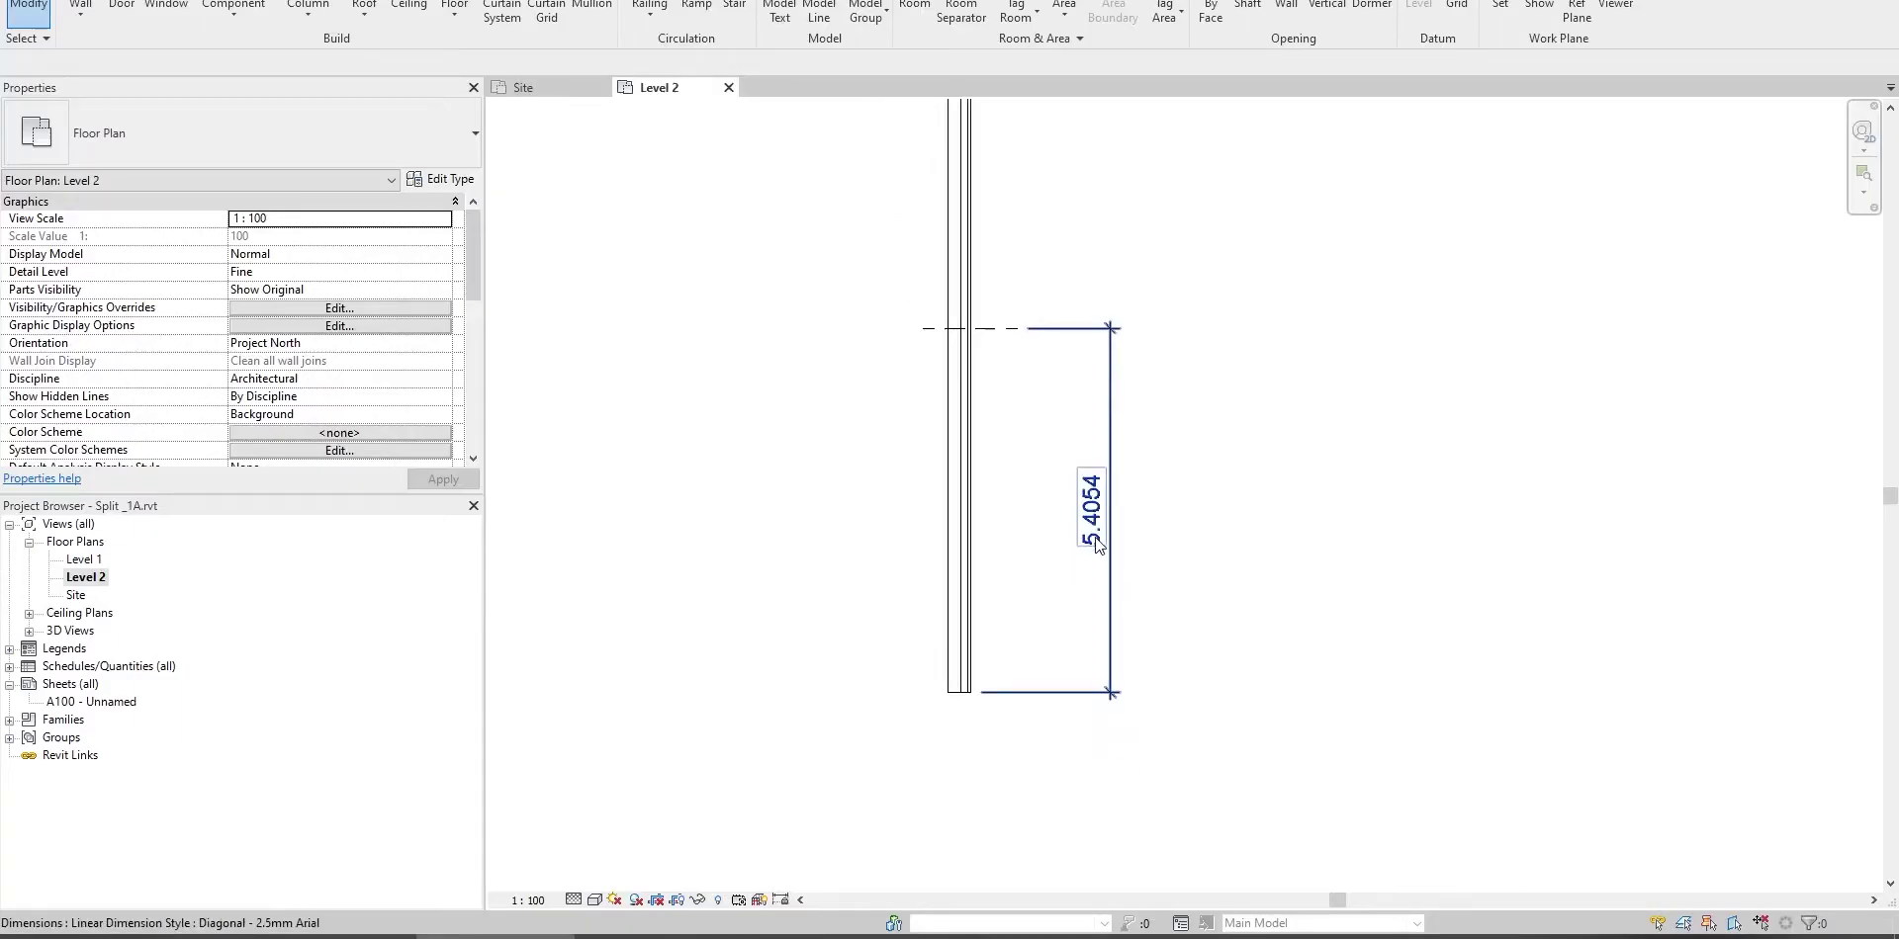
middle_click_drag(1017, 449, 1039, 476)
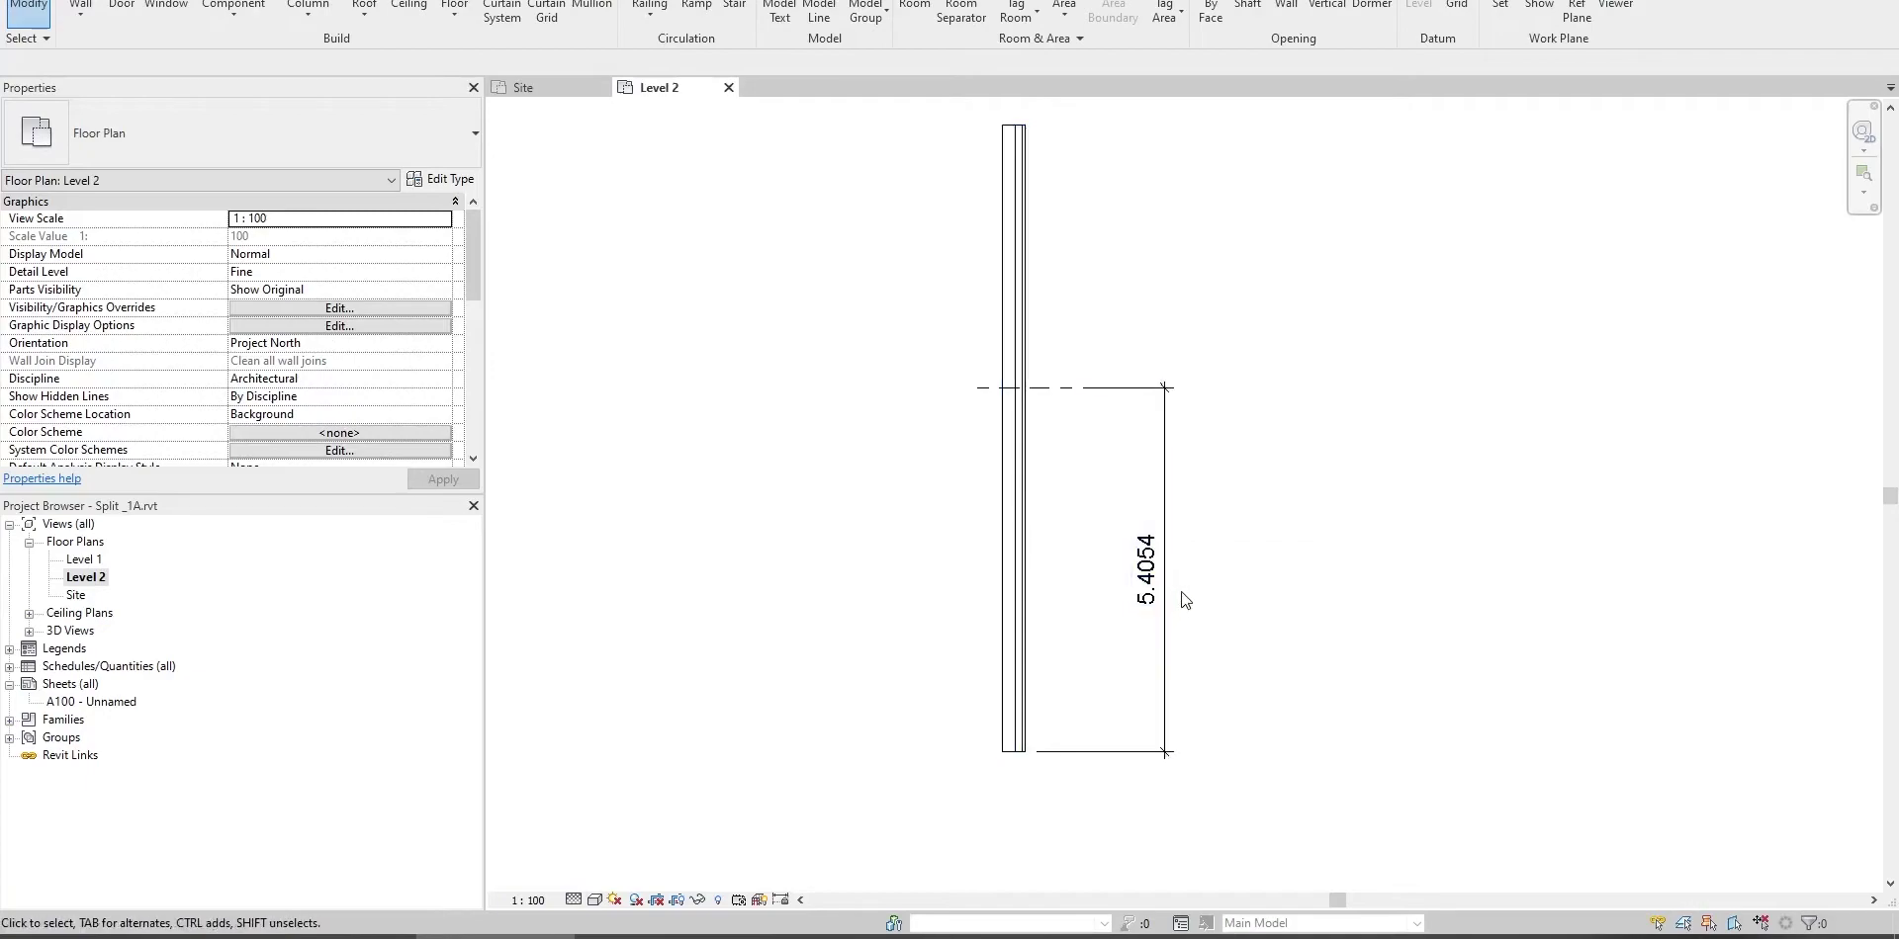
Delete the aligned dimension beside the wall in the Level 2 floor plan.
left_click(1163, 561)
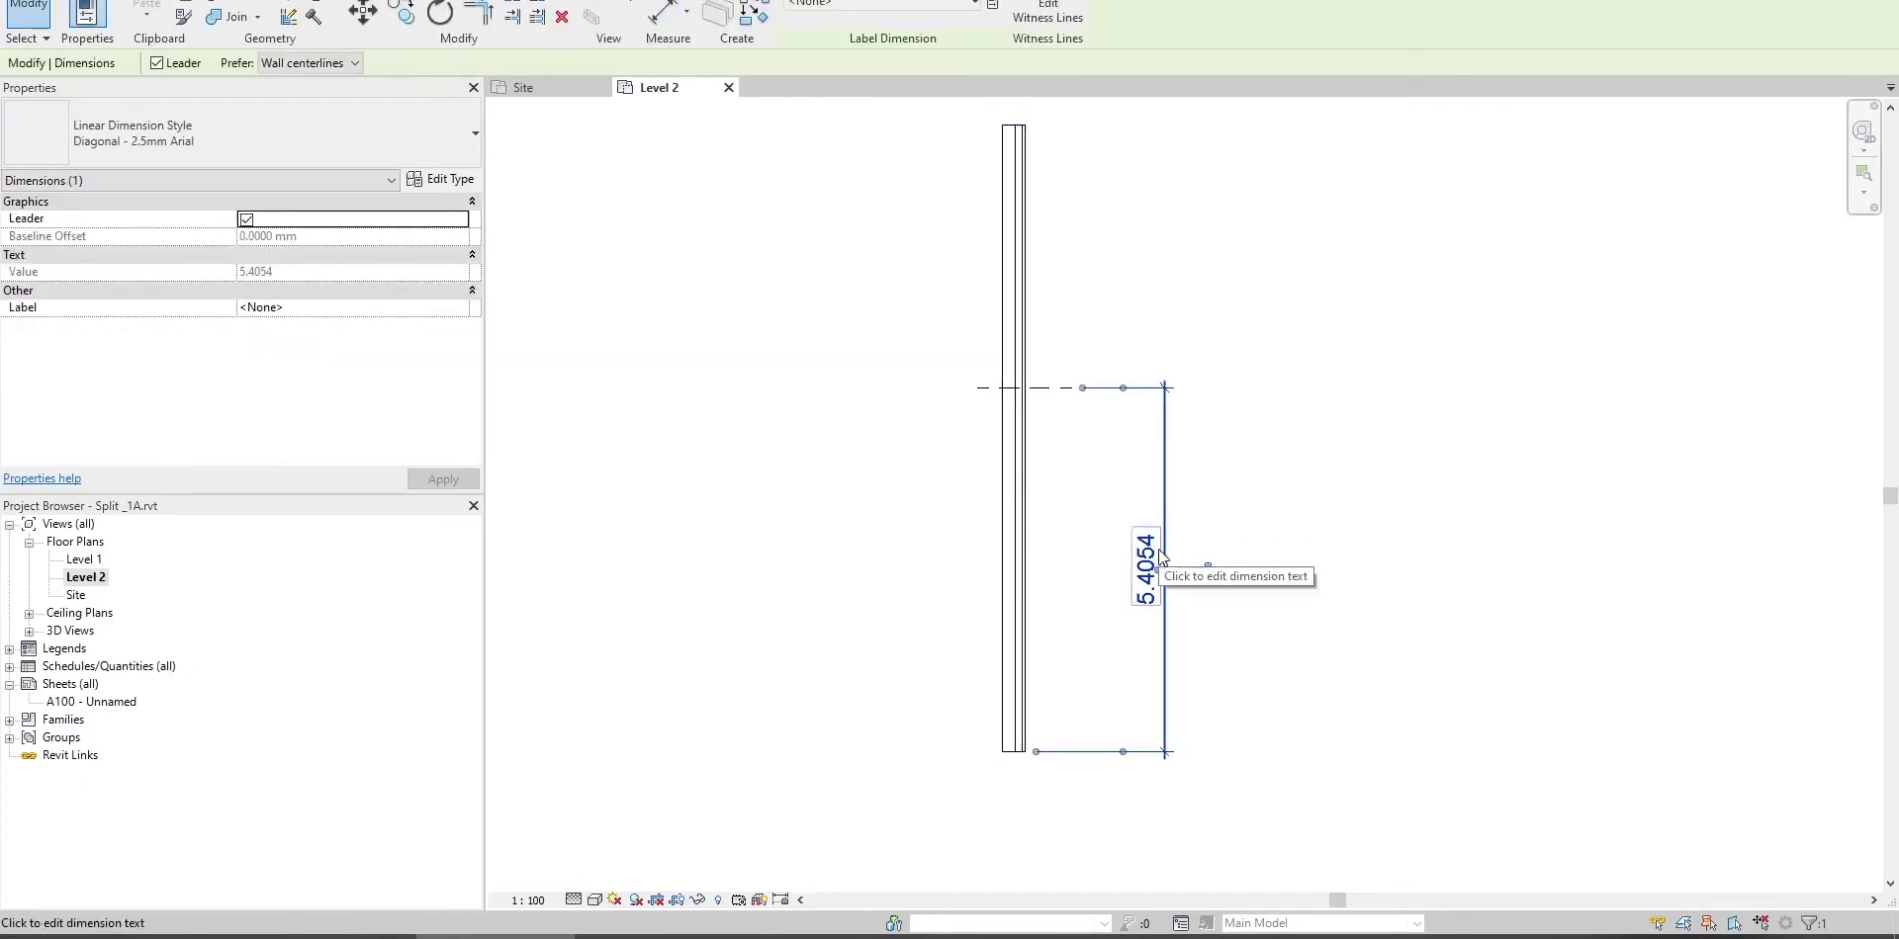
key("Delete")
middle_click_drag(982, 427, 1013, 478)
scroll(1008, 454, "up", 2)
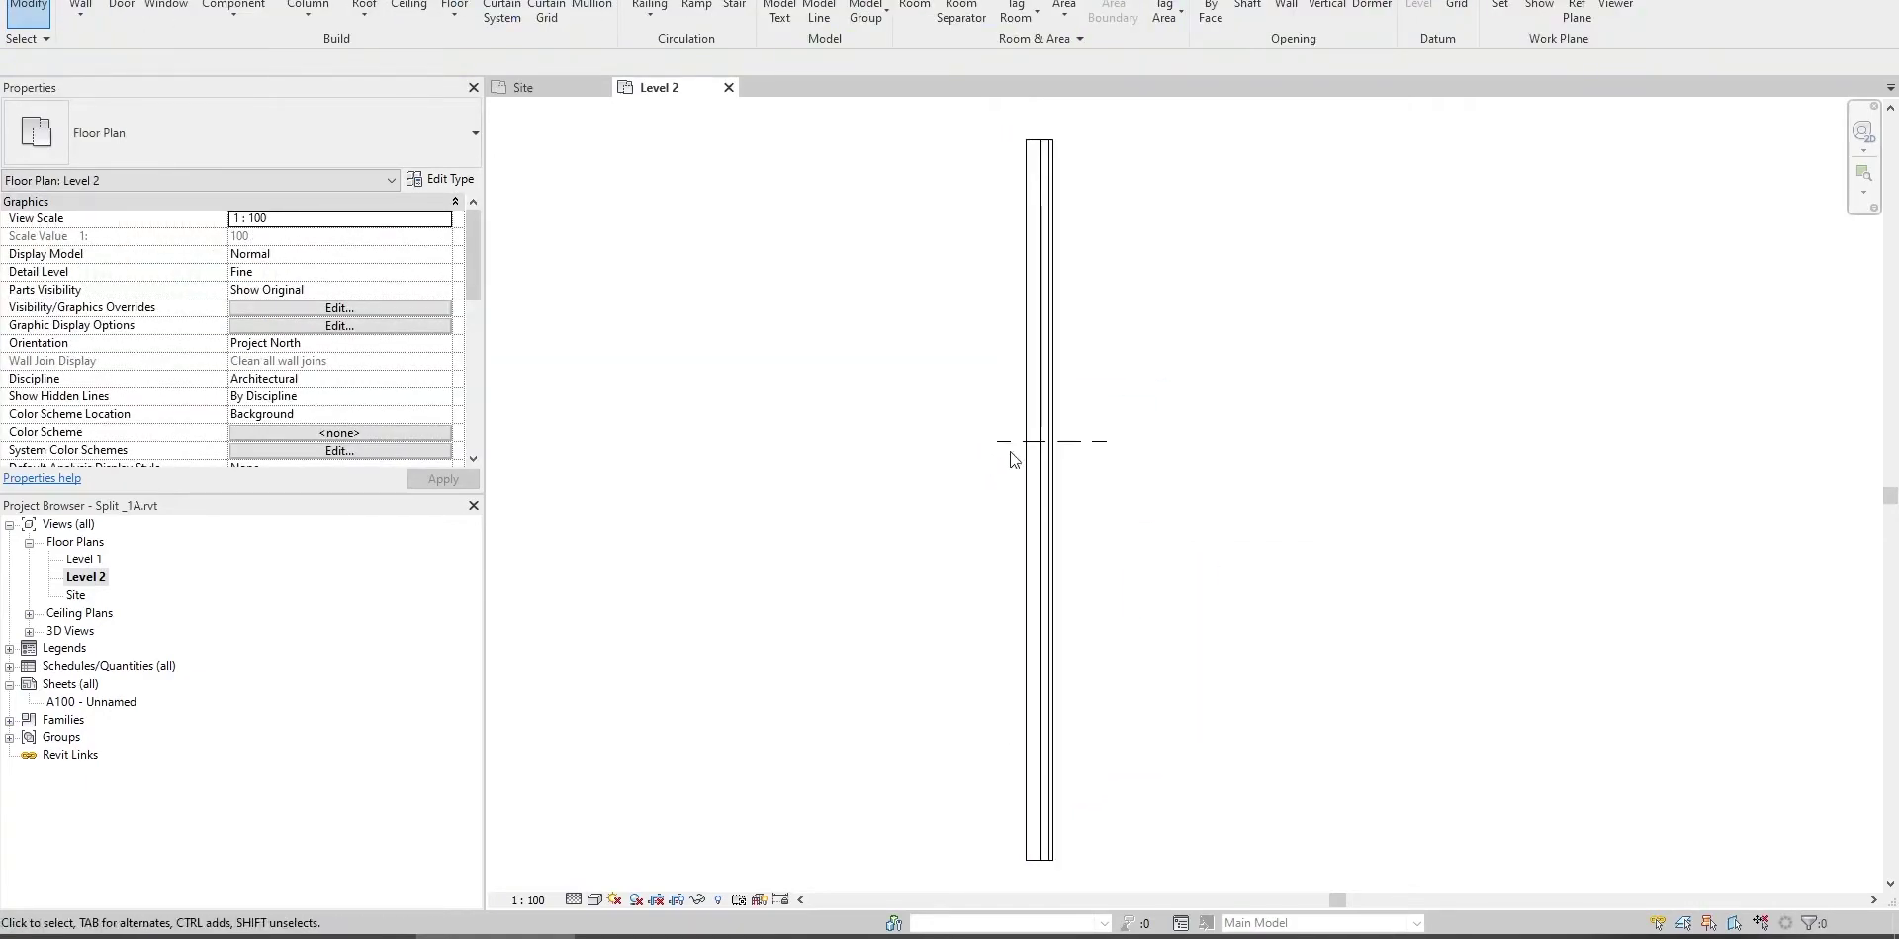
left_click(1039, 515)
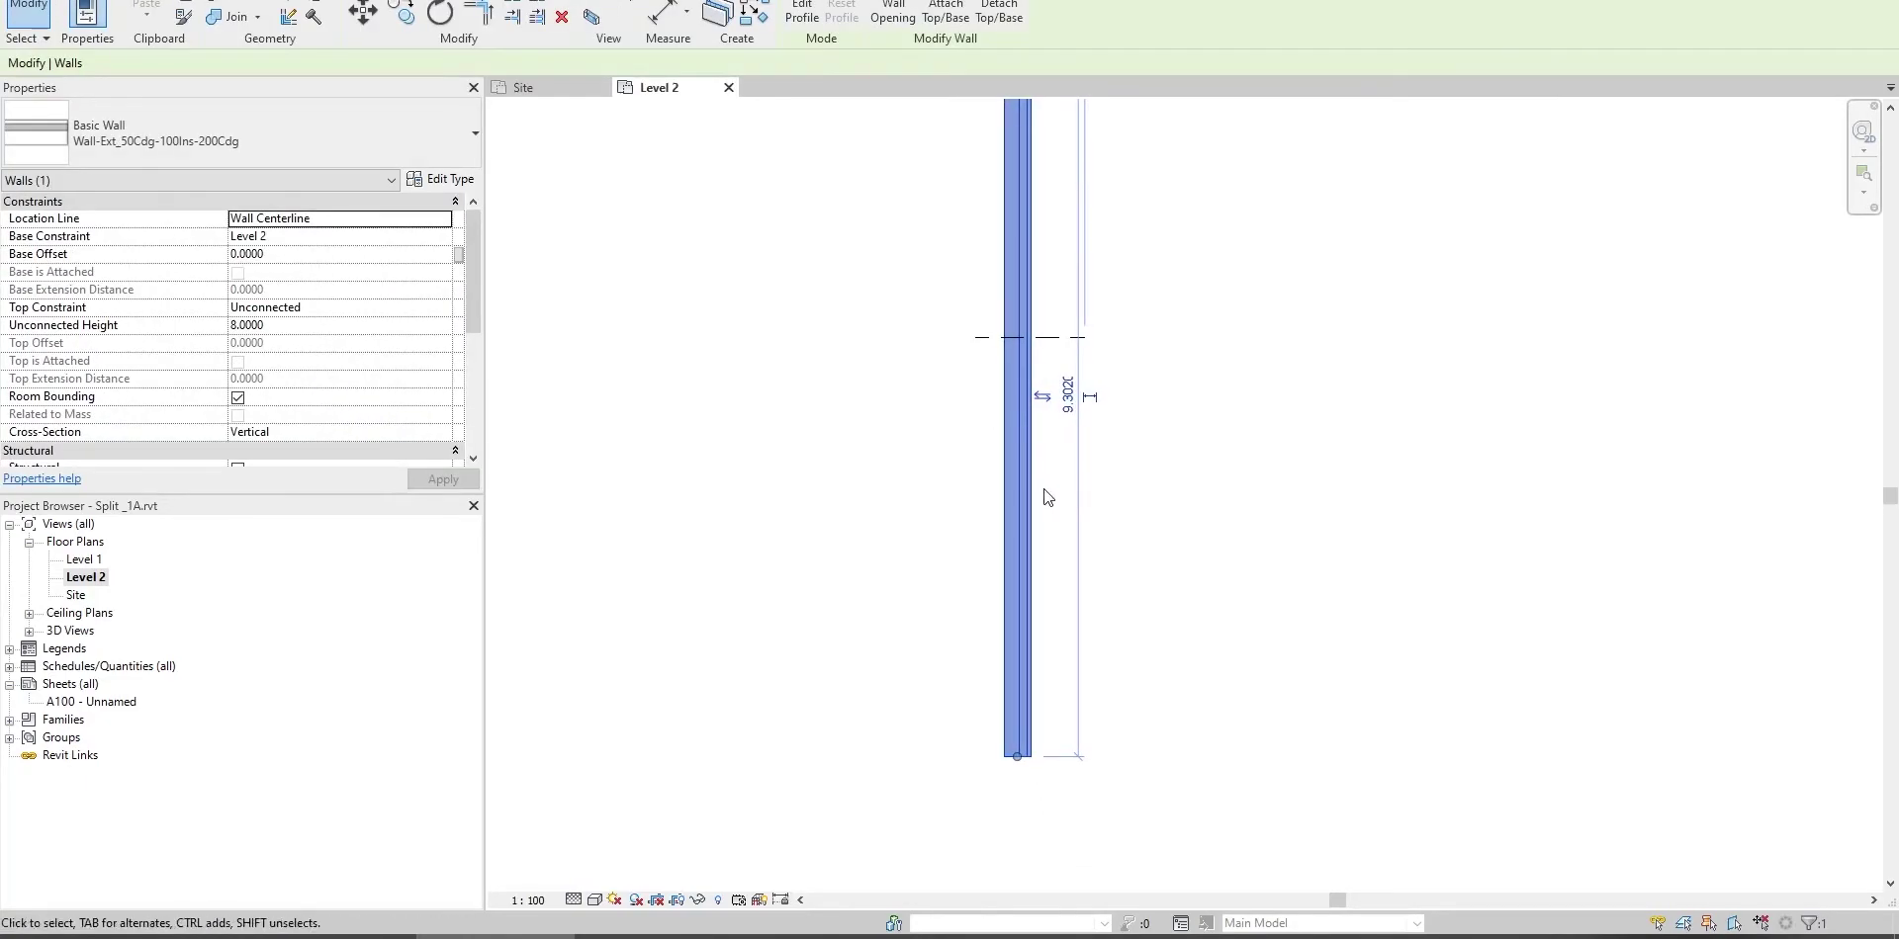
key("s")
key("l")
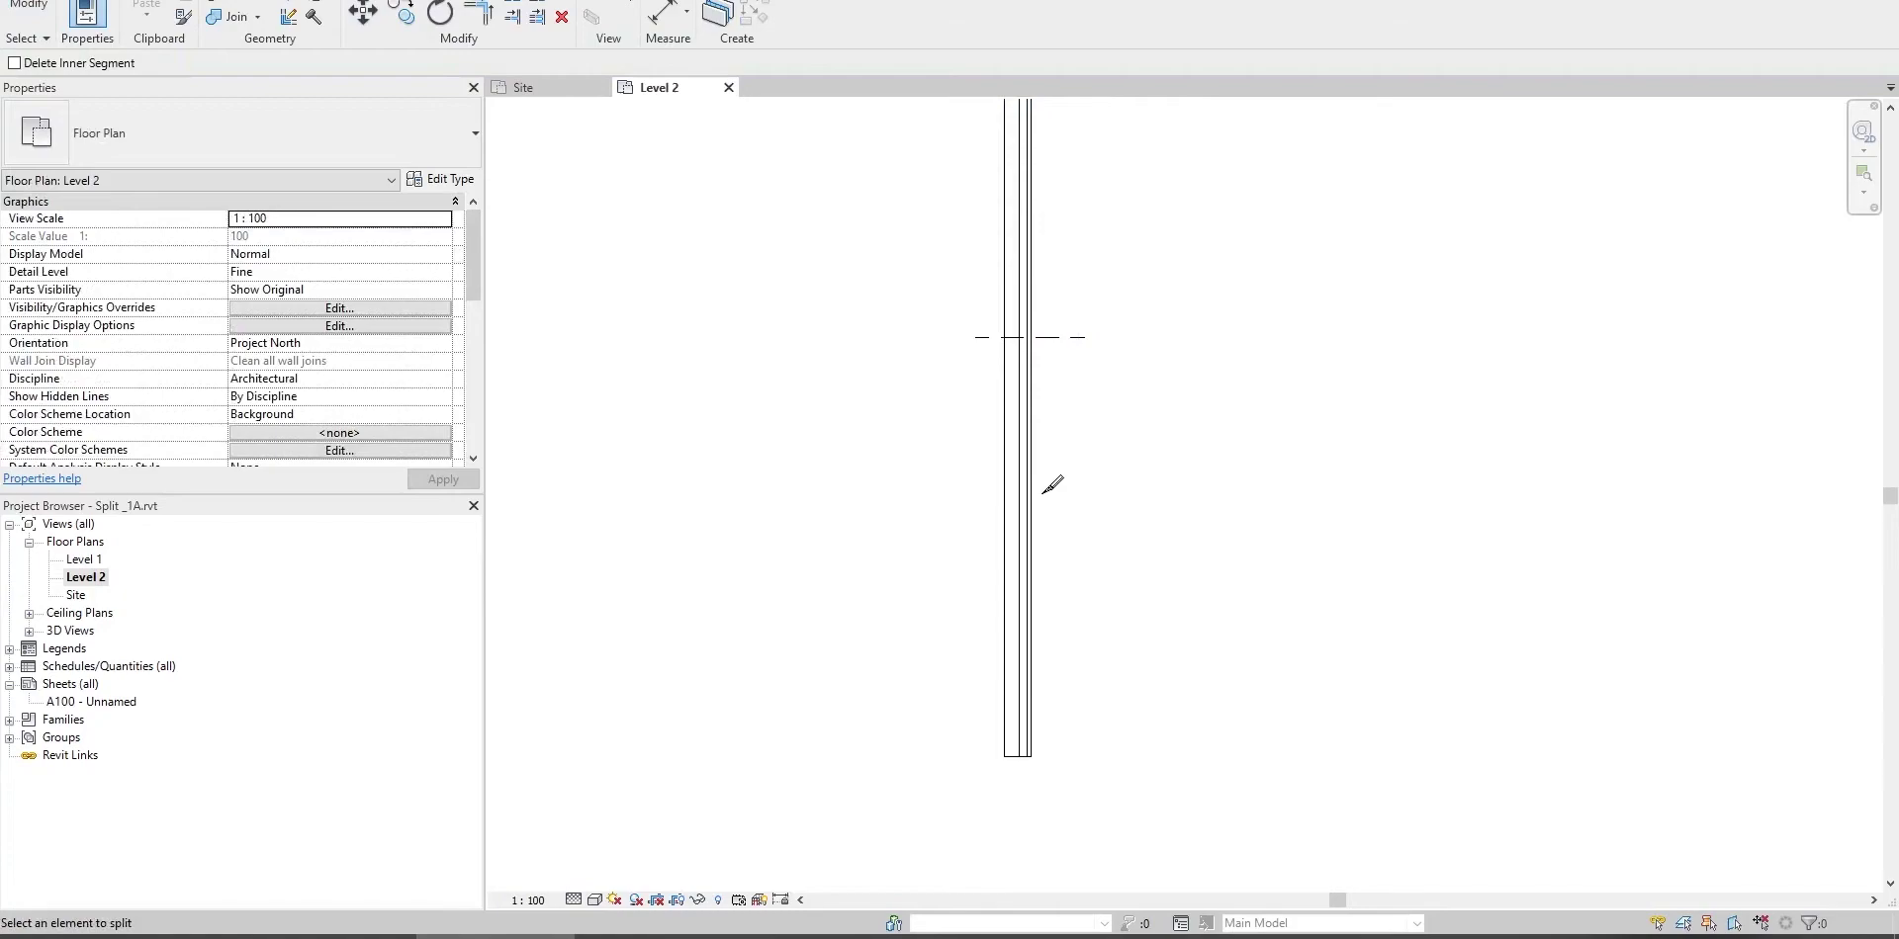
scroll(1000, 293, "up", 3)
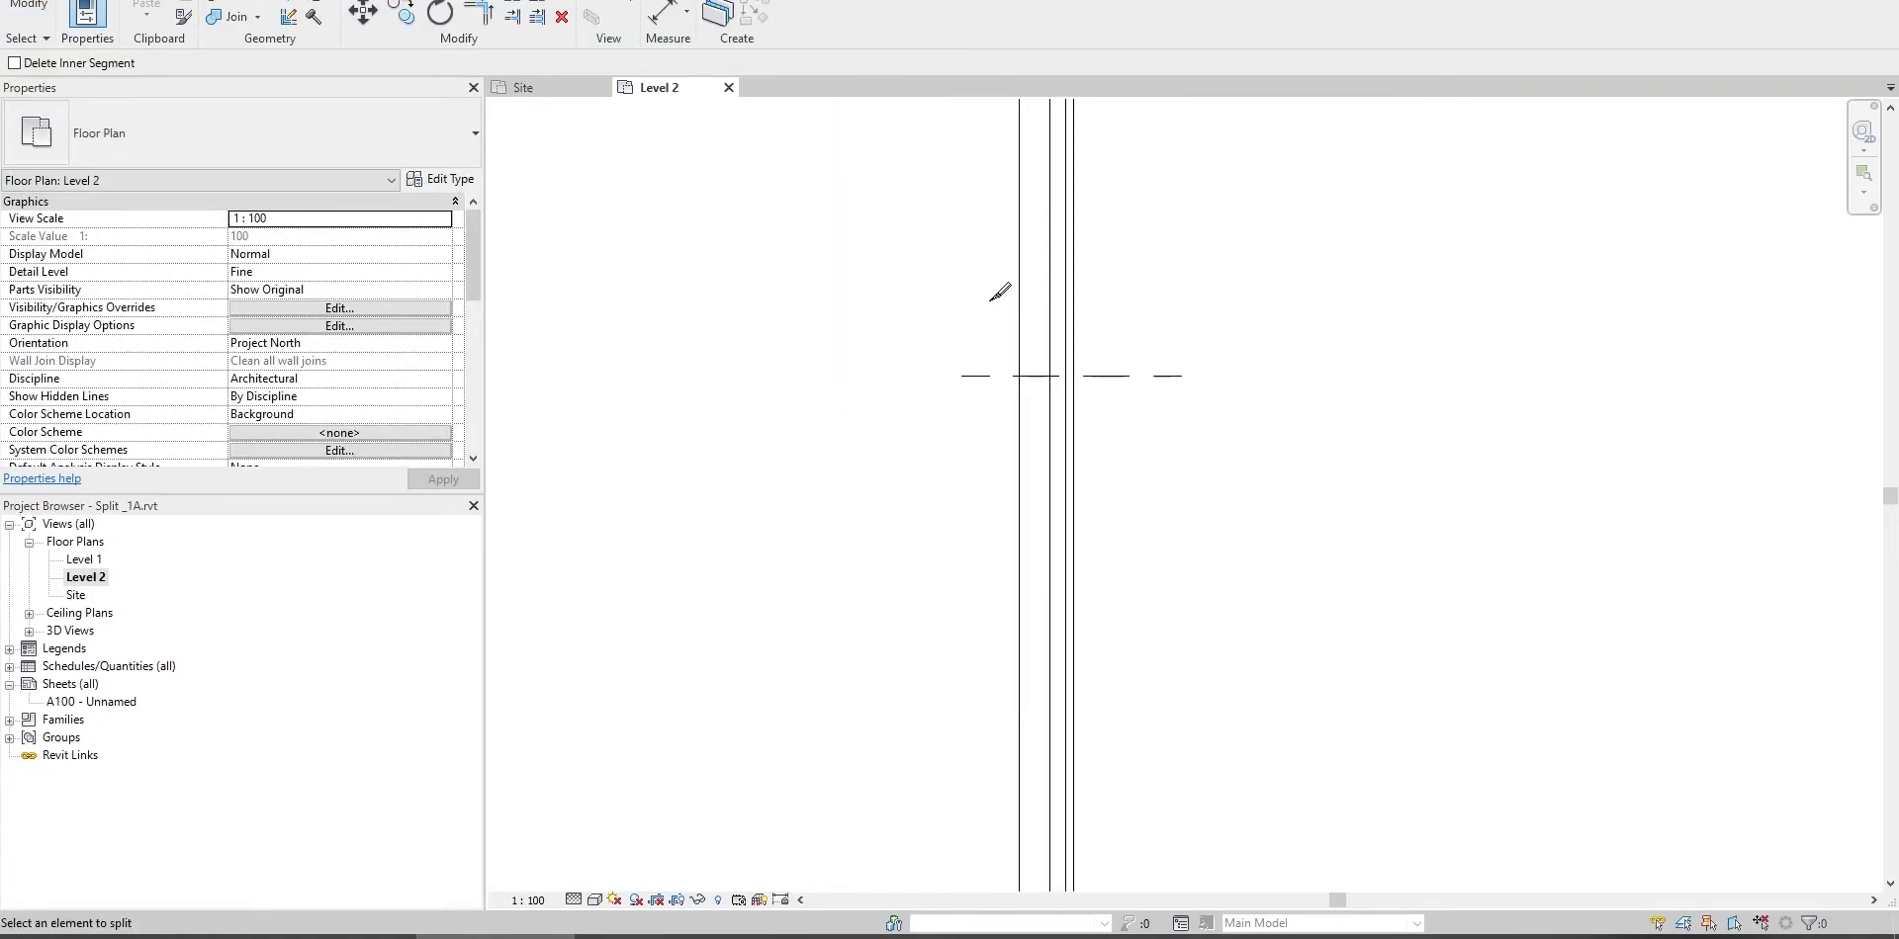
scroll(1008, 415, "up", 3)
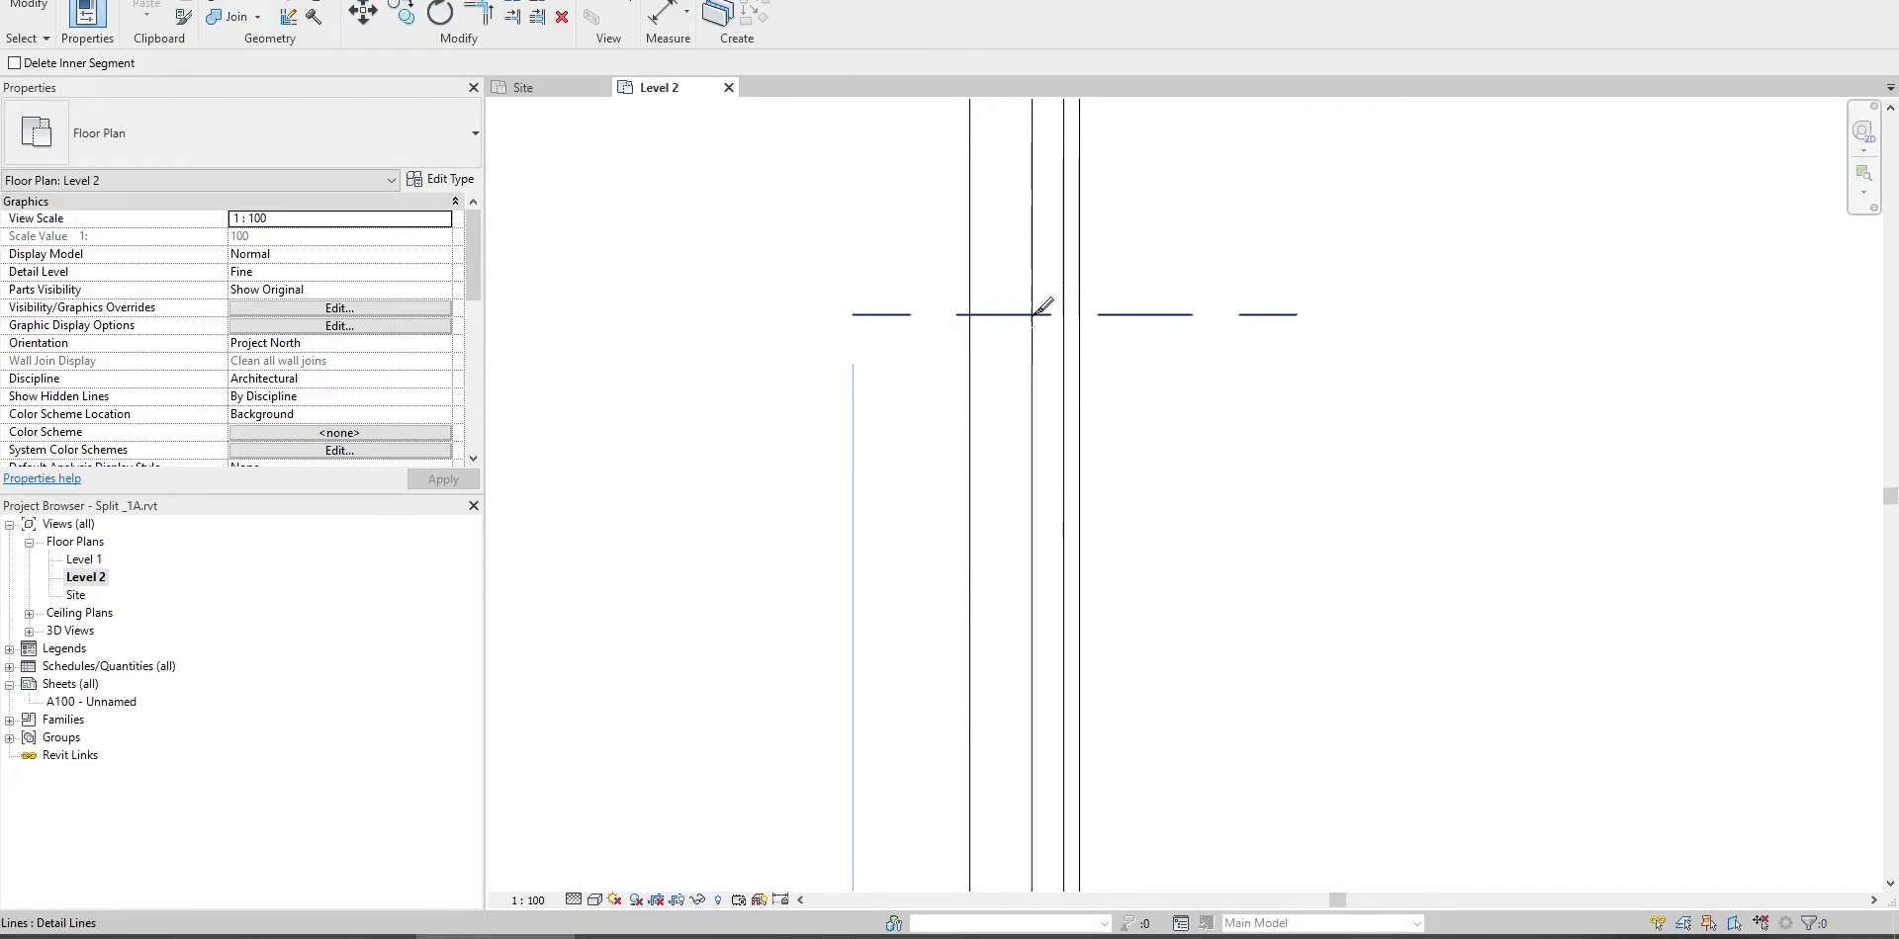
key("Tab")
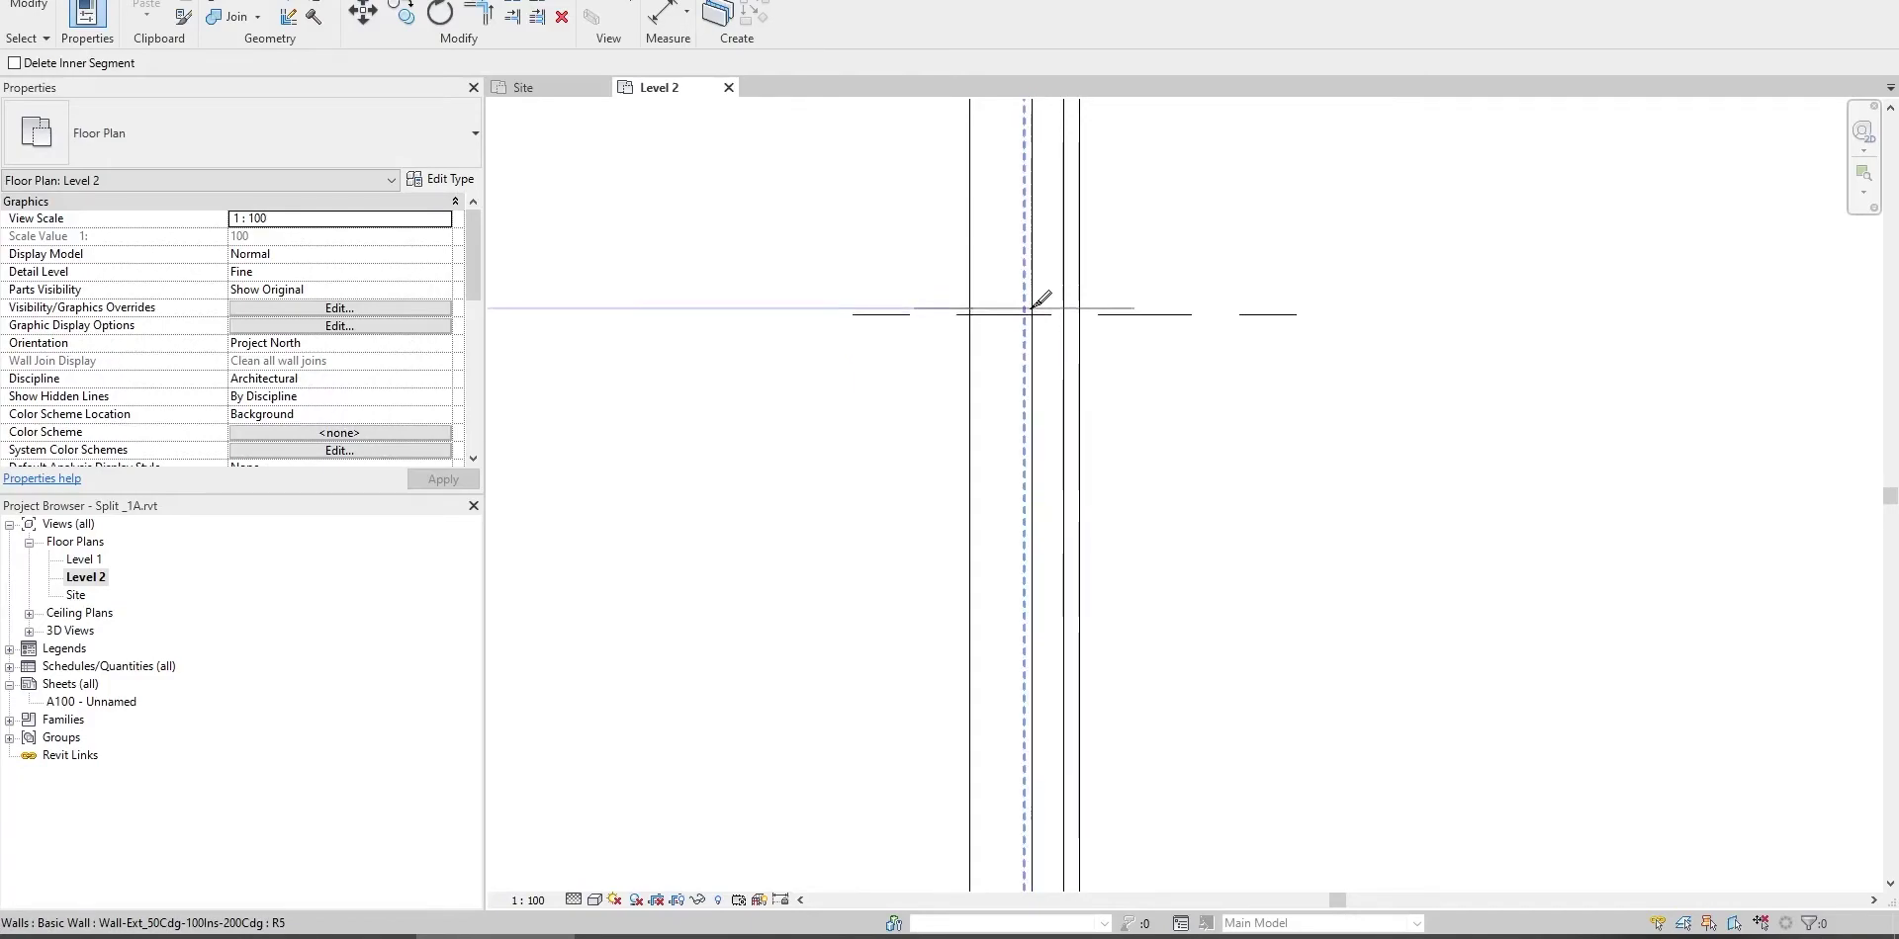
key("Escape")
Split the wall with Split Element where the dashed reference line crosses it, leaving the inner segment undeleted.
key("s")
key("l")
middle_click_drag(1029, 302, 1017, 374)
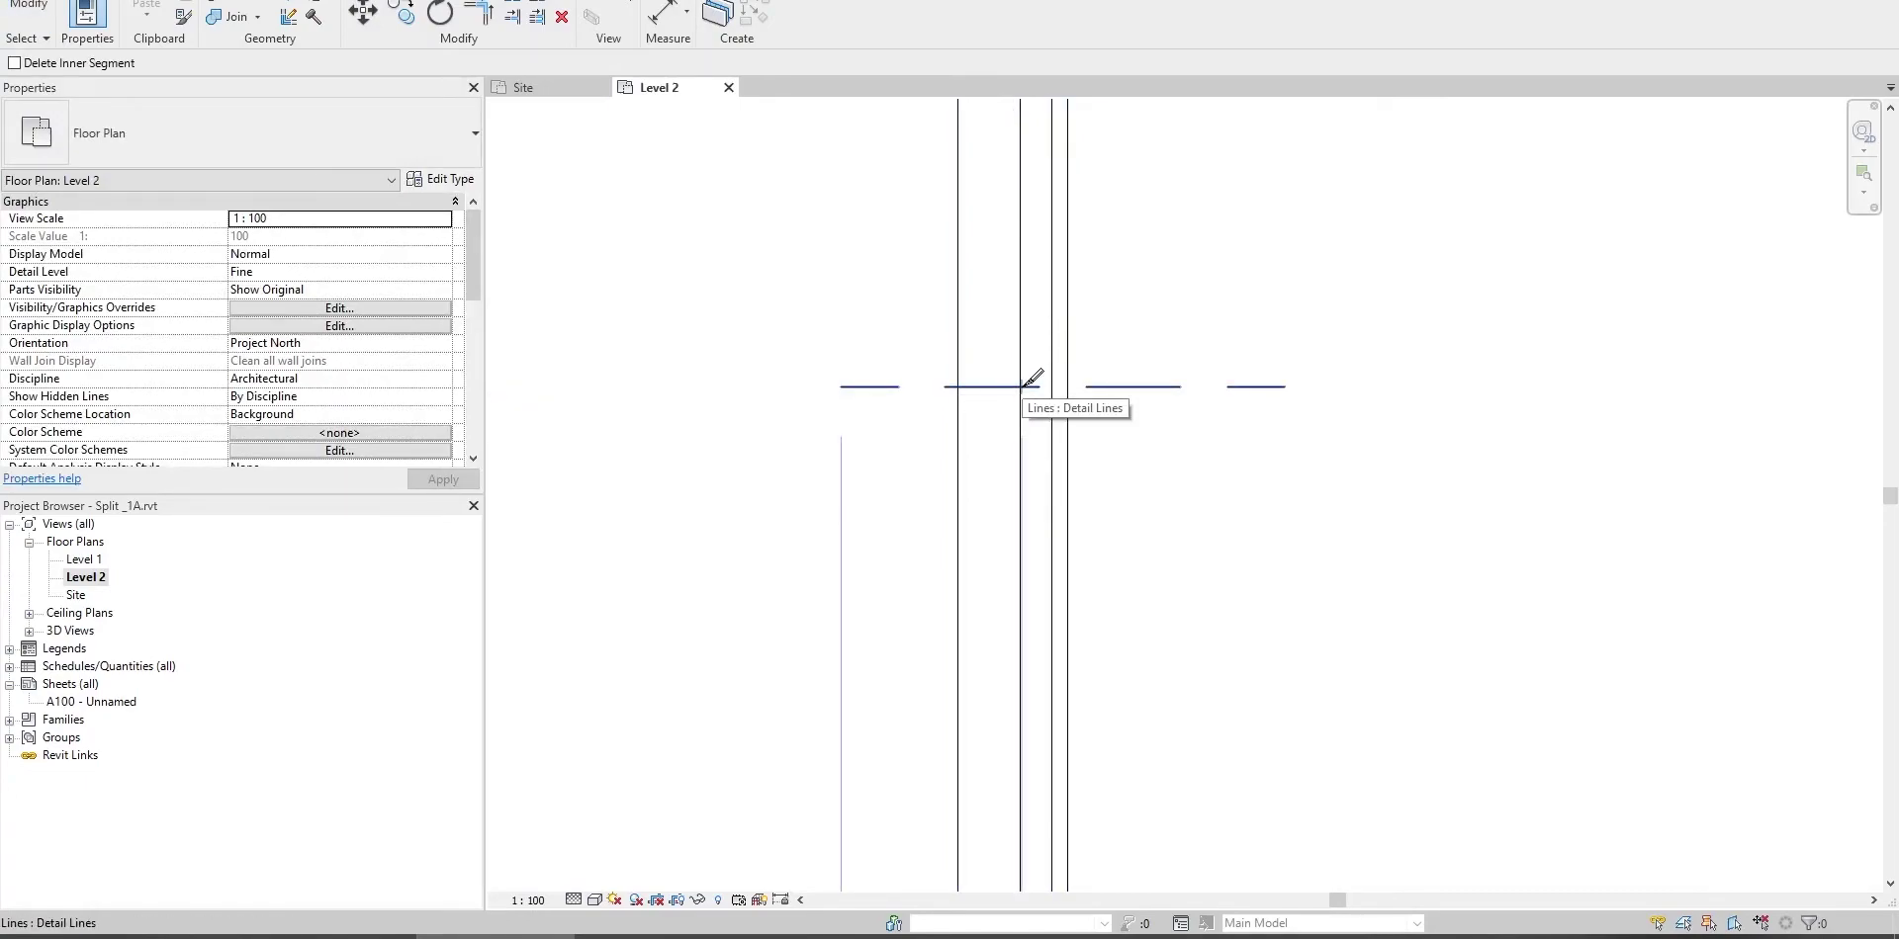
key("Tab")
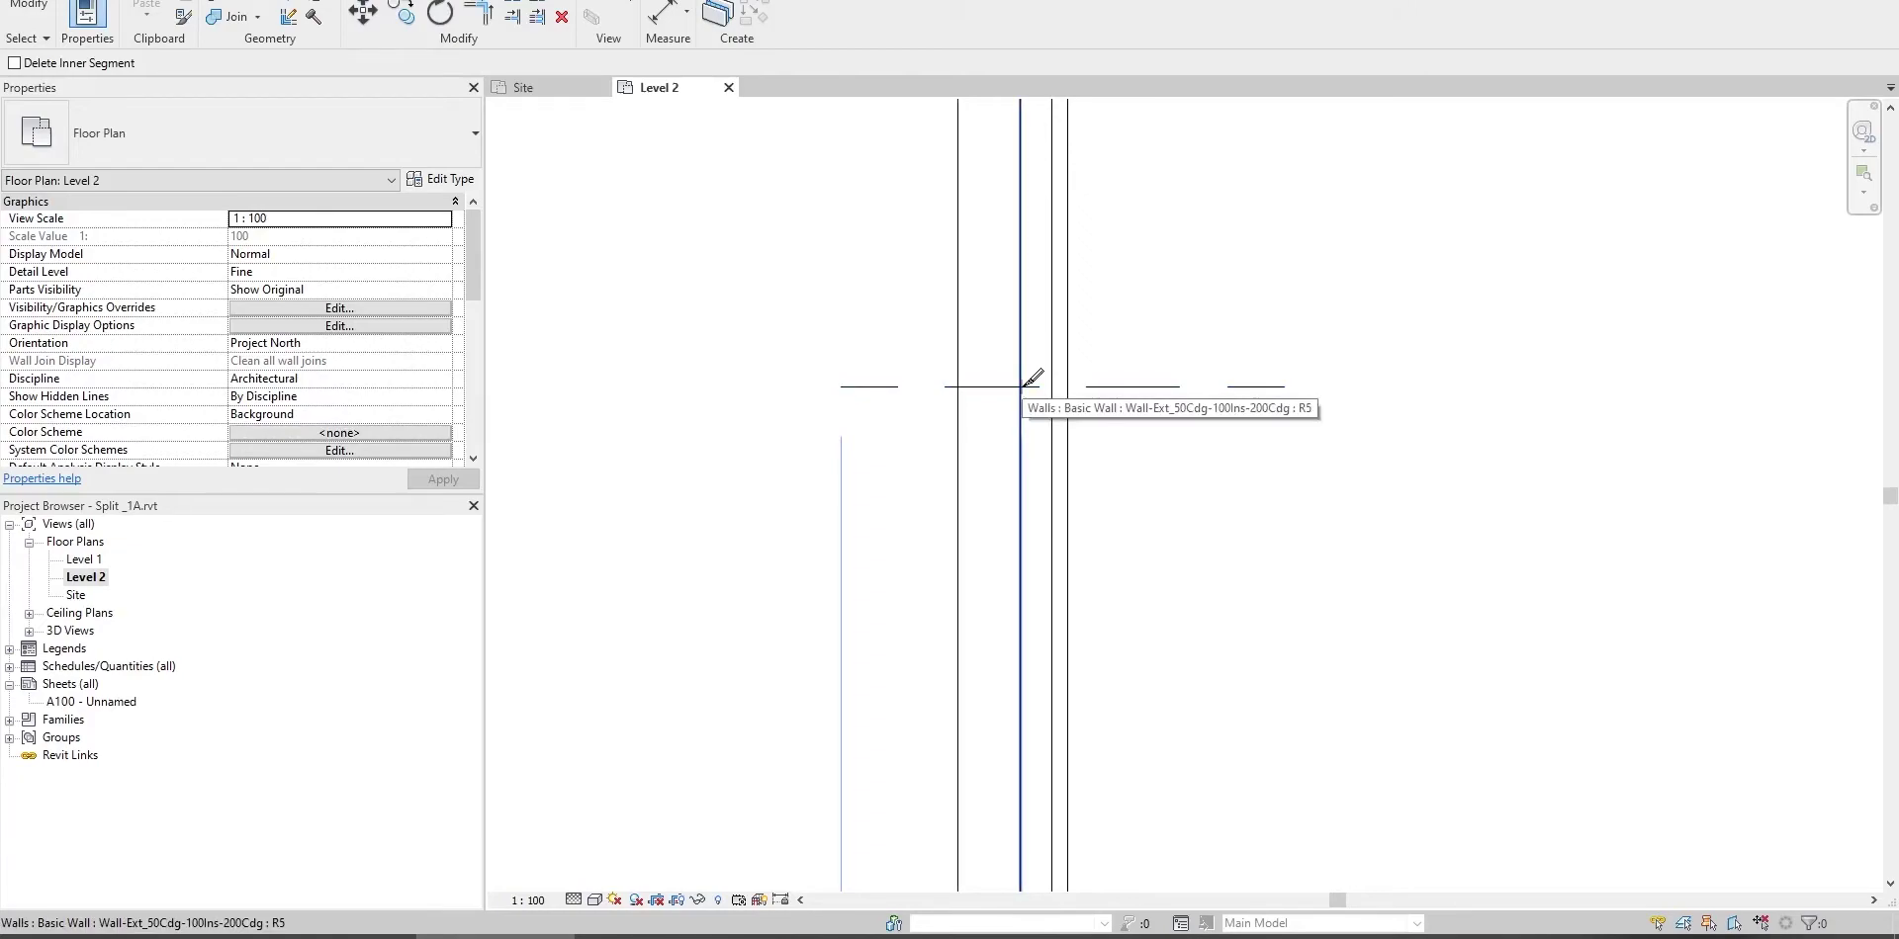
left_click(1024, 385)
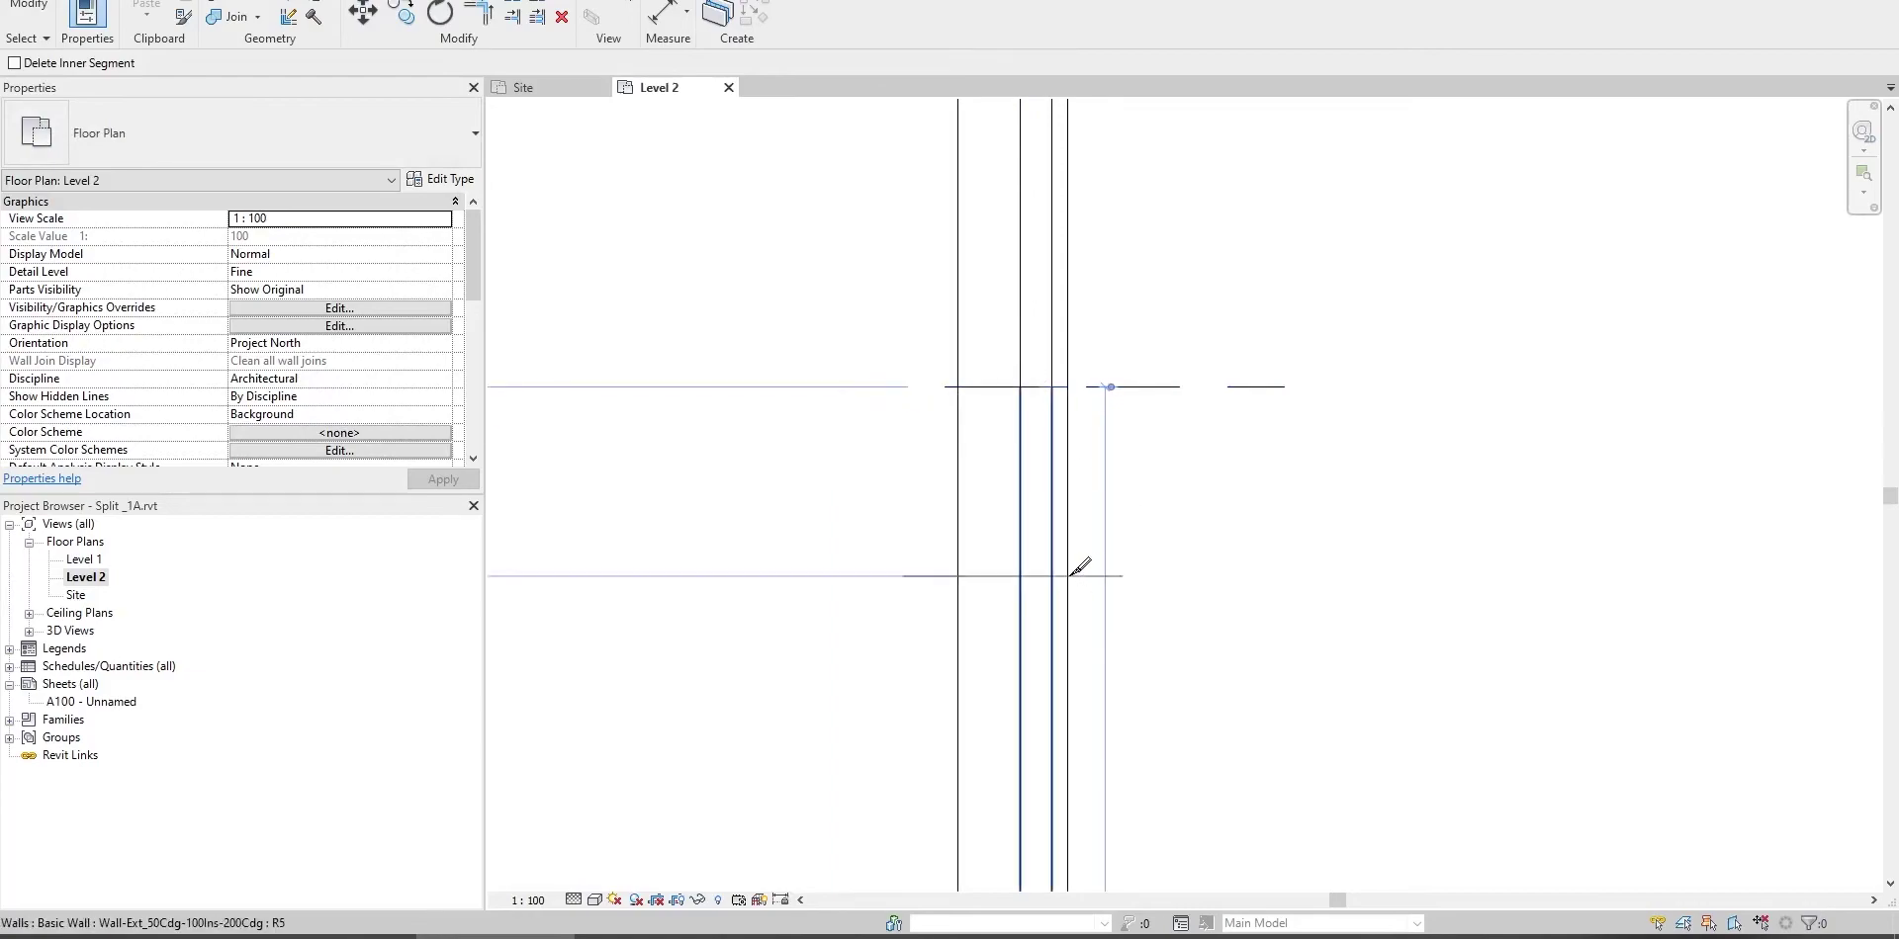
key("Escape")
scroll(1063, 515, "down", 2)
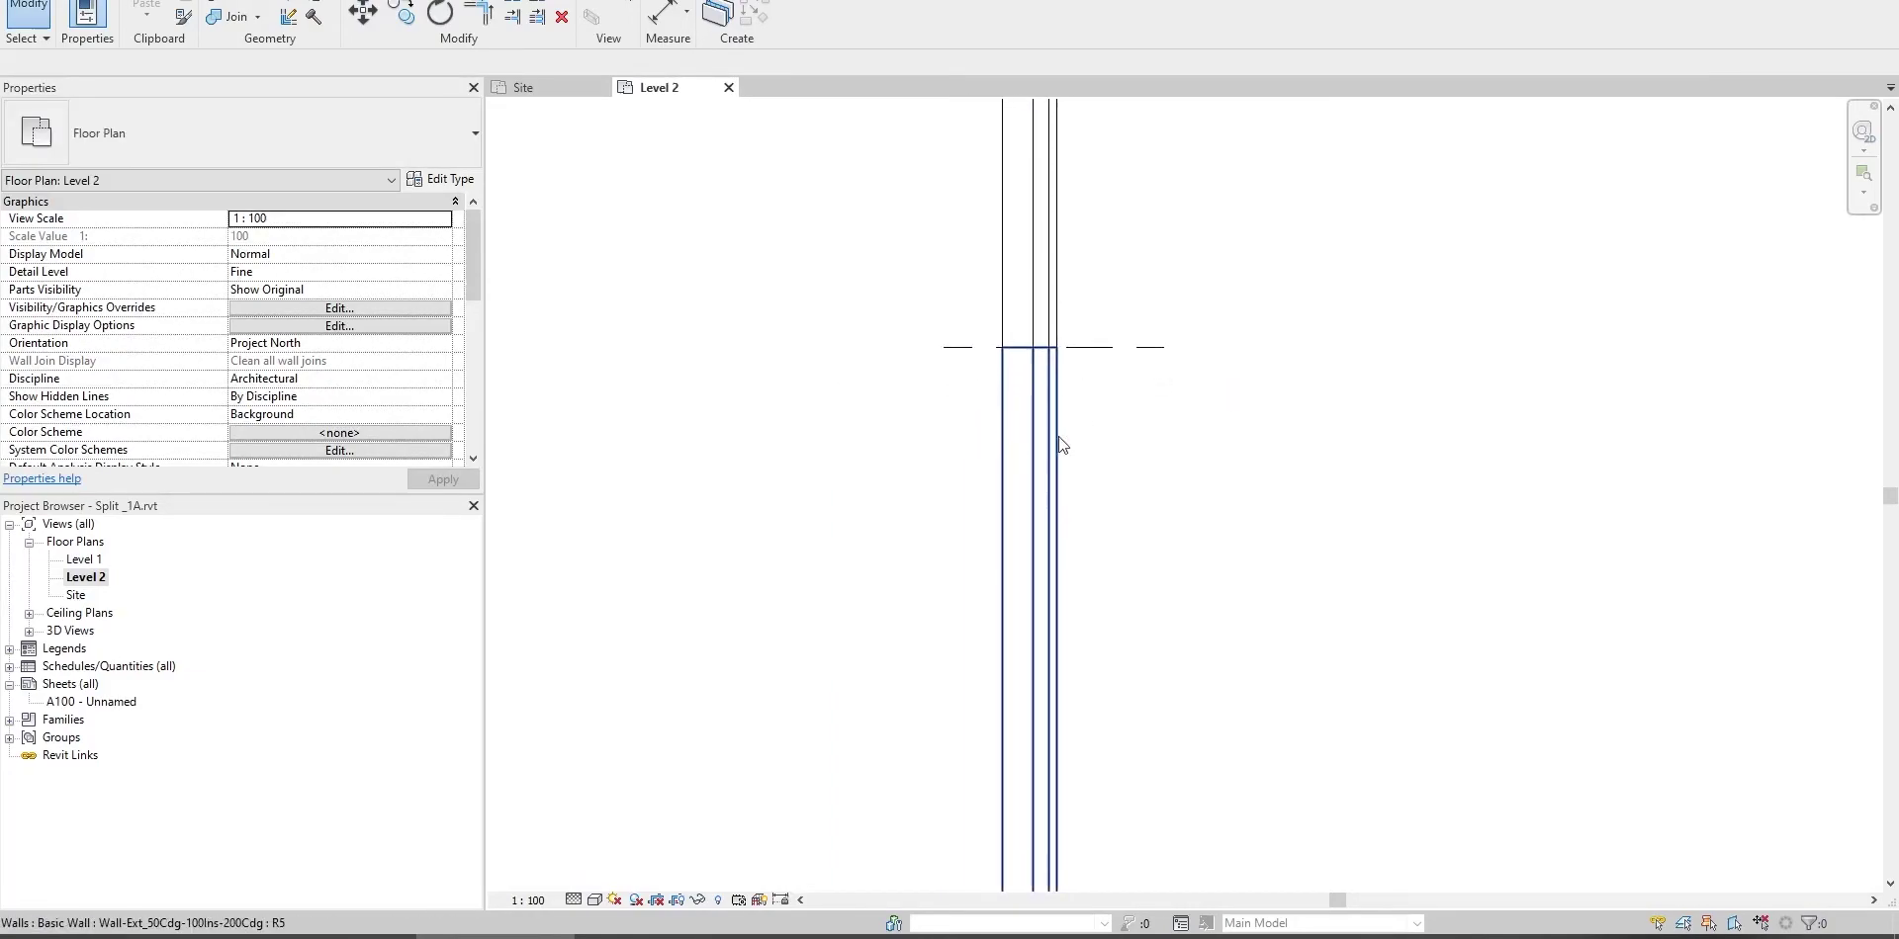
Check the length of the lower wall segment in its properties to answer Question 11.
left_click(1063, 483)
scroll(1073, 514, "down", 2)
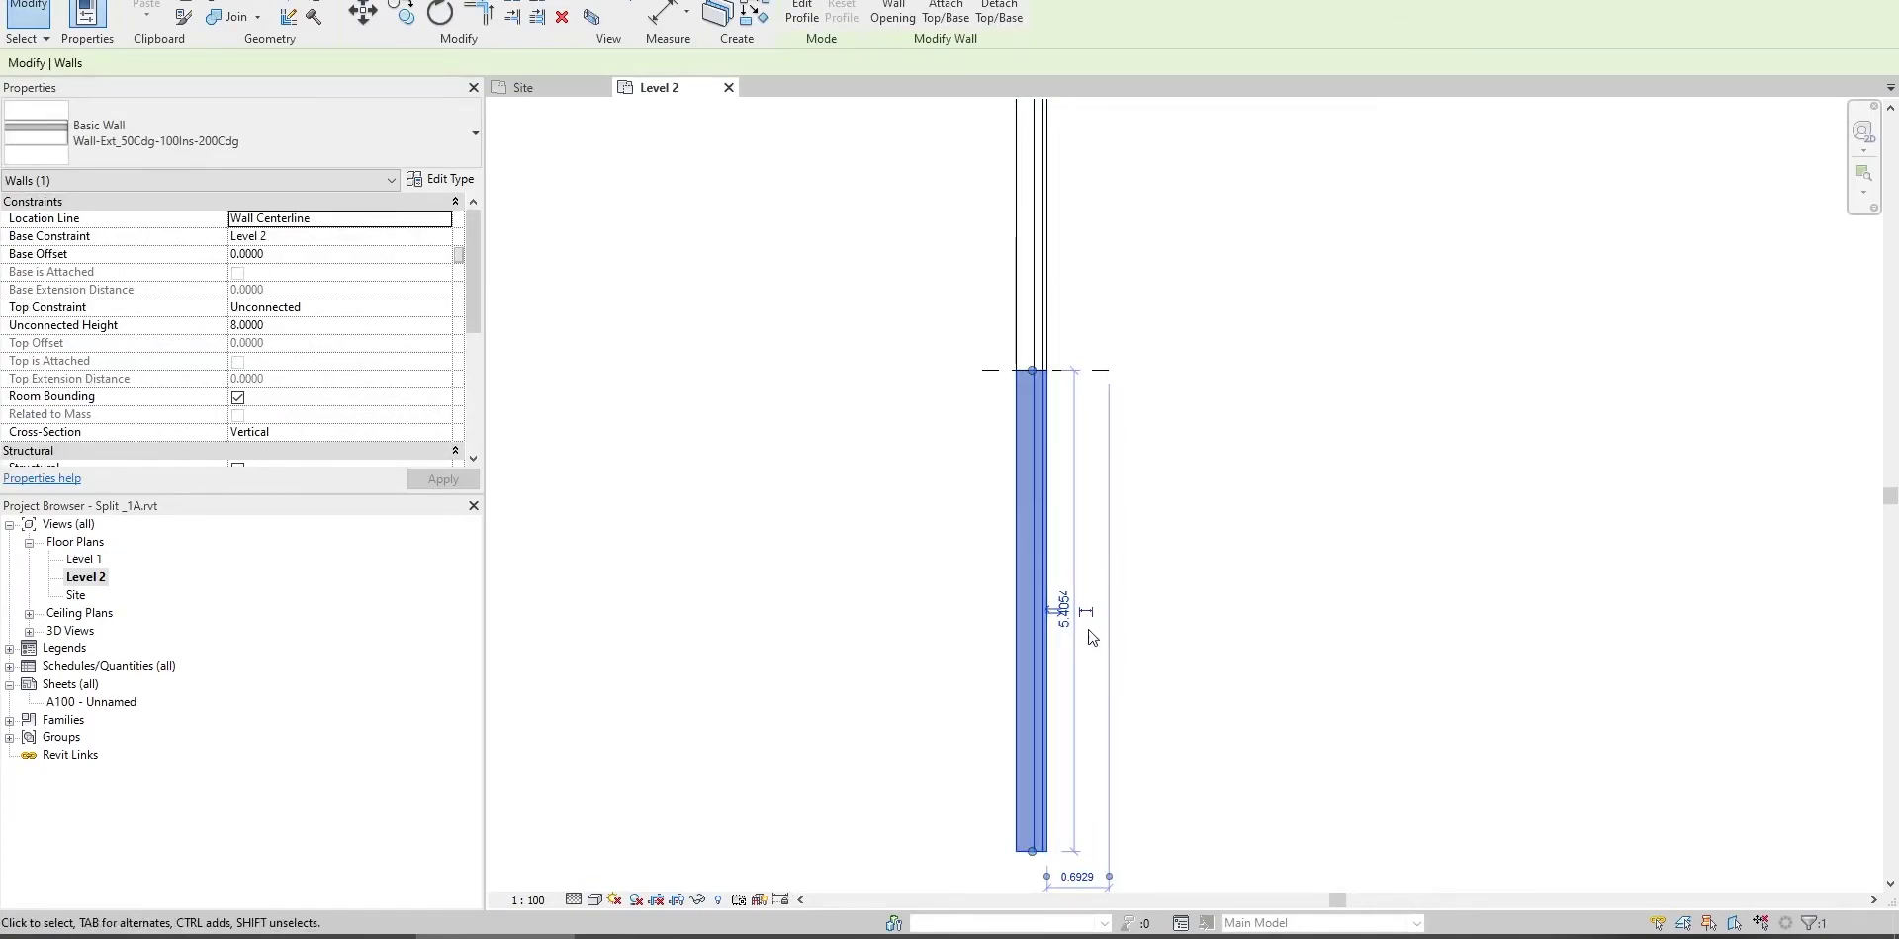
left_click_drag(473, 267, 471, 353)
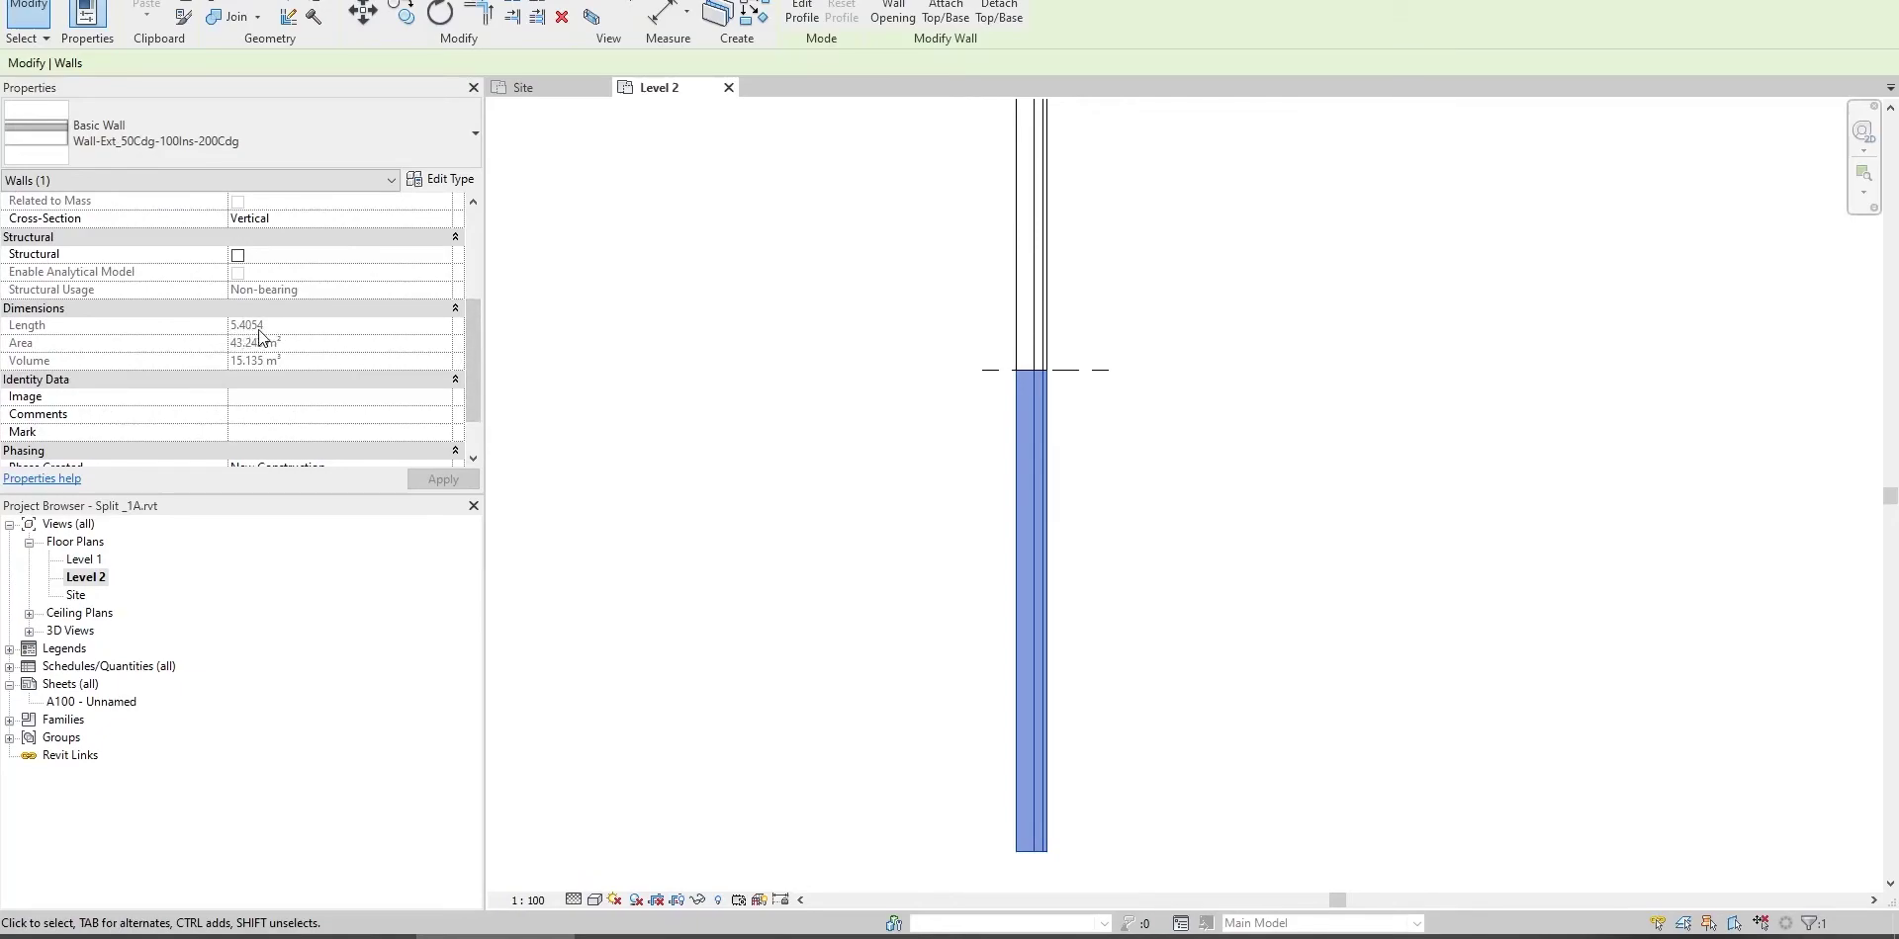
left_click(851, 529)
Read Question 12 in the practice test and close Split _1A.rvt without saving.
scroll(920, 470, "down", 2)
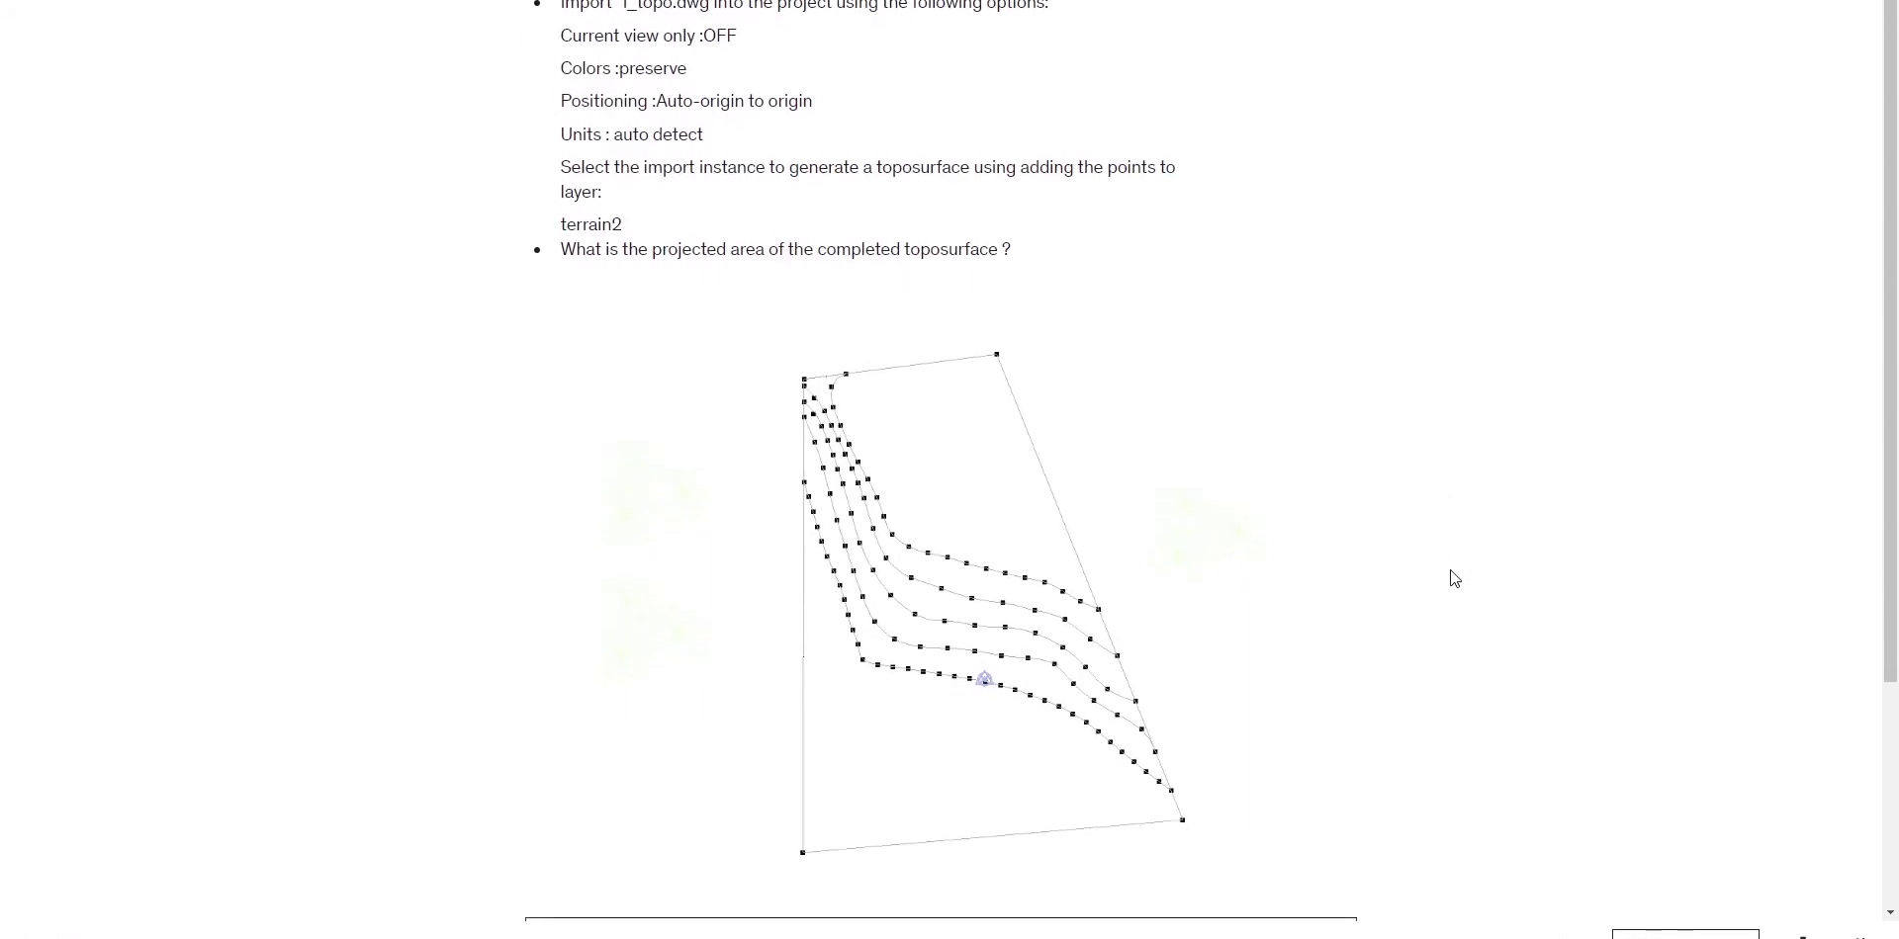
scroll(1454, 578, "up", 3)
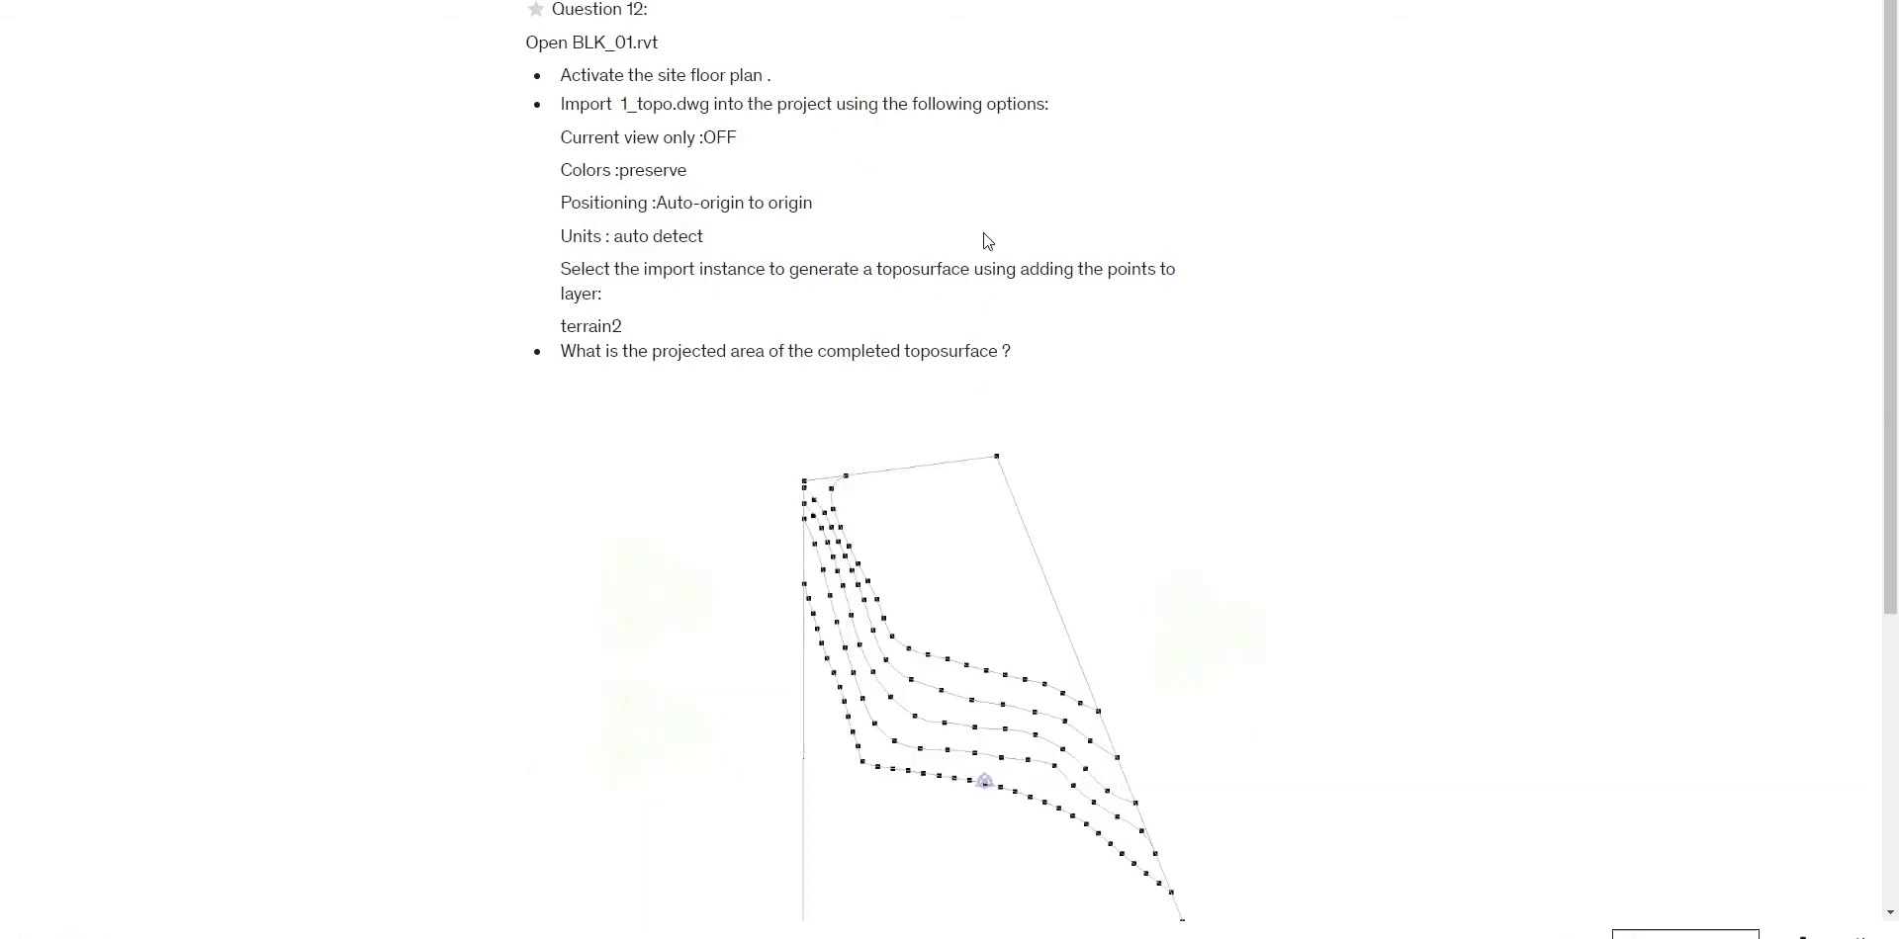
key("alt+Tab")
key("alt+Tab")
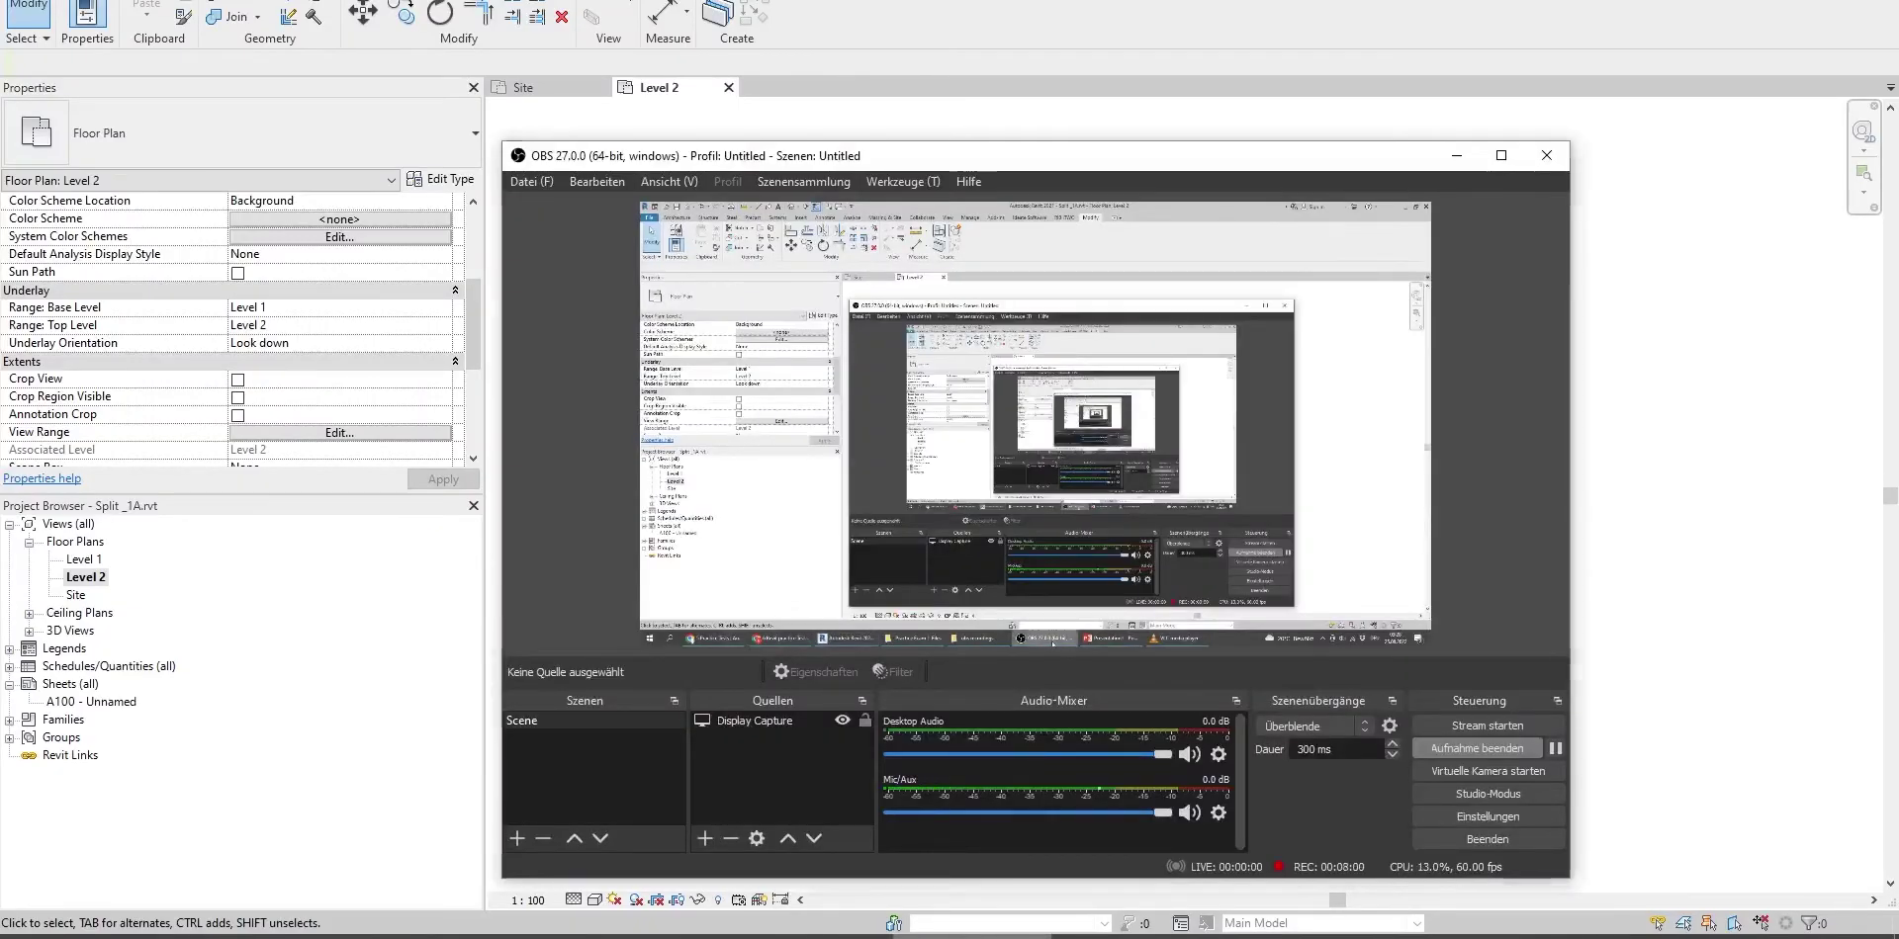
key("alt+Tab")
scroll(970, 476, "up", 2)
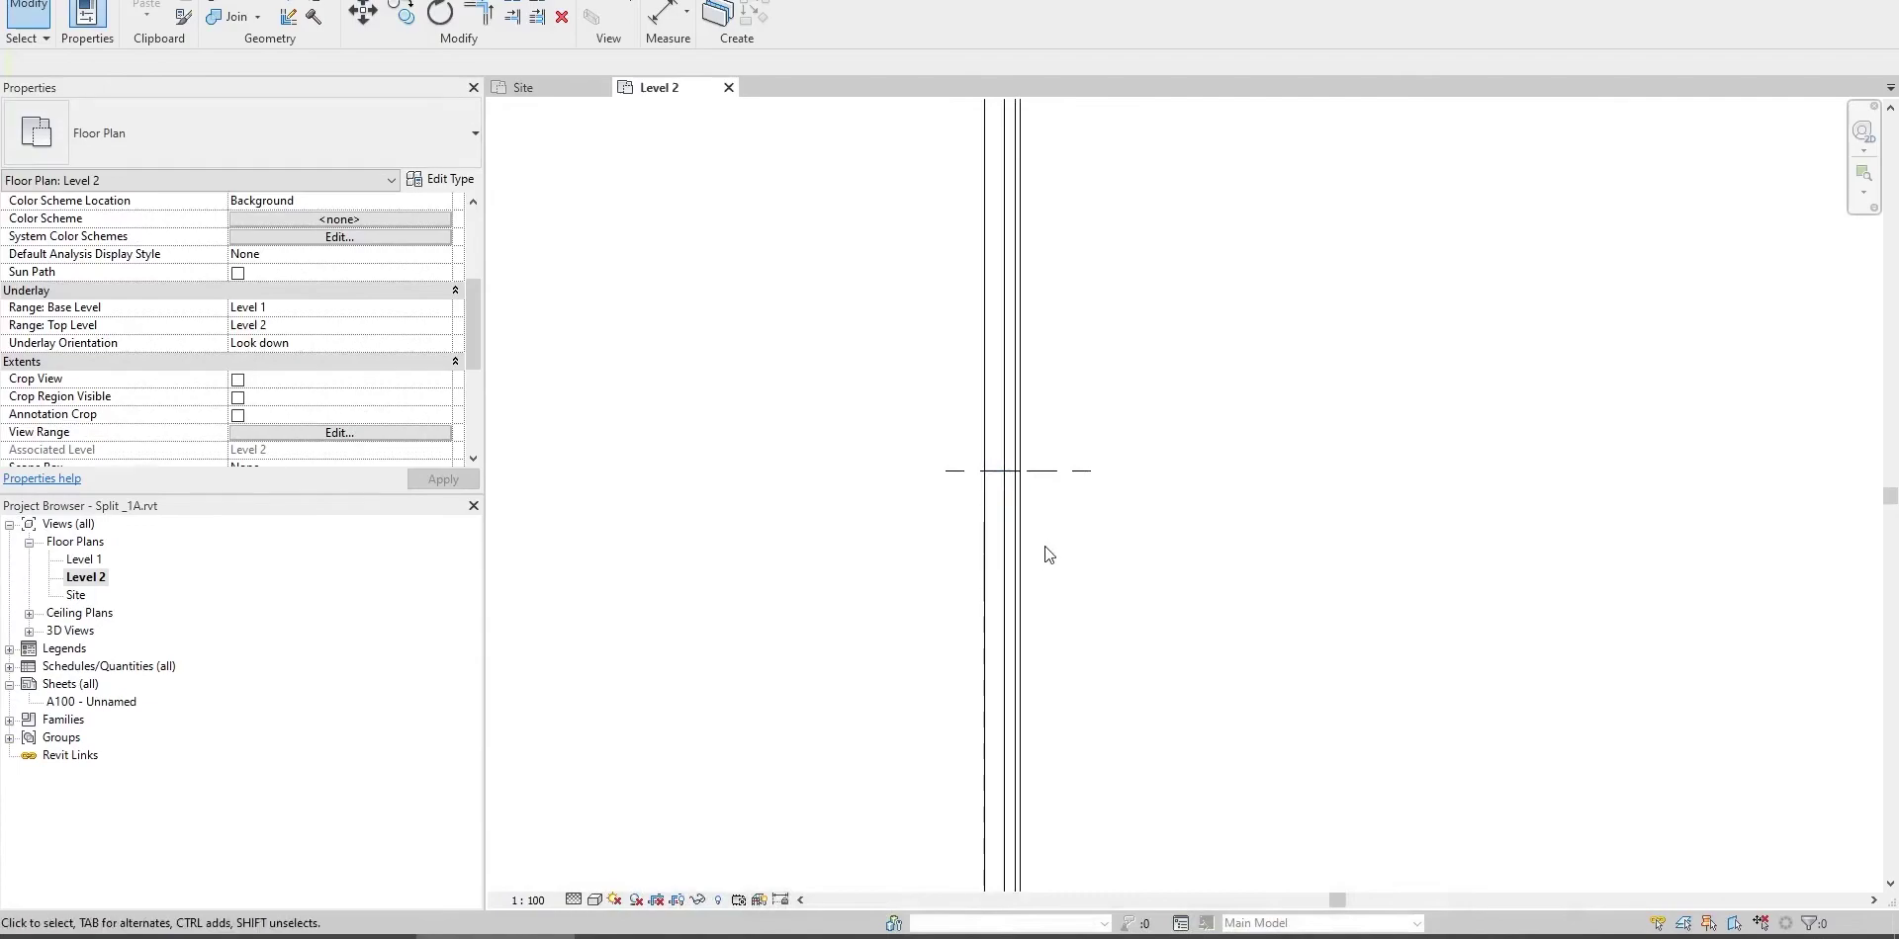
left_click(728, 87)
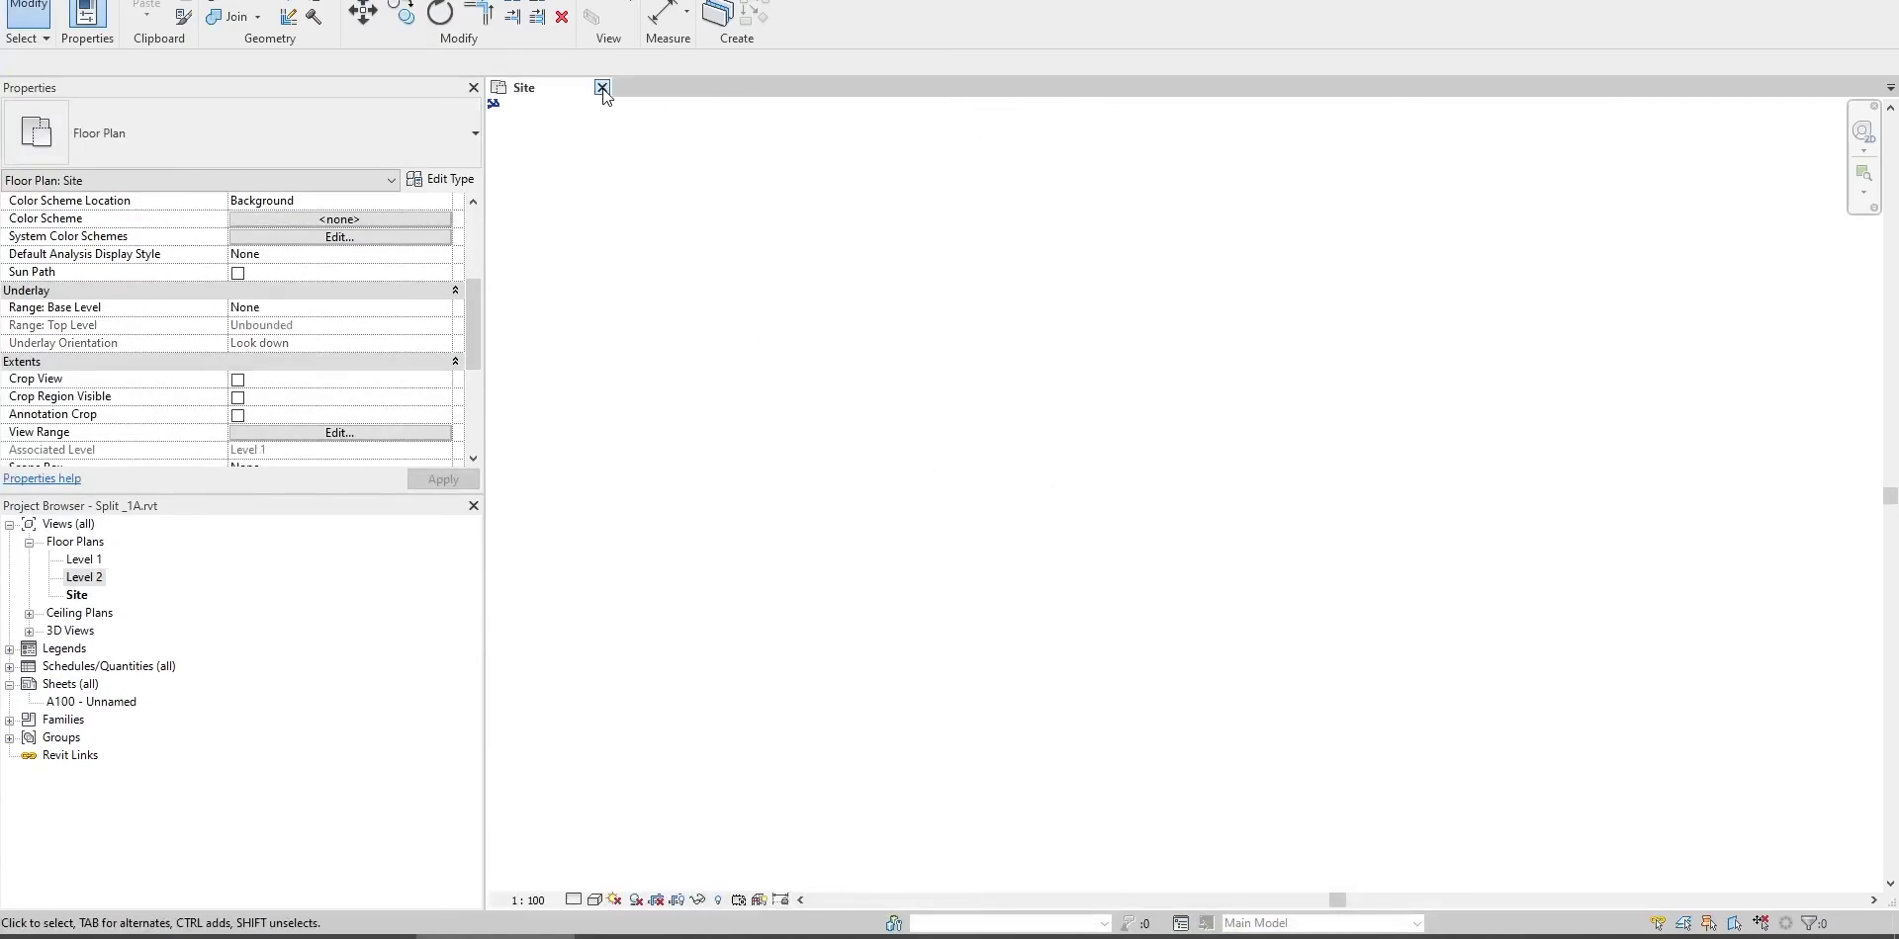
left_click(603, 87)
left_click(971, 431)
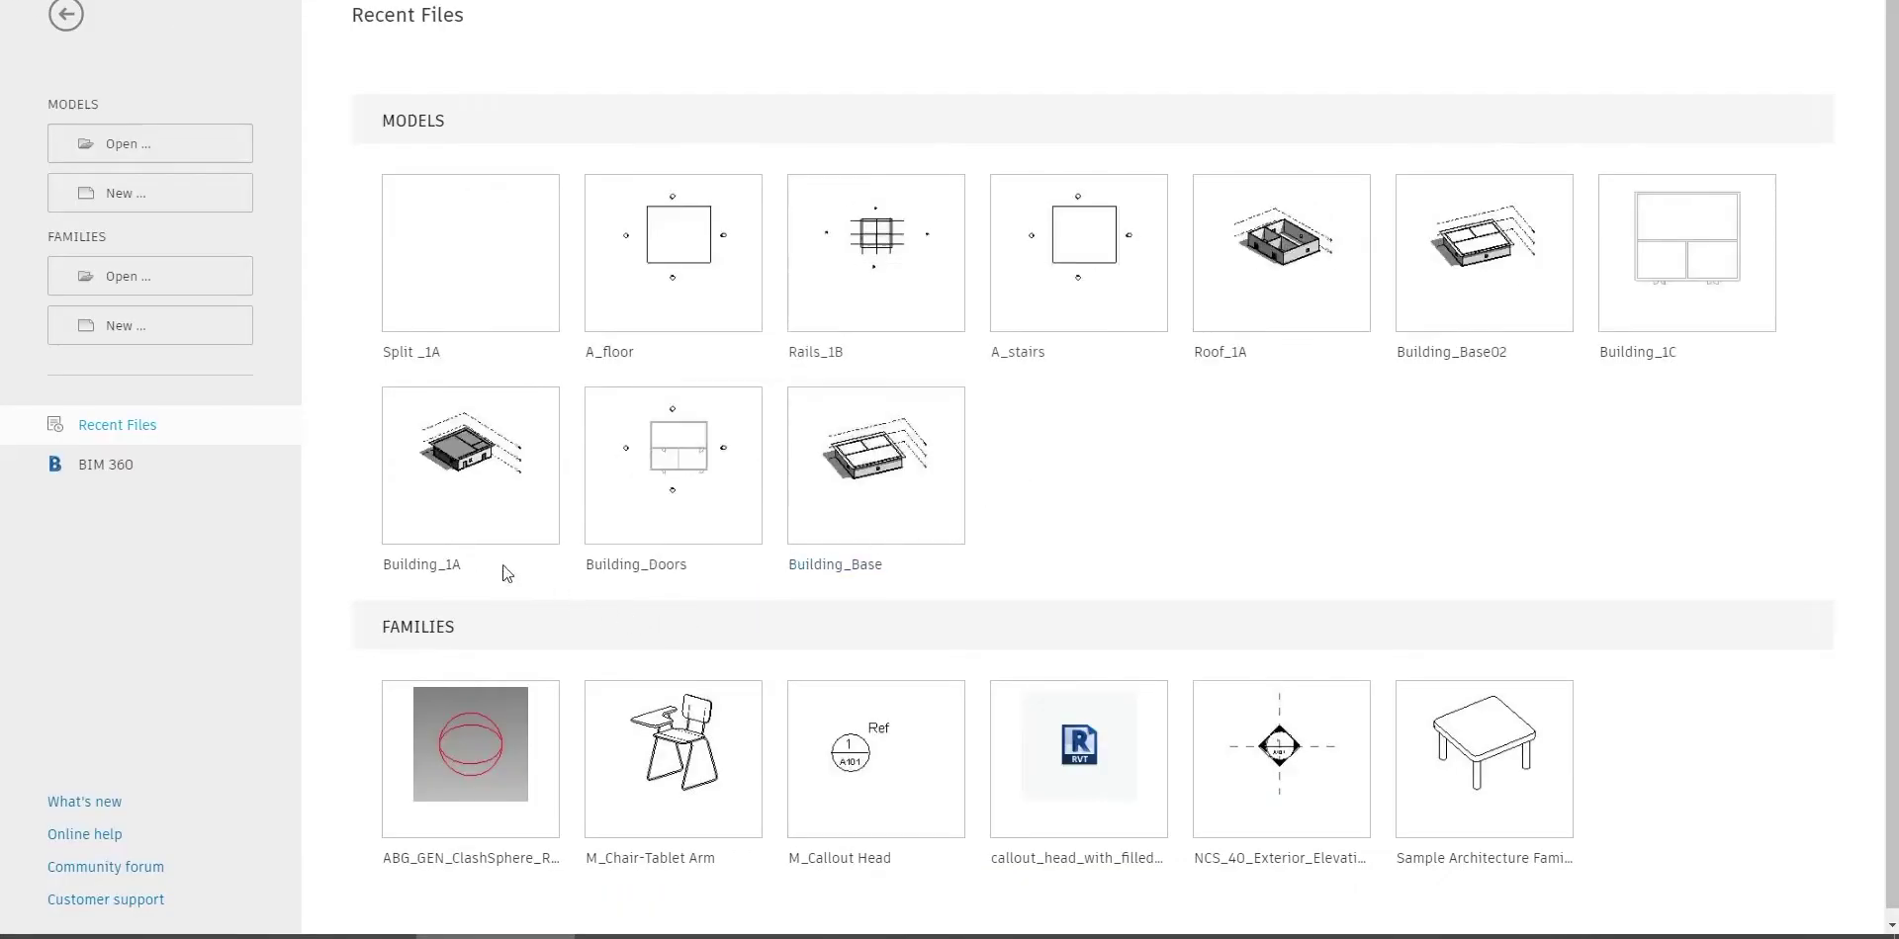
Open BLK_01.rvt from the Practice Exam 1_Files folder.
left_click(166, 148)
key("alt+Tab")
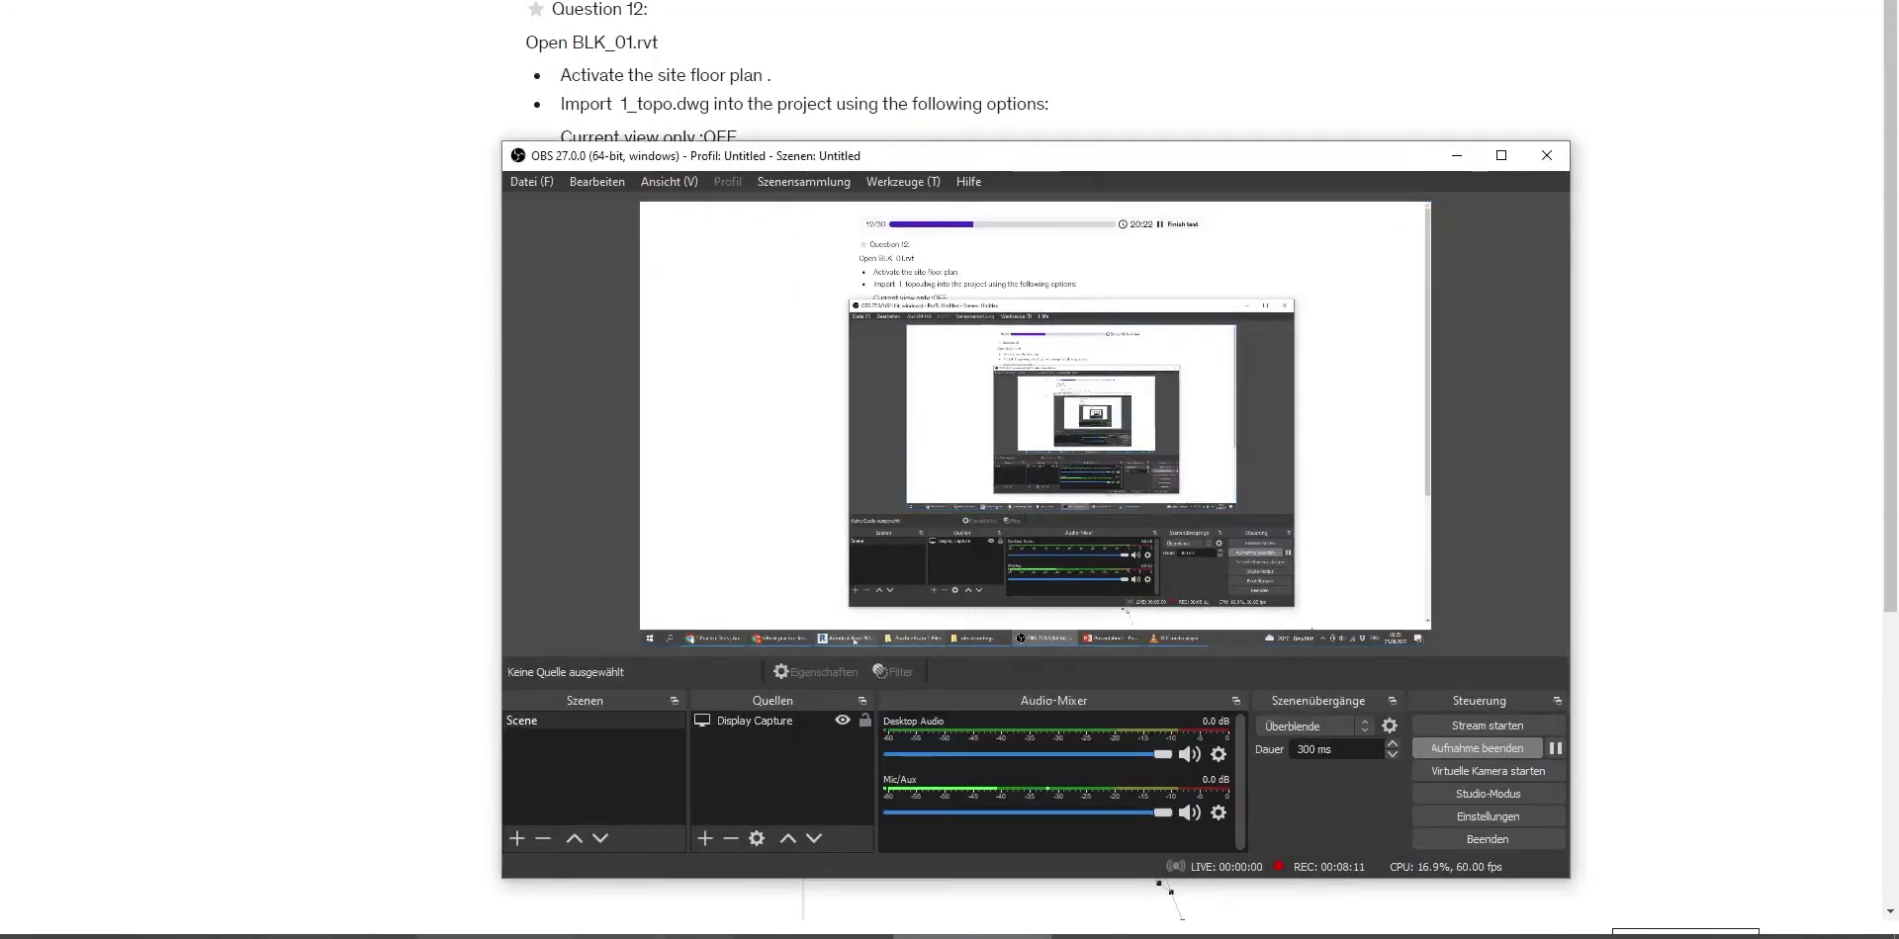
key("alt+Tab")
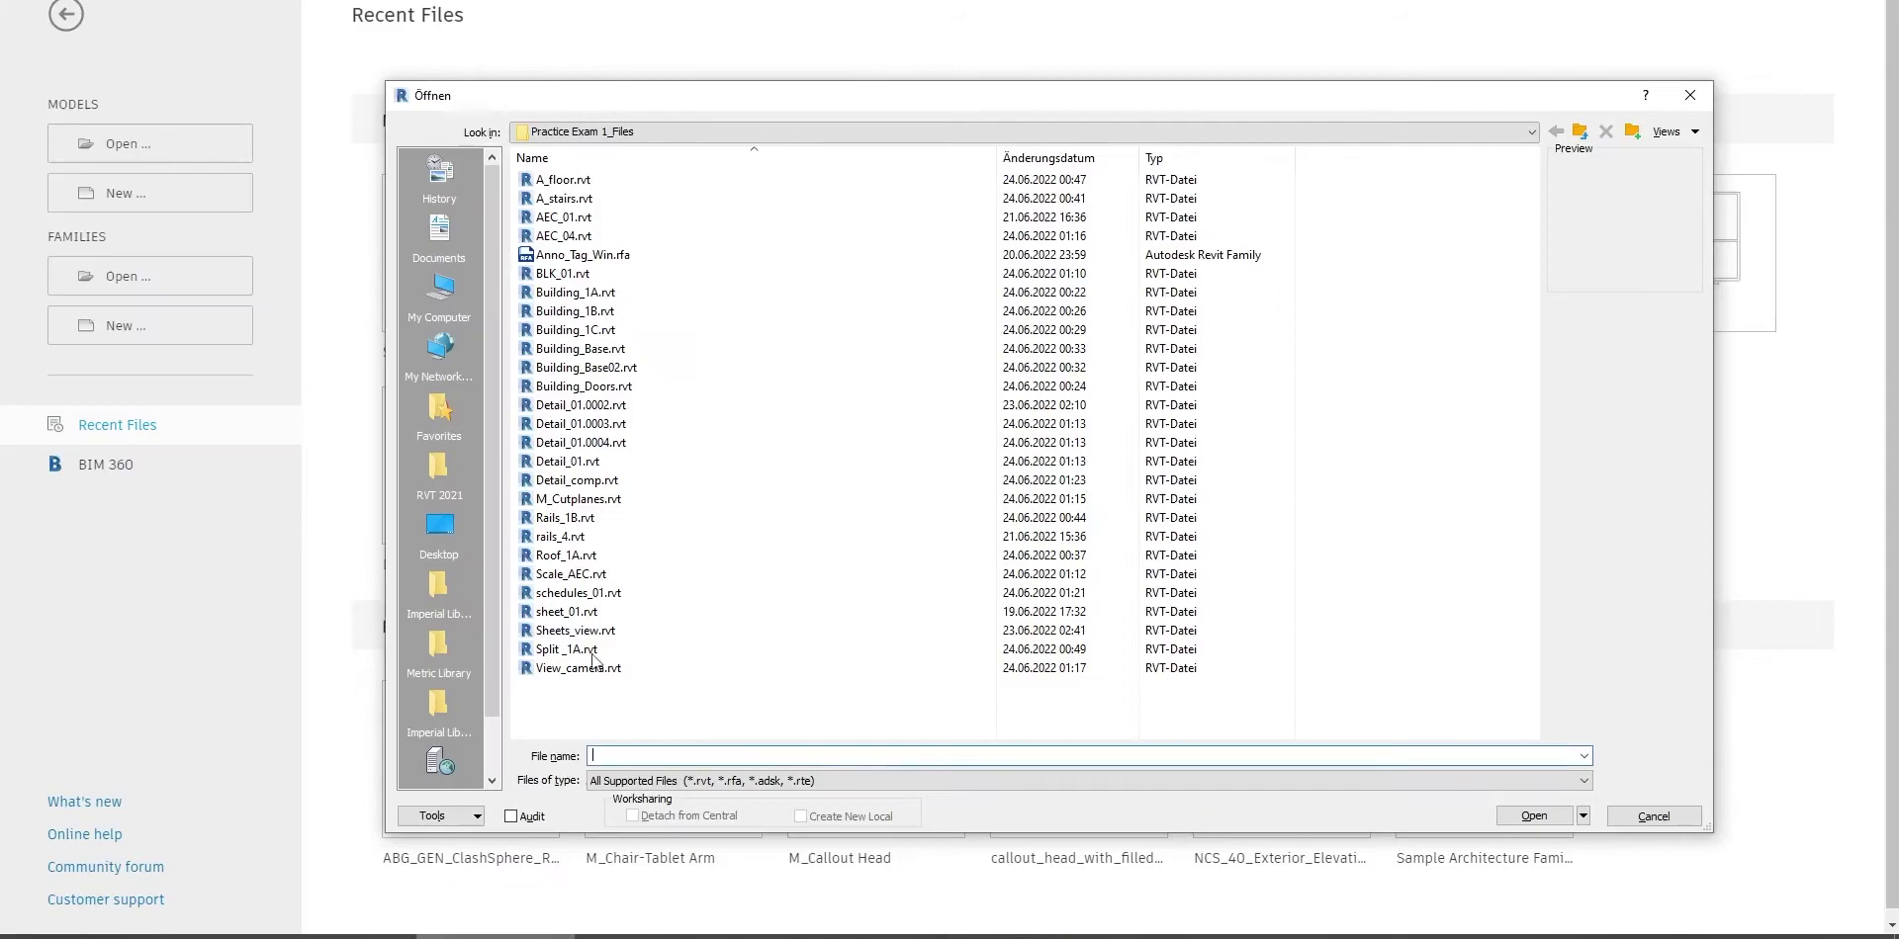
left_click(590, 275)
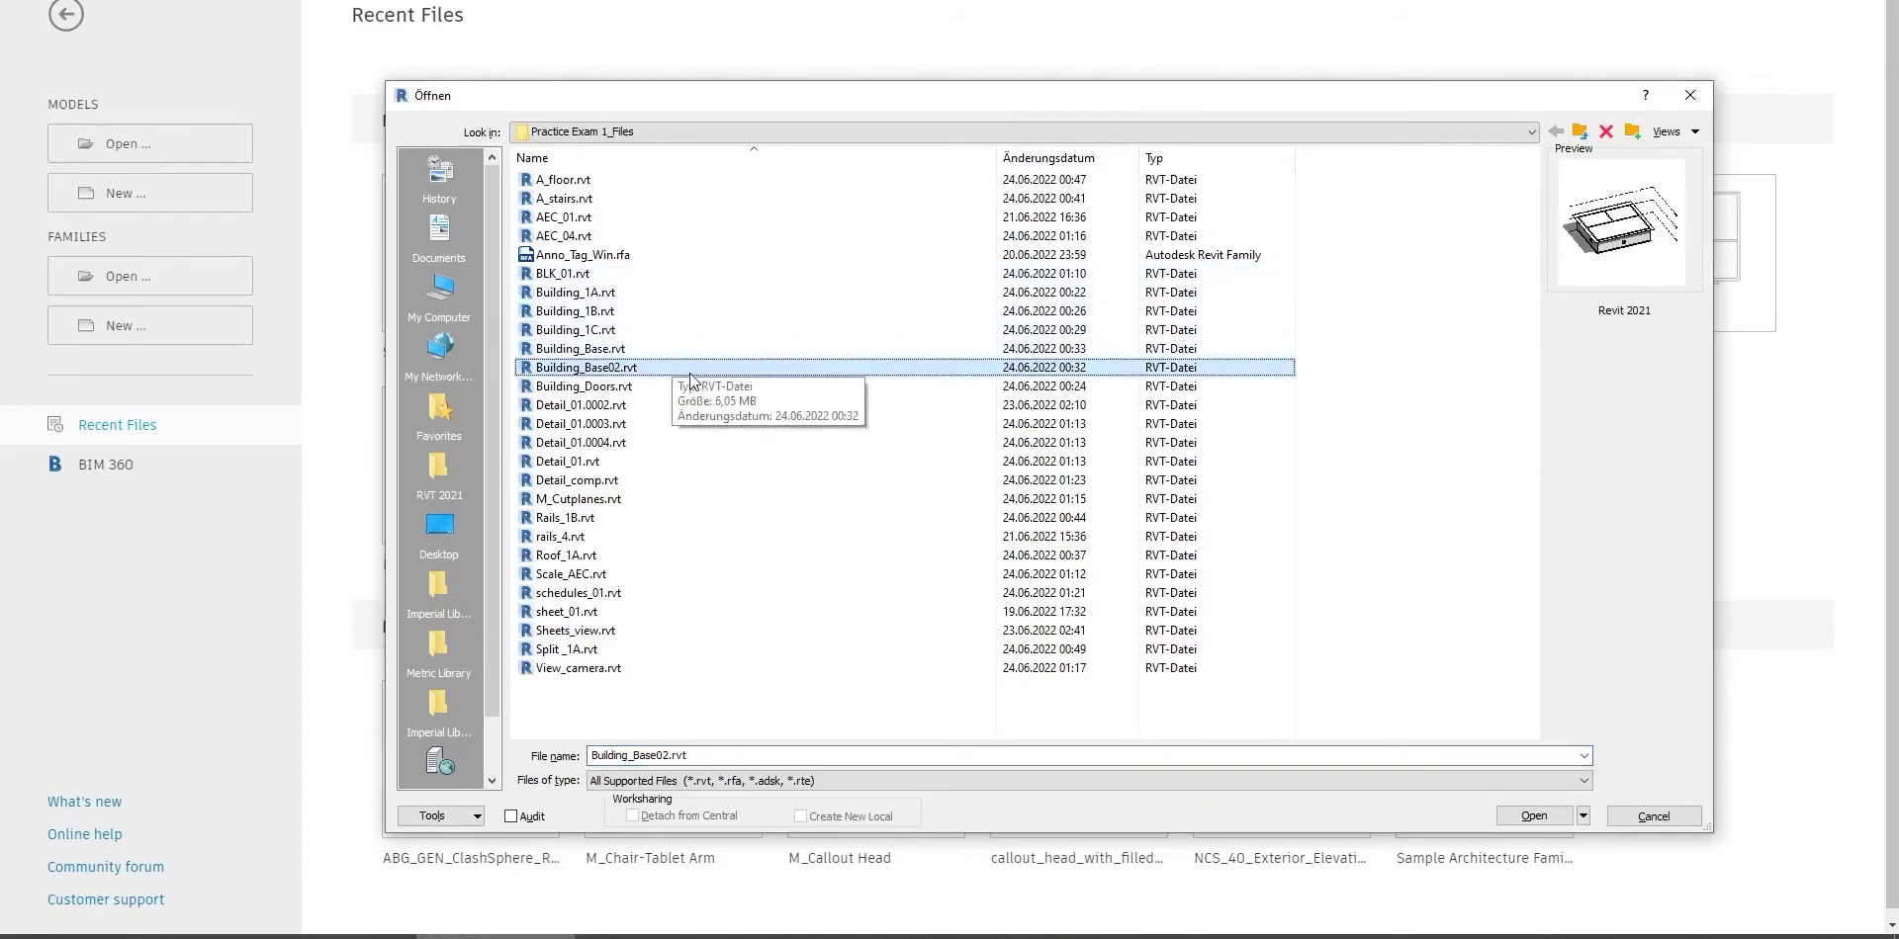
key("Down")
key("Down")
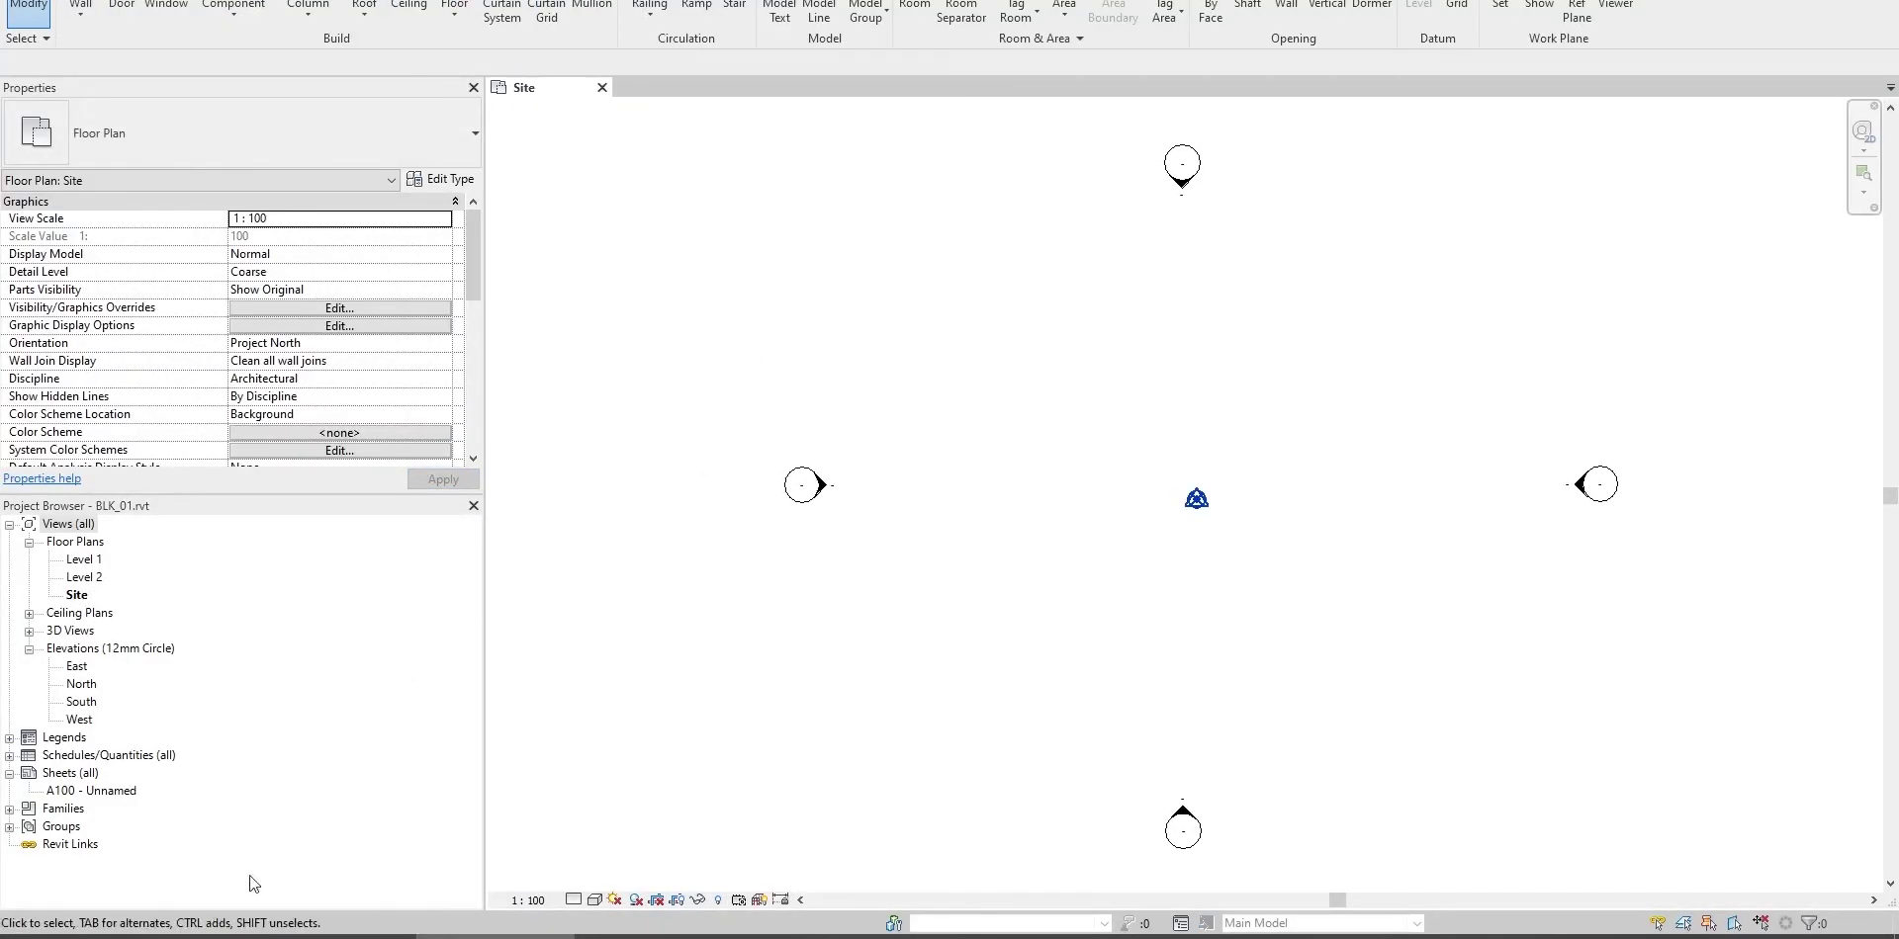
Import 1_topo.dwg into the Site plan with Current view only off, colors preserved, units auto-detected and positioning Auto - Origin to Internal Origin.
key("alt+Tab")
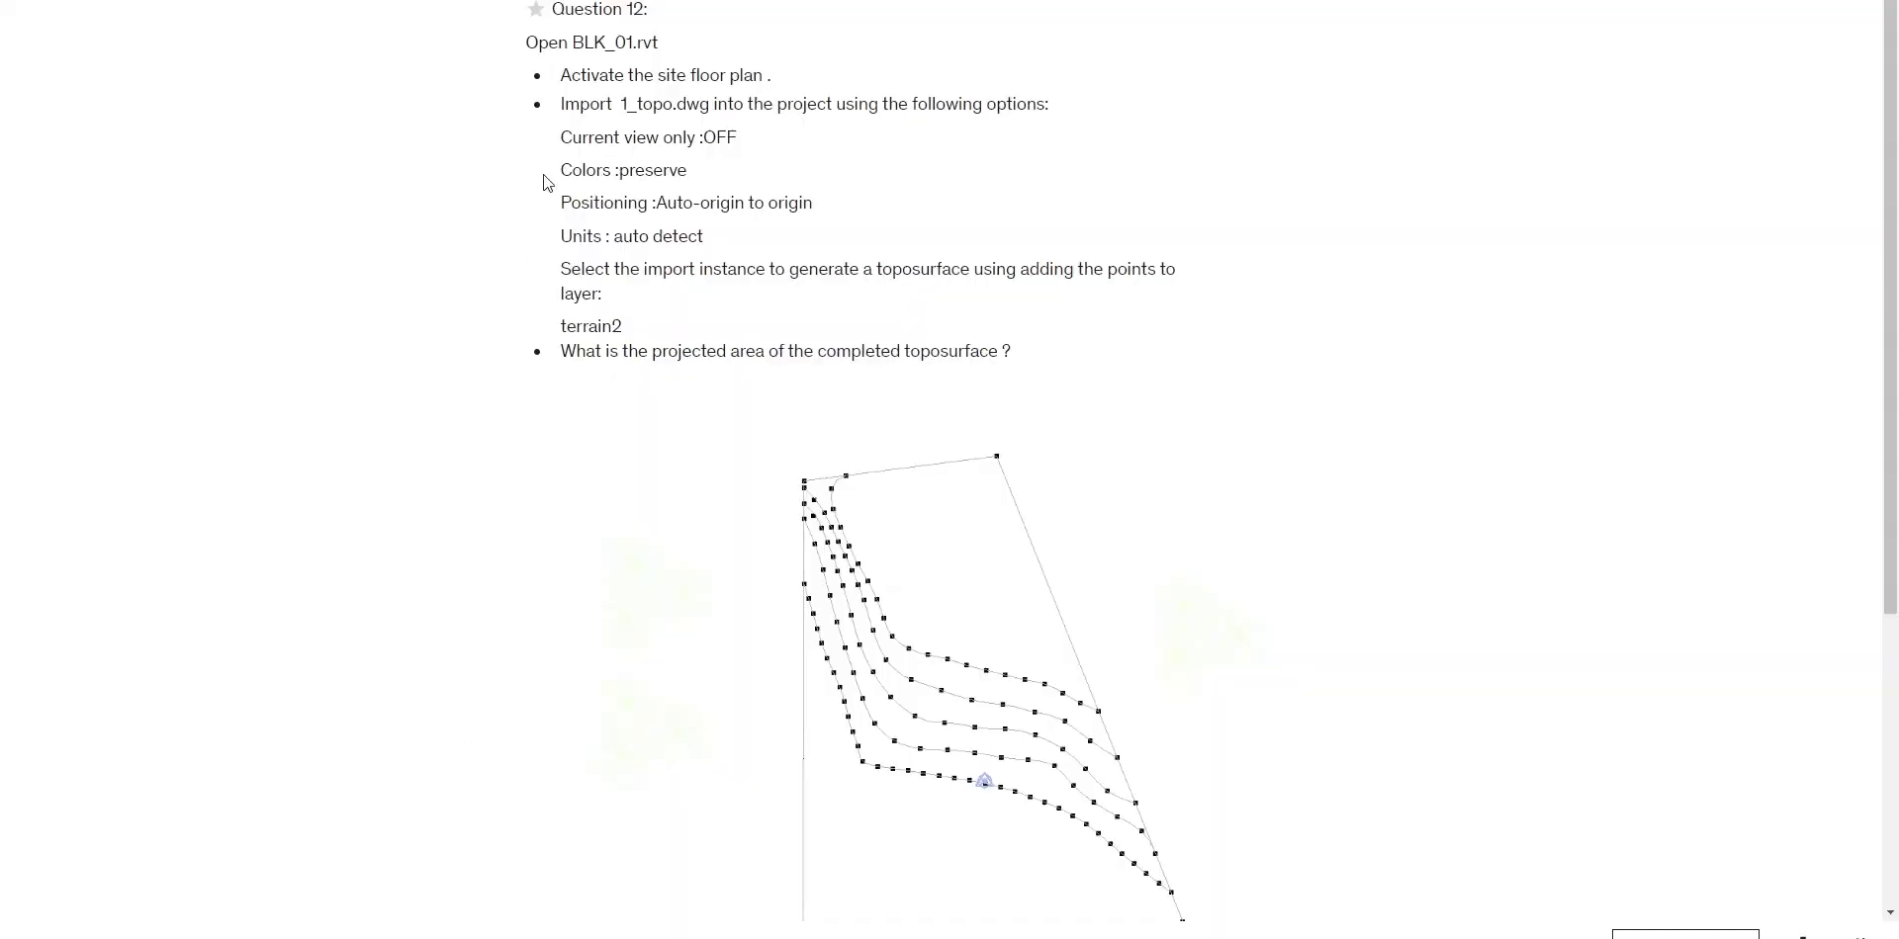
key("alt+Tab")
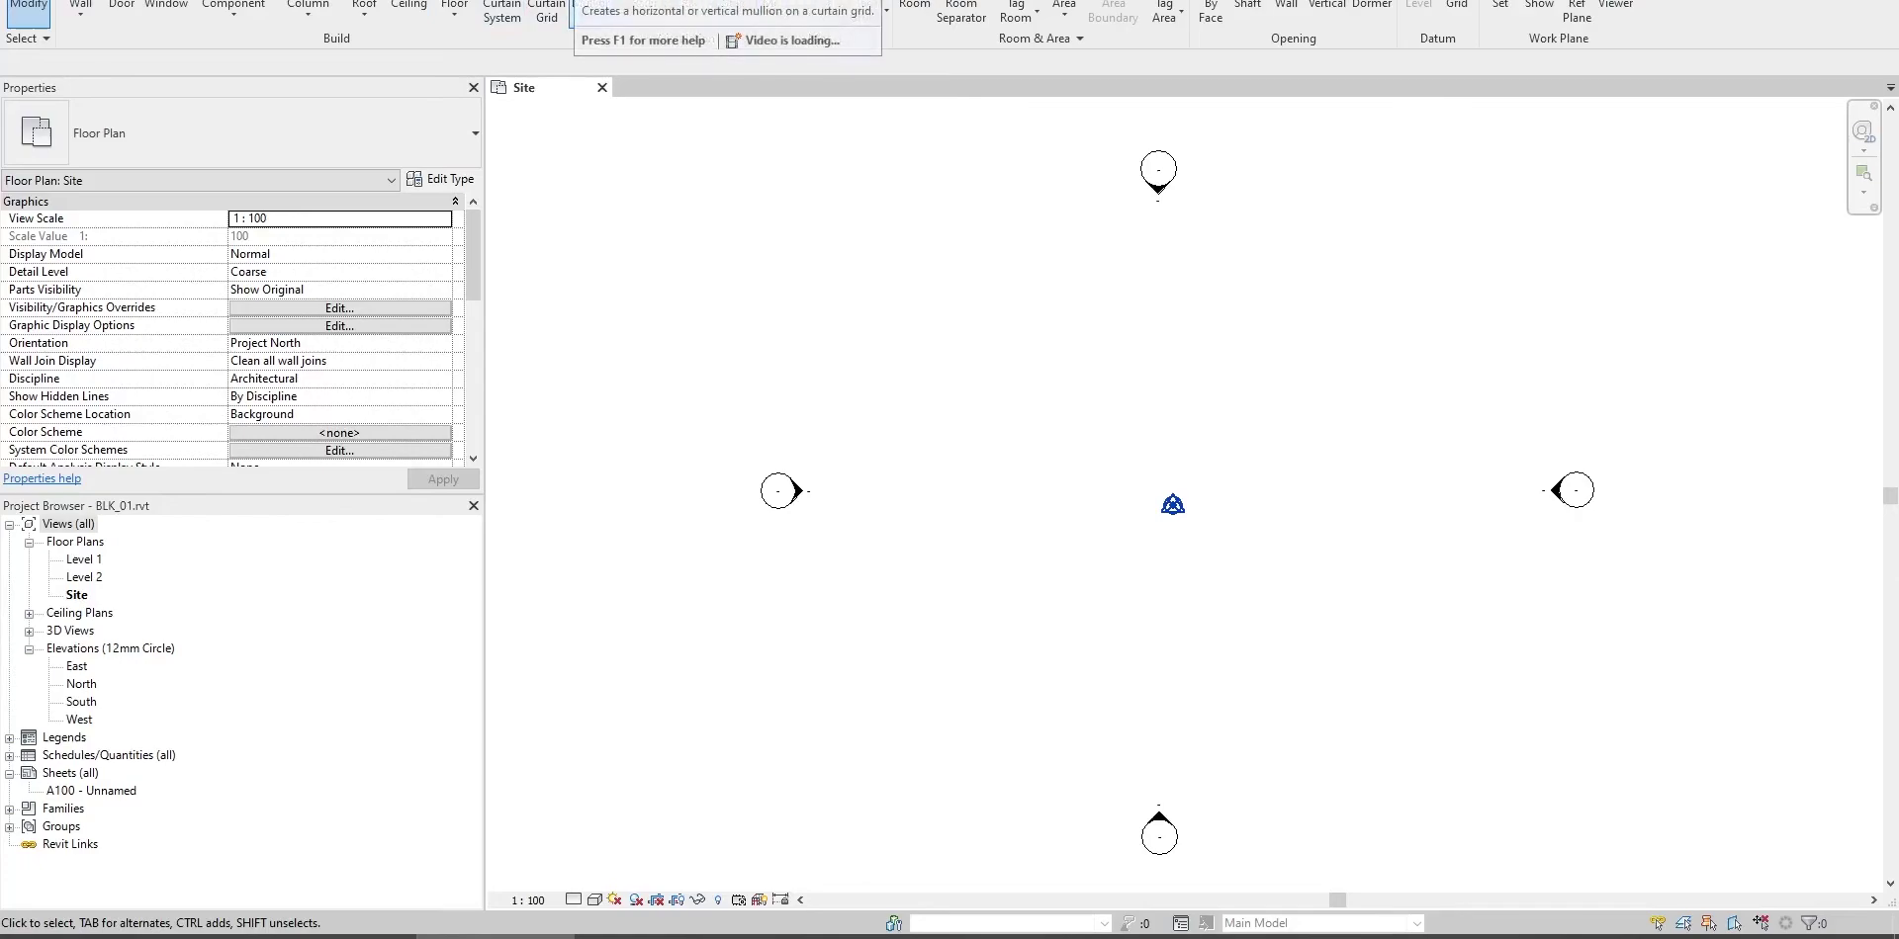
scroll(455, 11, "down", 5)
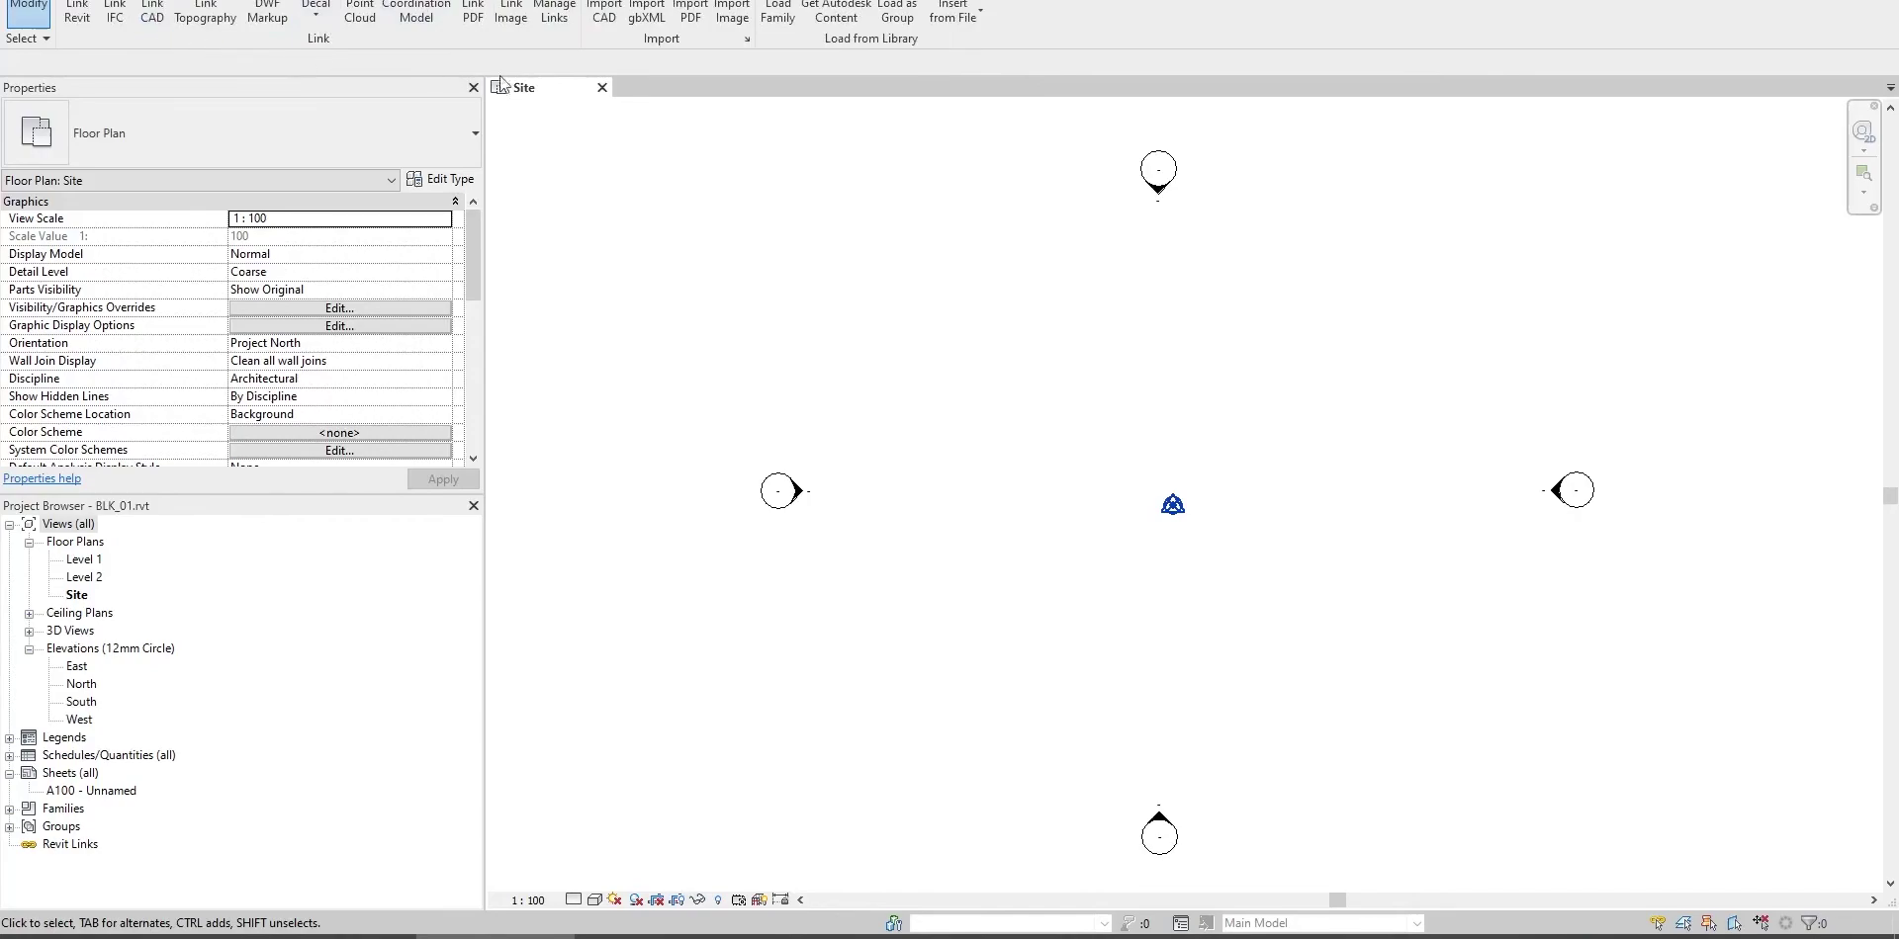
left_click(601, 16)
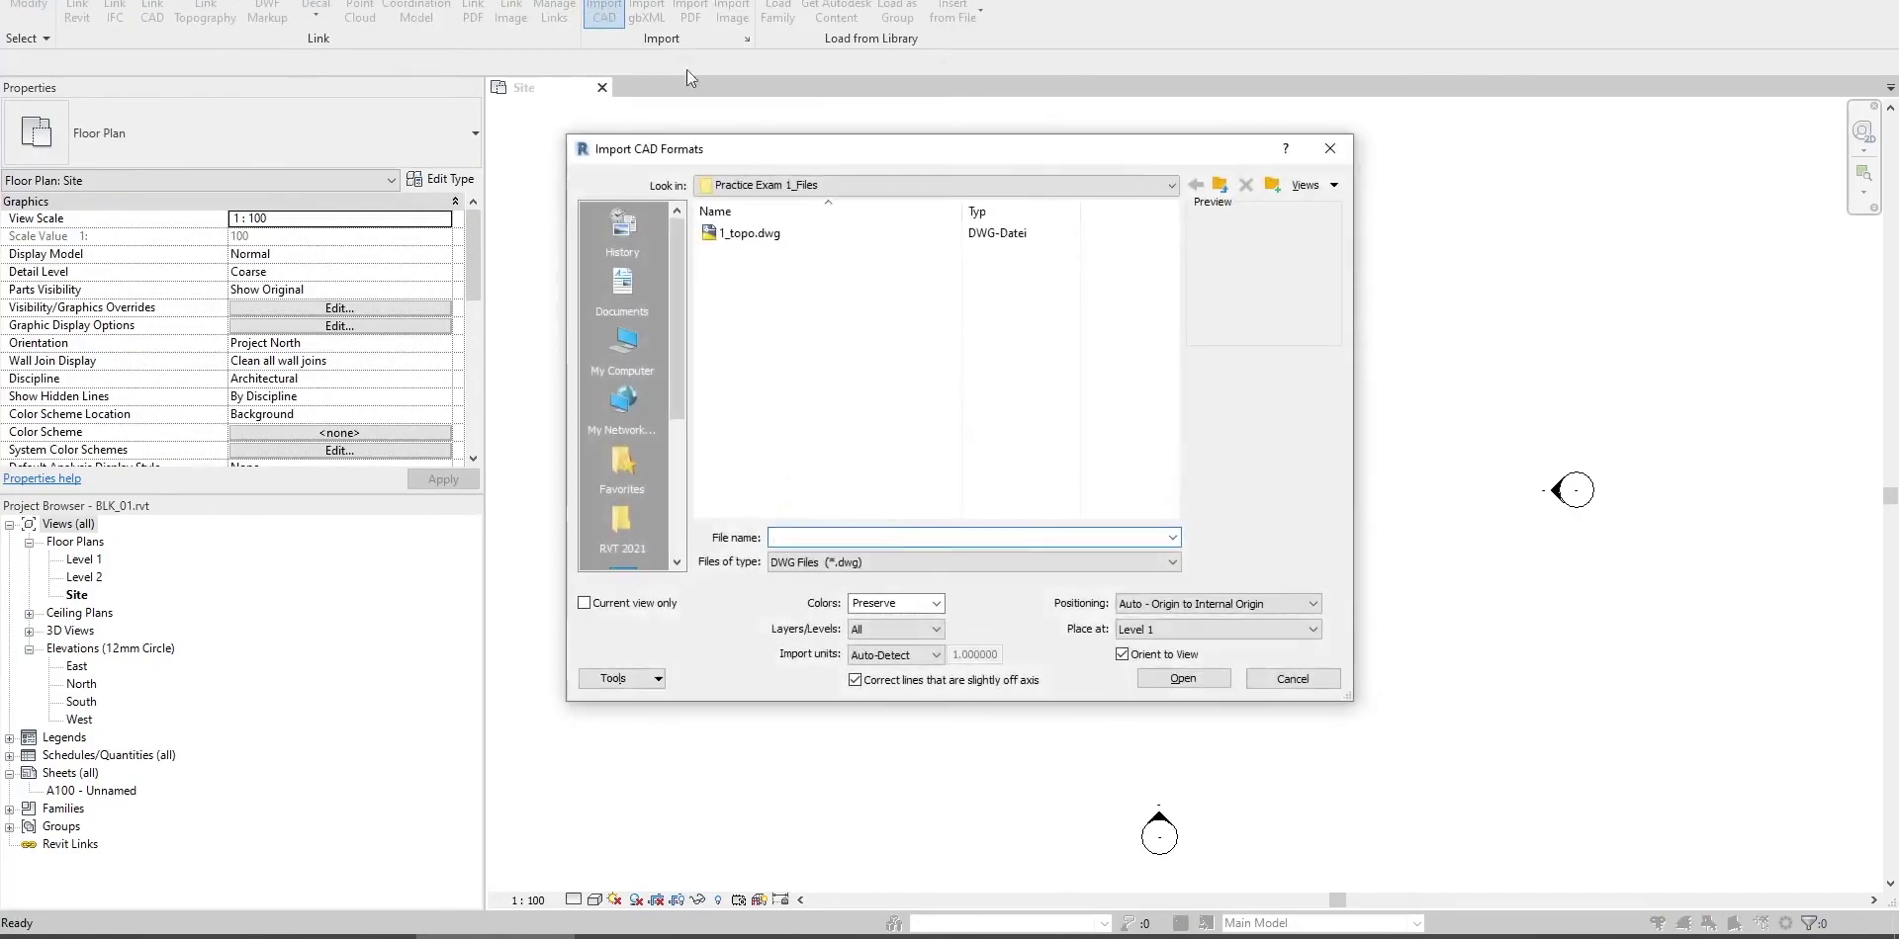
left_click(799, 237)
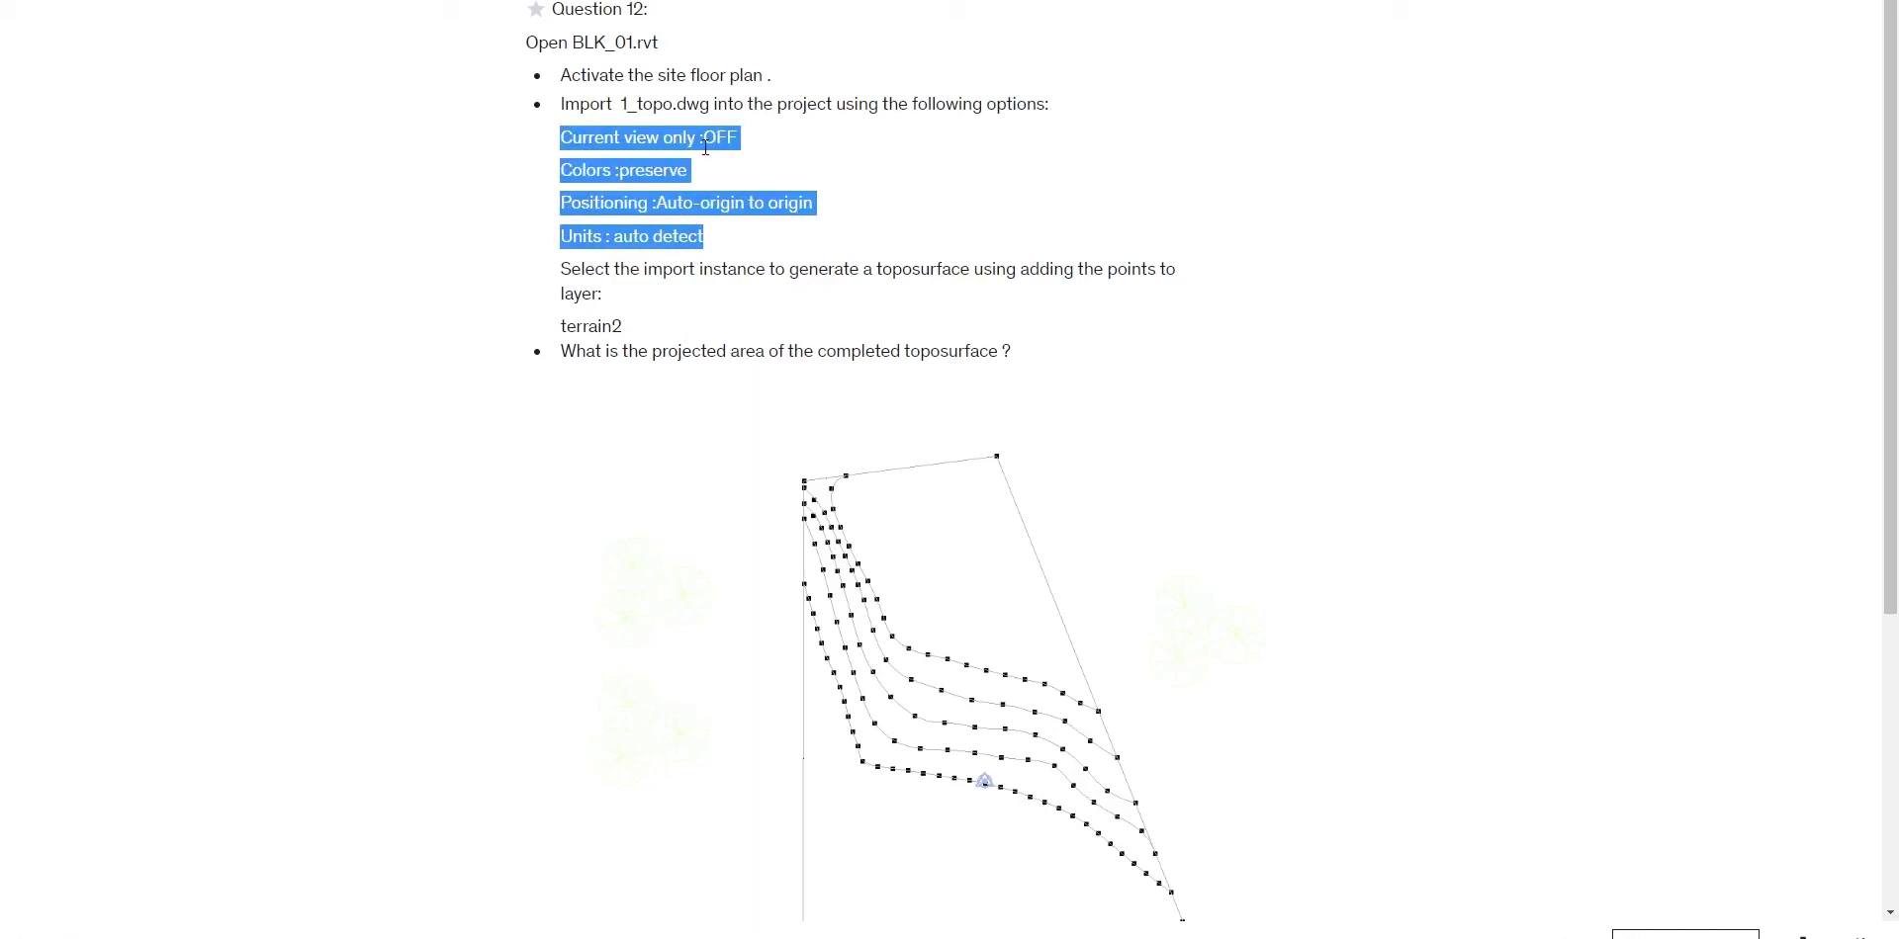
key("alt+Tab")
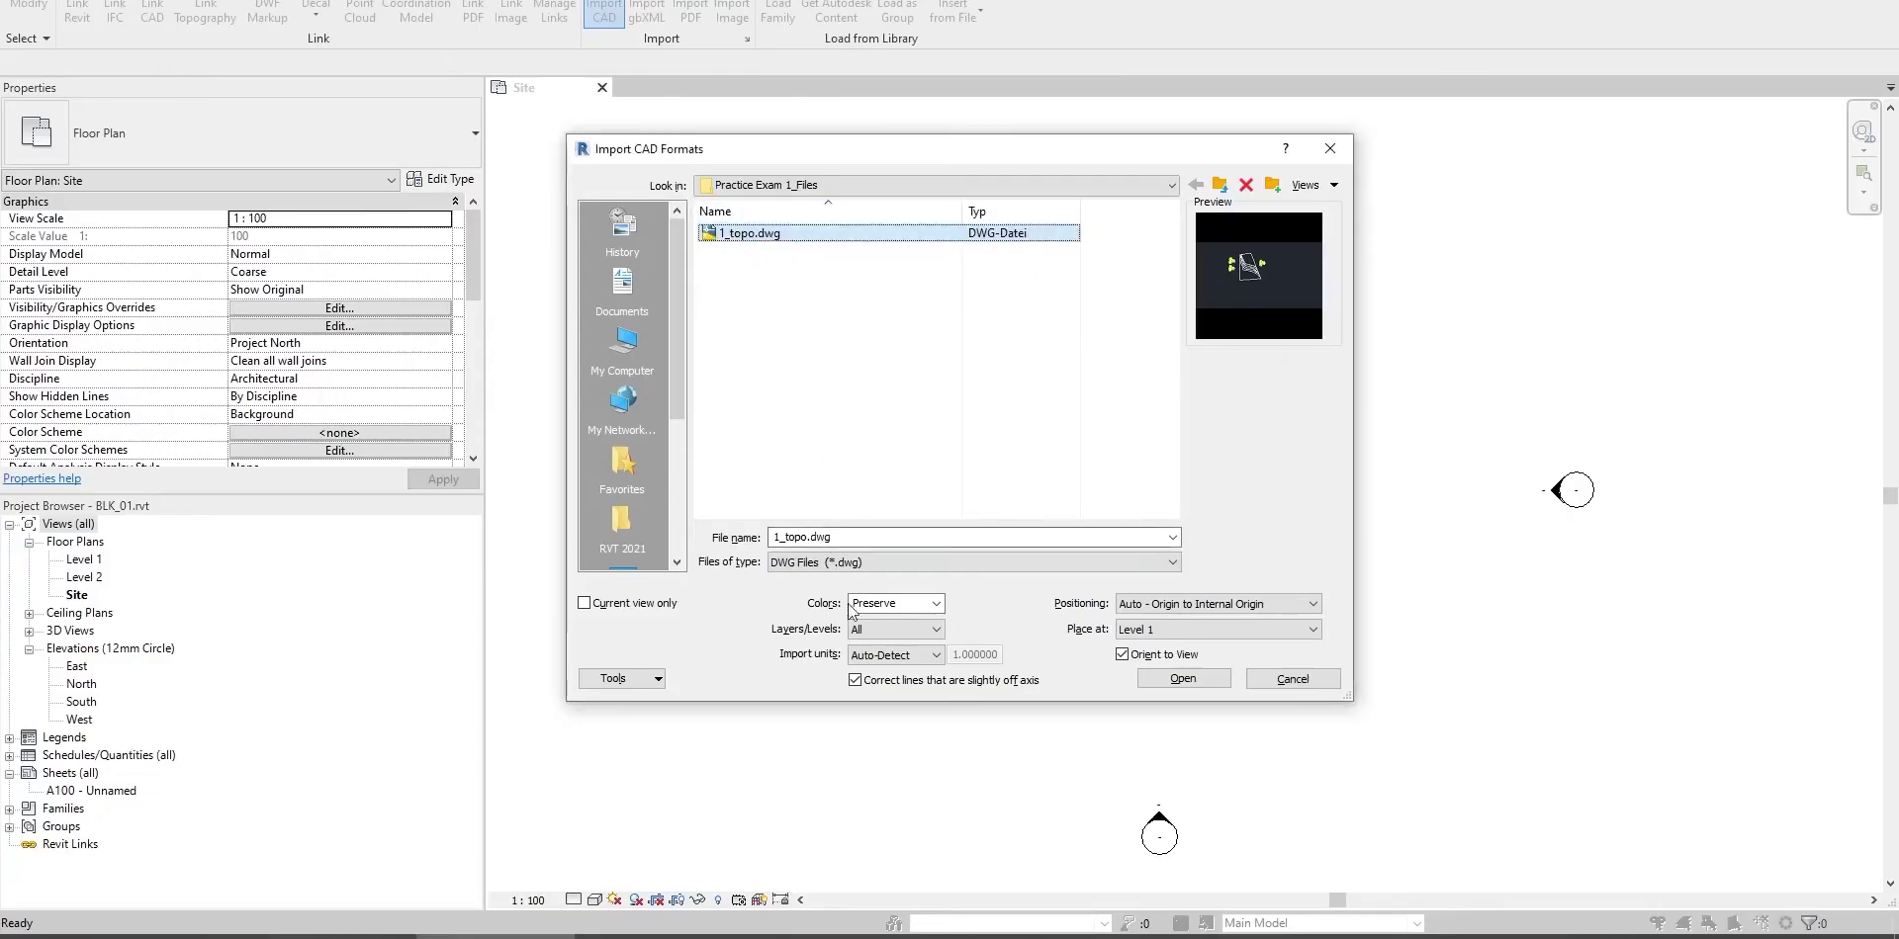
key("alt+Tab")
left_click(1185, 679)
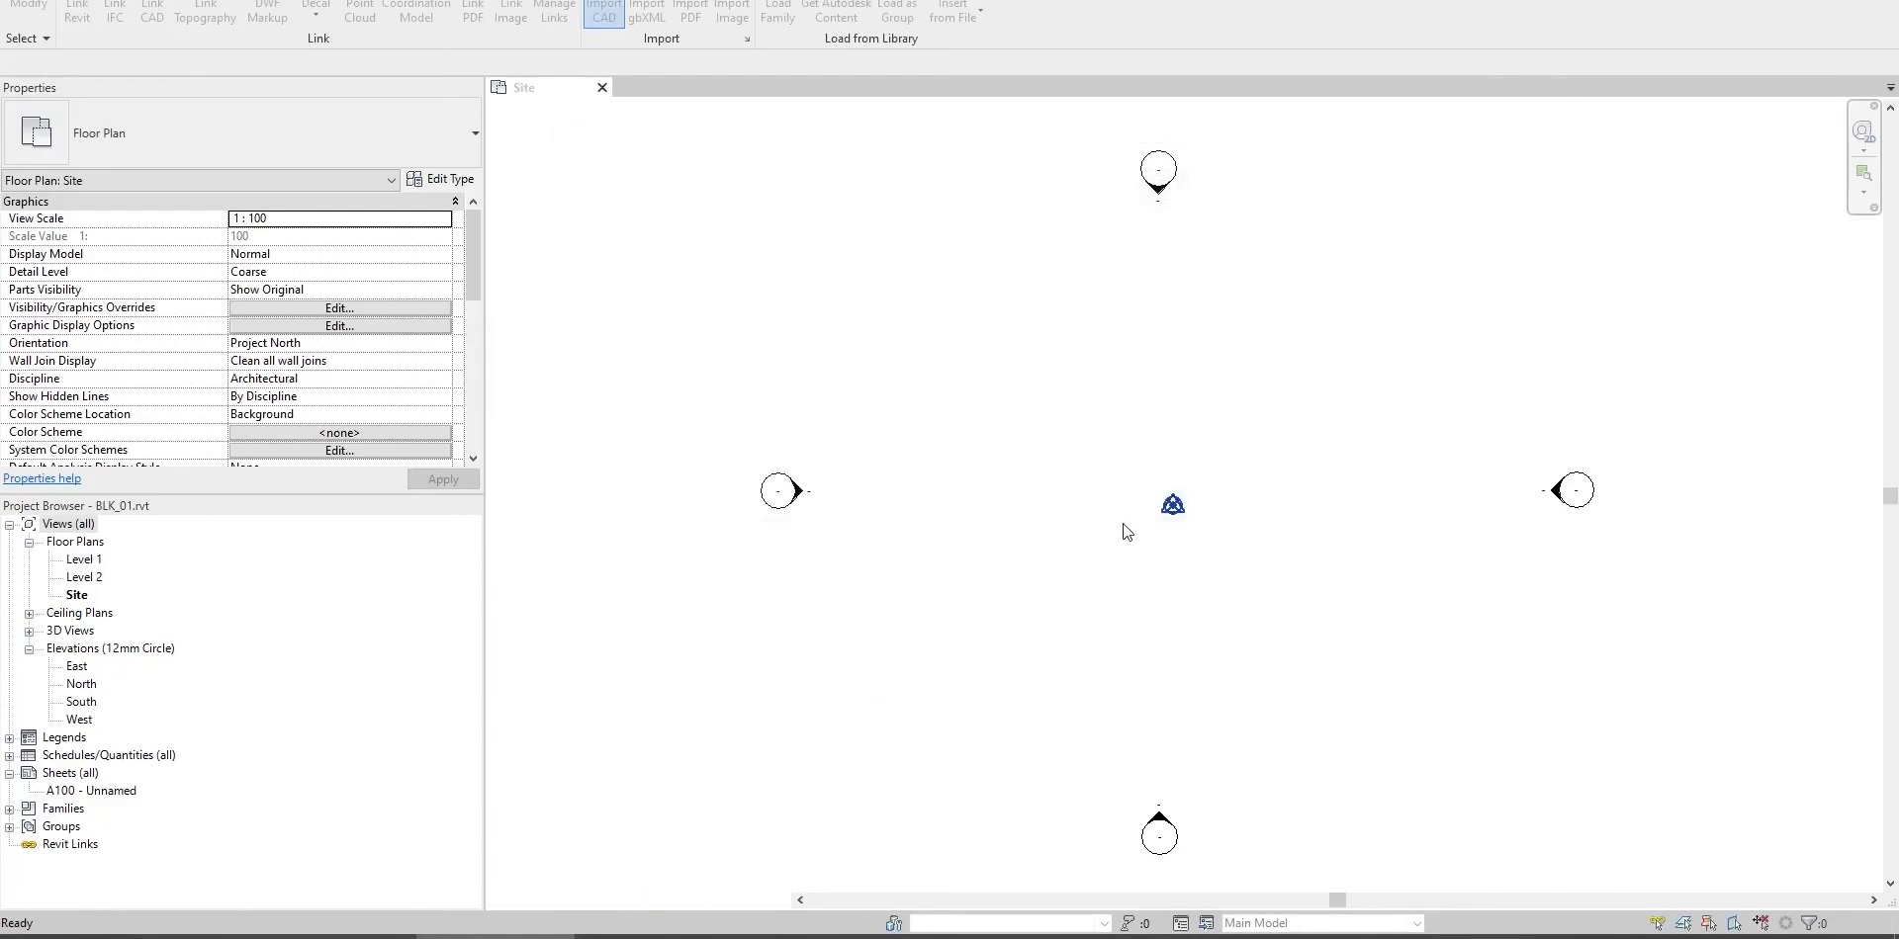
scroll(1115, 533, "up", 3)
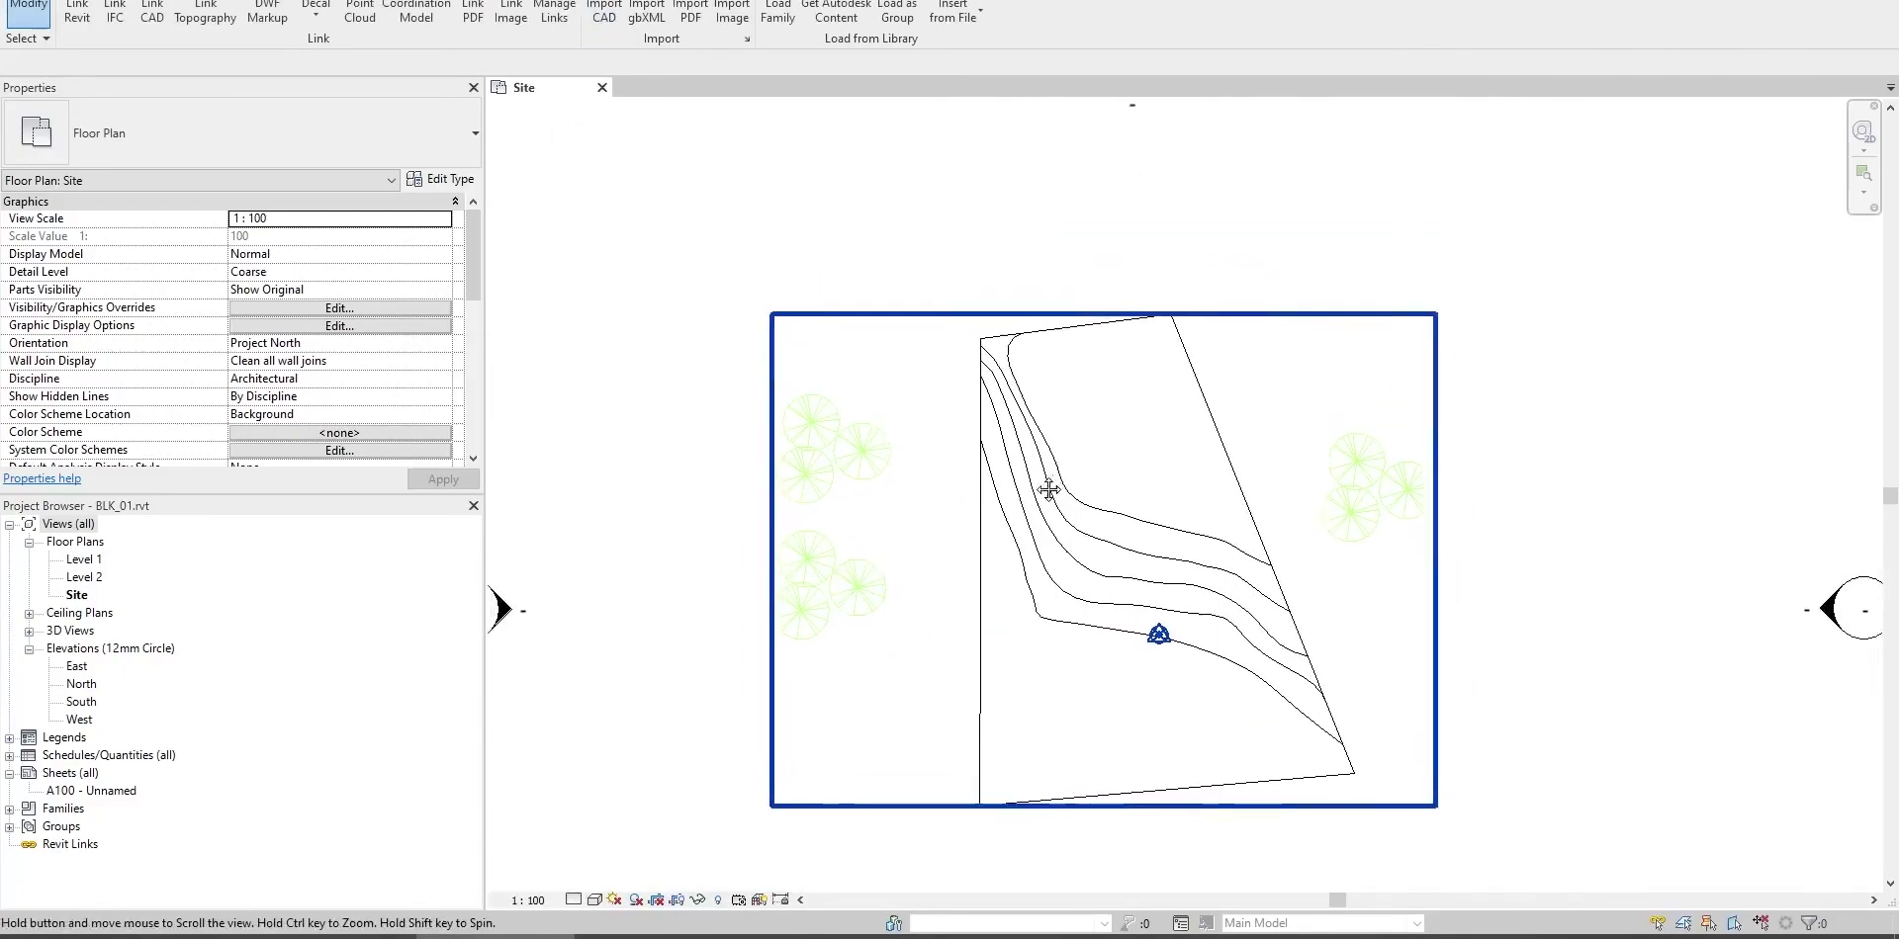
middle_click_drag(875, 315, 903, 393)
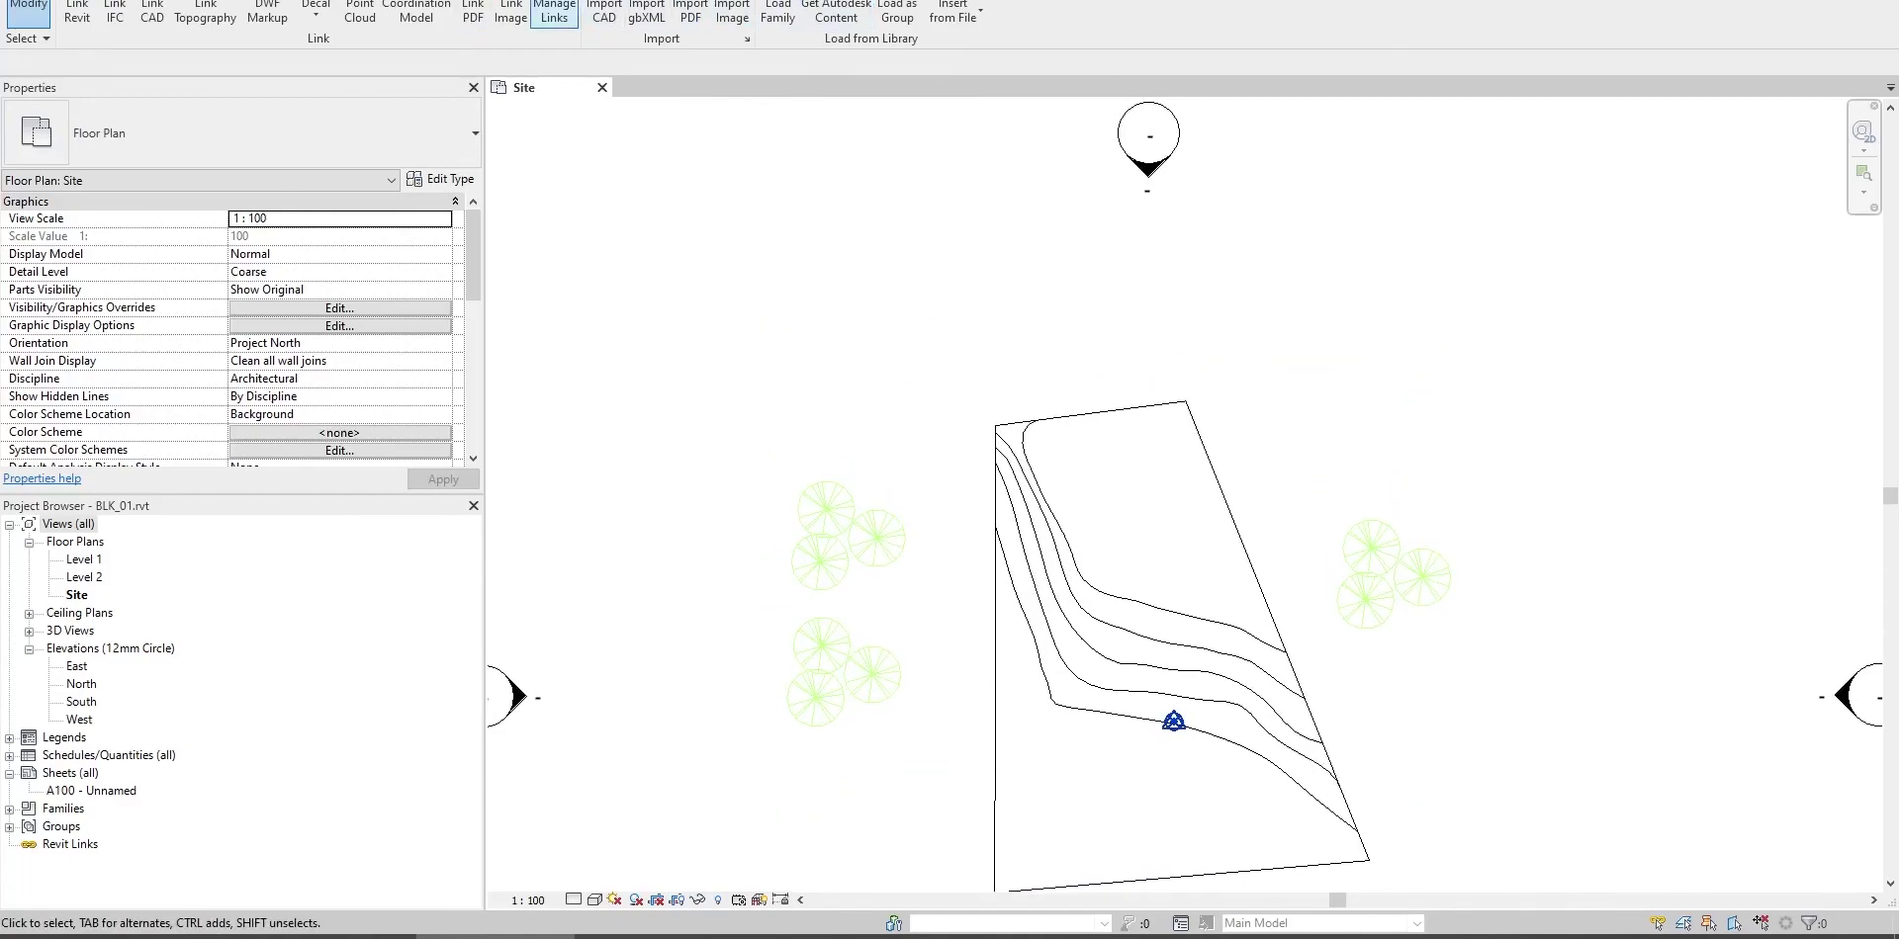
Start a toposurface created from an import instance and pick the imported 1_topo.dwg drawing as its source.
left_click(593, 0)
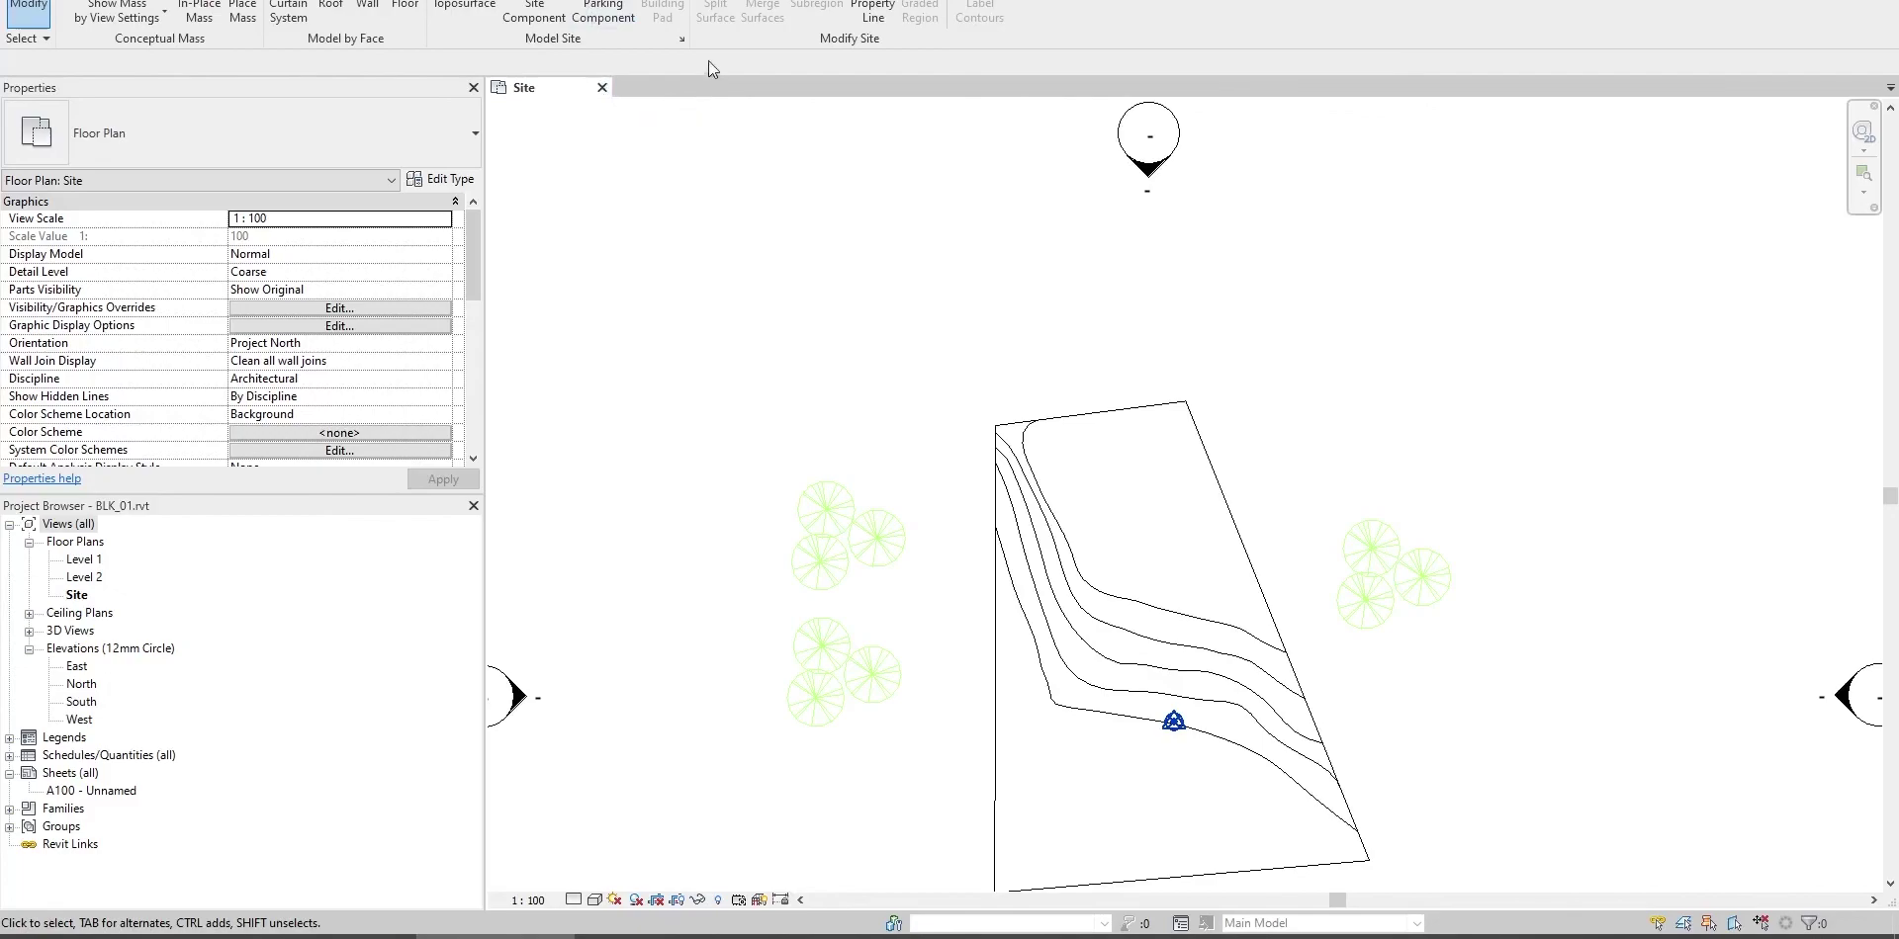
left_click(465, 12)
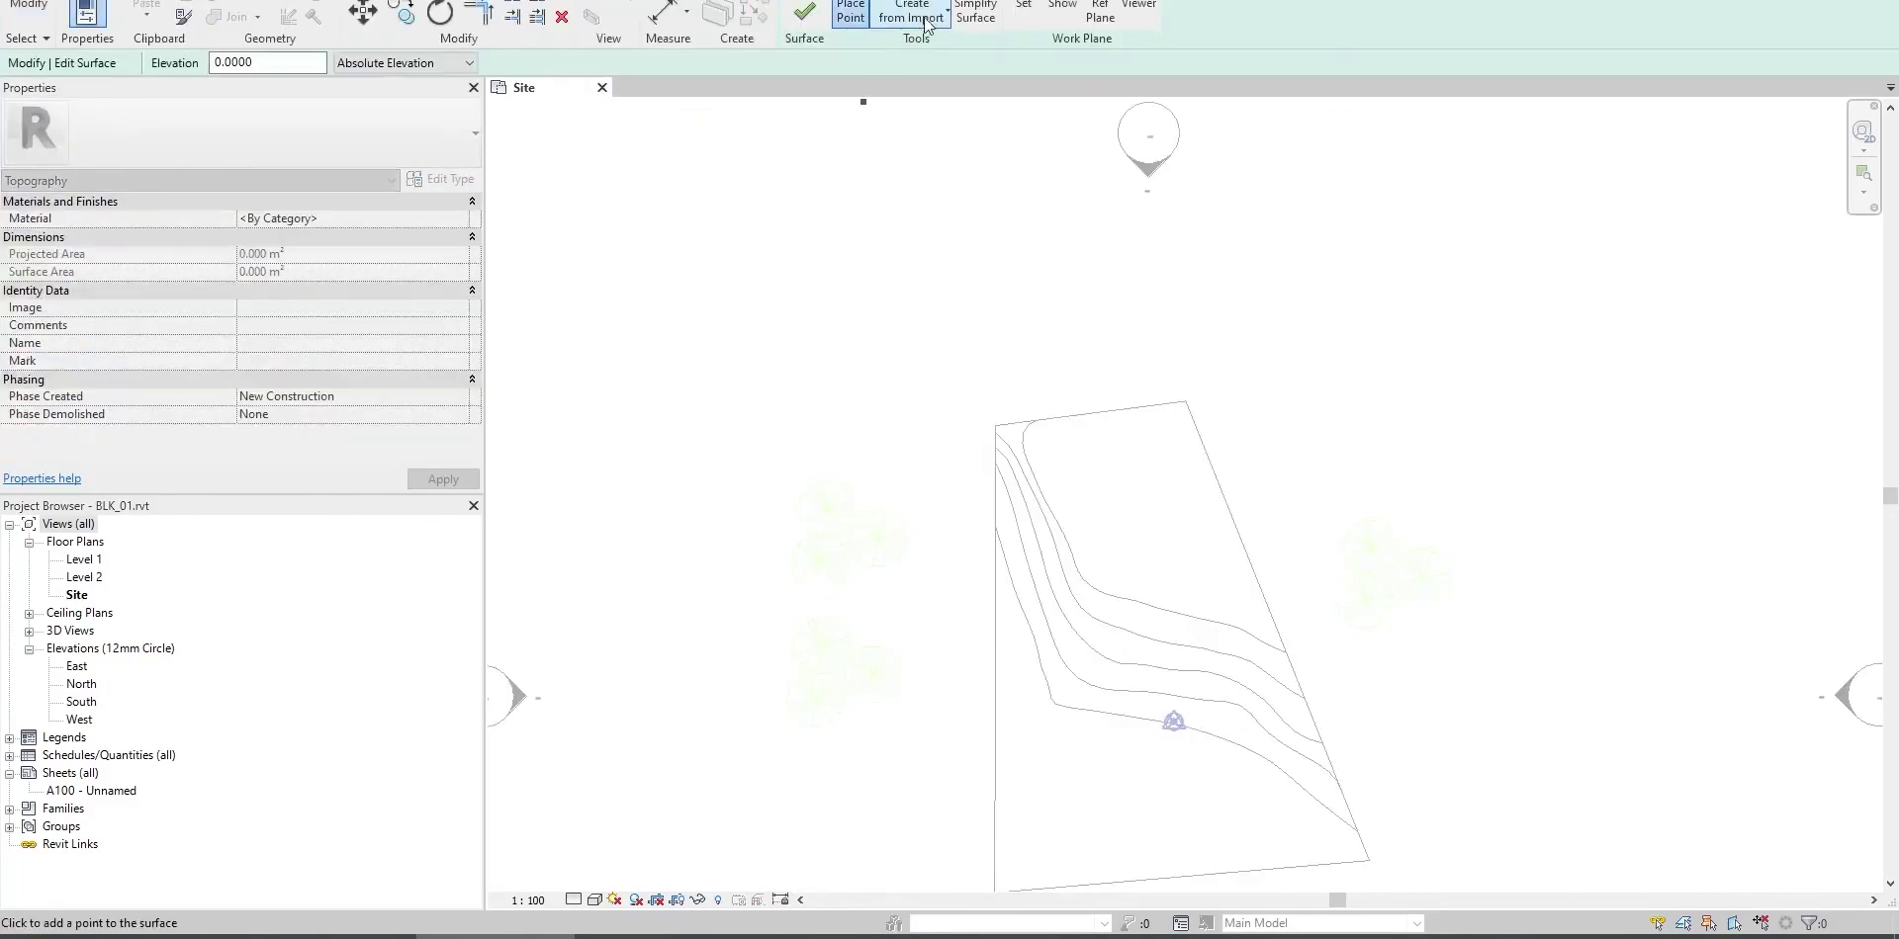
left_click(928, 22)
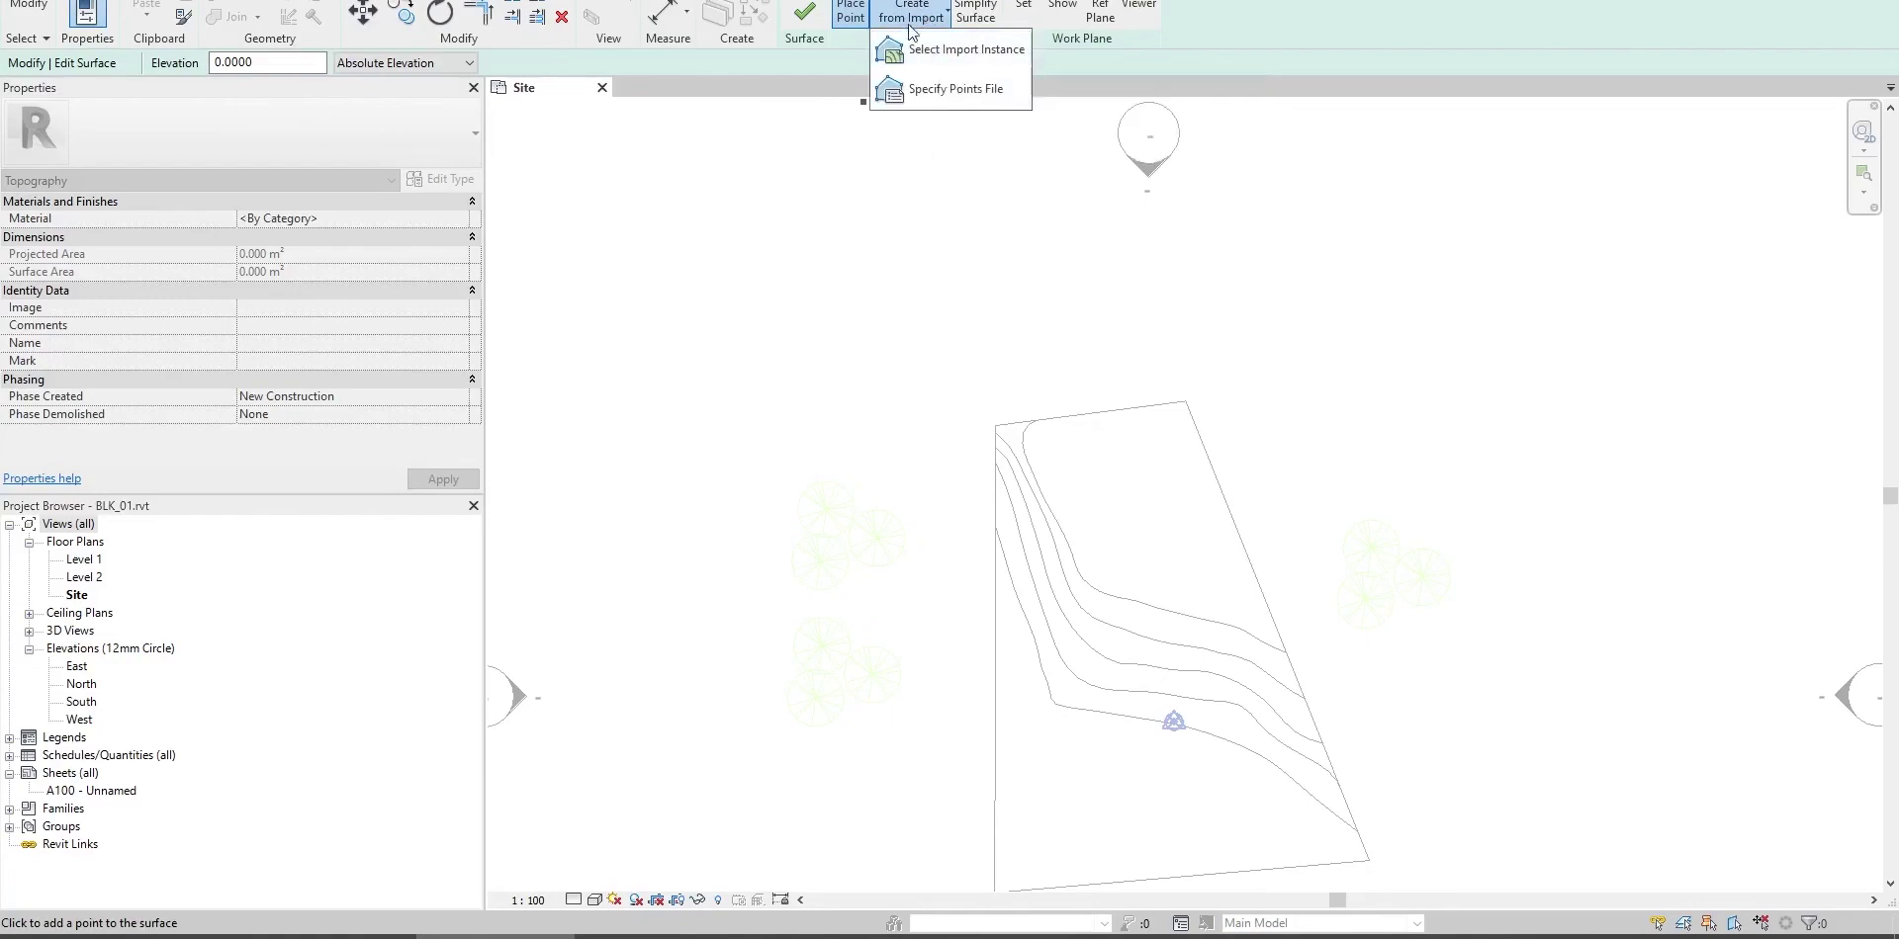
left_click(970, 50)
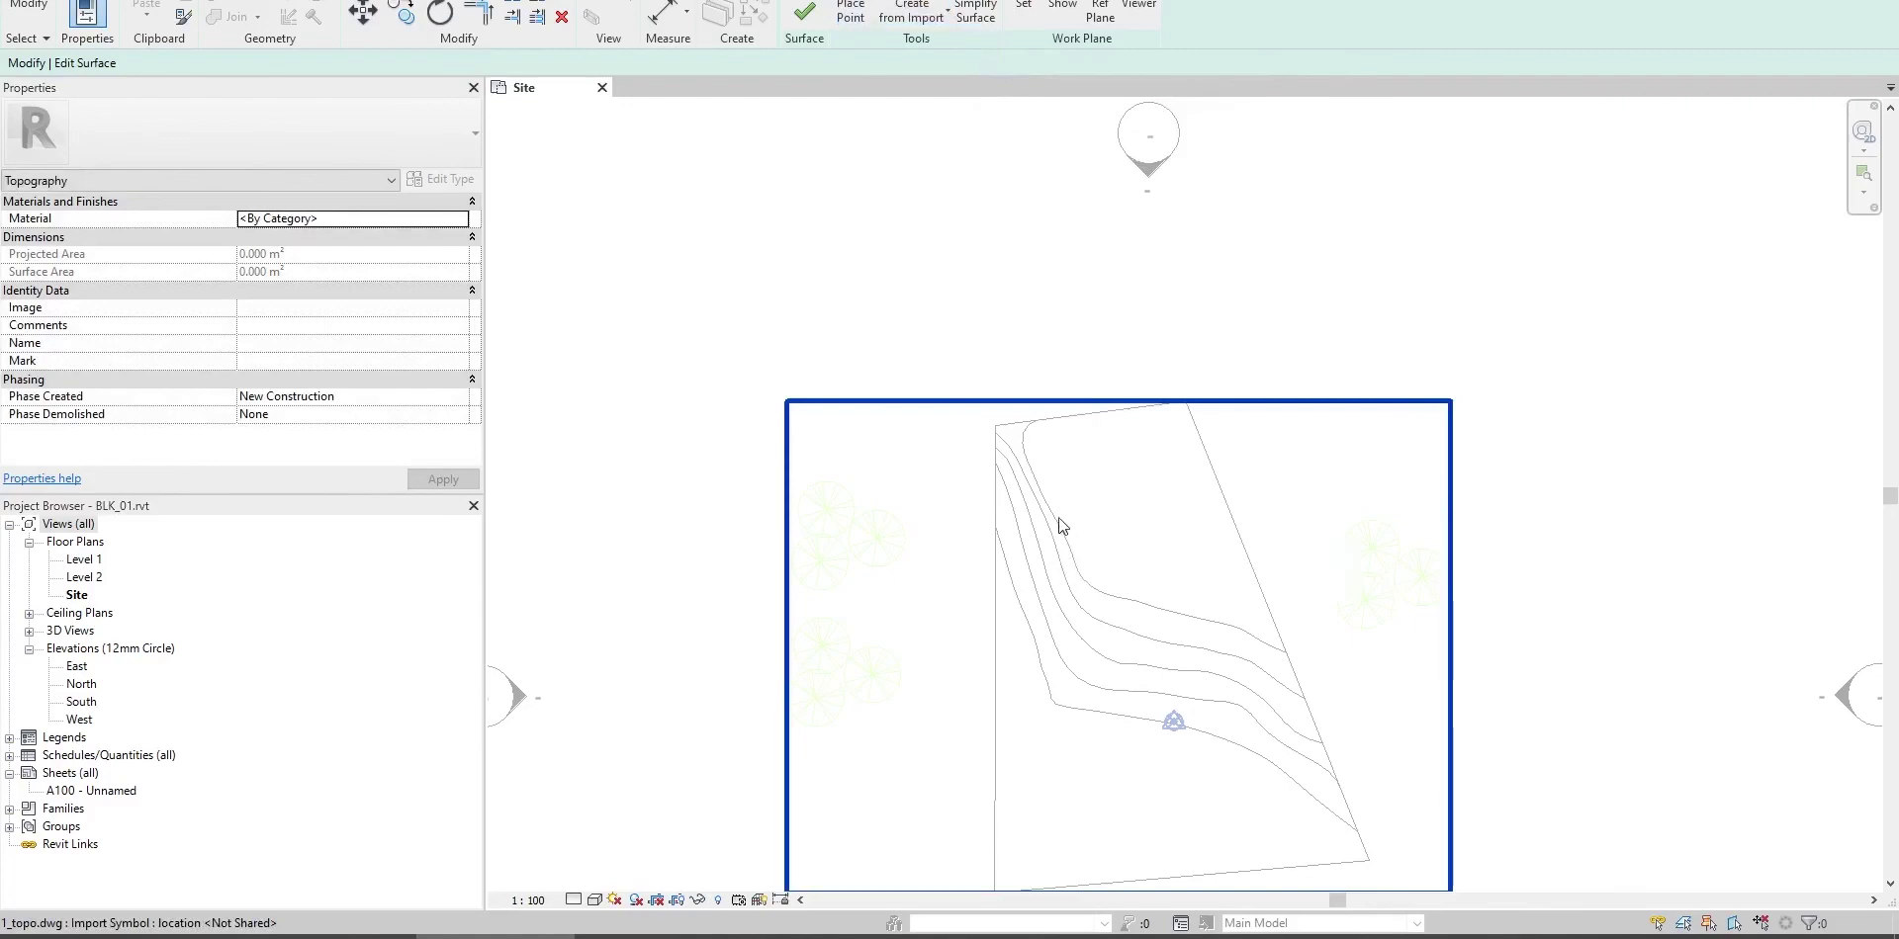
middle_click_drag(1058, 517, 1013, 372)
left_click(1012, 414)
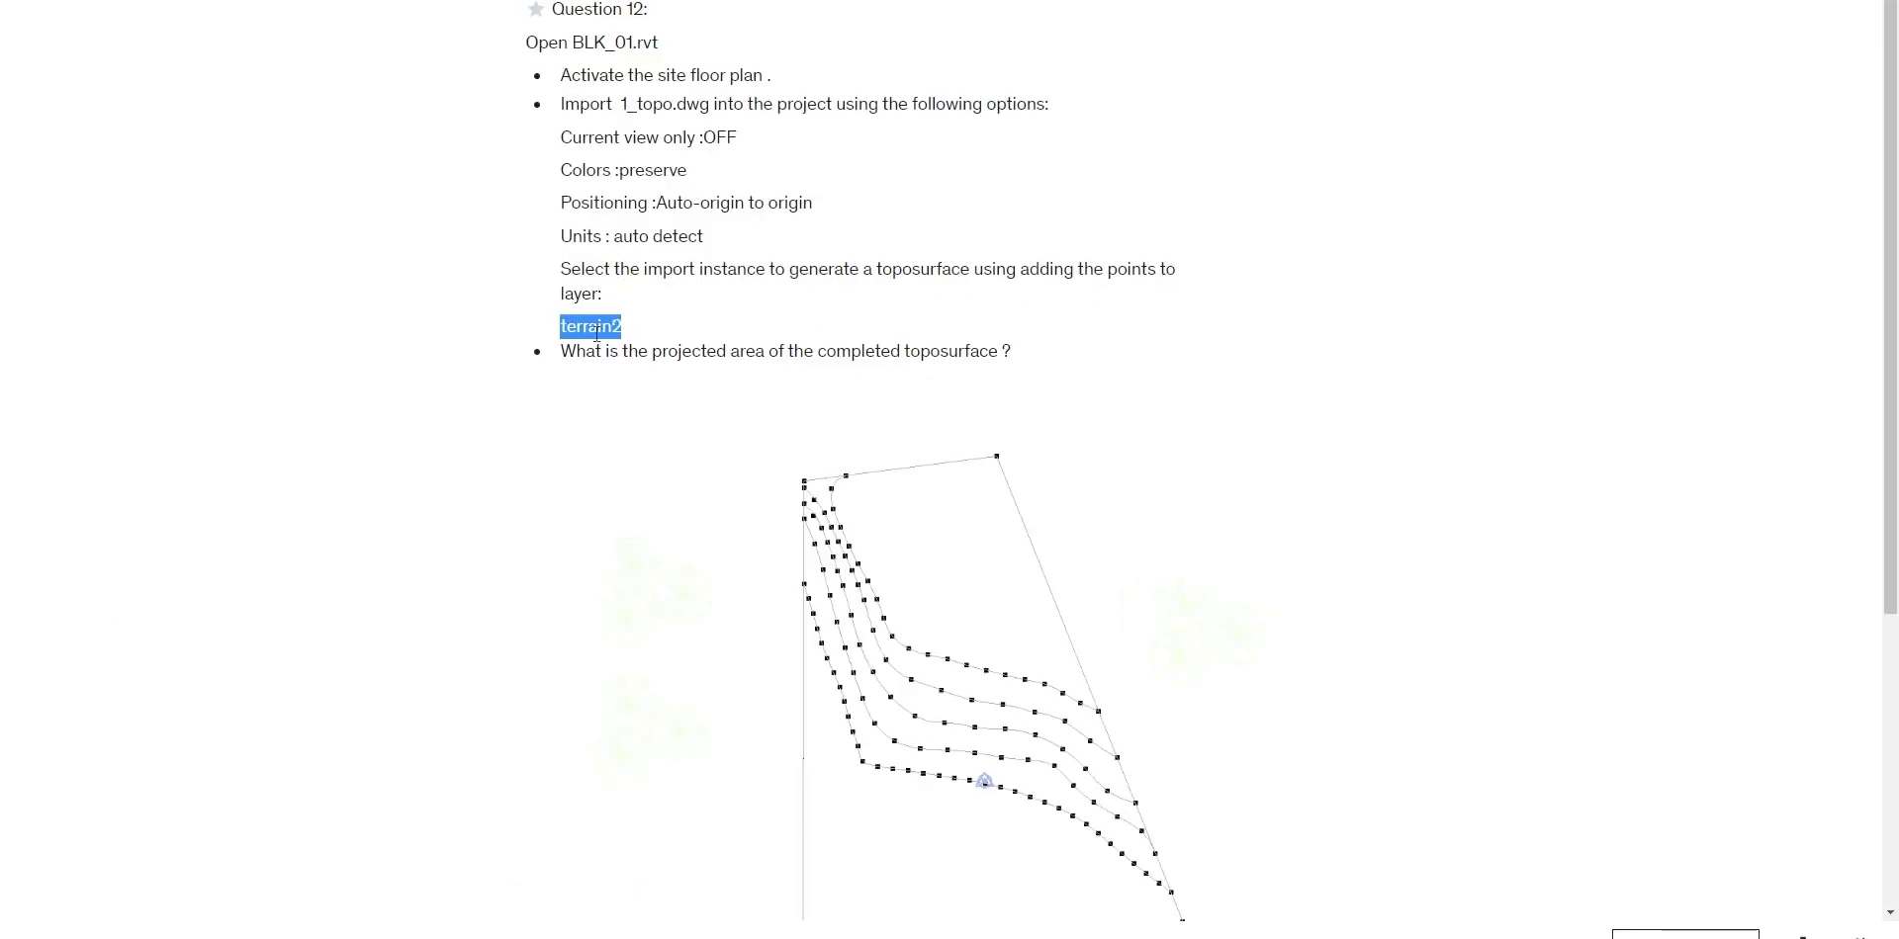
Check the layer requirement in Question 12, generate the surface points from only the terrain2 layer, and finish the toposurface.
left_click_drag(623, 324, 554, 333)
key("alt+Tab")
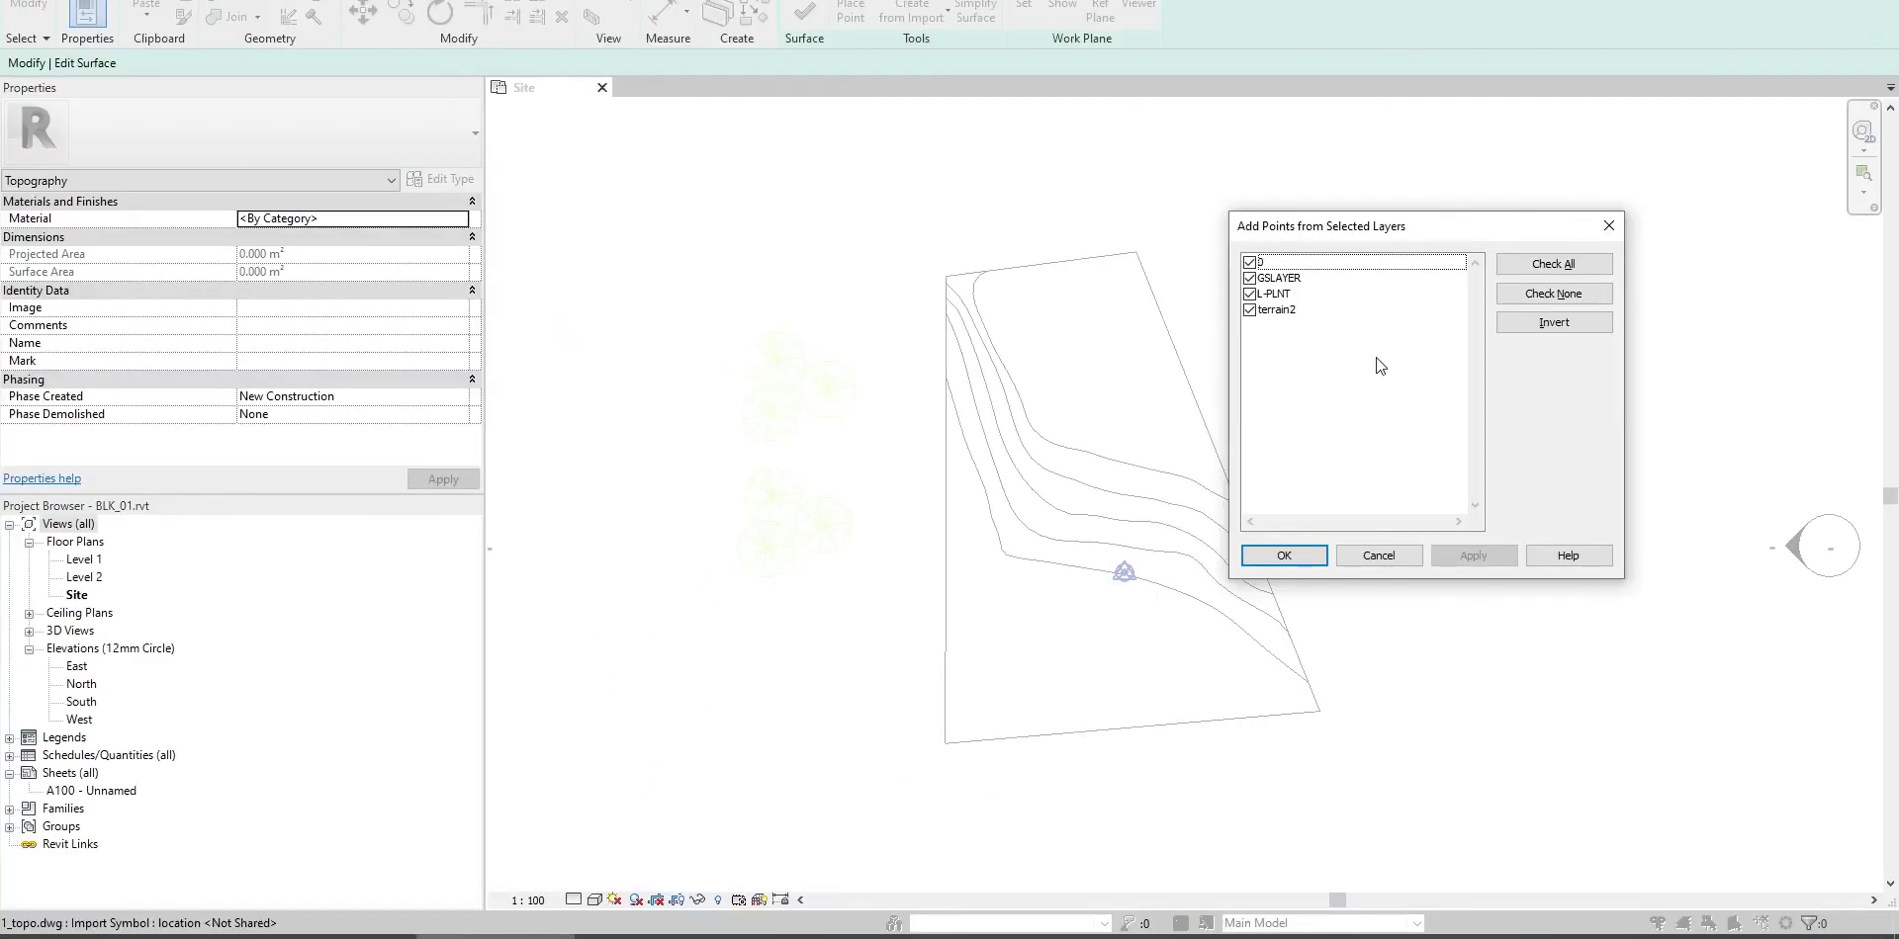
left_click(1553, 293)
left_click(1249, 309)
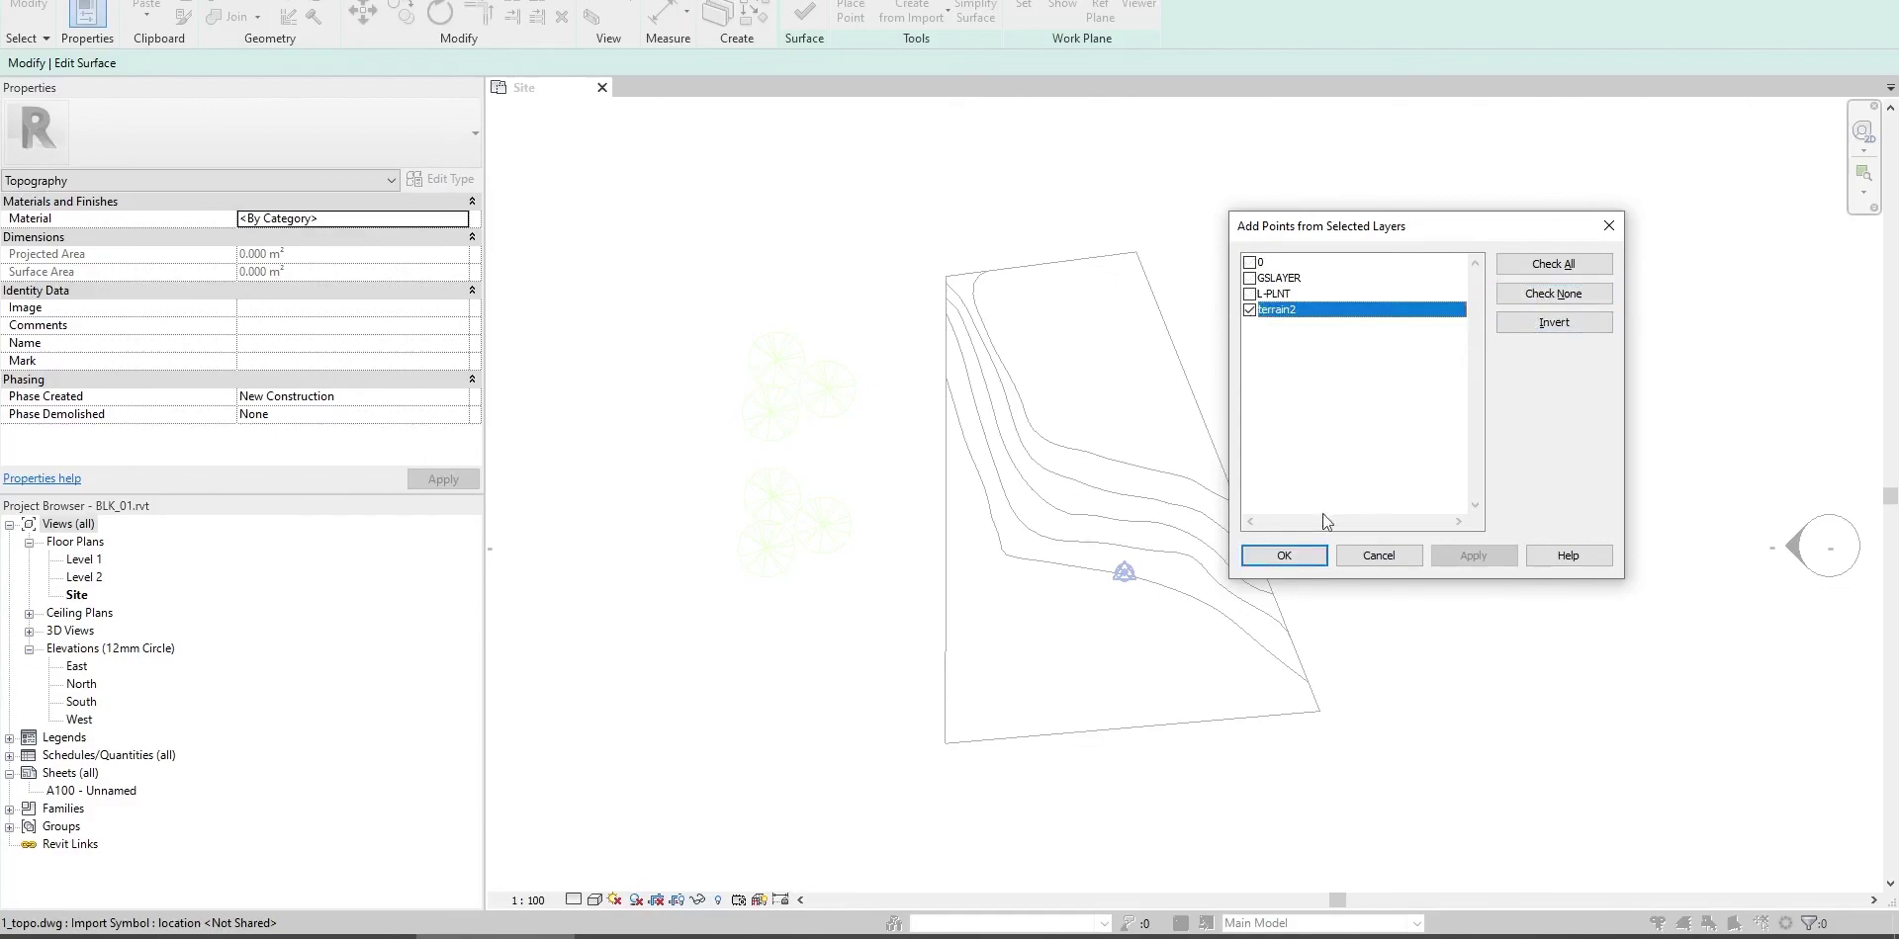
left_click(1303, 561)
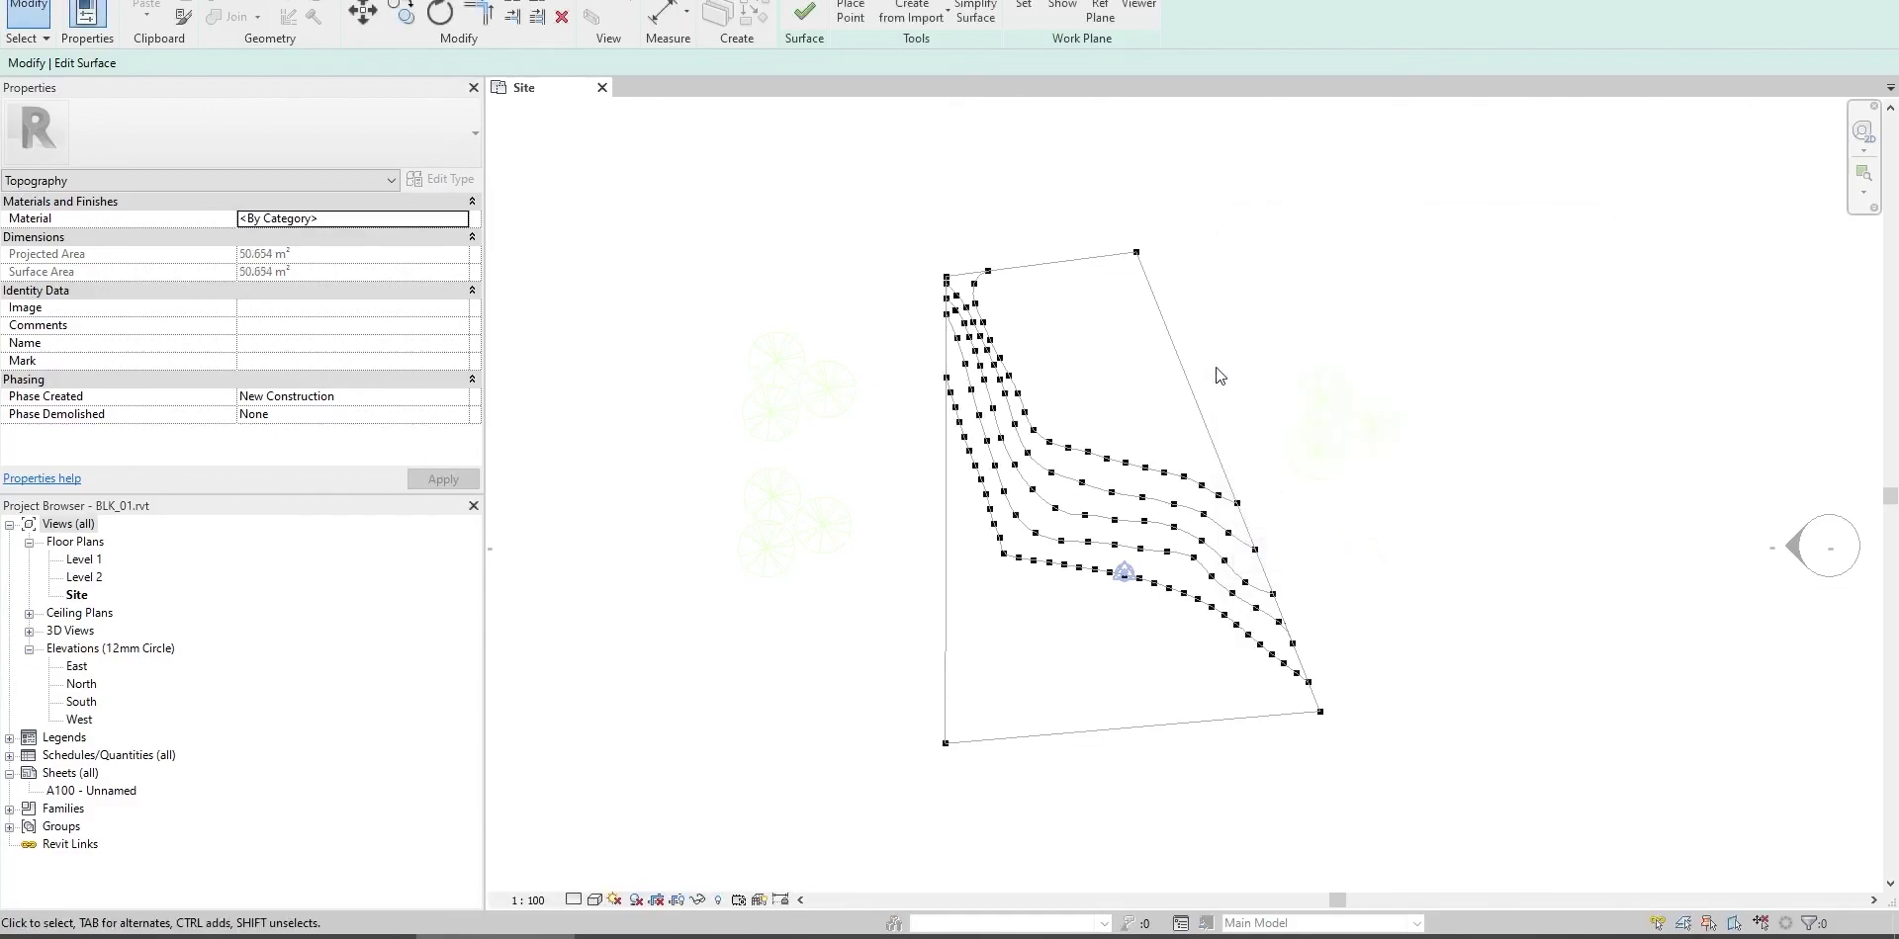
middle_click_drag(1217, 374, 1138, 406)
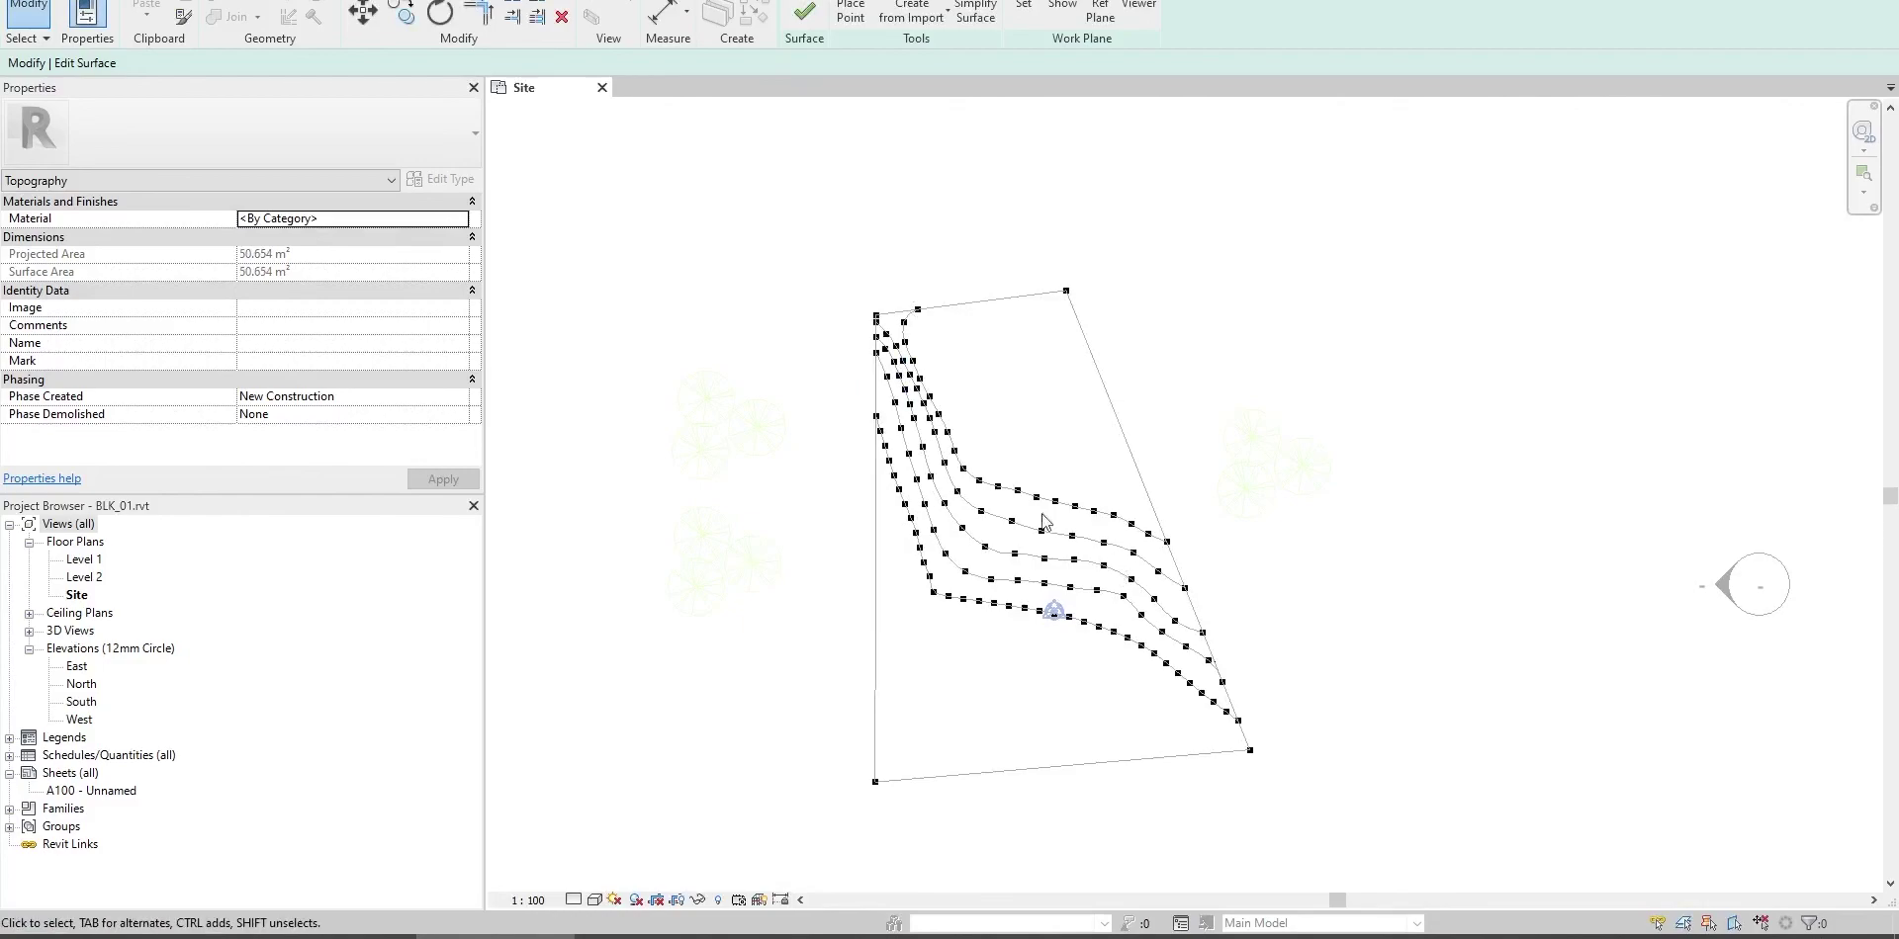
left_click(797, 18)
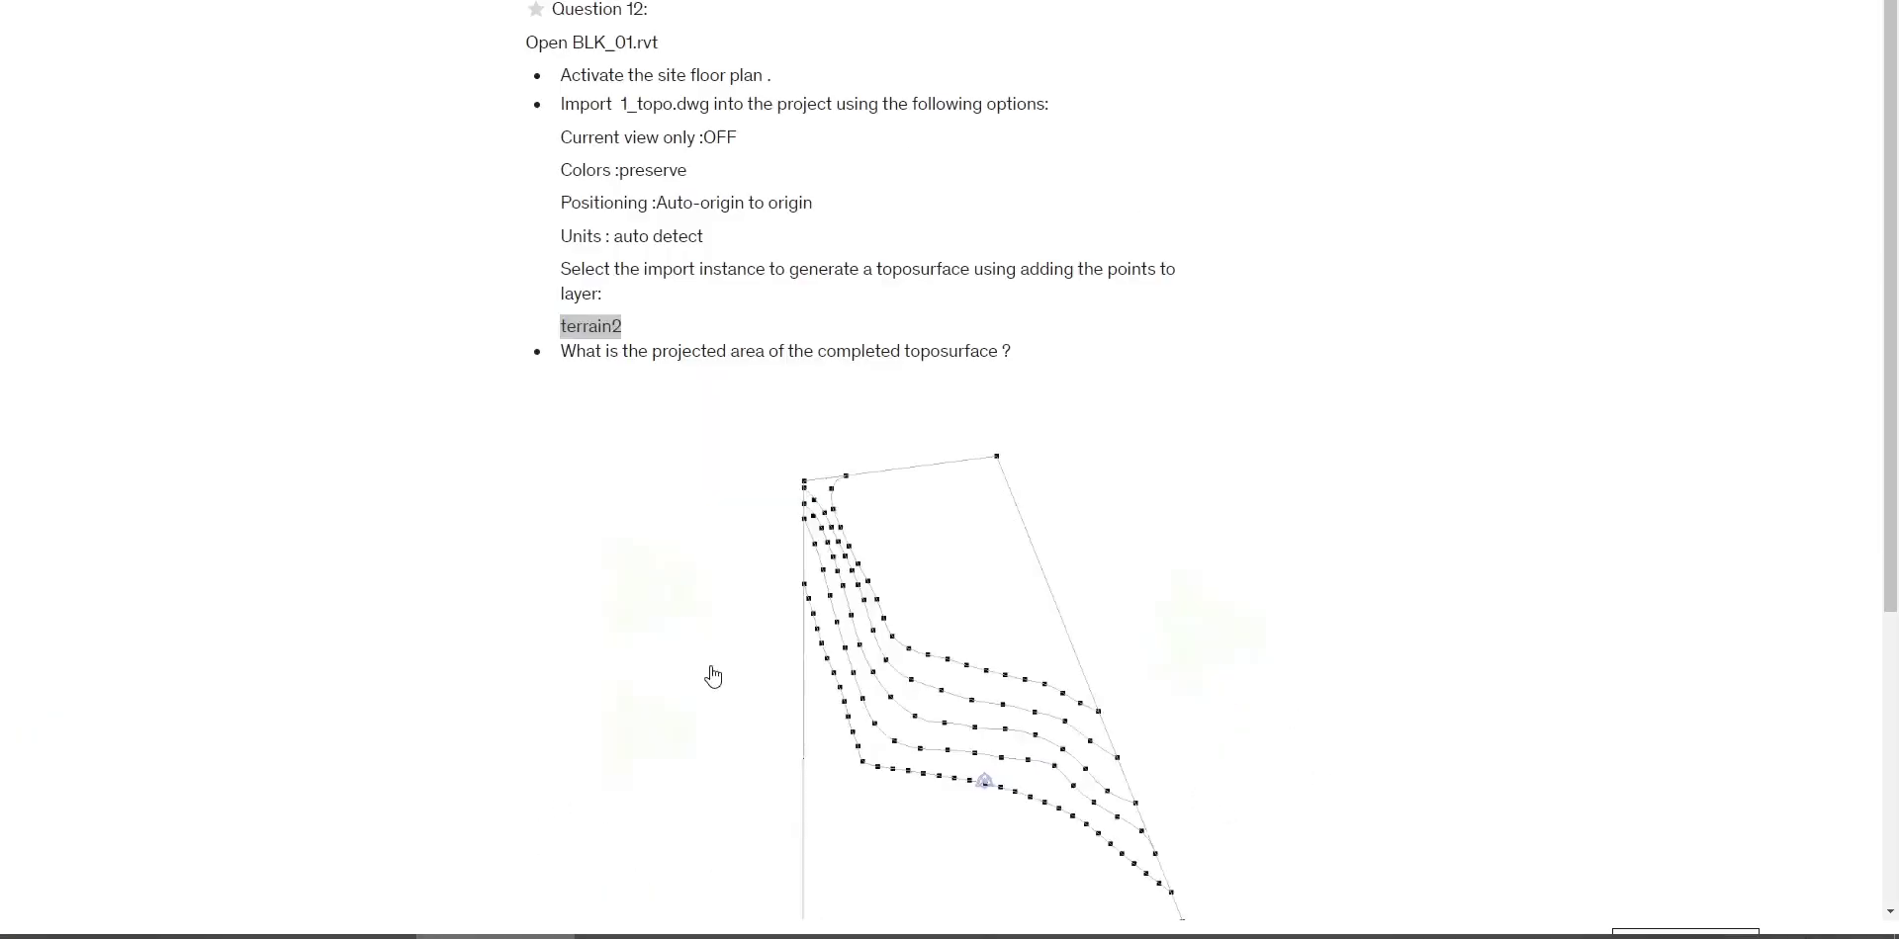